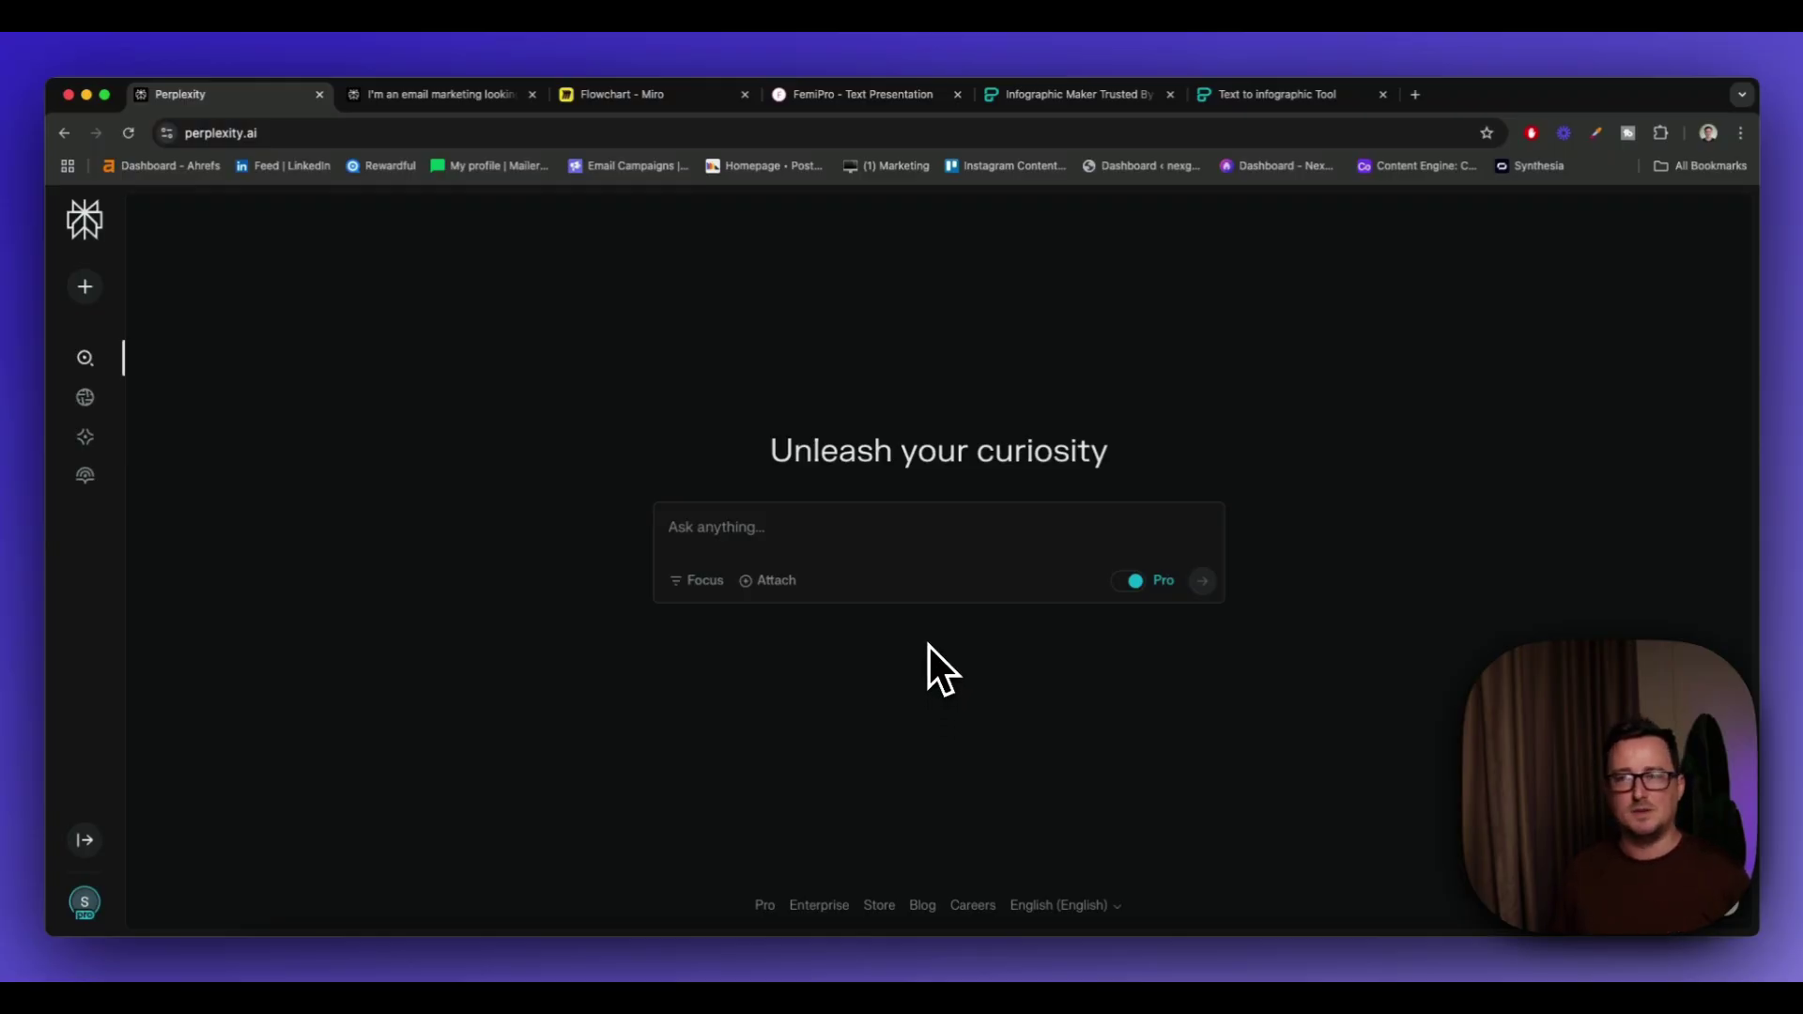
Bring up the Miro affiliate funnel flowchart, from Select Niche to Earn Commission, with its red circles
click(690, 107)
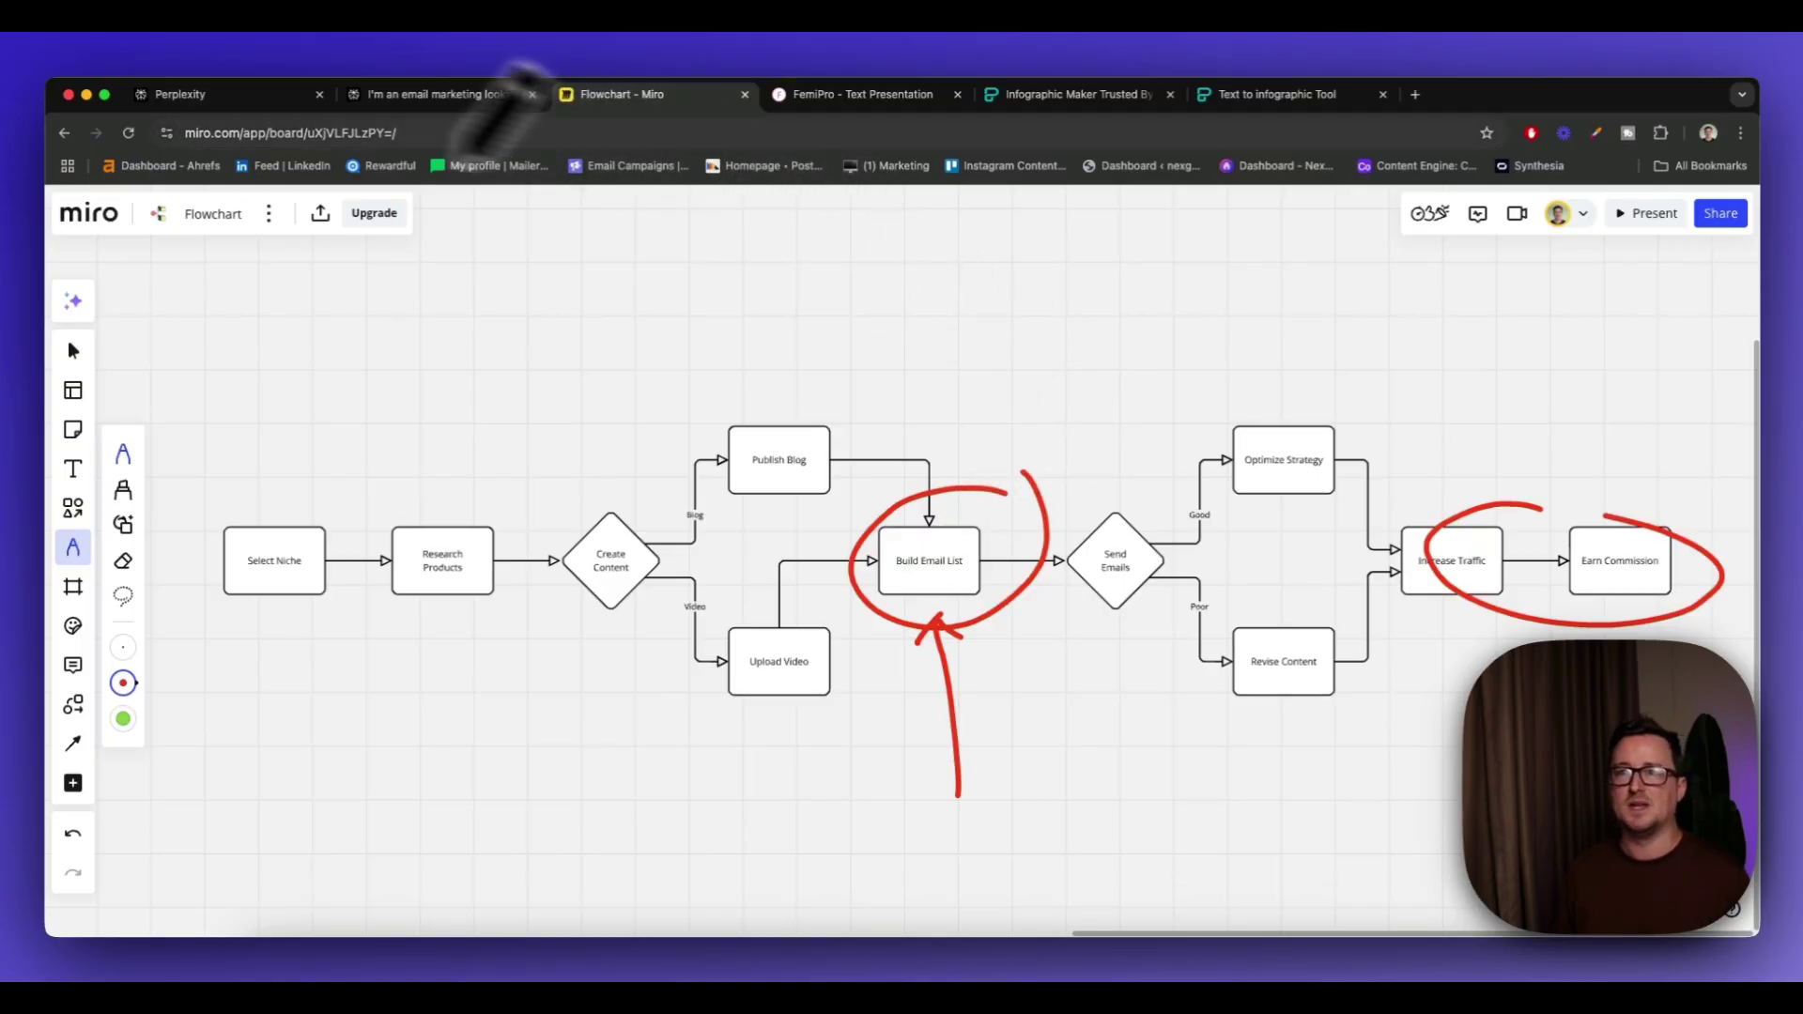
Paste the lead magnet prompt into Perplexity's Ask box, correcting it to 'marketer' and 'build up'
click(274, 102)
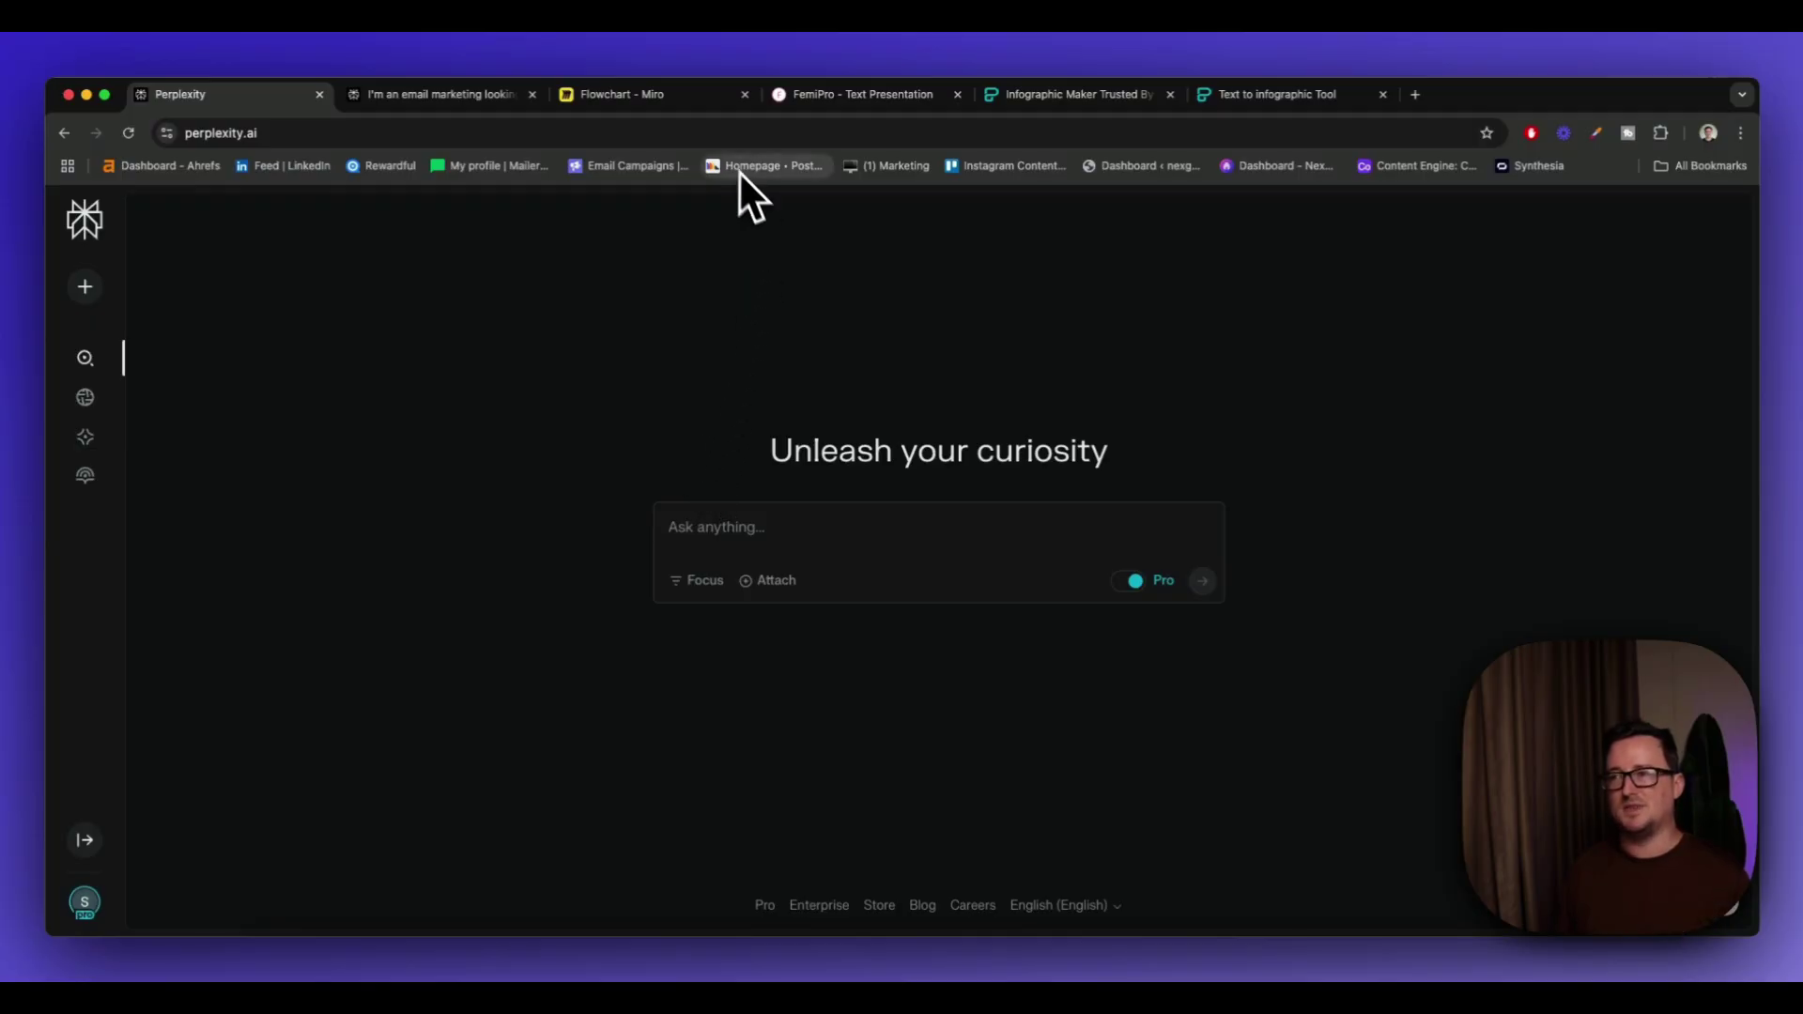
click(662, 94)
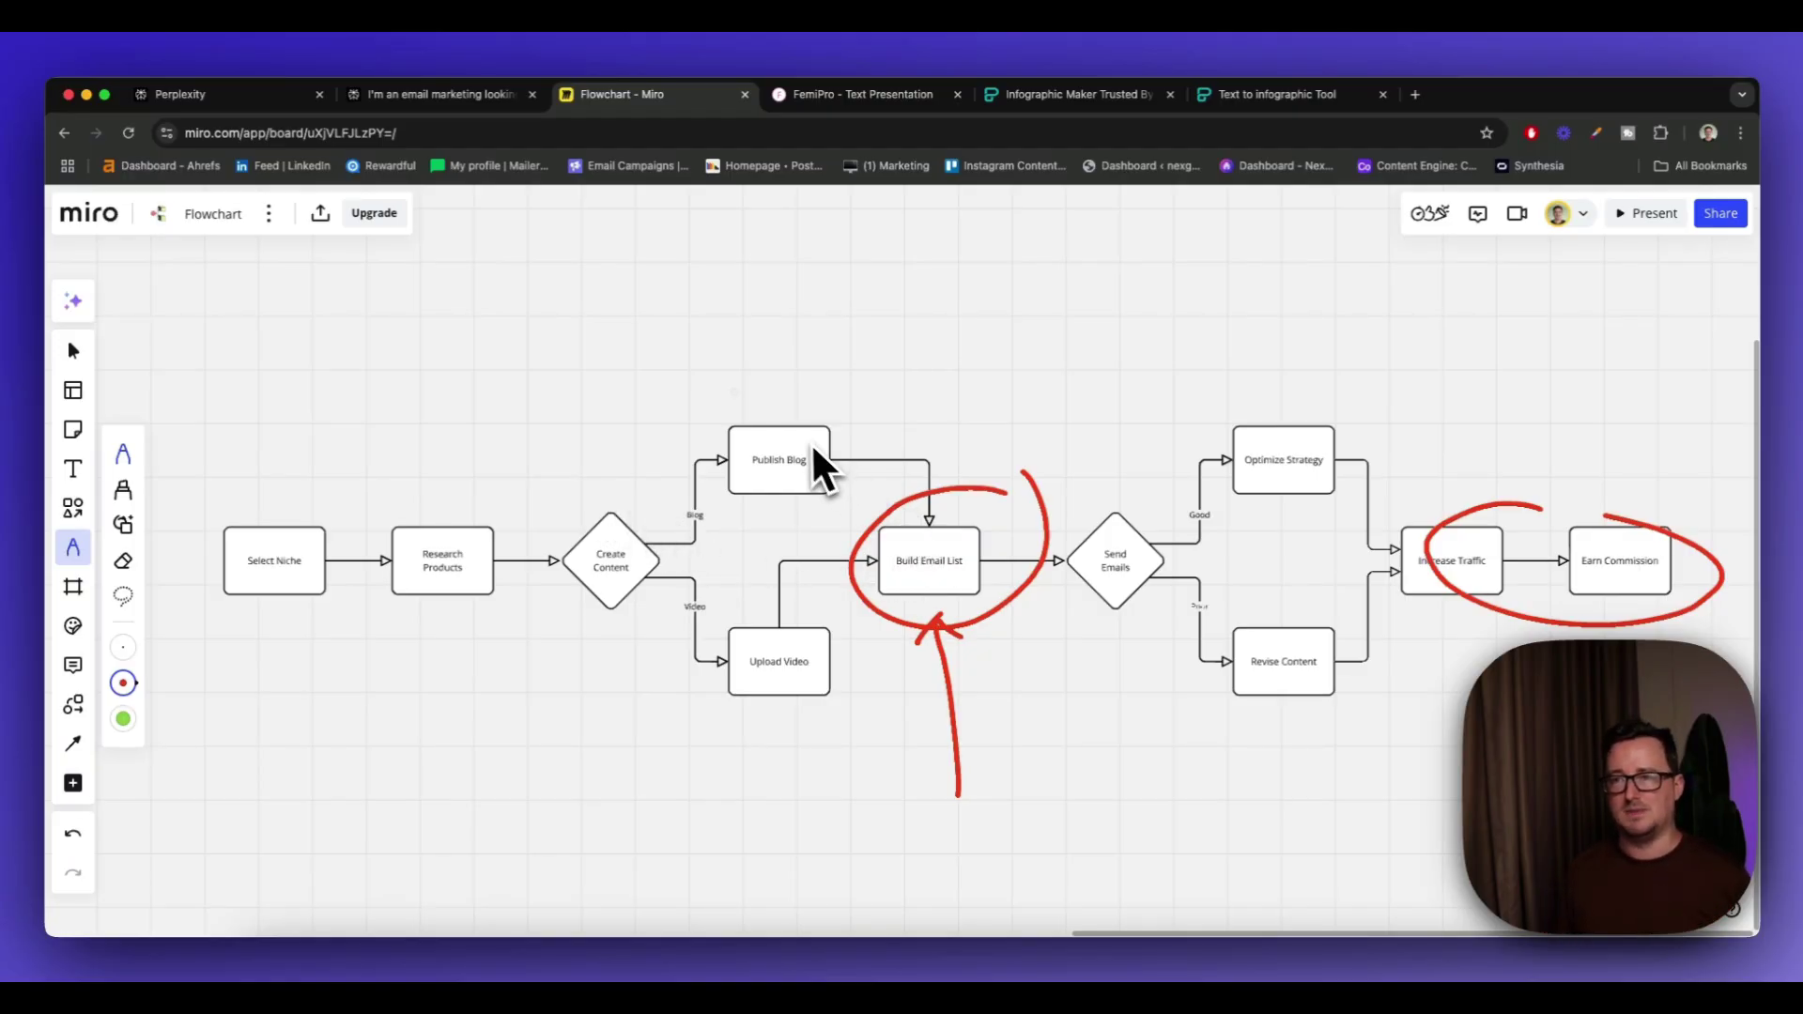
click(303, 102)
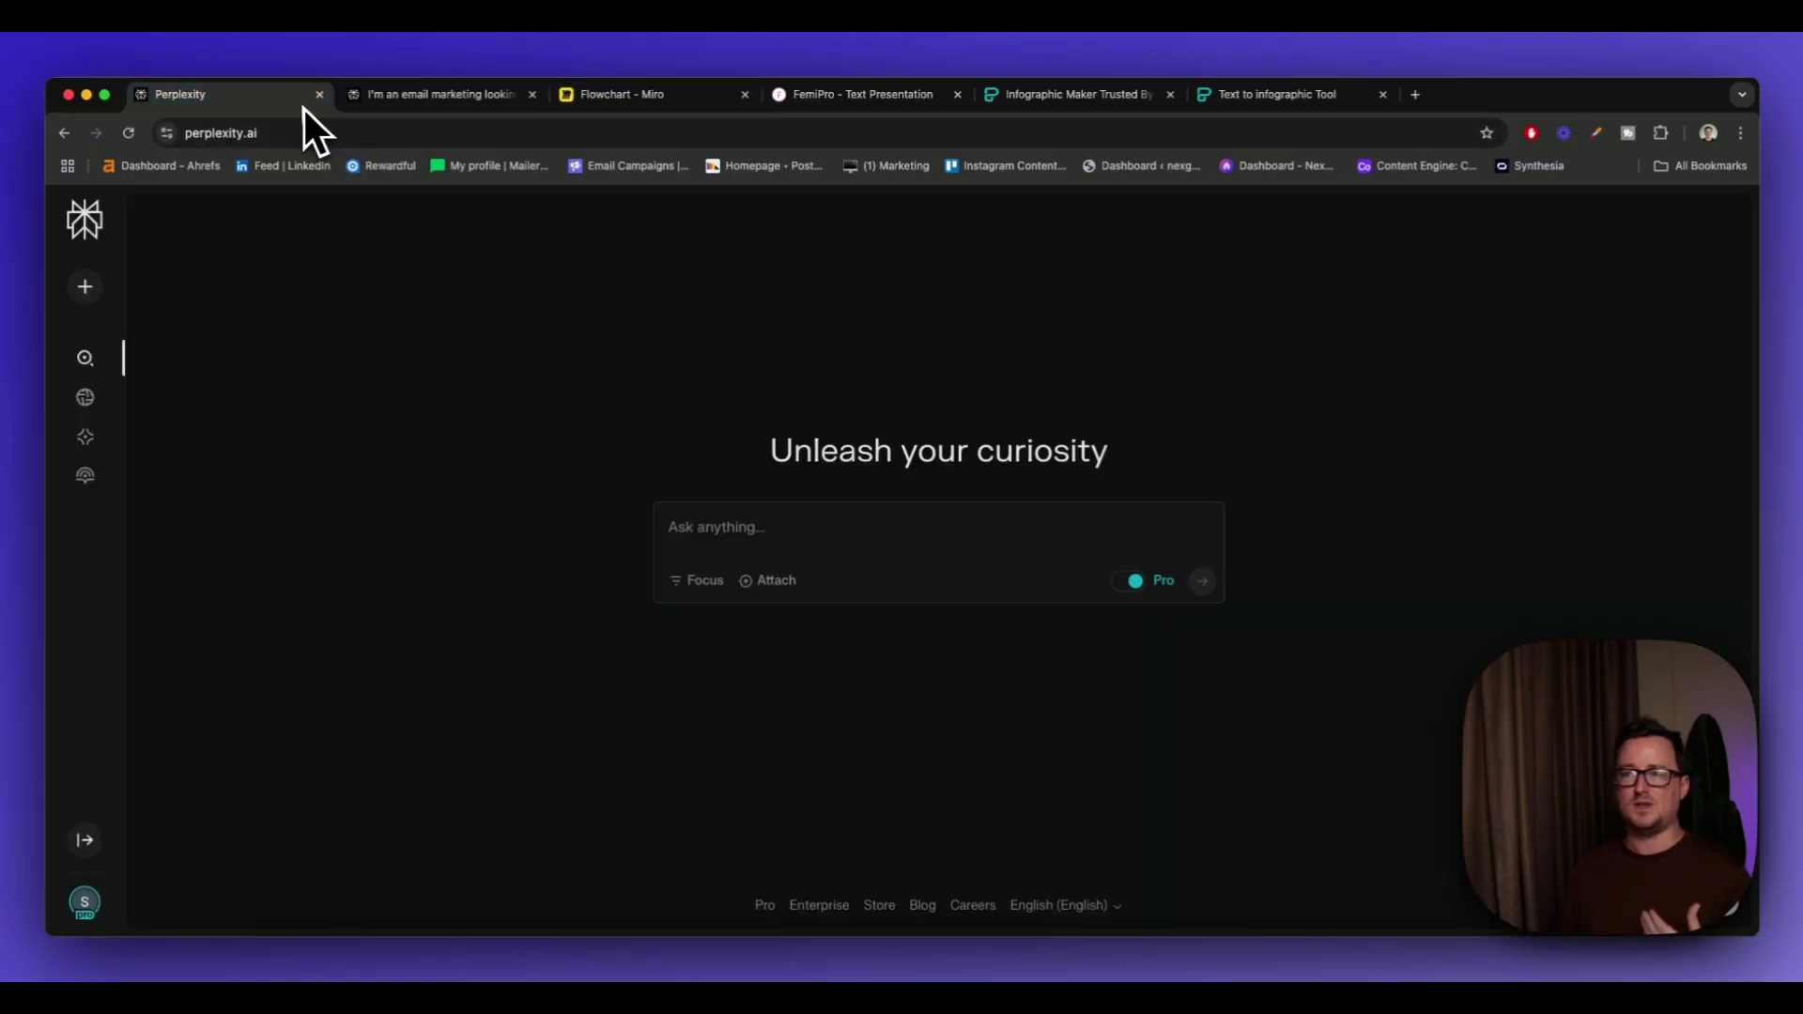
click(803, 527)
text(I'm an email marketing looking to build up my email list.  The task is to analyze the URL: https://femipro24.com/text.php  Give me 3 lead magnet ideas that explain the problem people face, and give this product as the solution to their issues.)
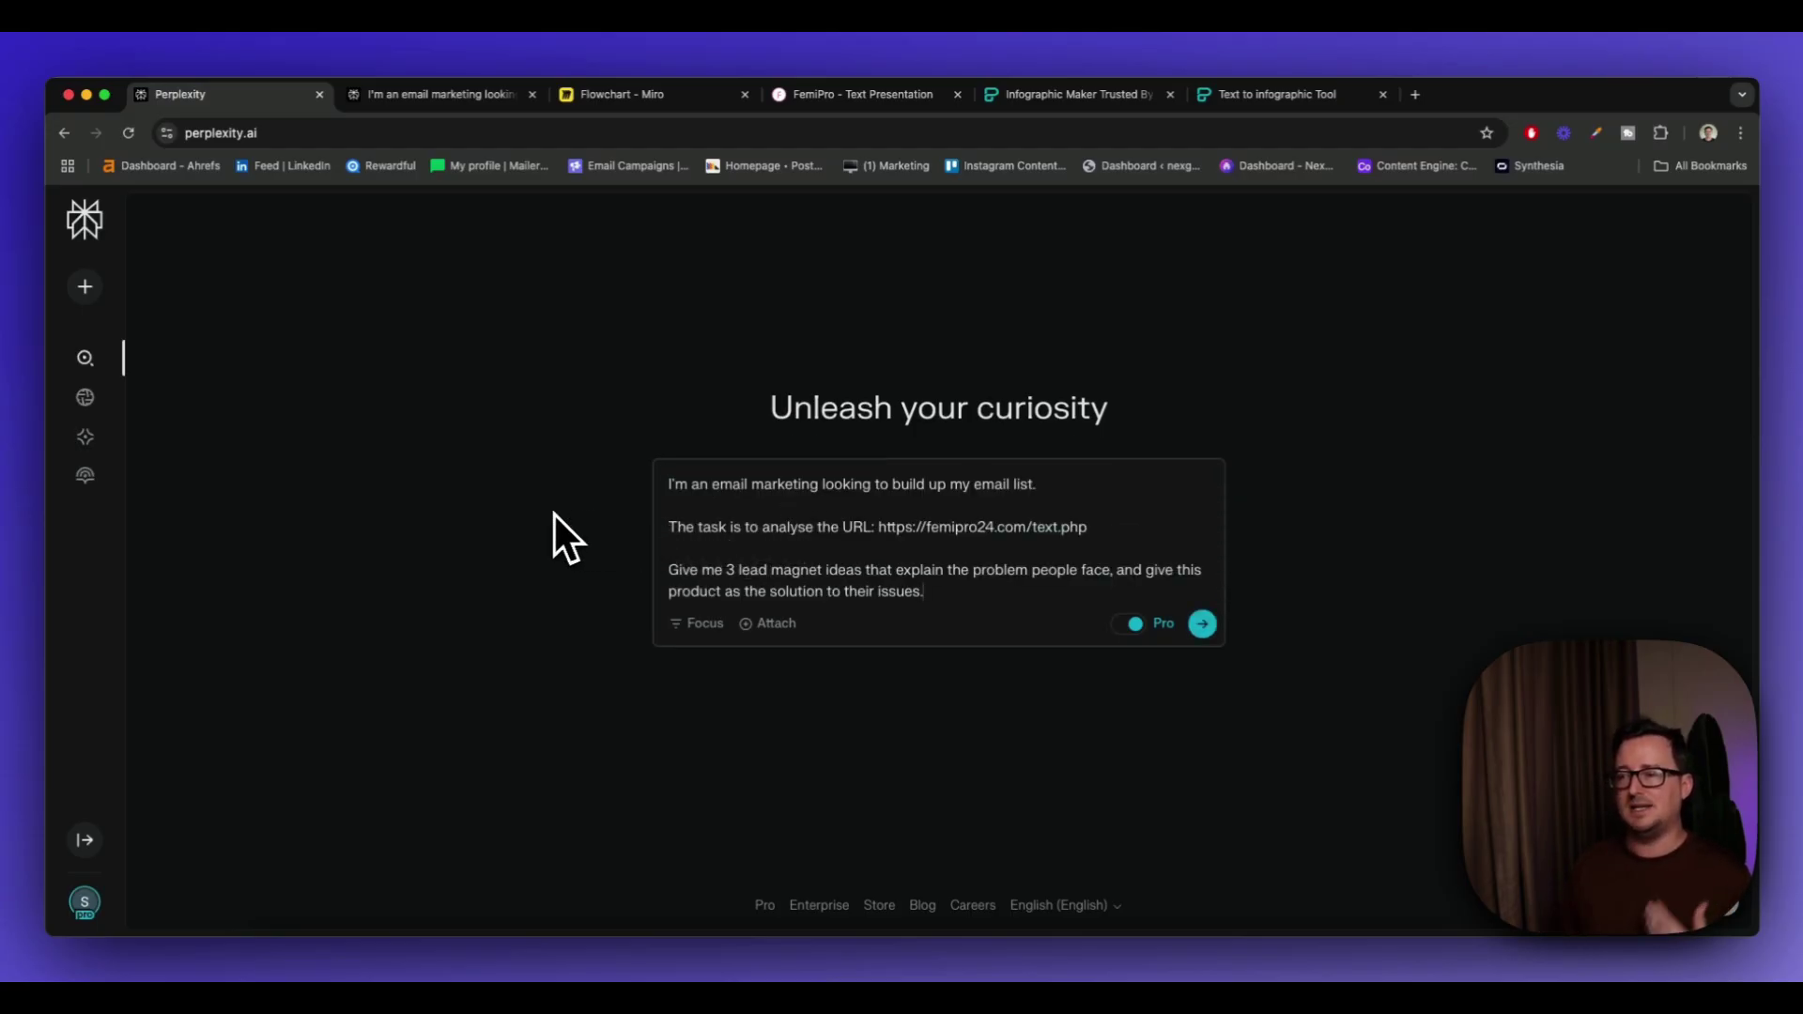
click(826, 485)
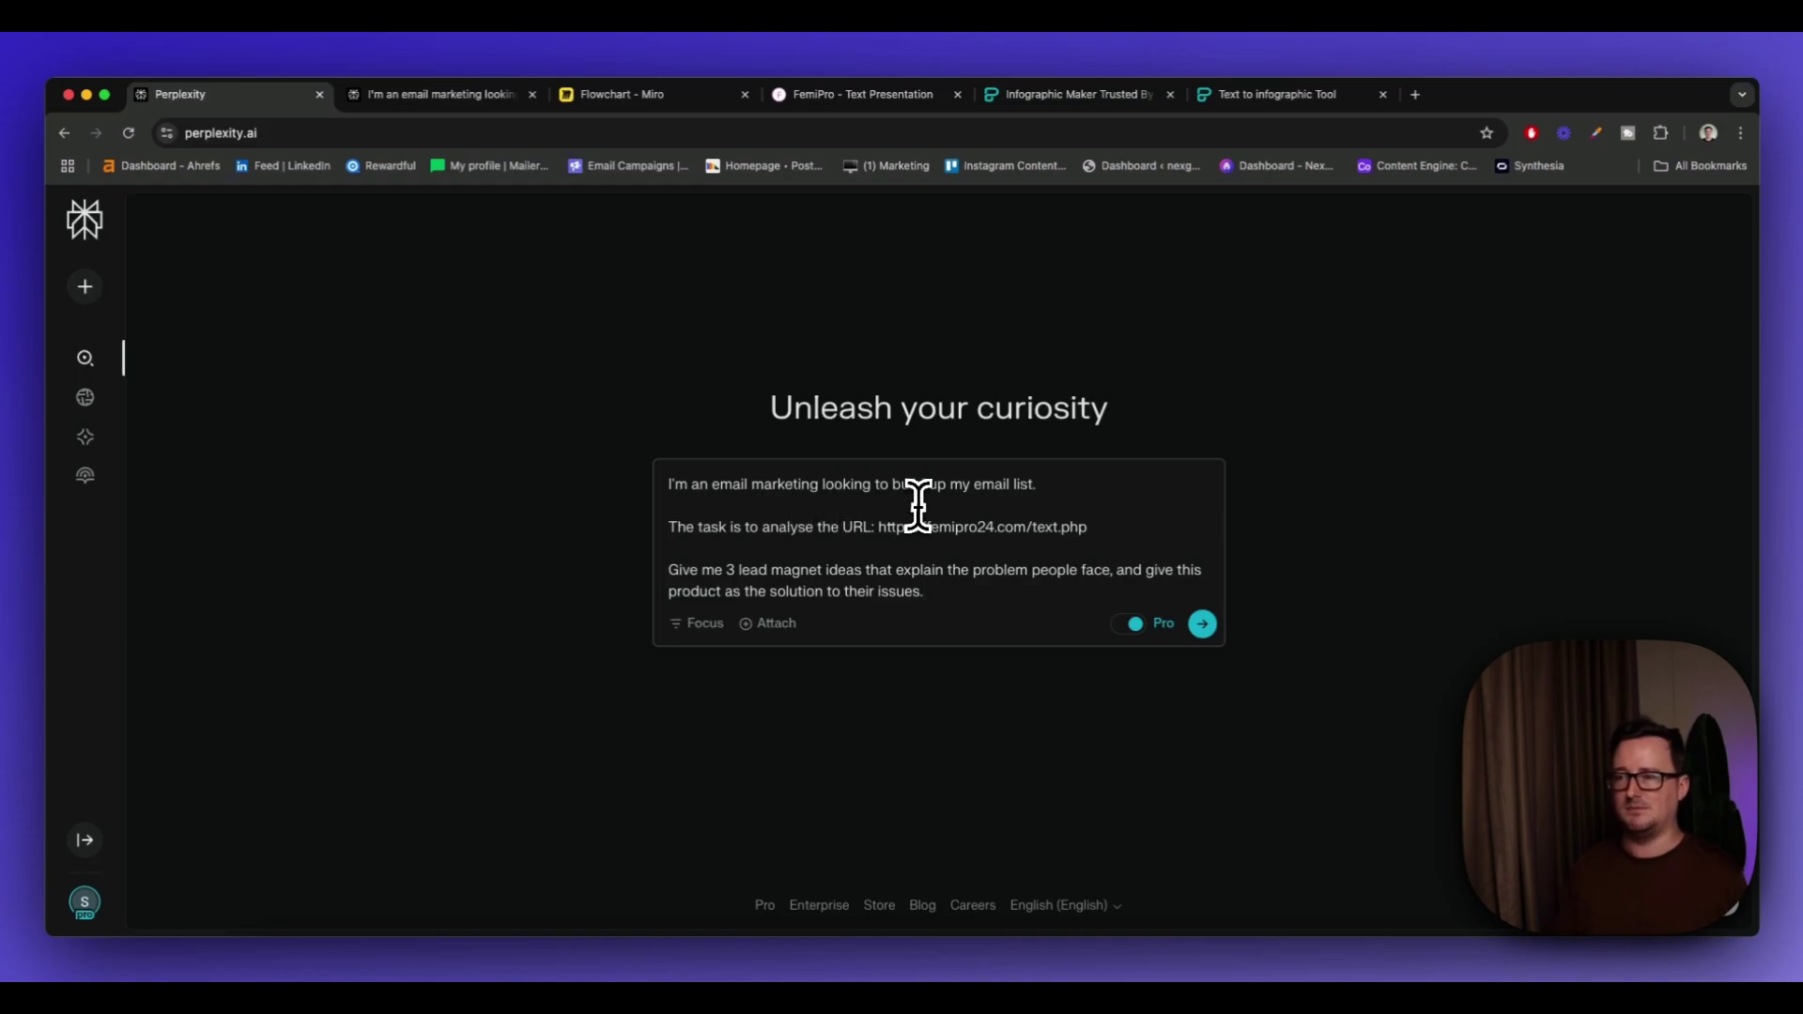
key(BackSpace)
key(BackSpace)
key(BackSpace)
text(er)
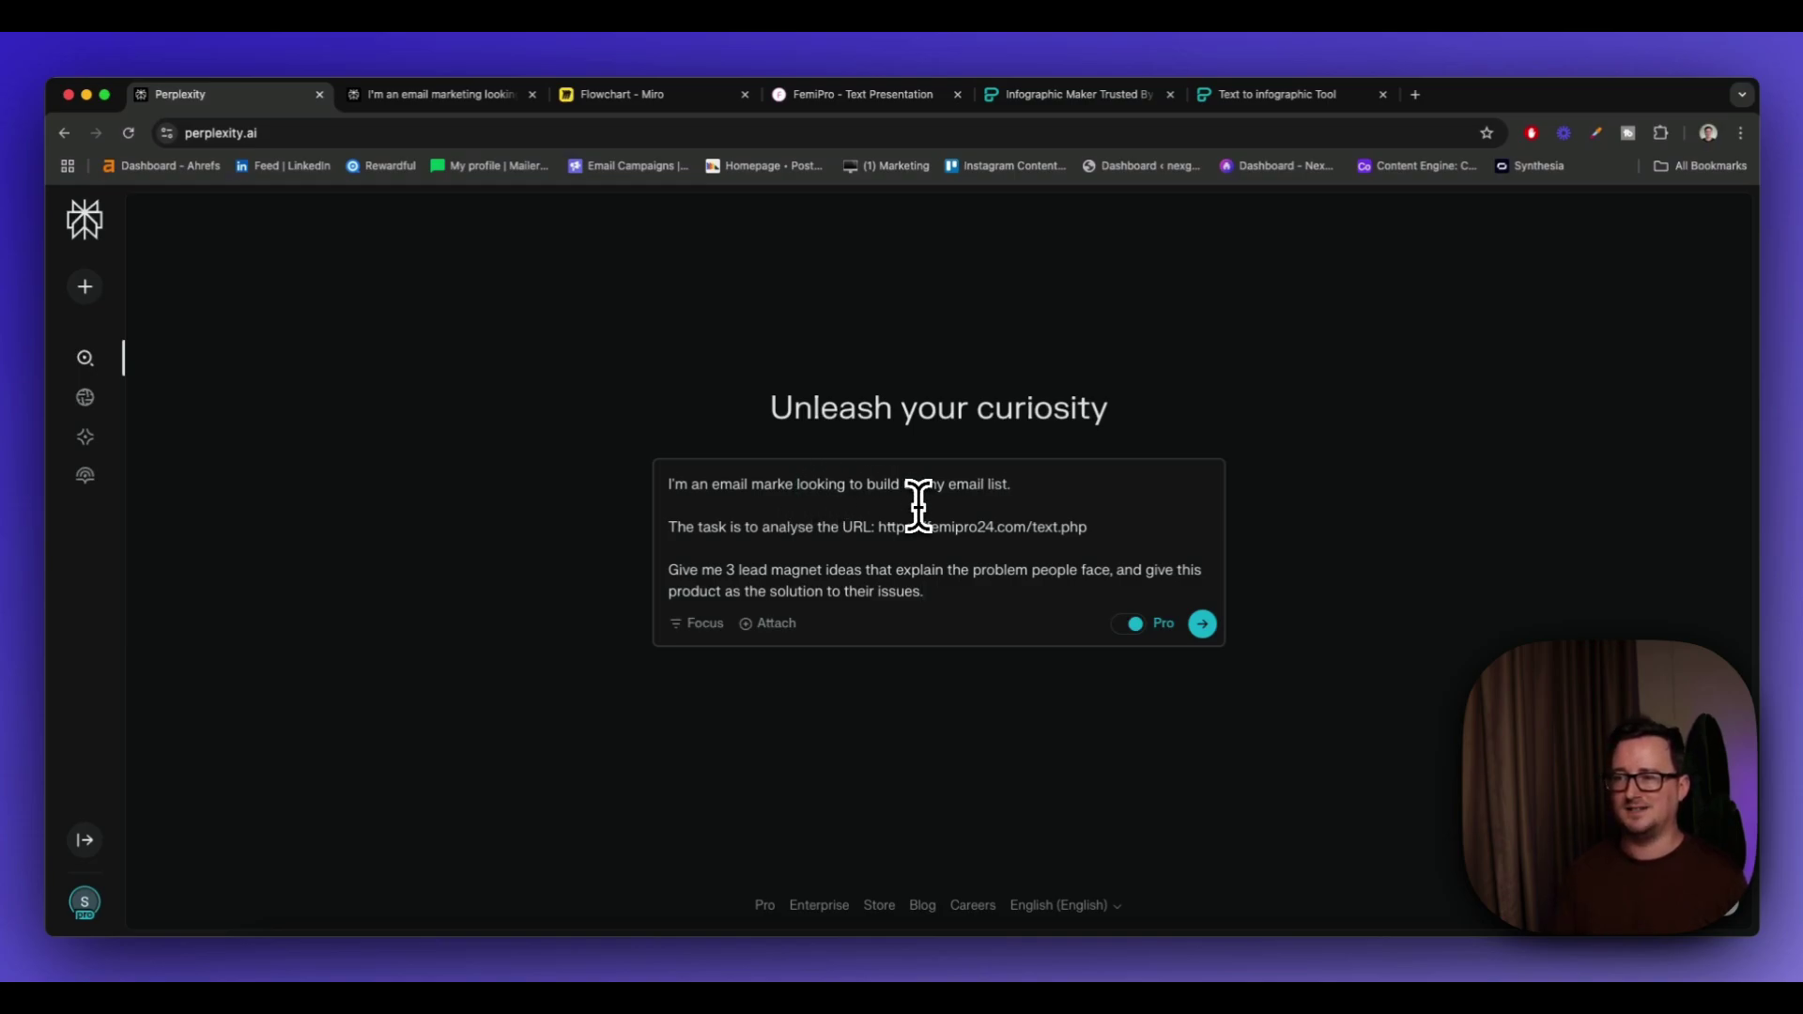
click(916, 485)
text(up)
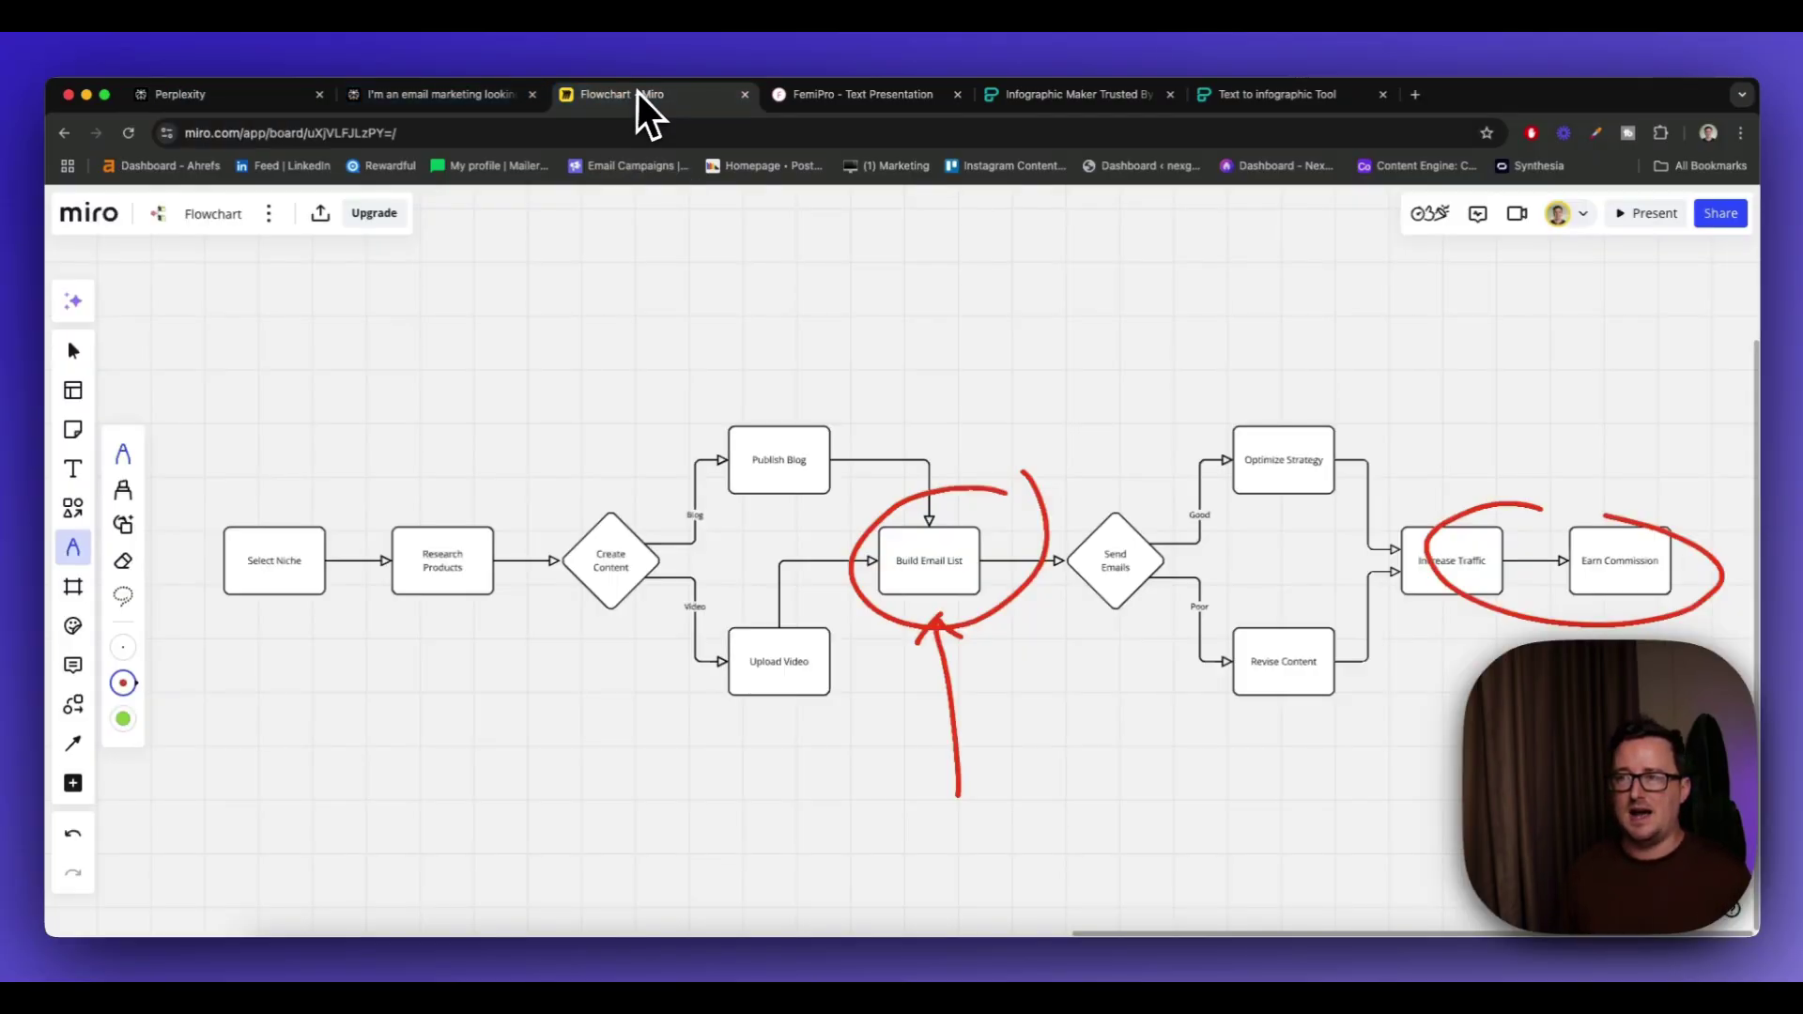
Select the femipro24.com/text.php URL in the prompt and bring up the FemiPro sales page
click(634, 96)
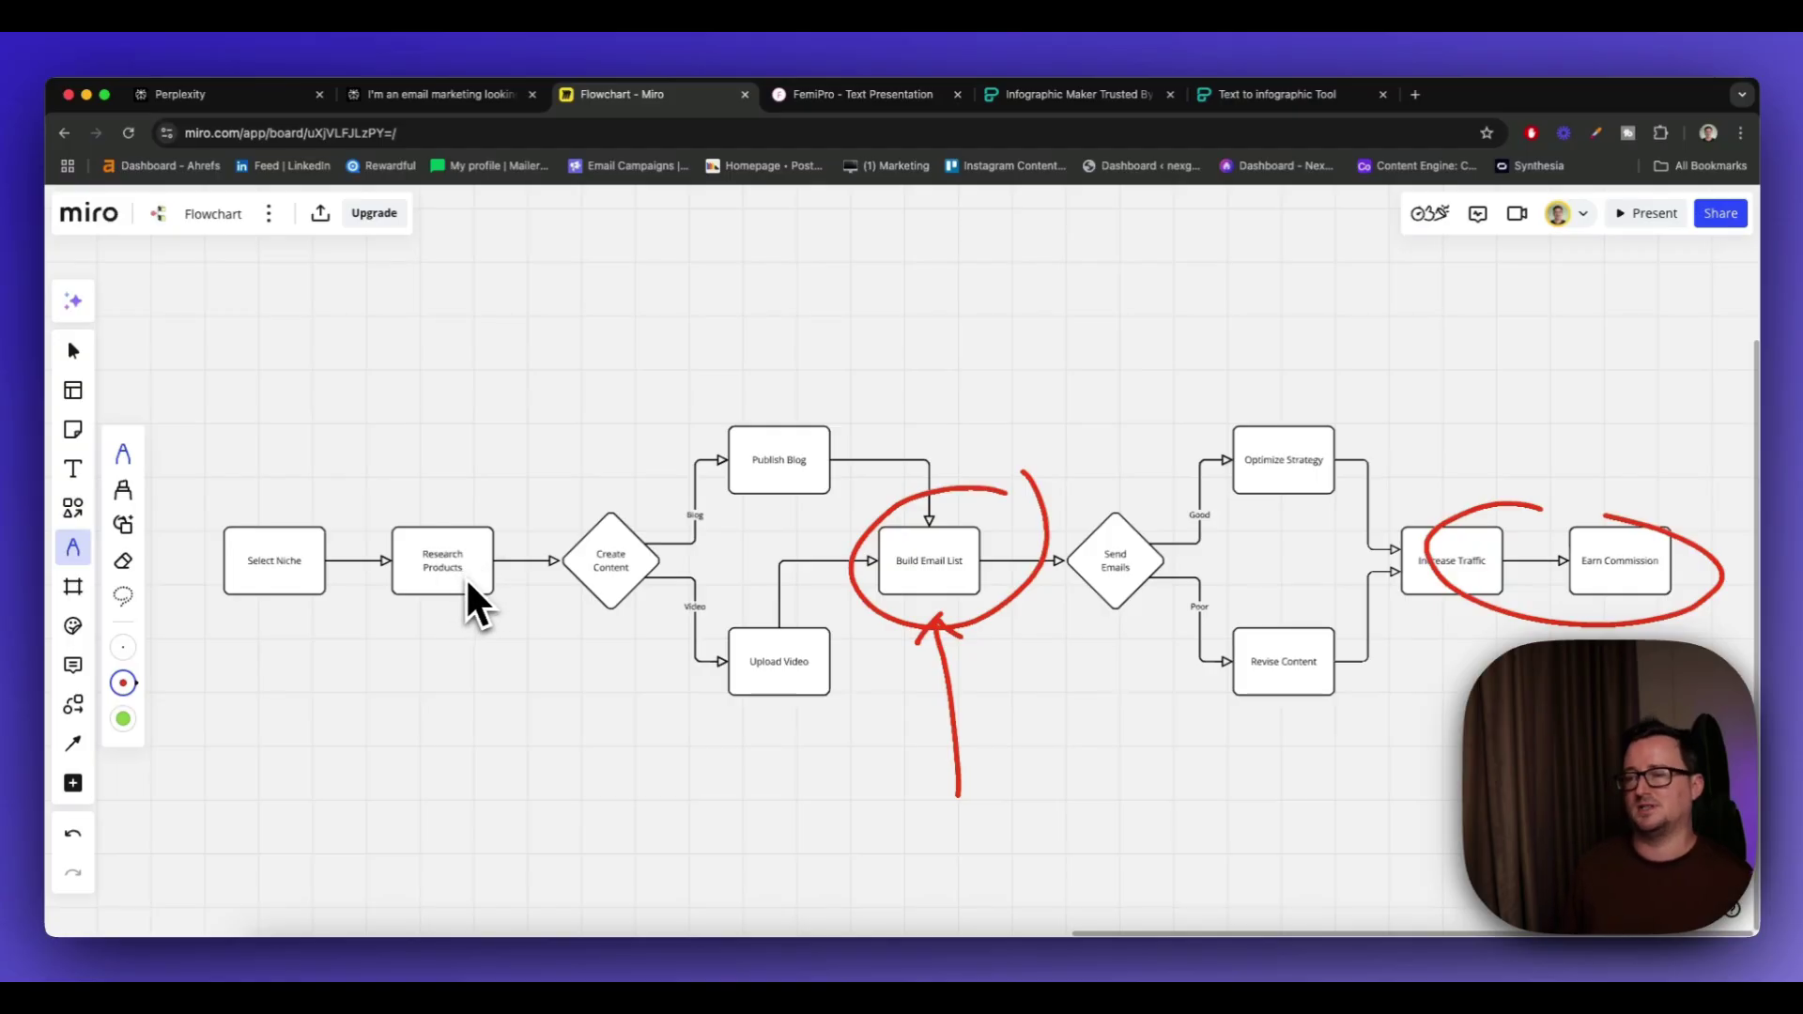
click(286, 95)
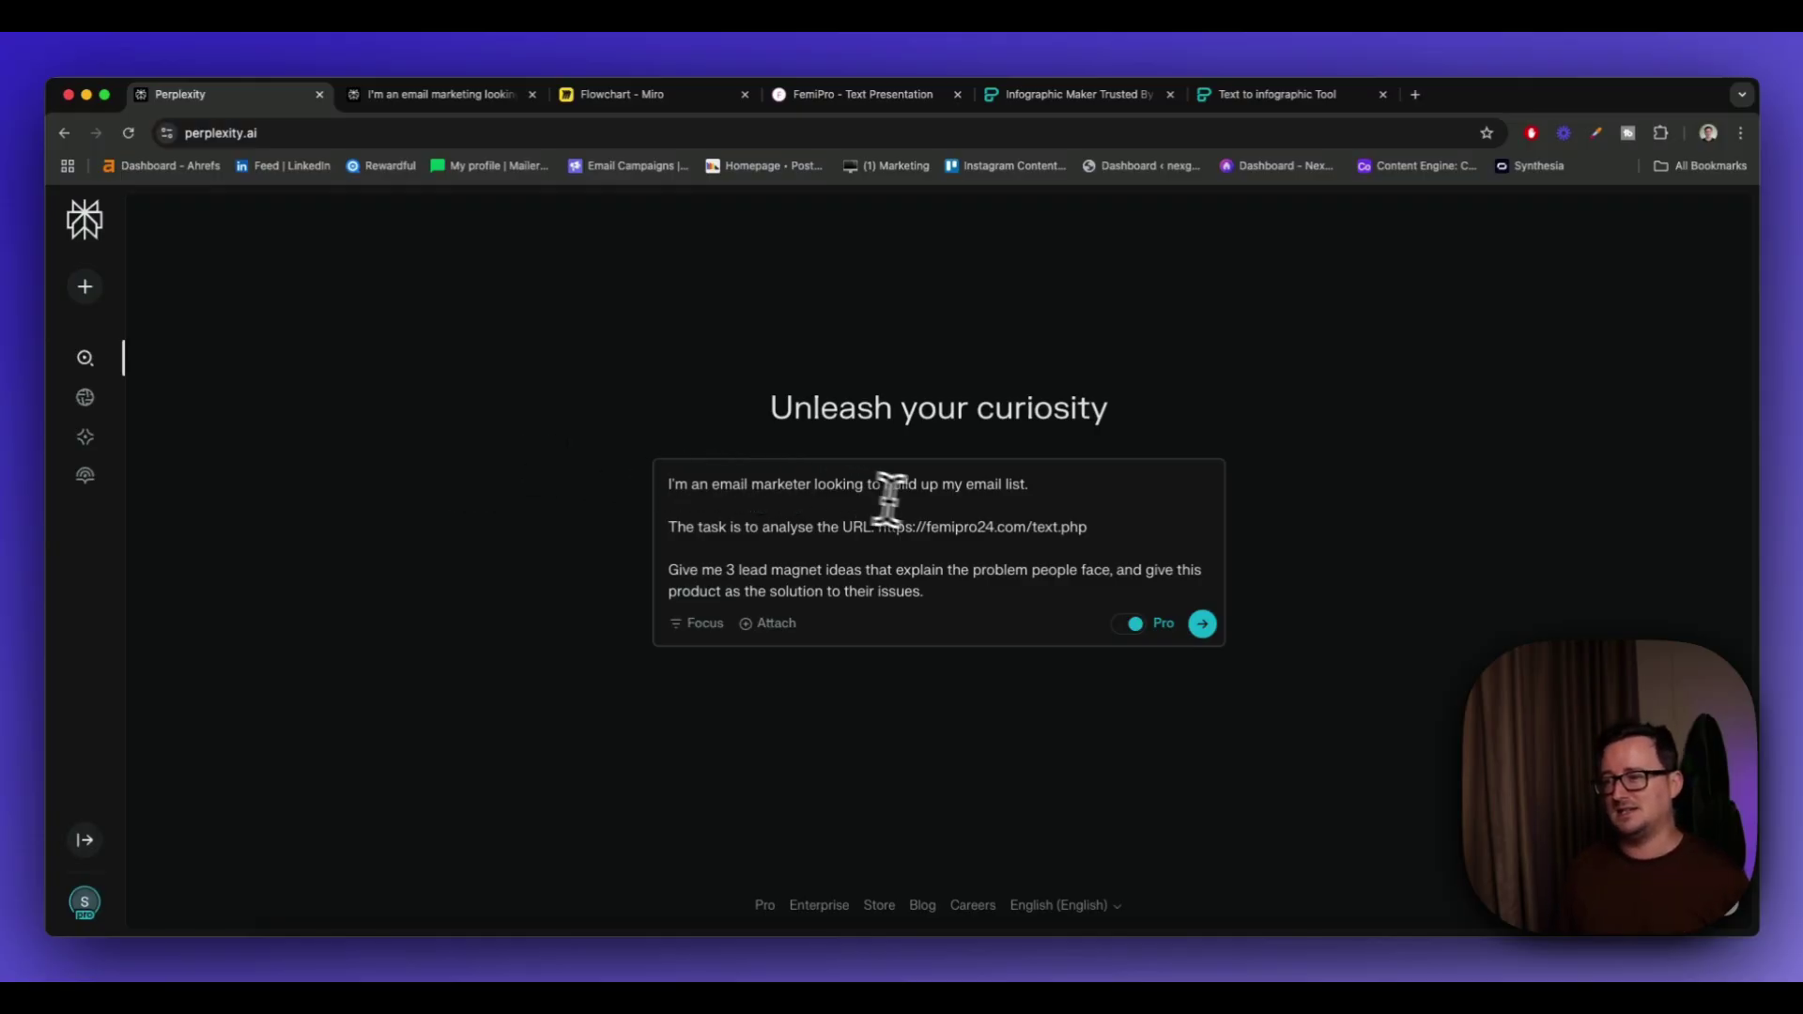
drag(1085, 527, 879, 527)
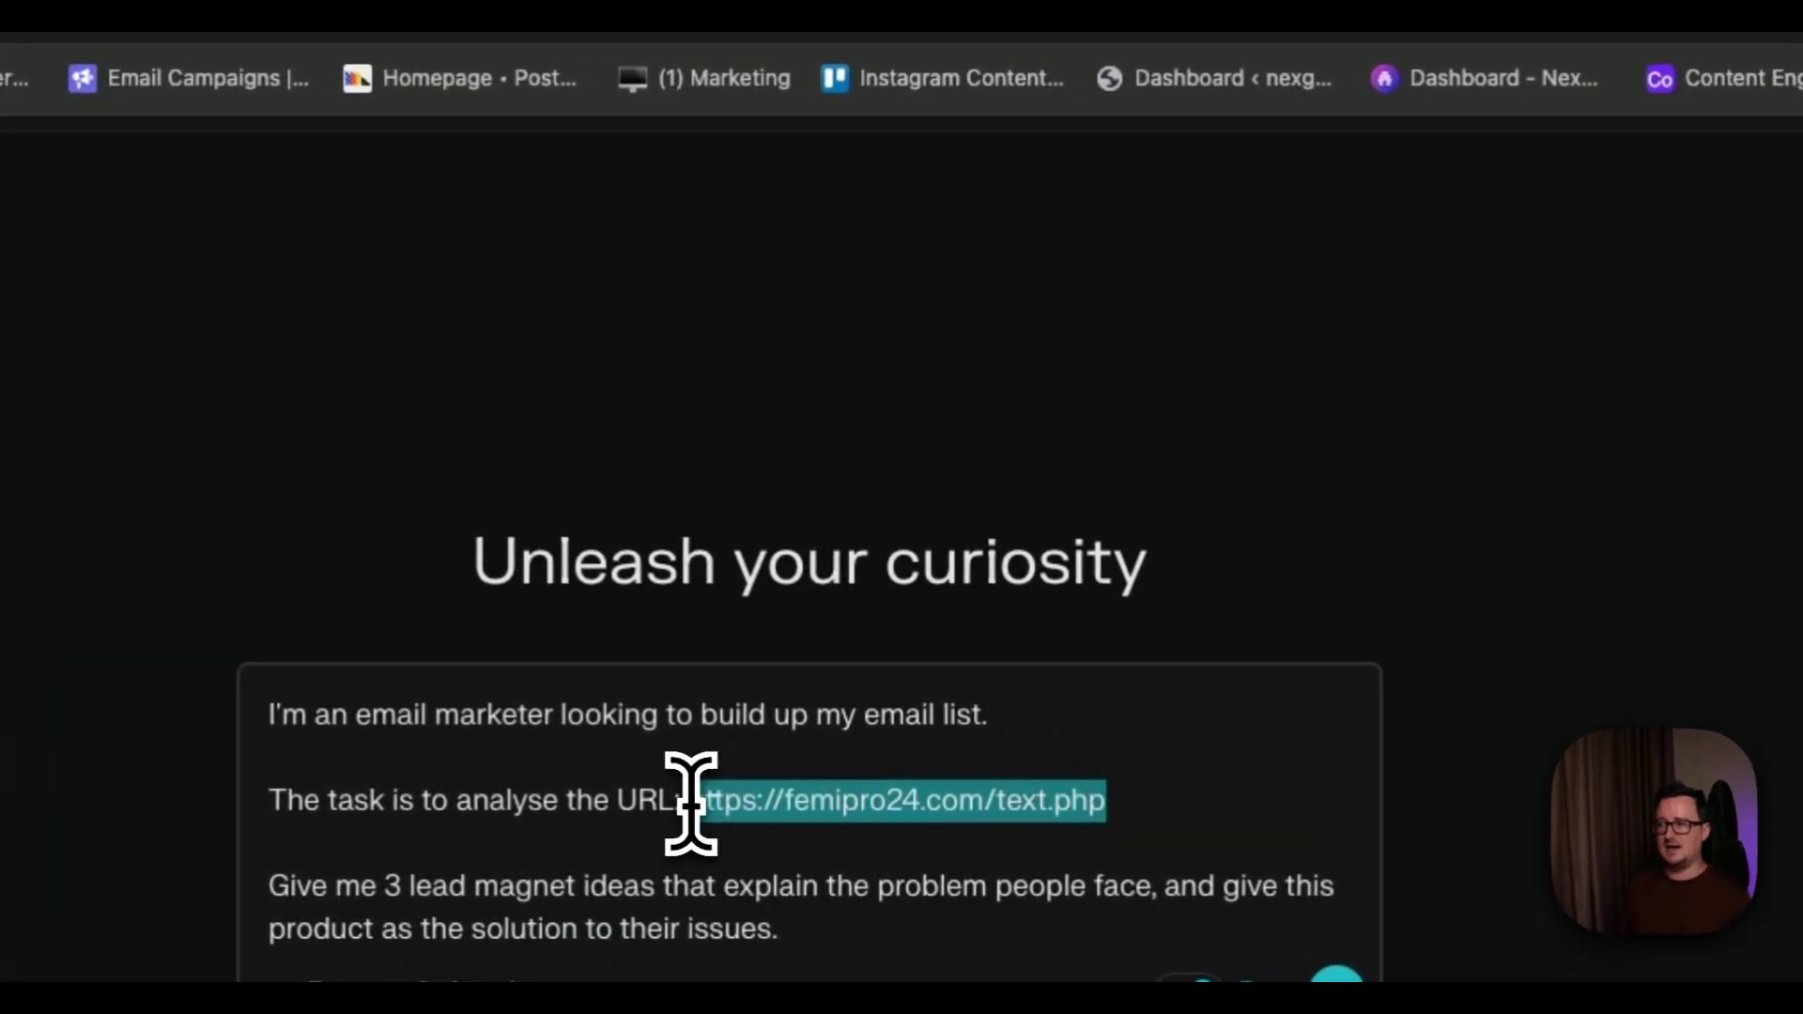
click(967, 105)
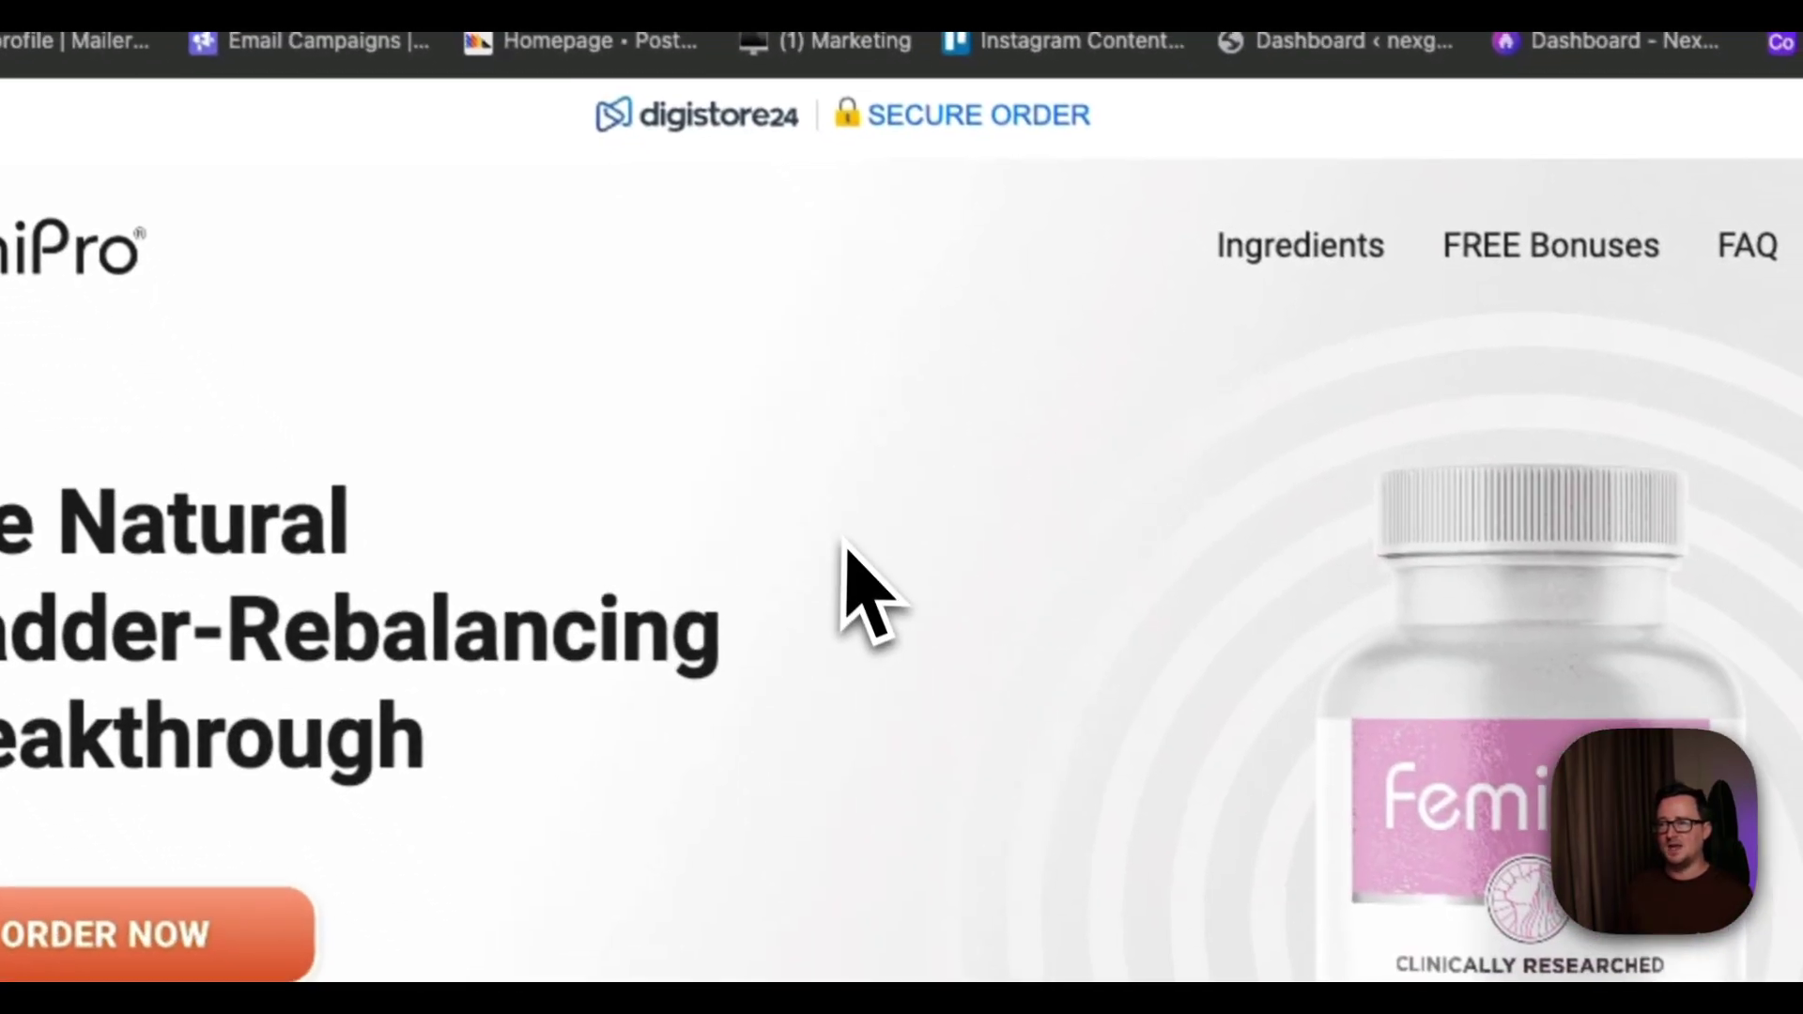
Scroll through the FemiPro sales page to review its benefits and bonuses
scroll(969, 460, down, 5)
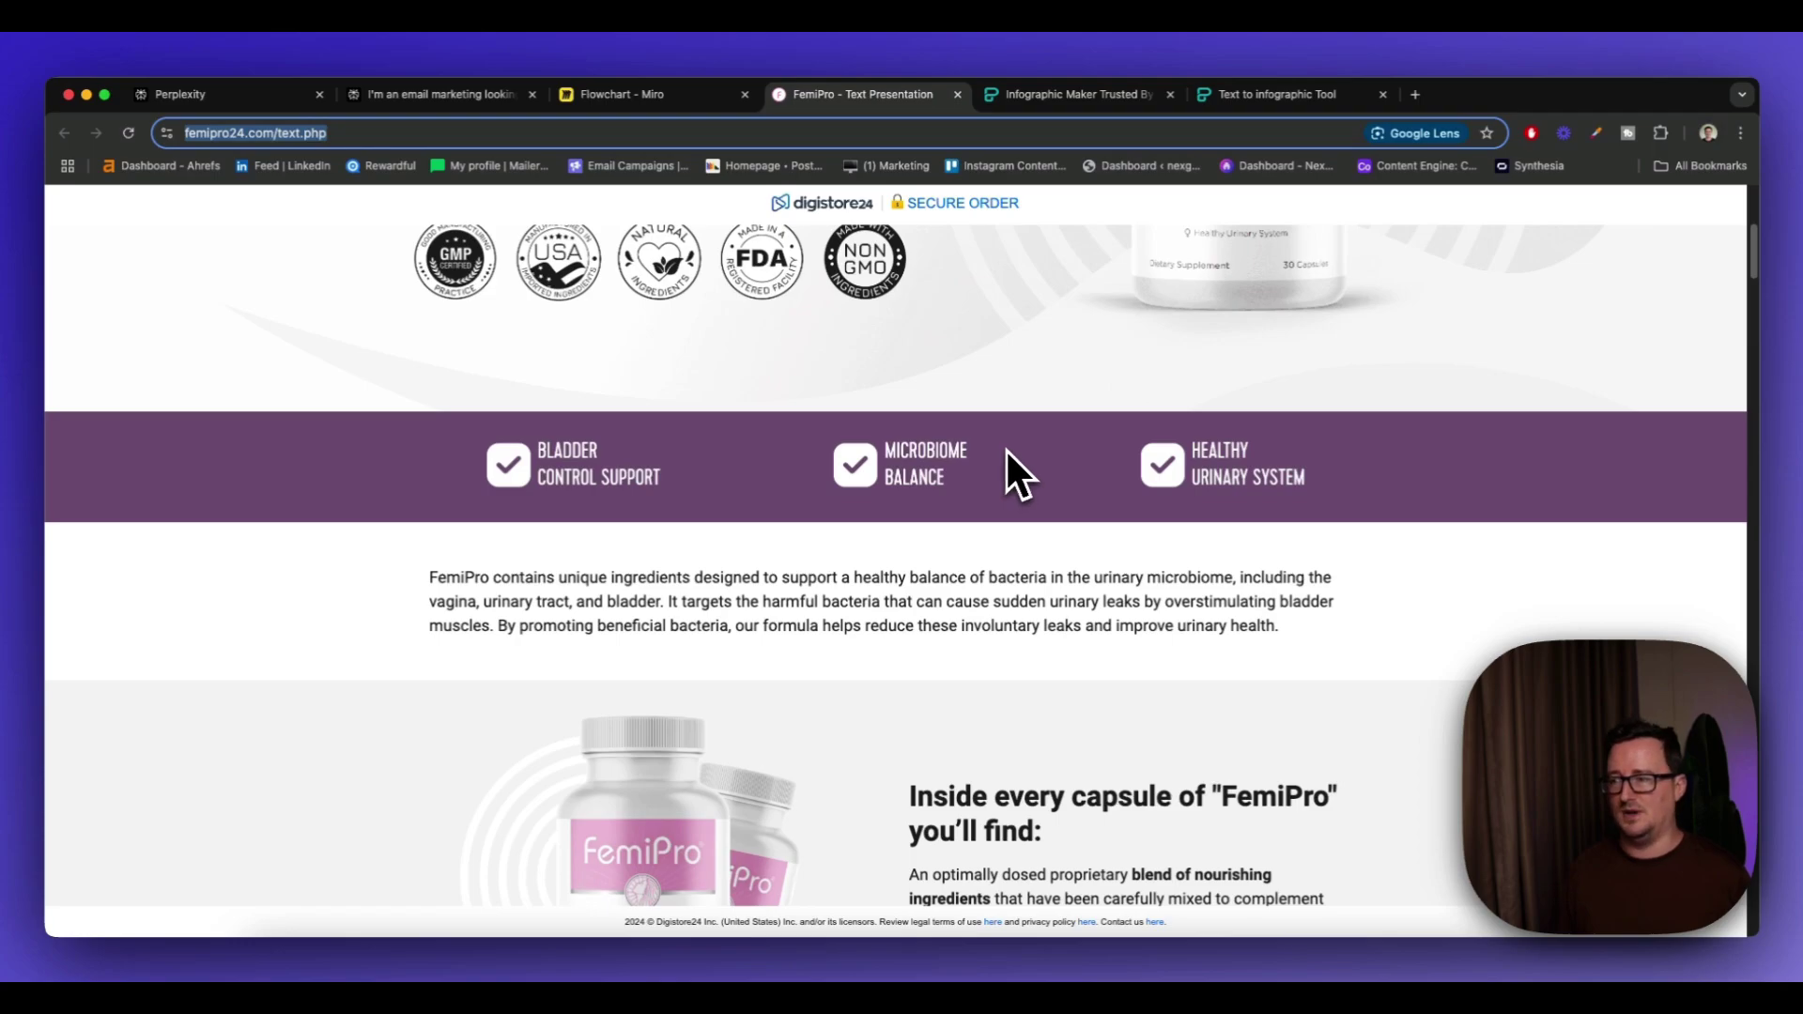
scroll(1018, 469, down, 10)
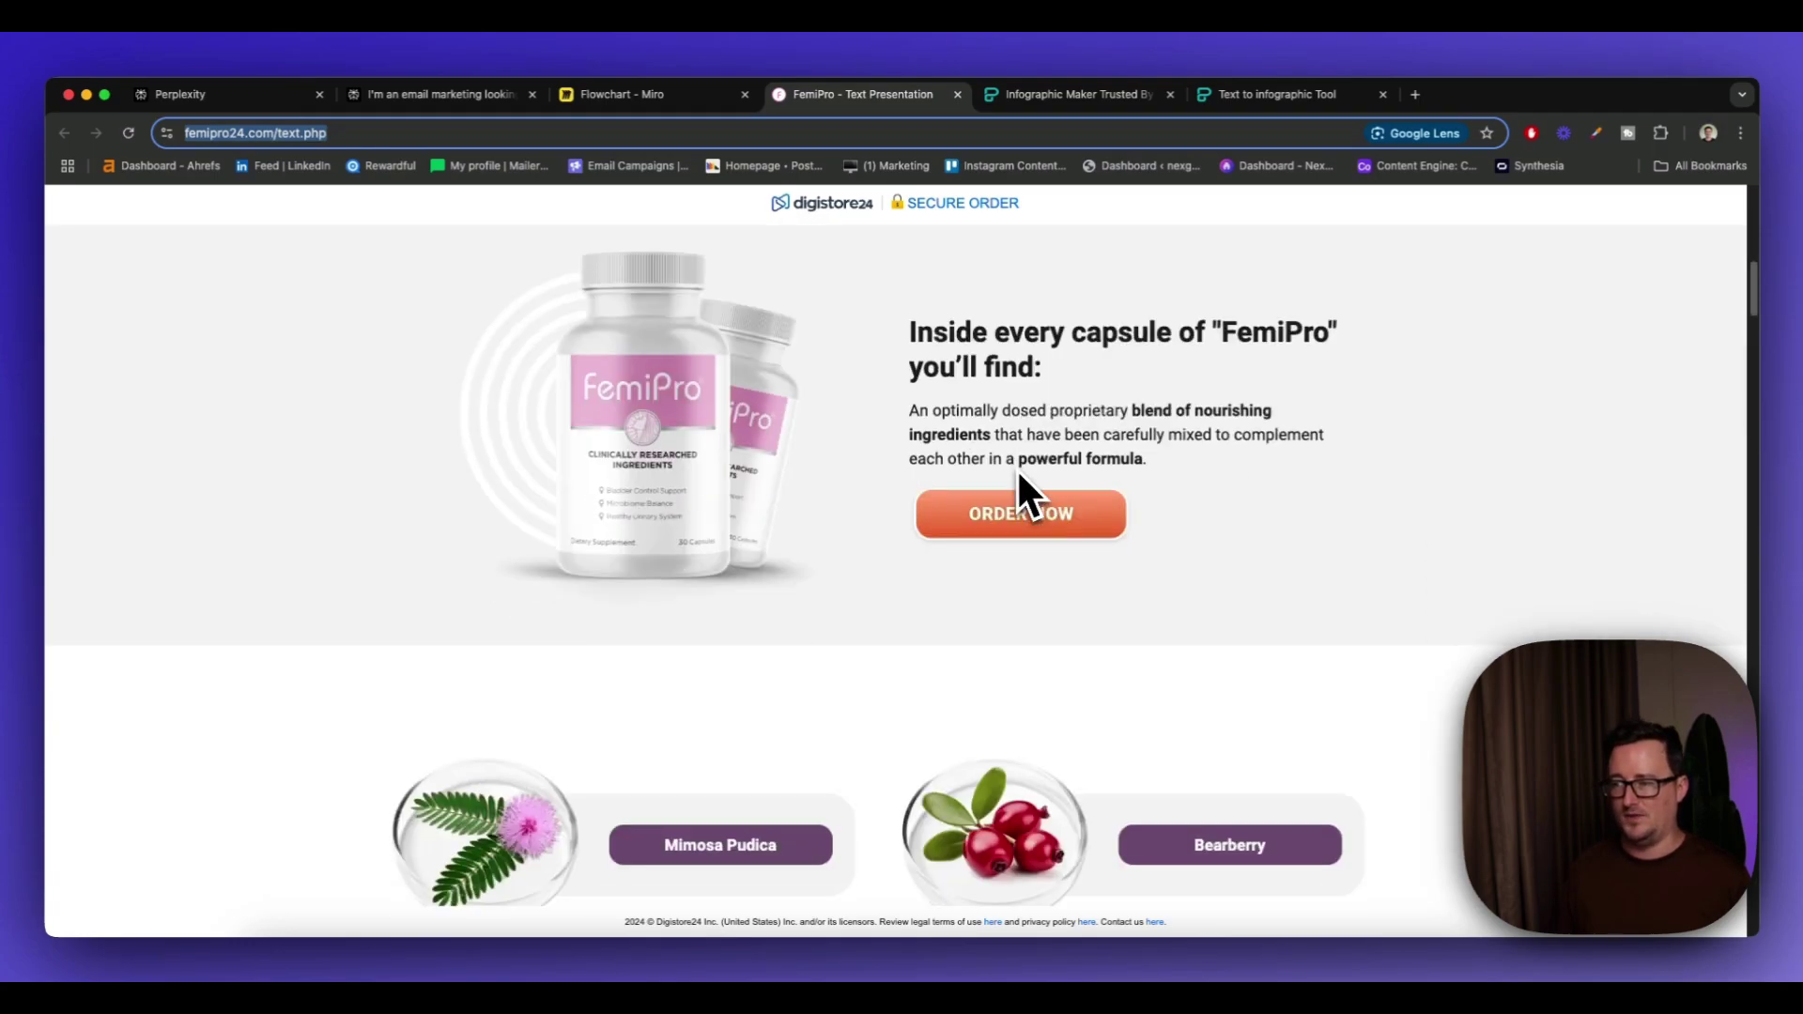
scroll(1018, 472, up, 10)
scroll(1018, 472, down, 4)
scroll(1021, 474, up, 3)
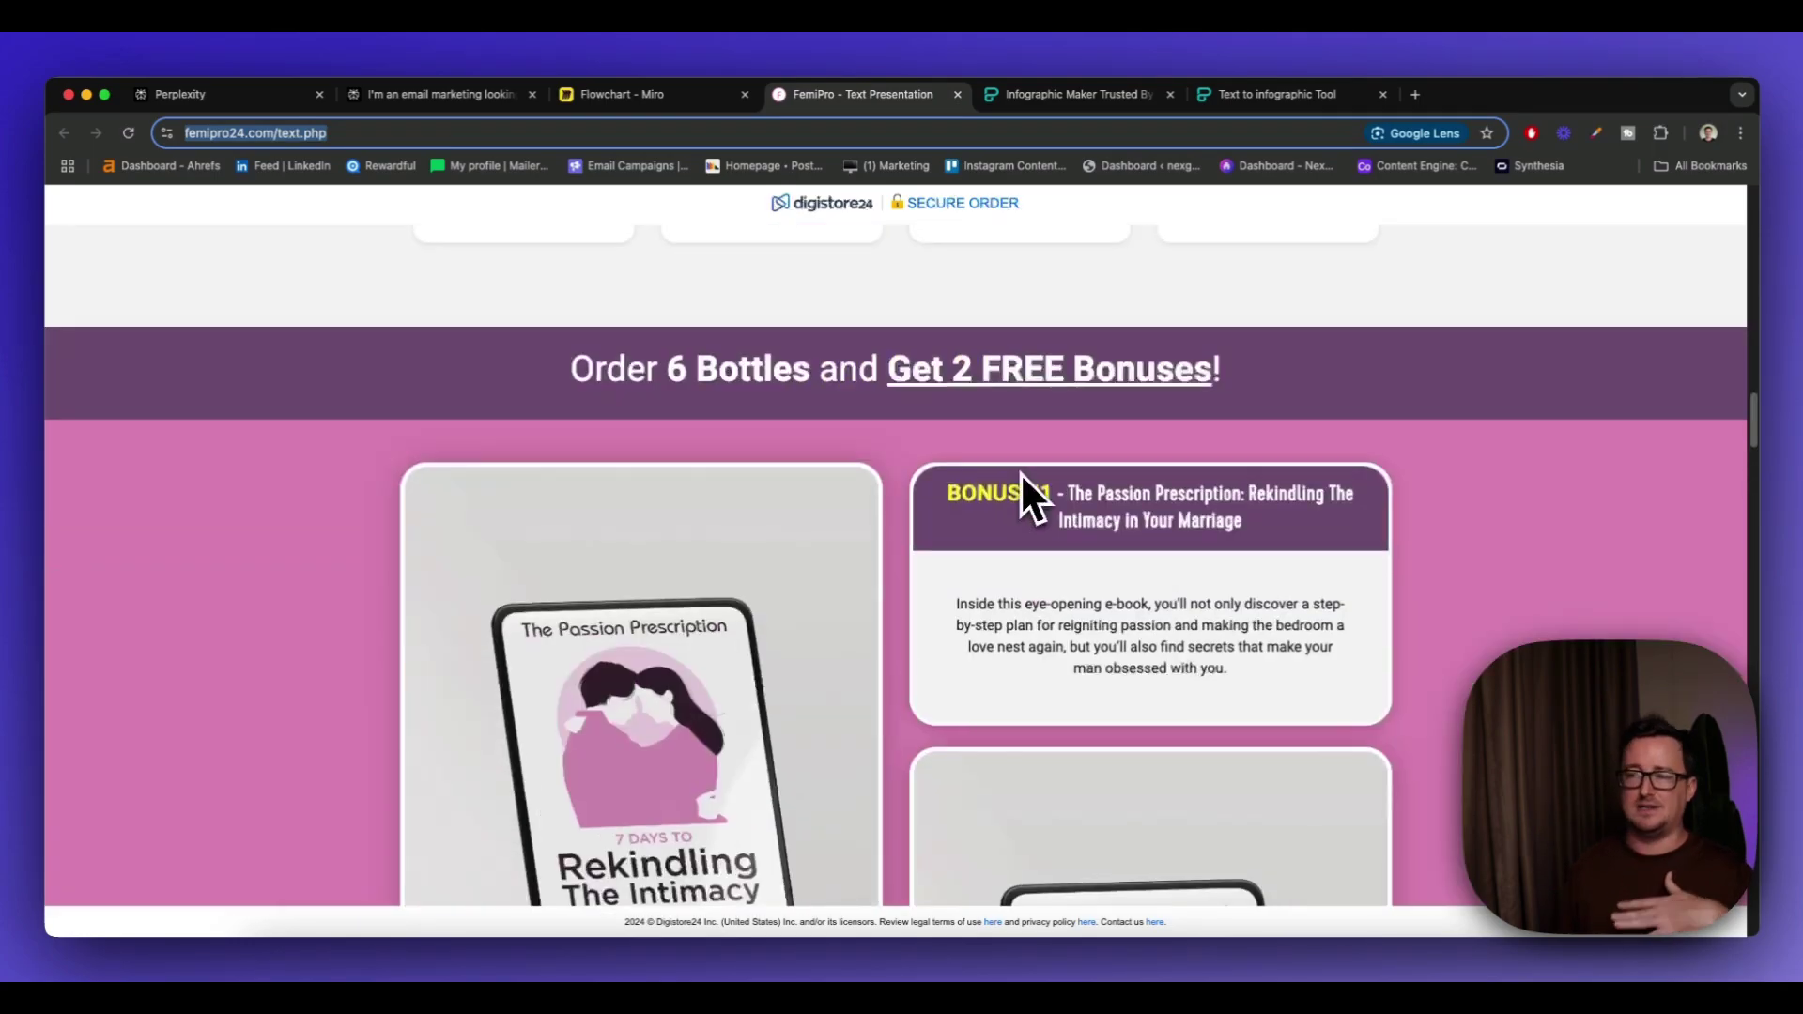
scroll(1022, 476, down, 10)
scroll(1021, 476, up, 20)
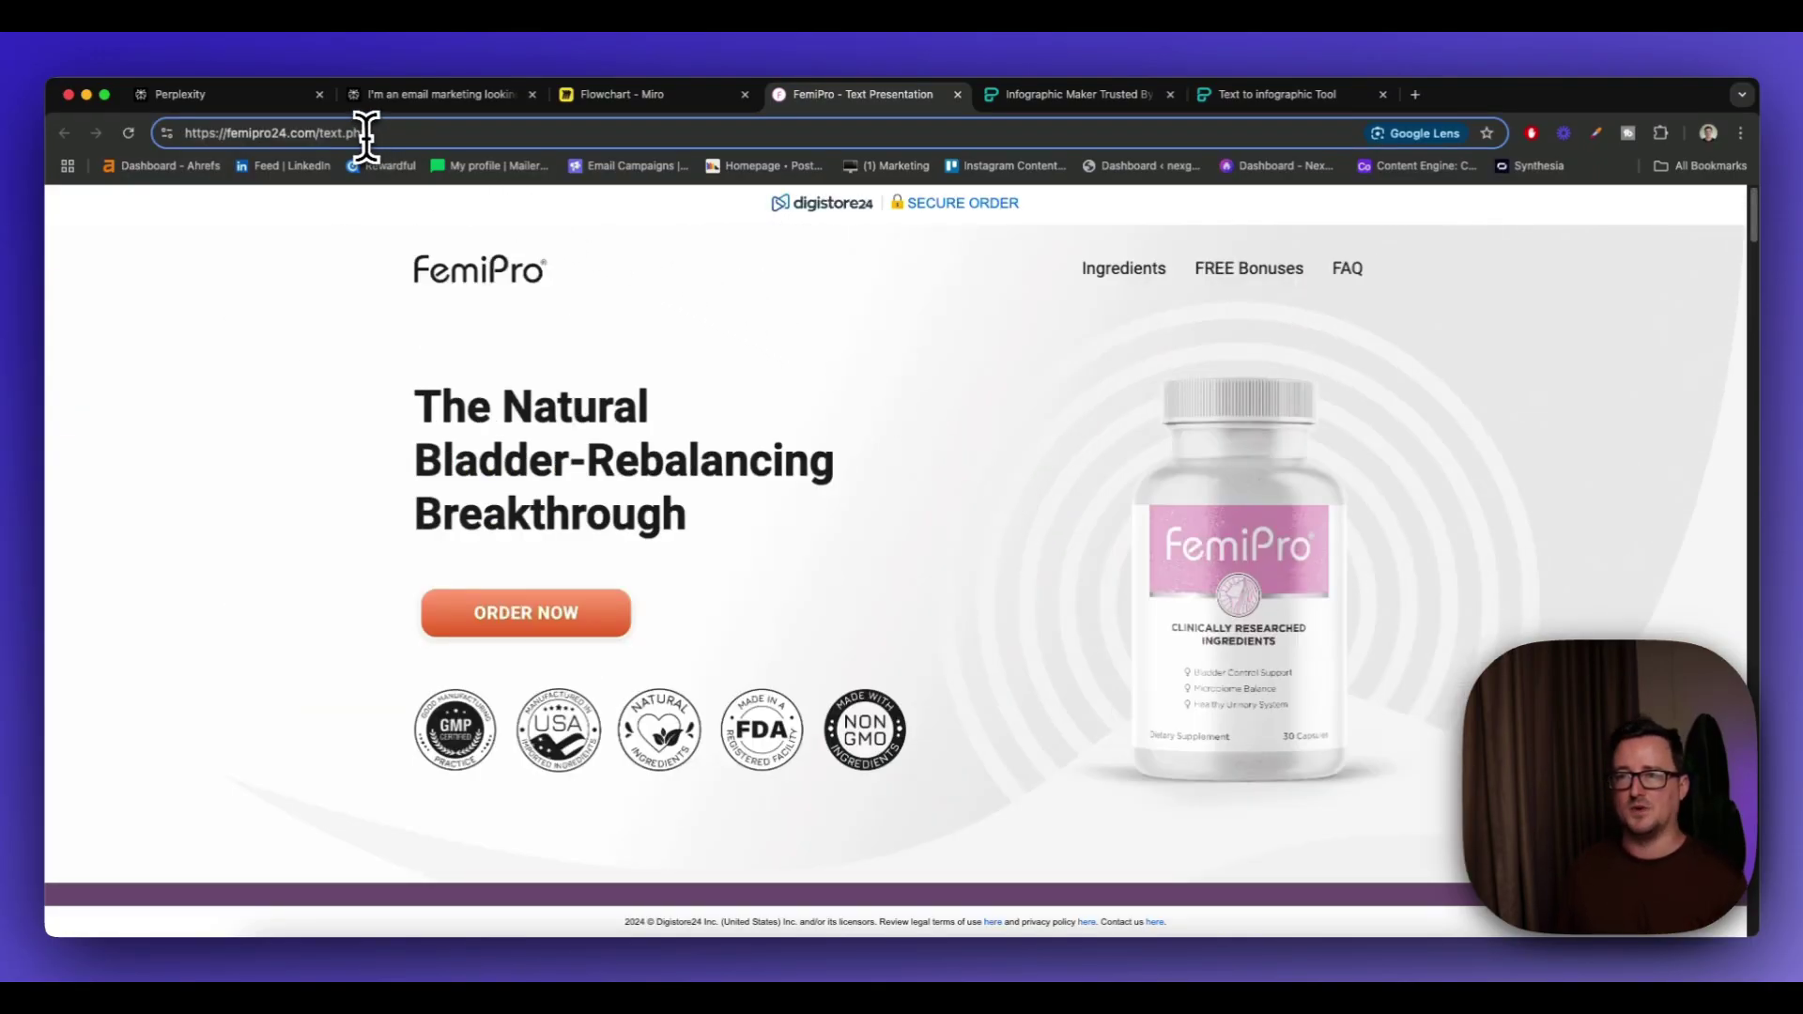
Clear the URL selection in the prompt and open Perplexity's answer with three lead magnet ideas
click(310, 101)
click(1031, 594)
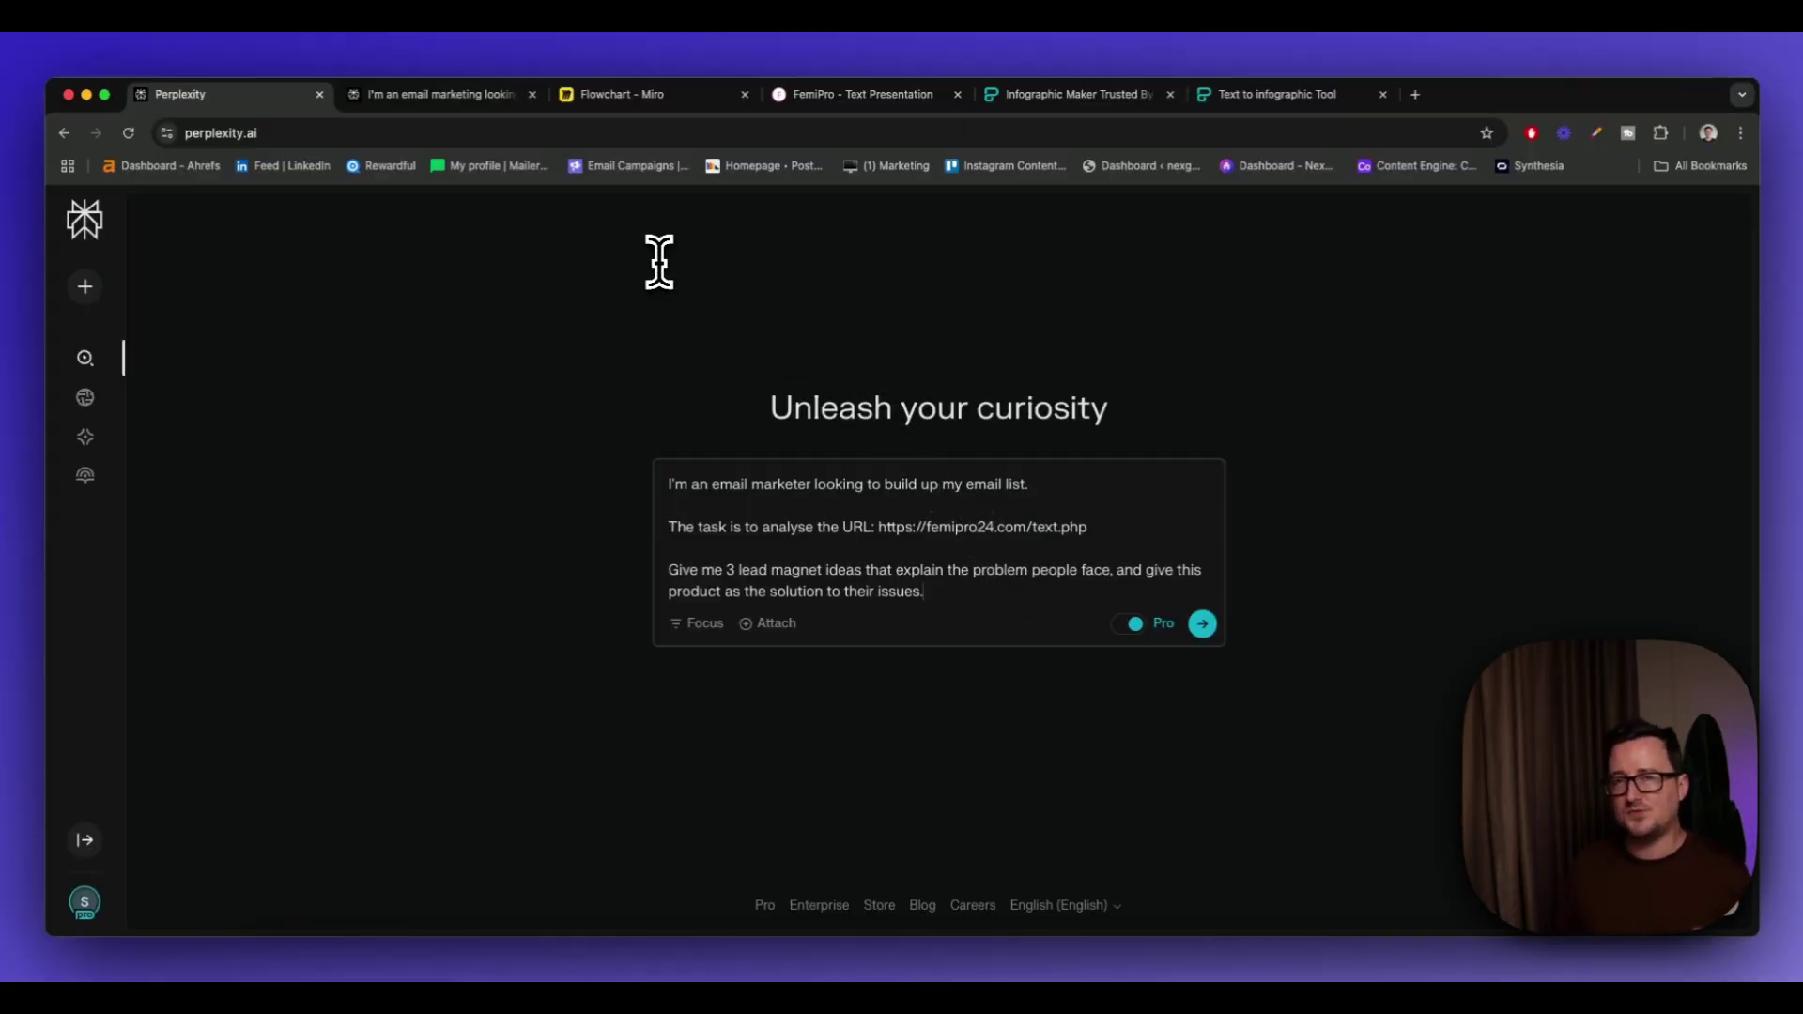
click(855, 95)
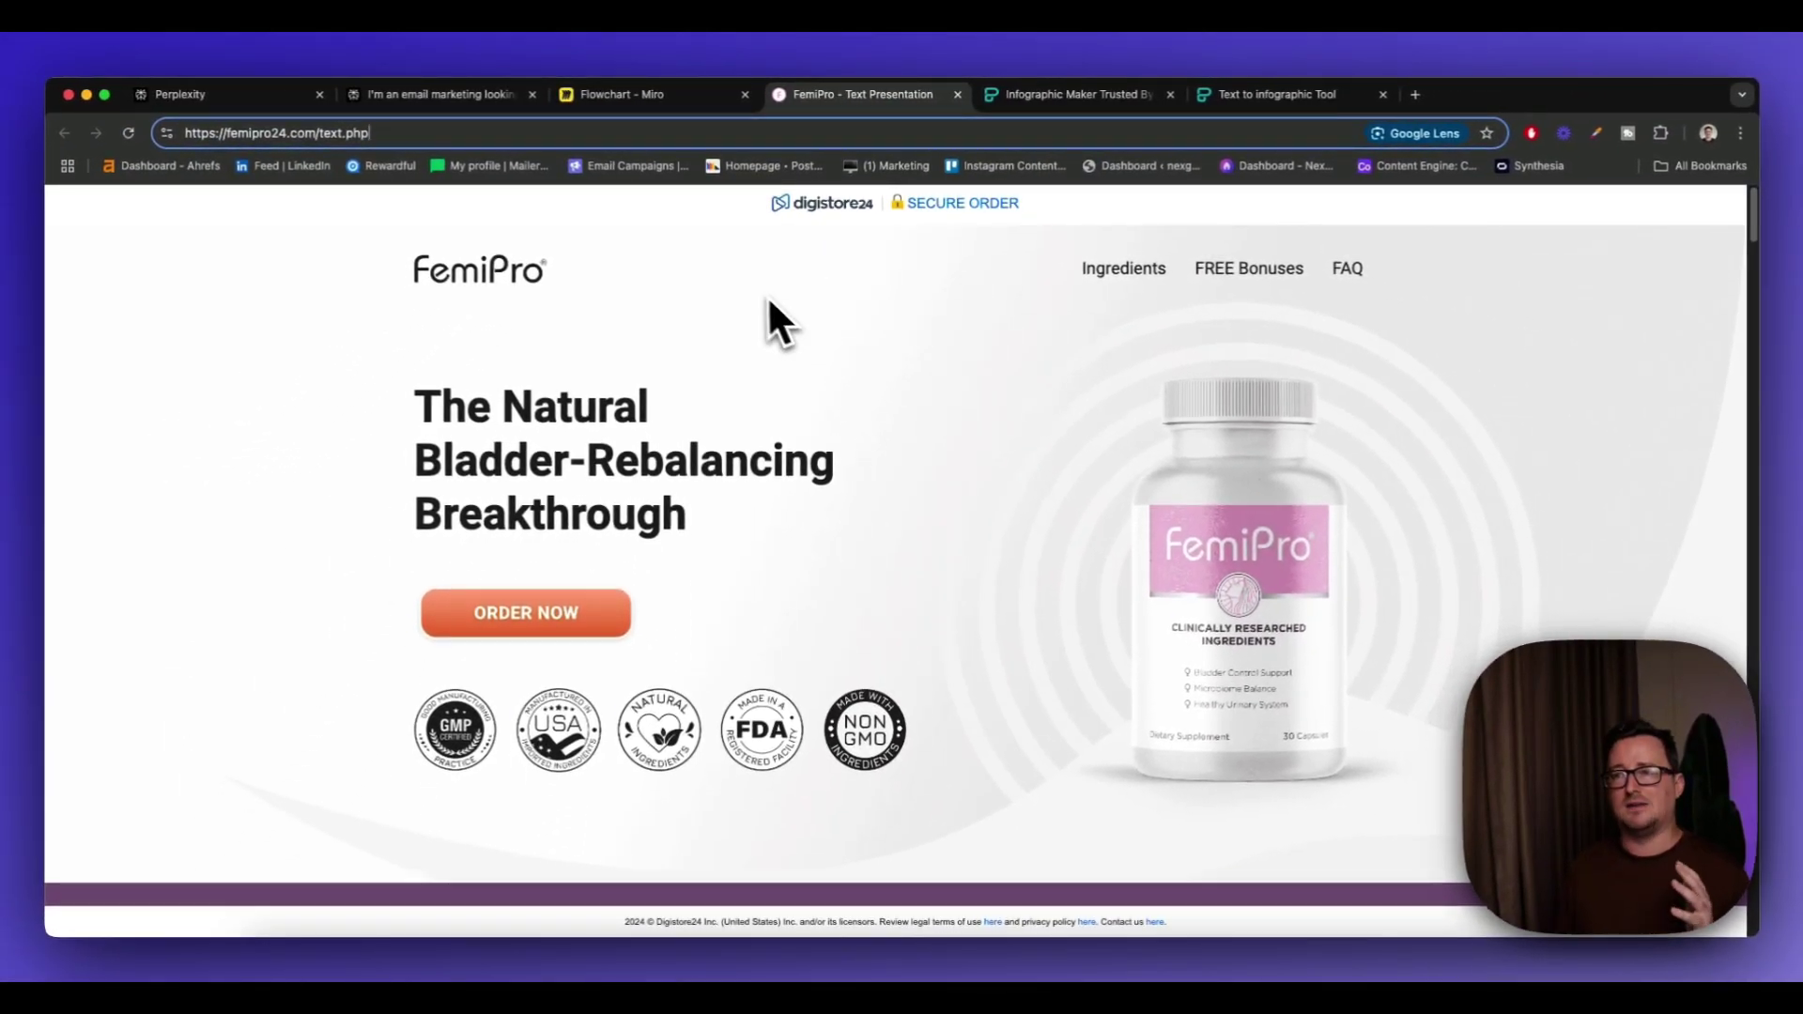
click(484, 95)
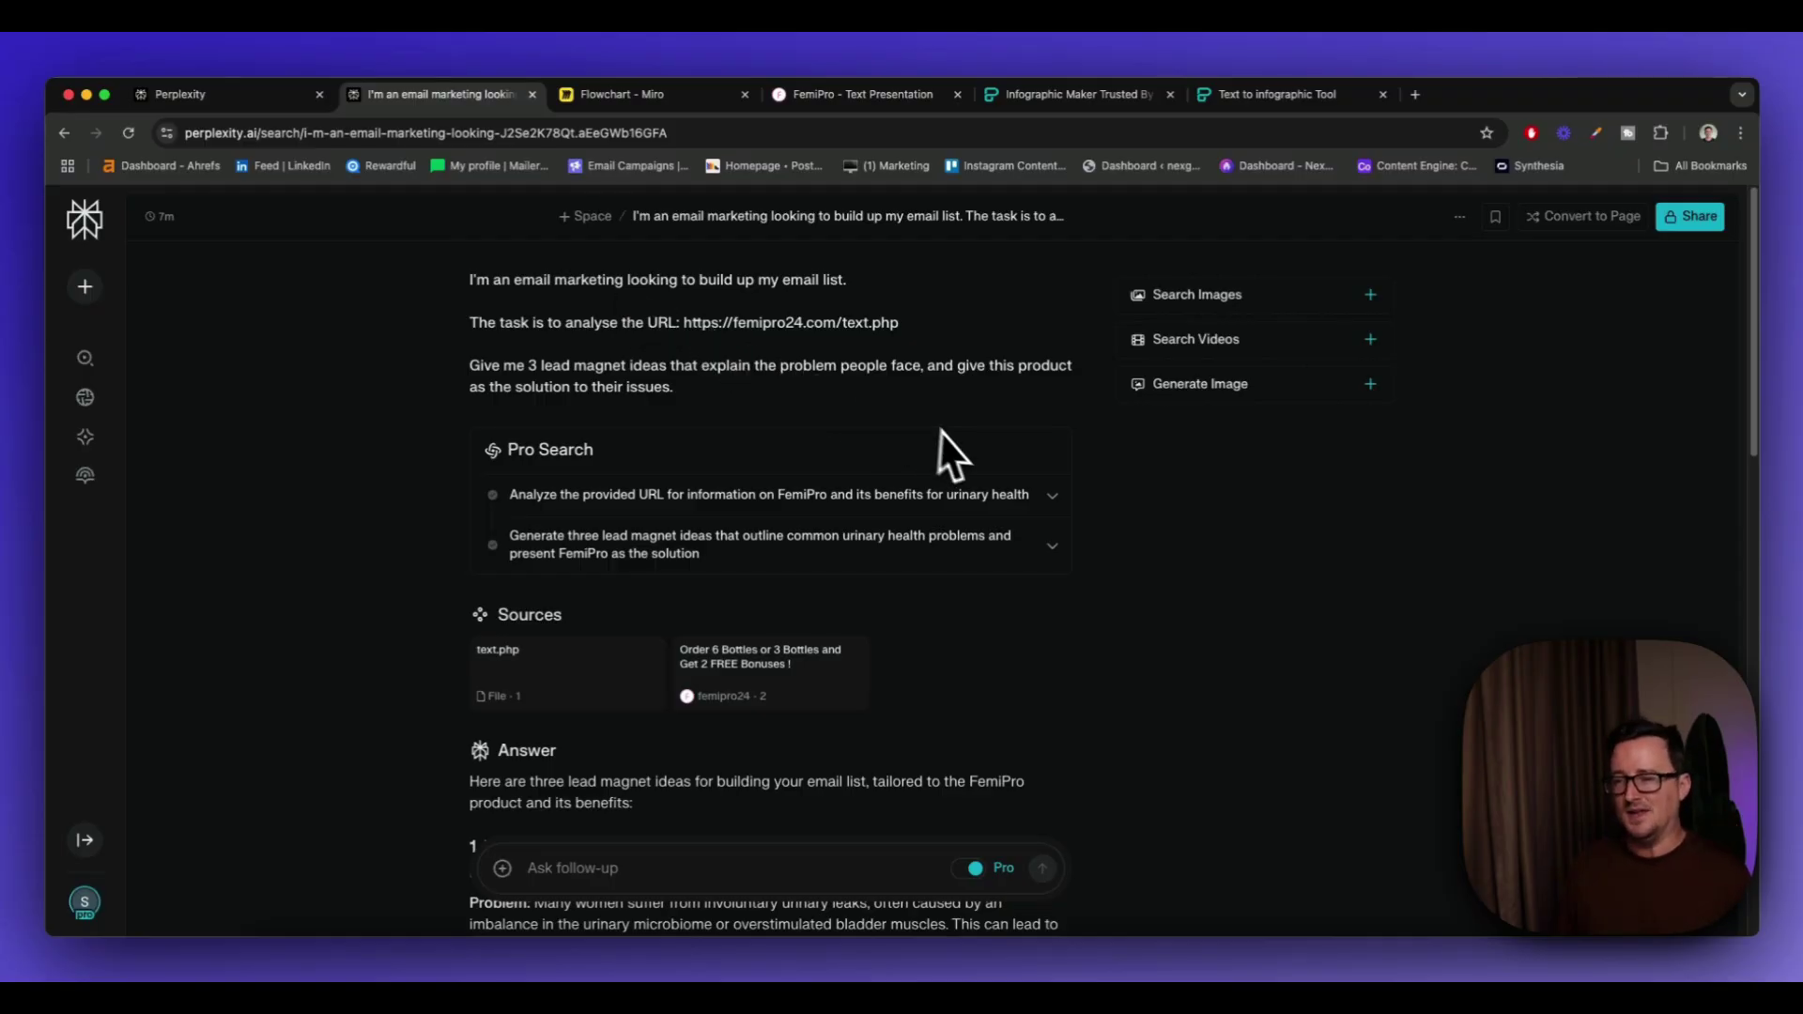
Read through the three lead magnet ideas, highlighting the e-book idea's Problem and Solution
scroll(1012, 467, down, 5)
scroll(1063, 477, down, 5)
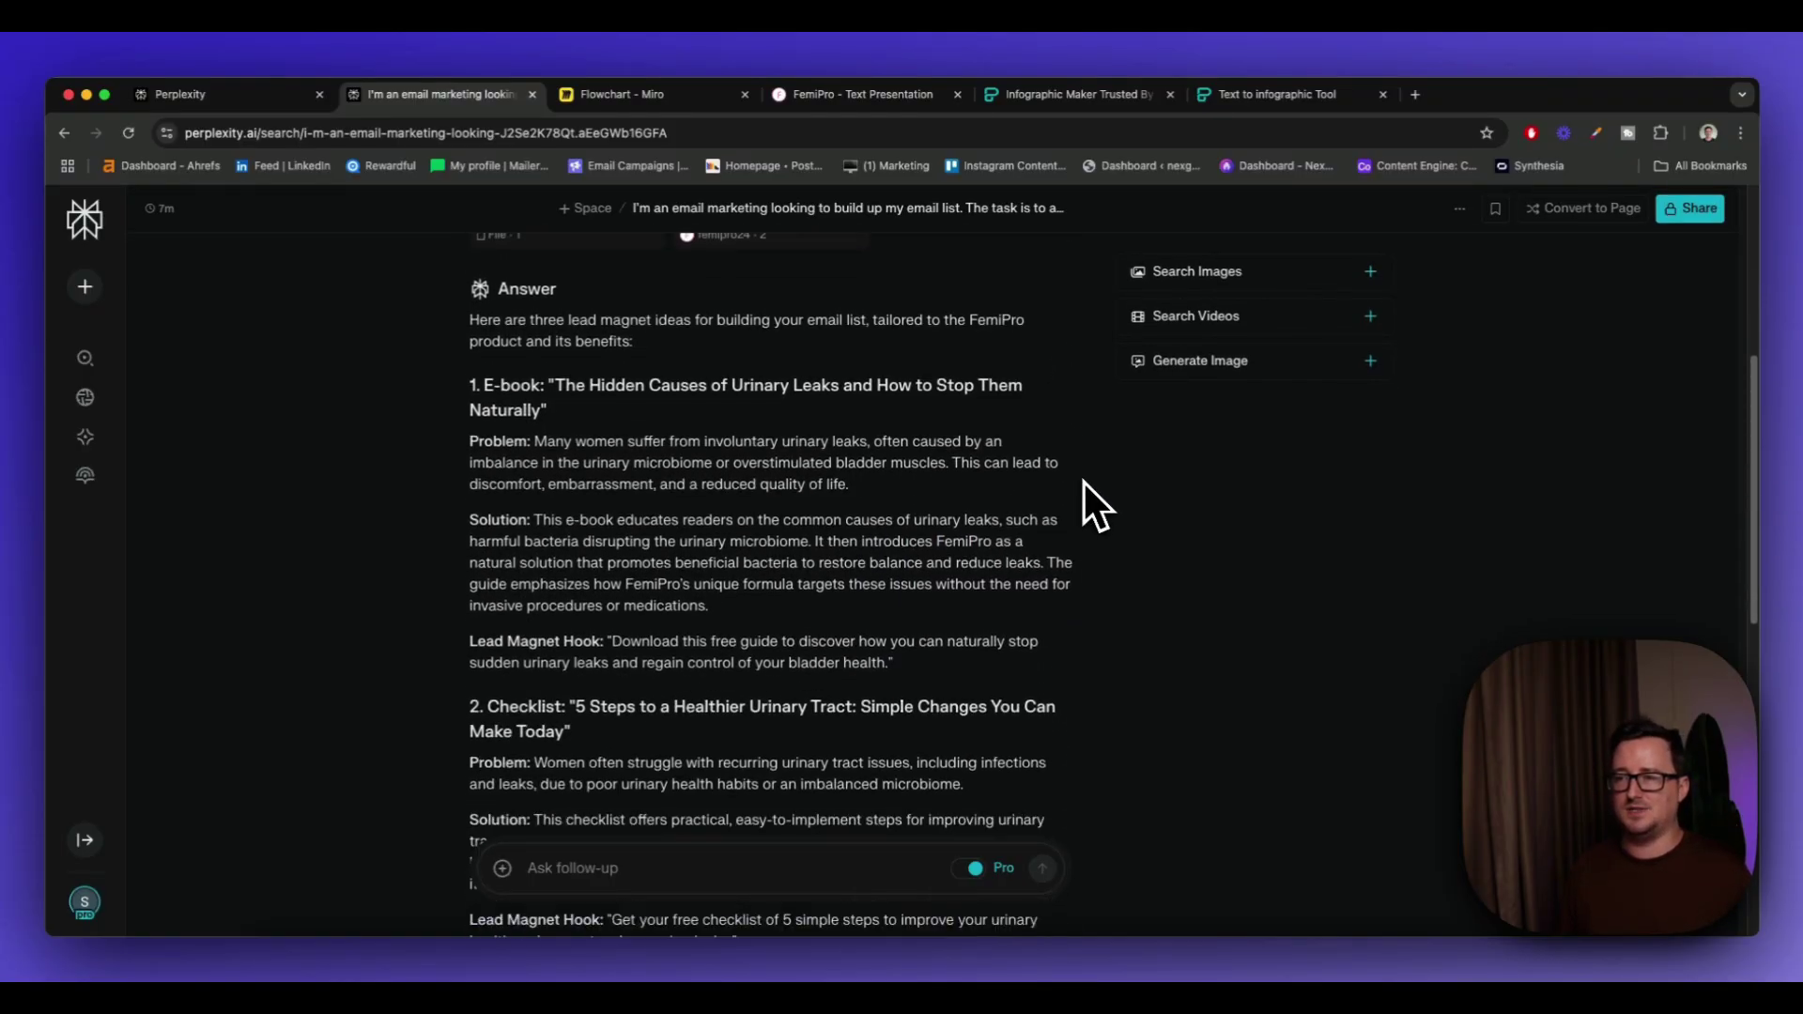
scroll(1131, 511, down, 2)
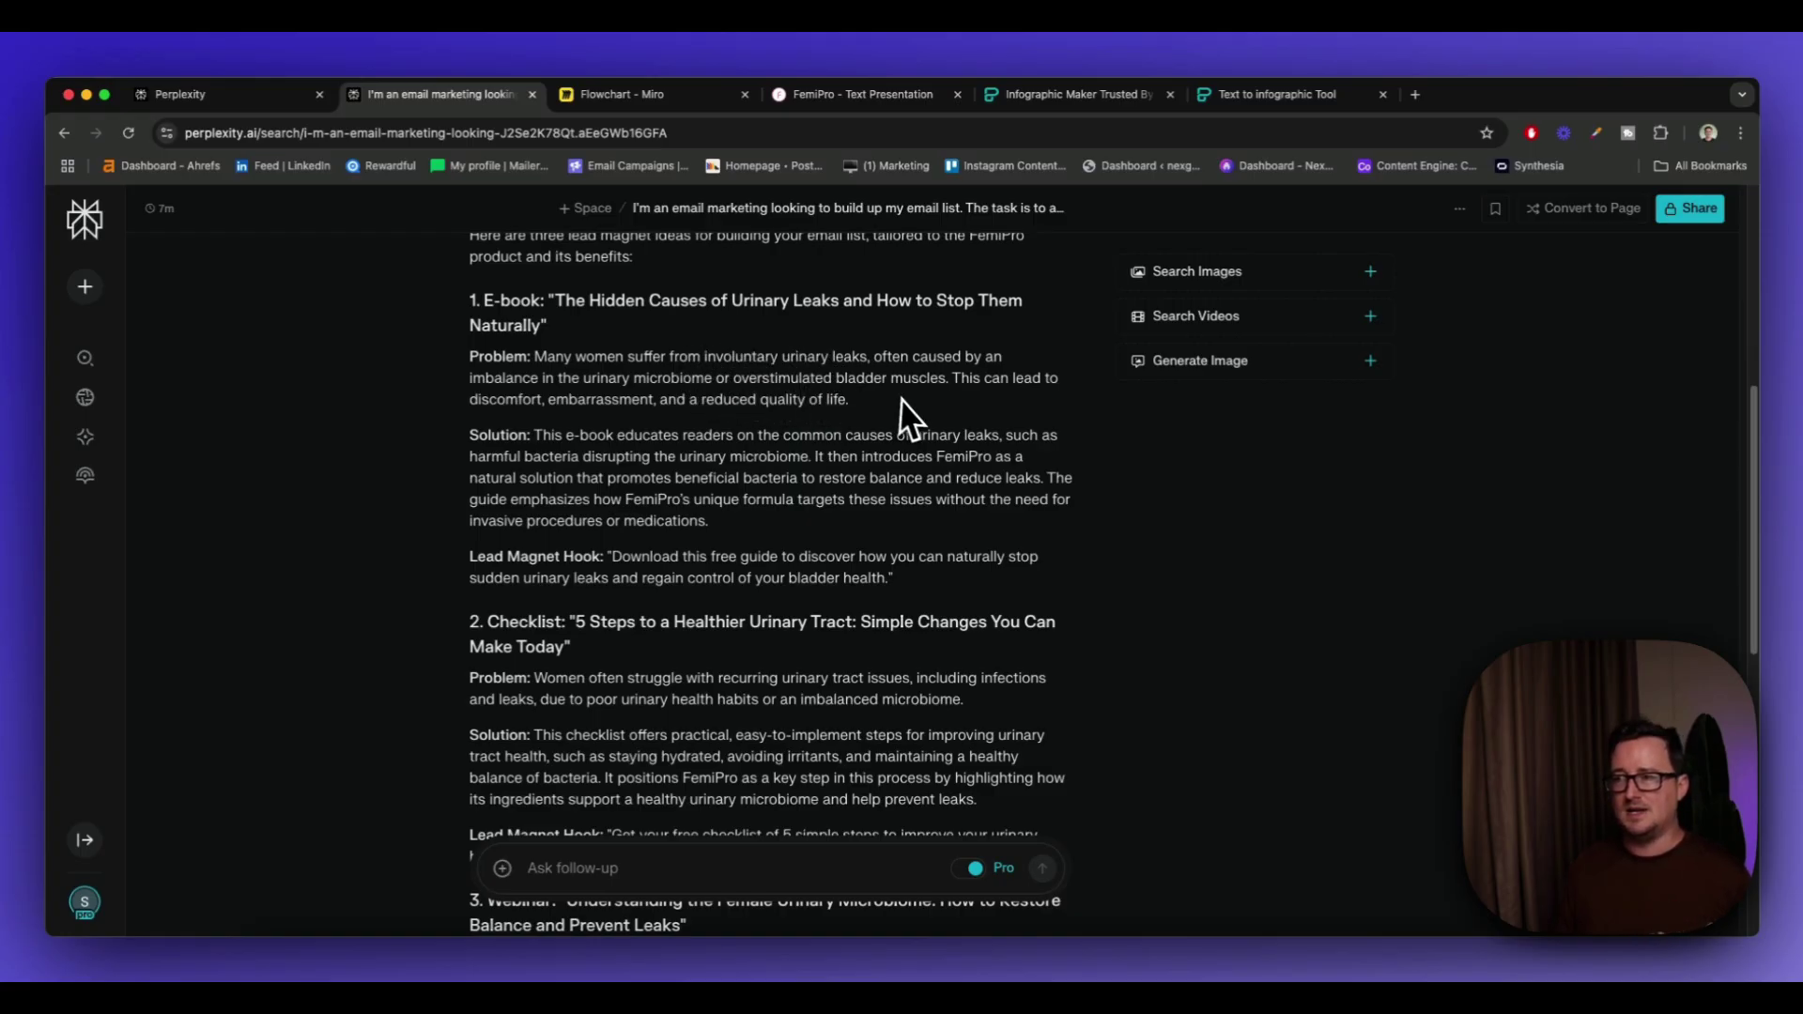
drag(913, 420, 914, 352)
drag(897, 522, 899, 431)
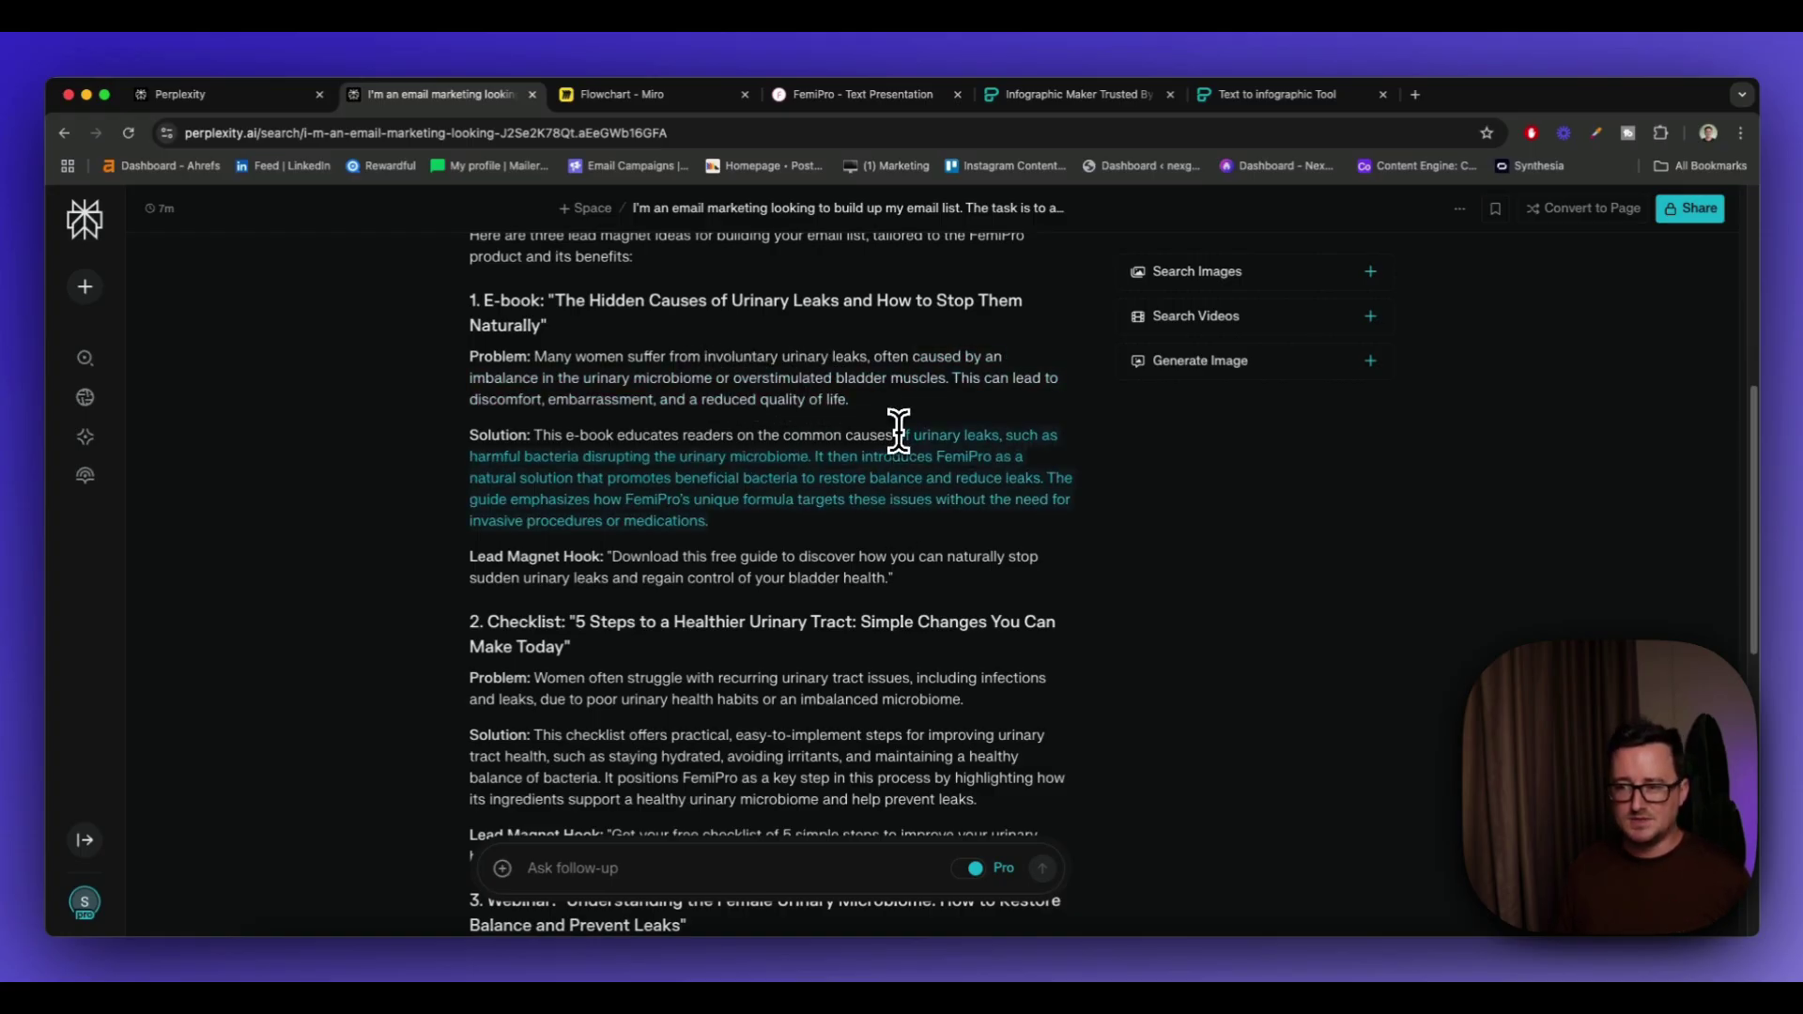
click(951, 581)
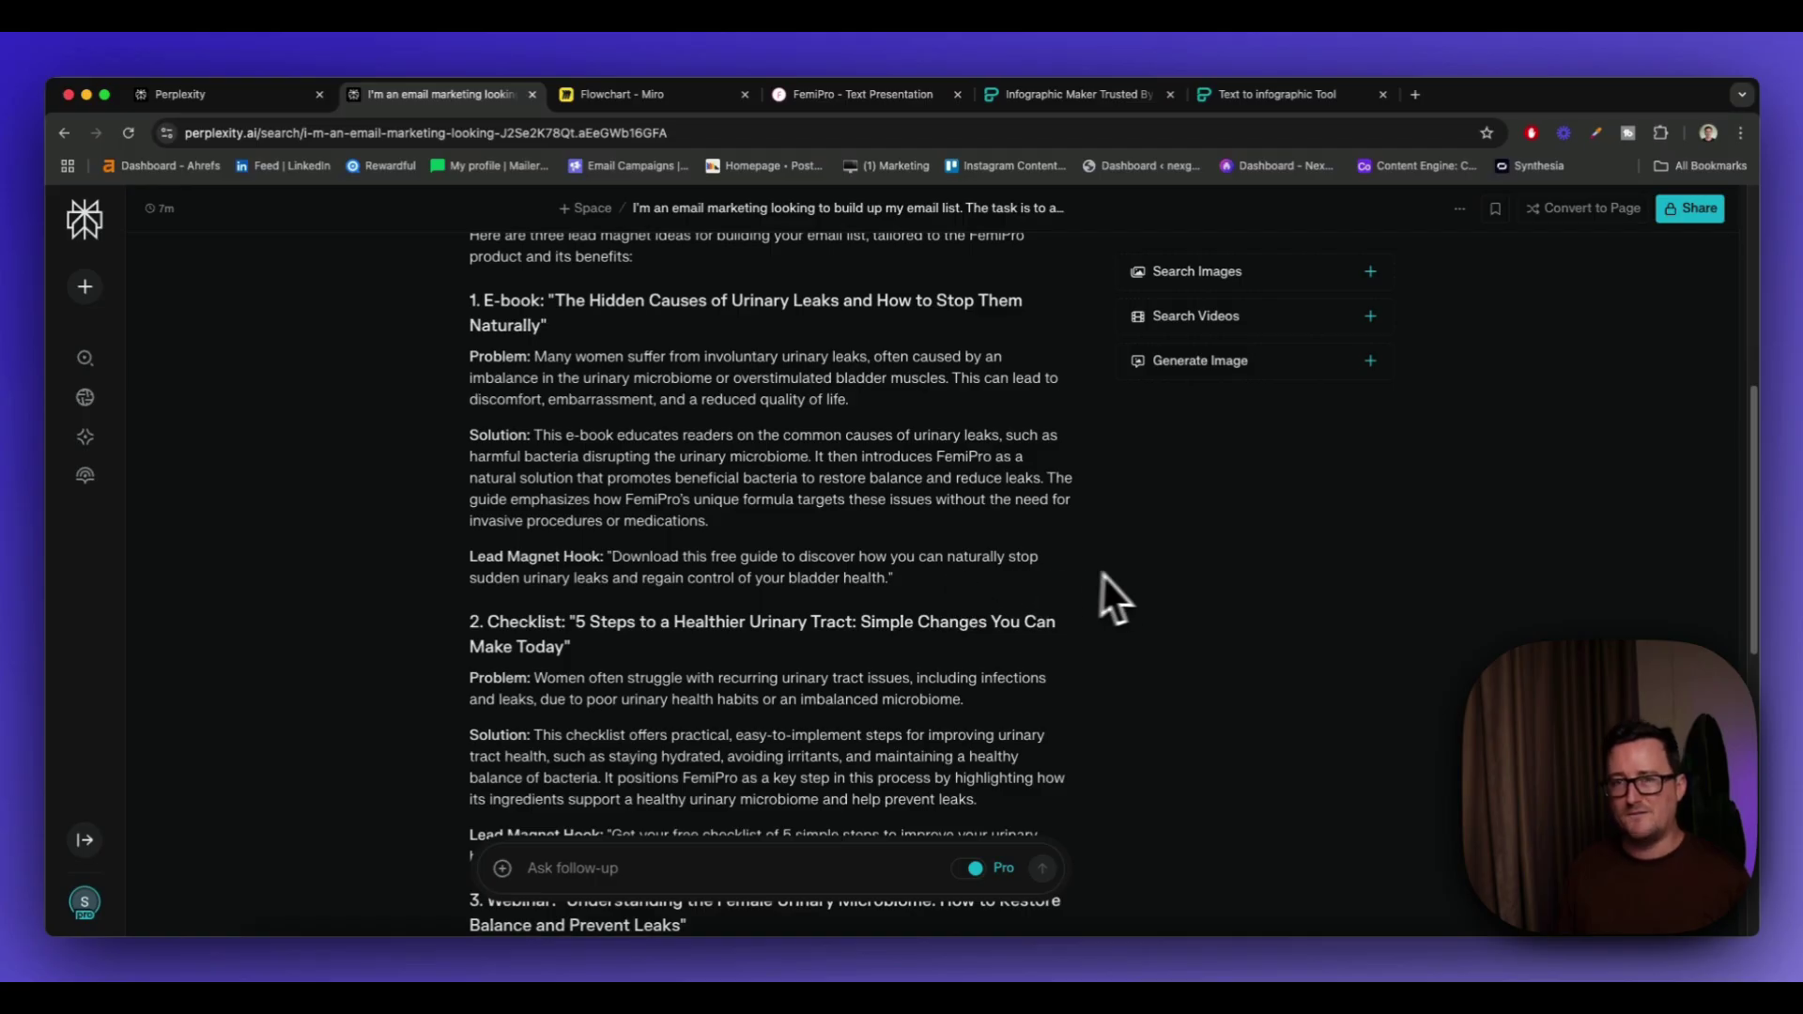
scroll(1135, 575, down, 3)
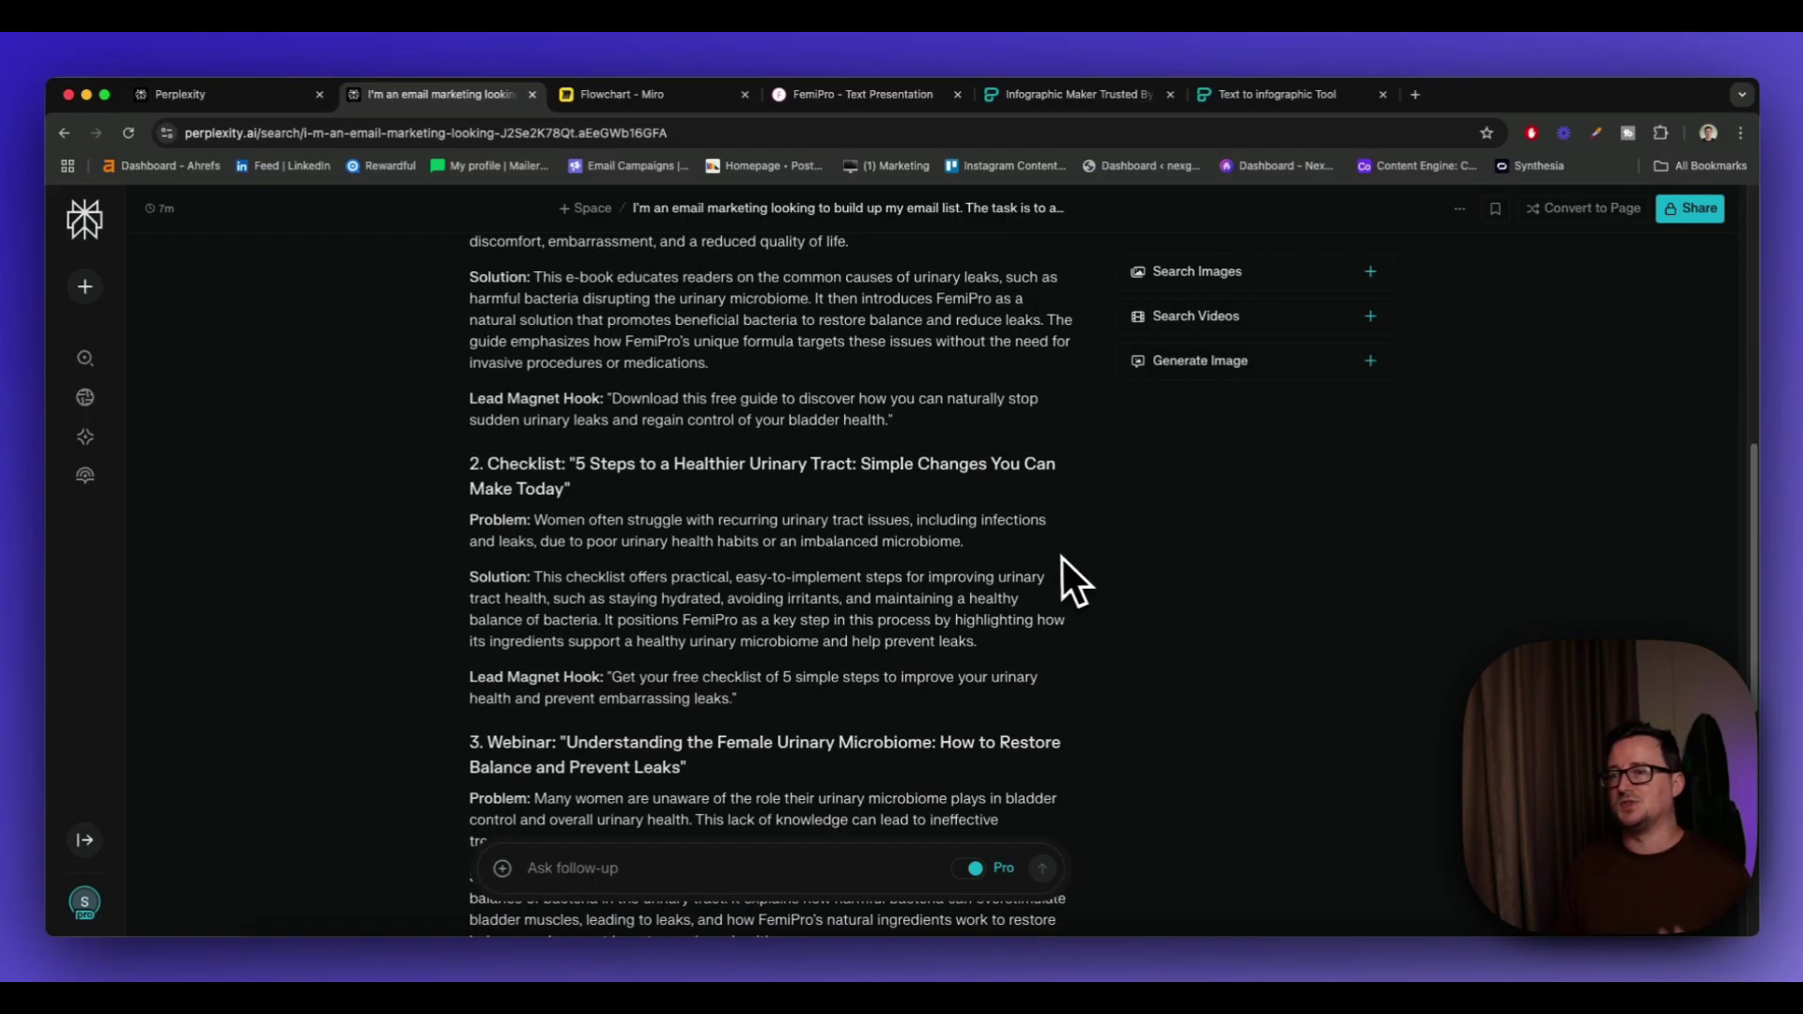
scroll(1118, 556, down, 1)
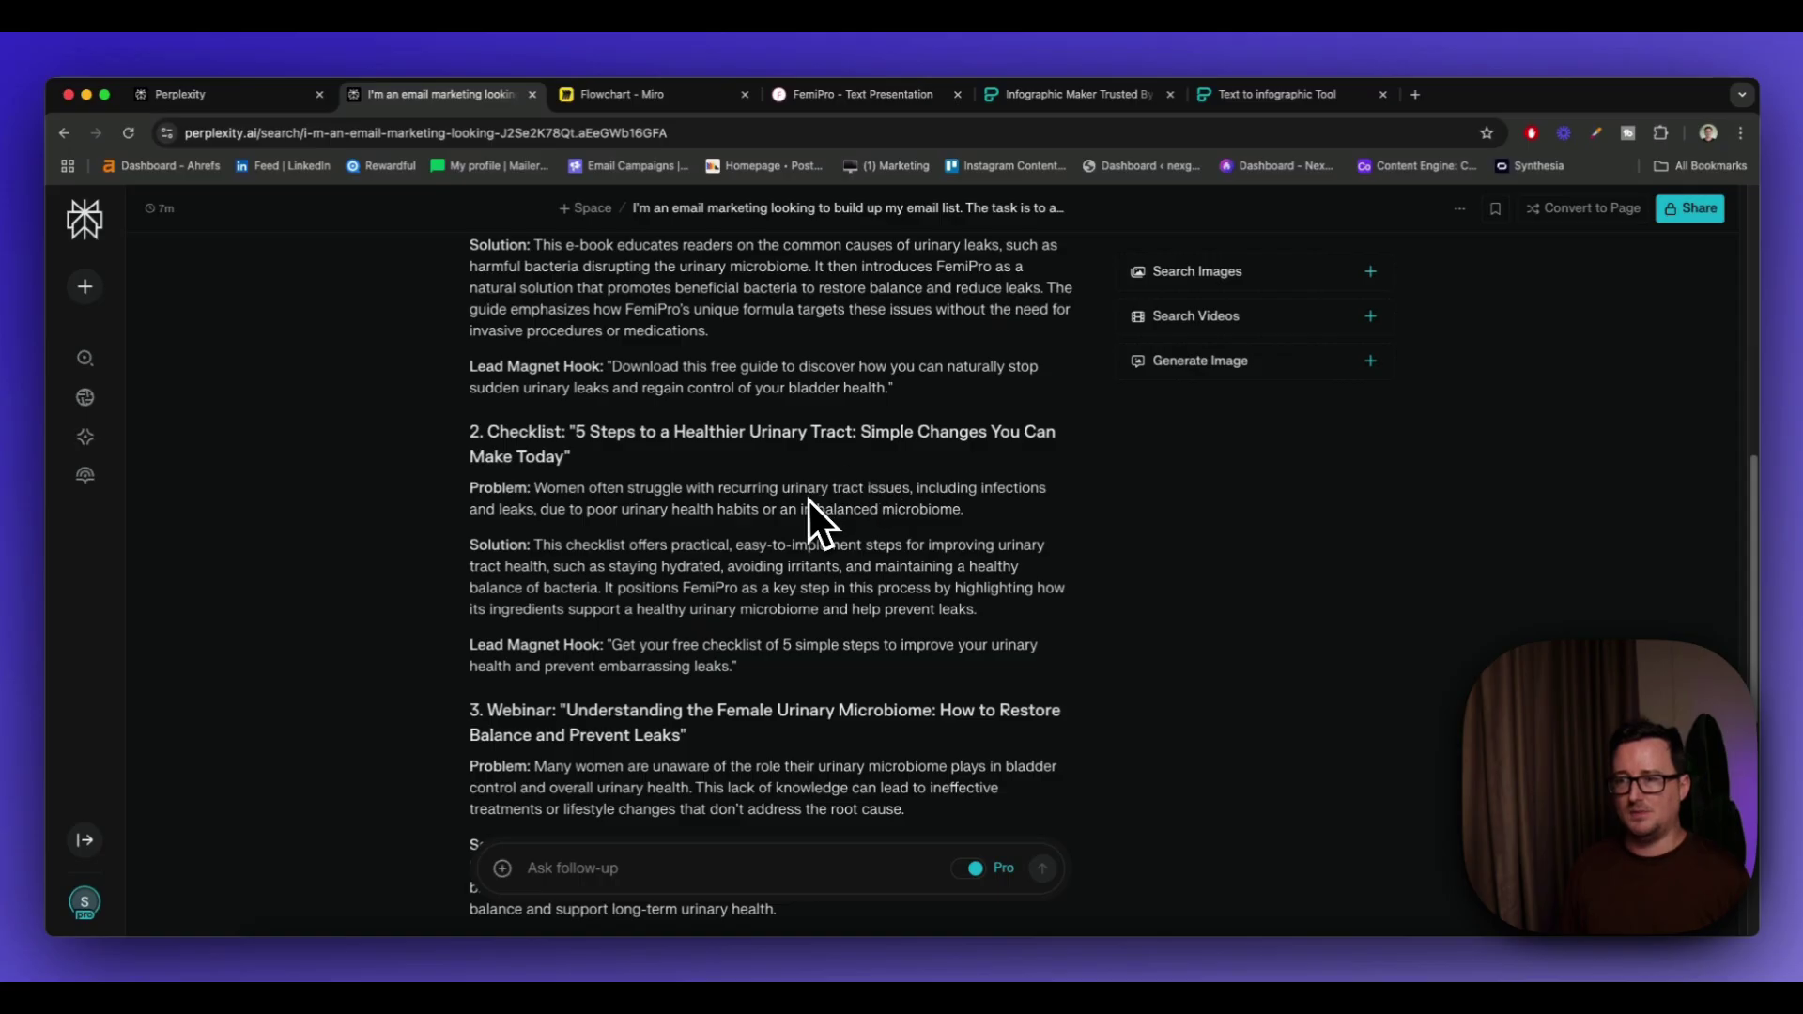
scroll(1033, 606, down, 5)
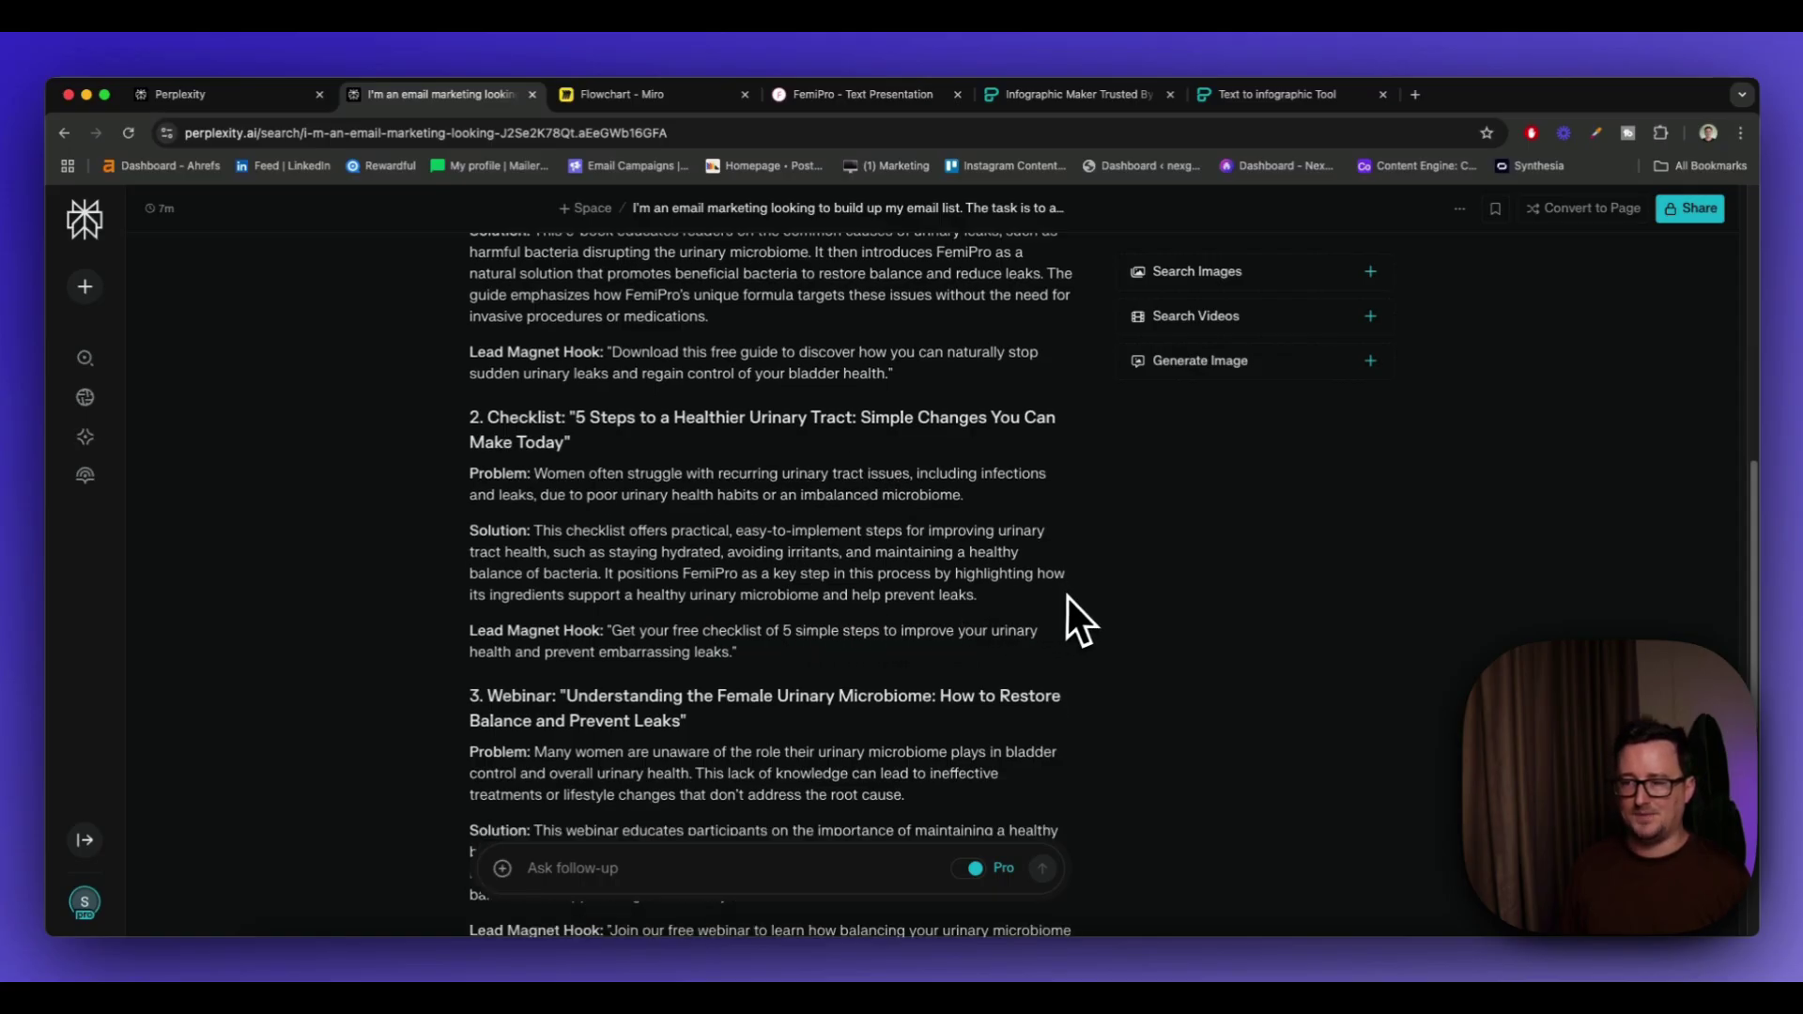
scroll(1099, 591, down, 1)
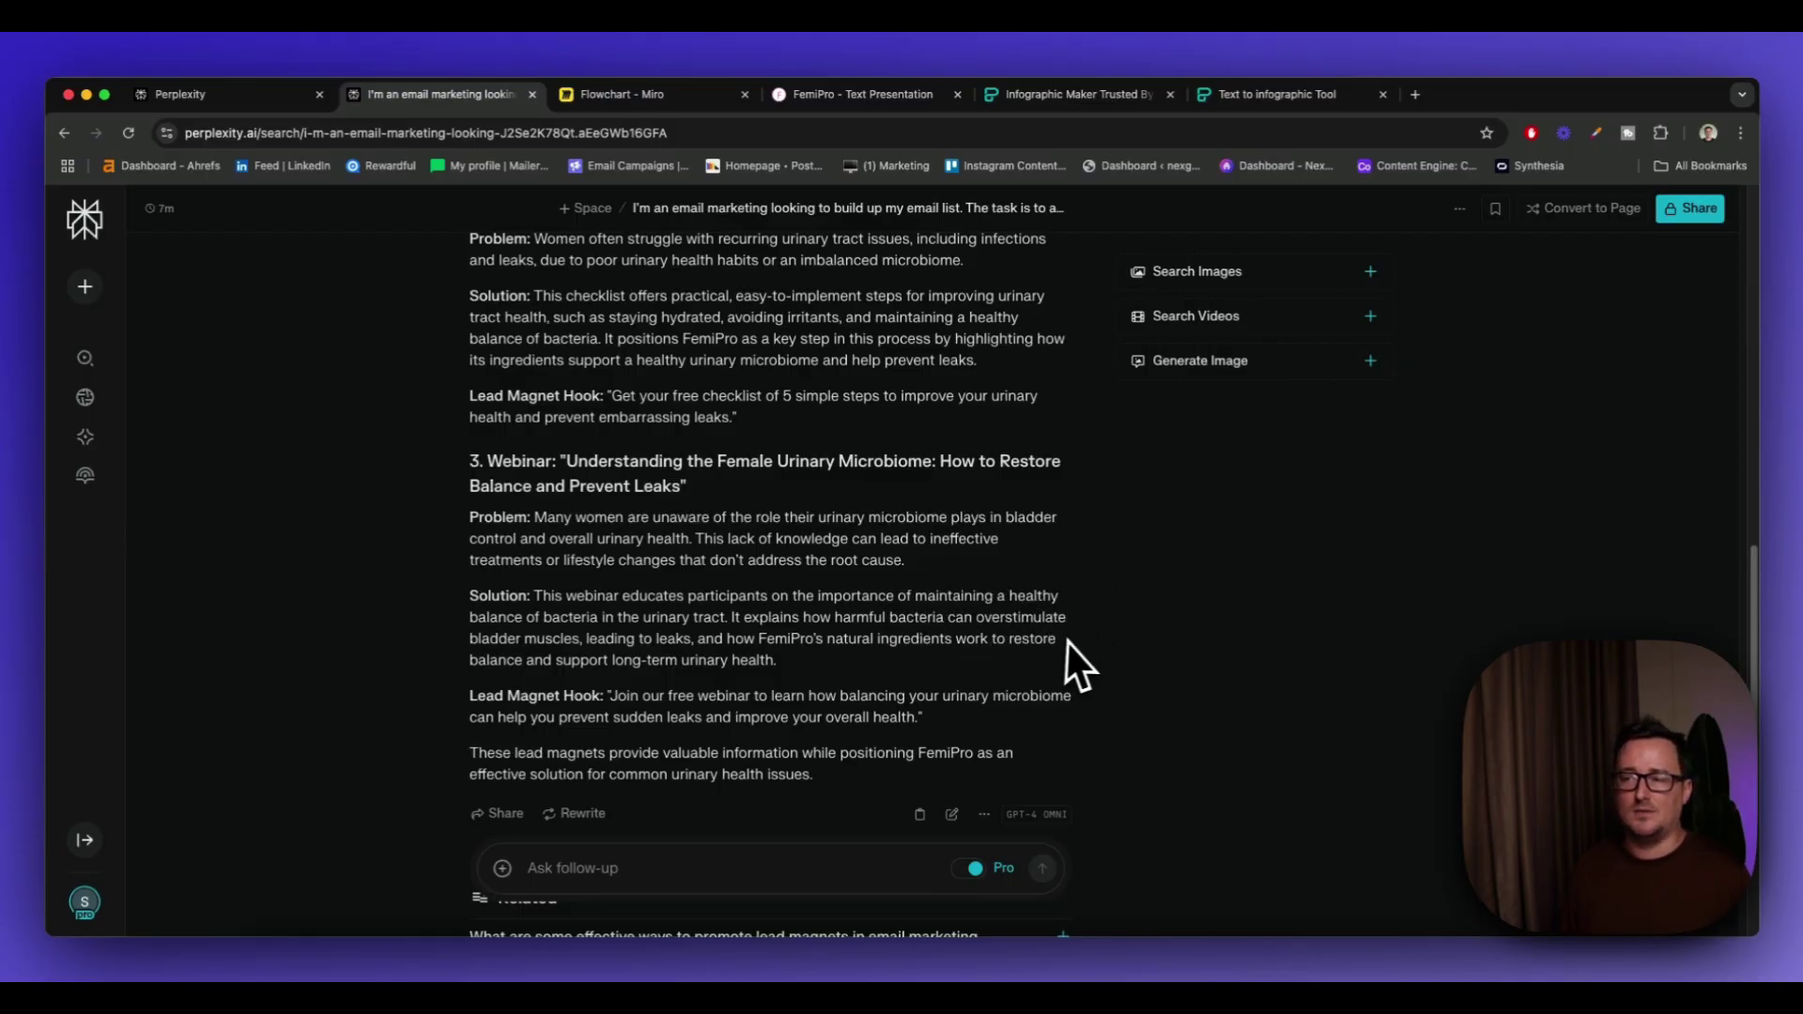
scroll(1061, 639, up, 5)
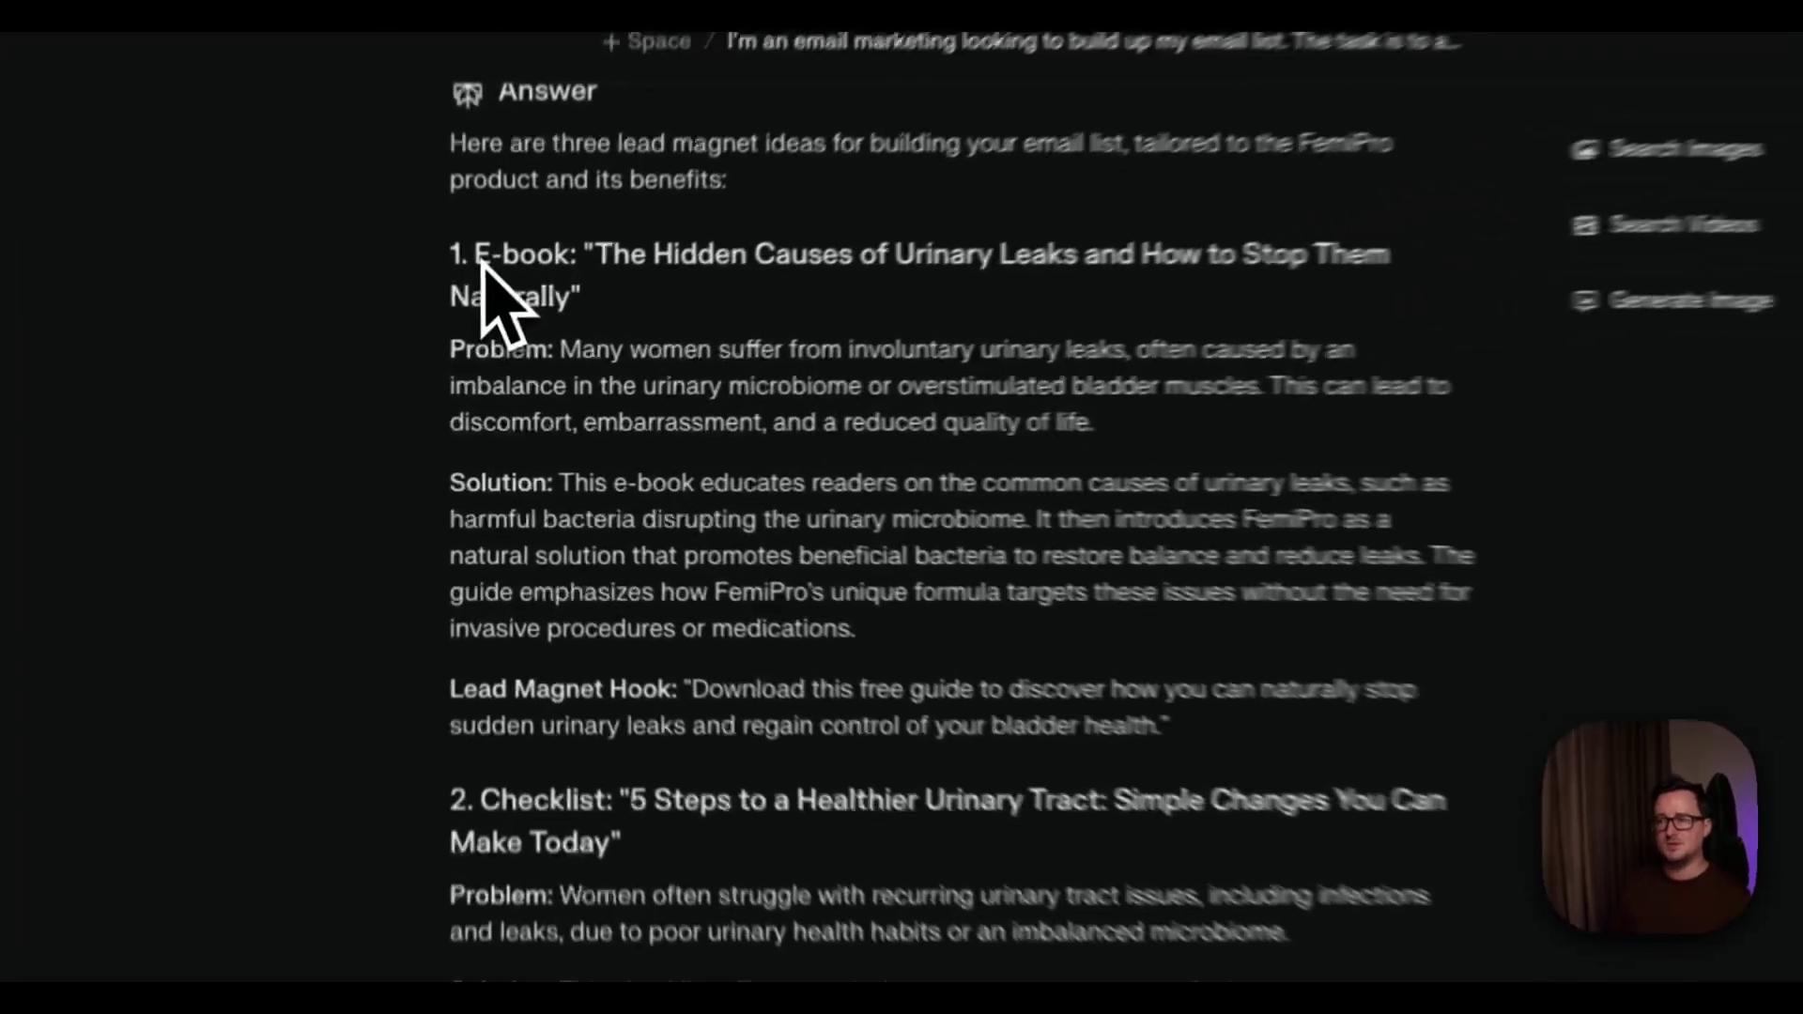
Select the whole e-book idea from its title through the Lead Magnet Hook and copy it
drag(491, 339, 798, 528)
drag(1092, 611, 1331, 833)
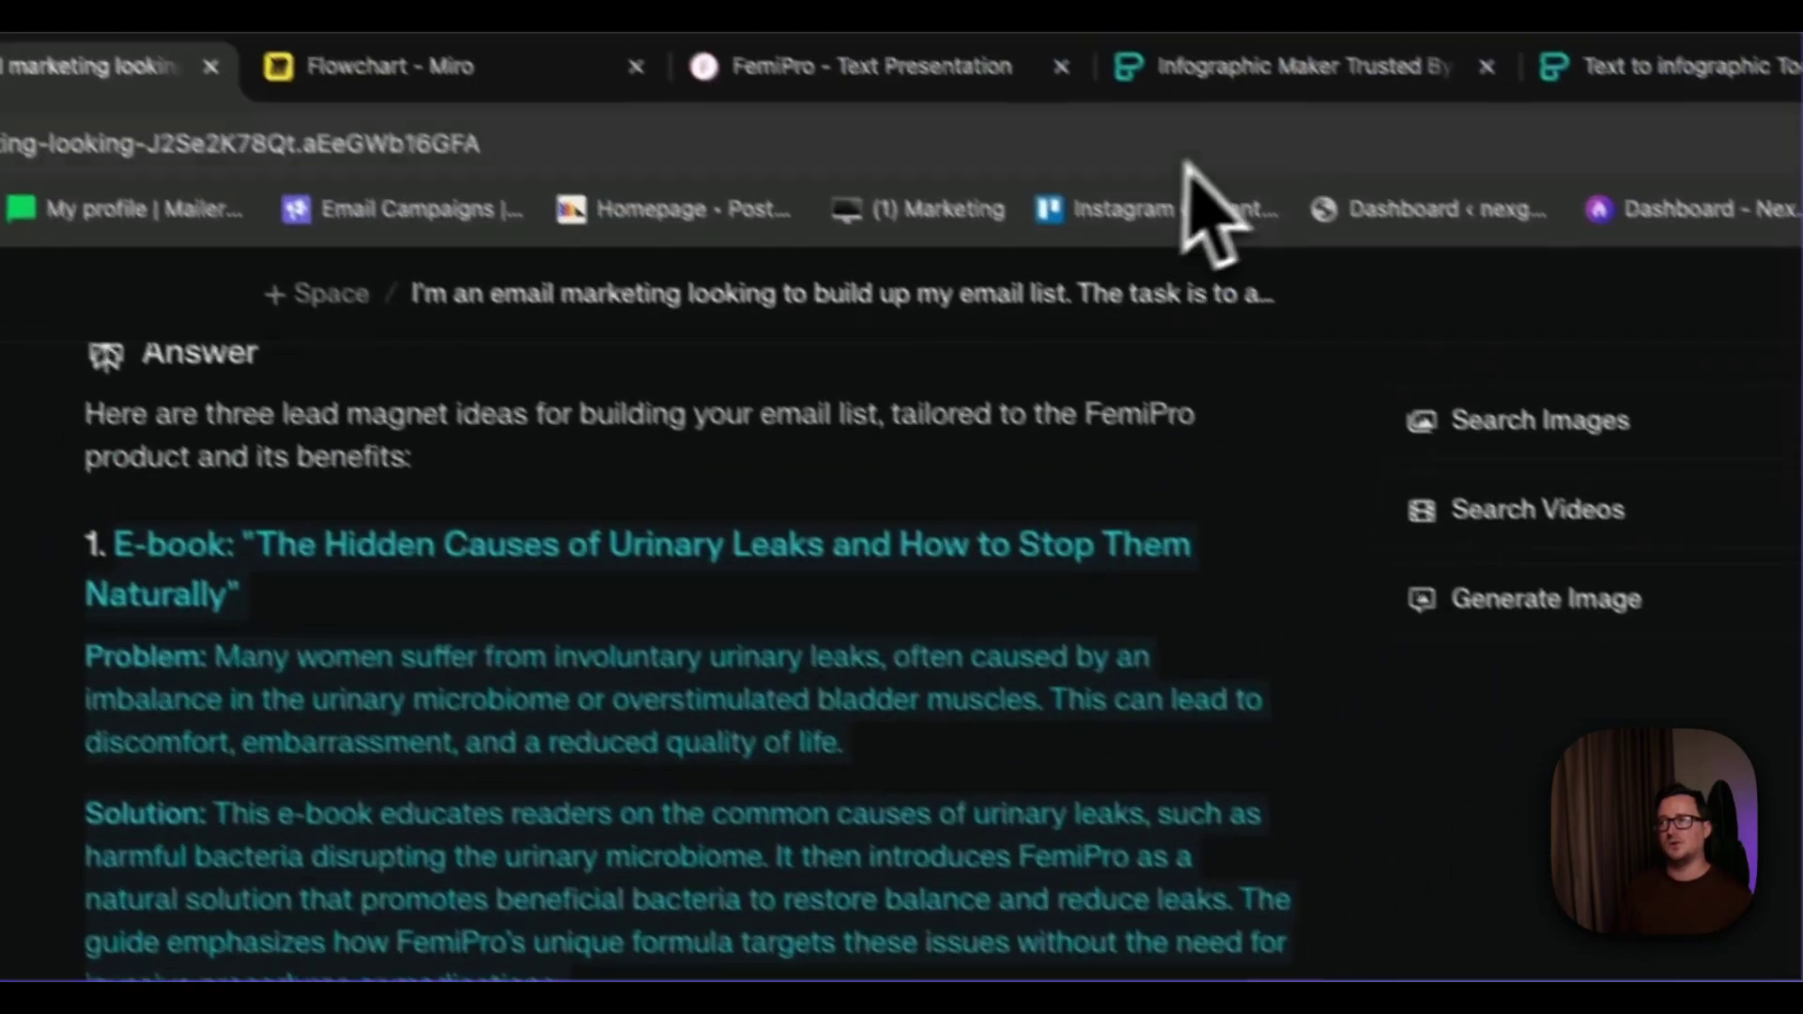
click(1221, 68)
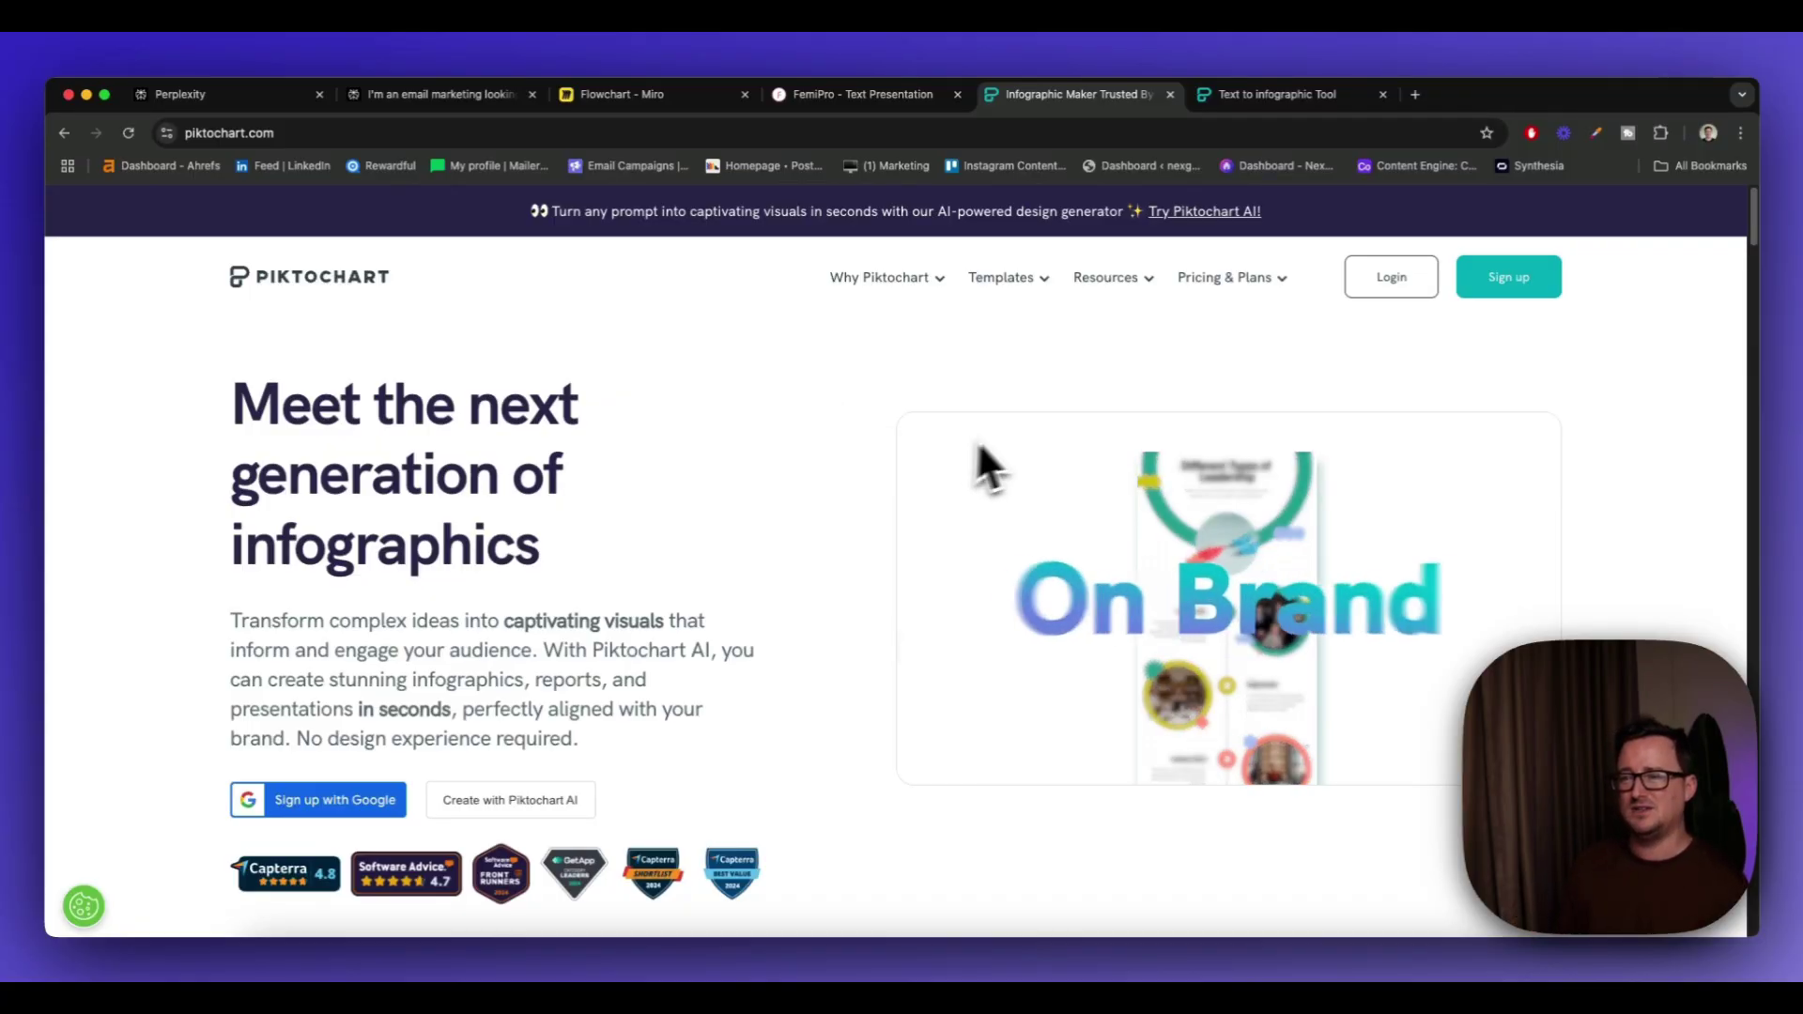
Set Piktochart's AI generator to Document > eBook and paste the FemiPro e-book idea text
click(1265, 99)
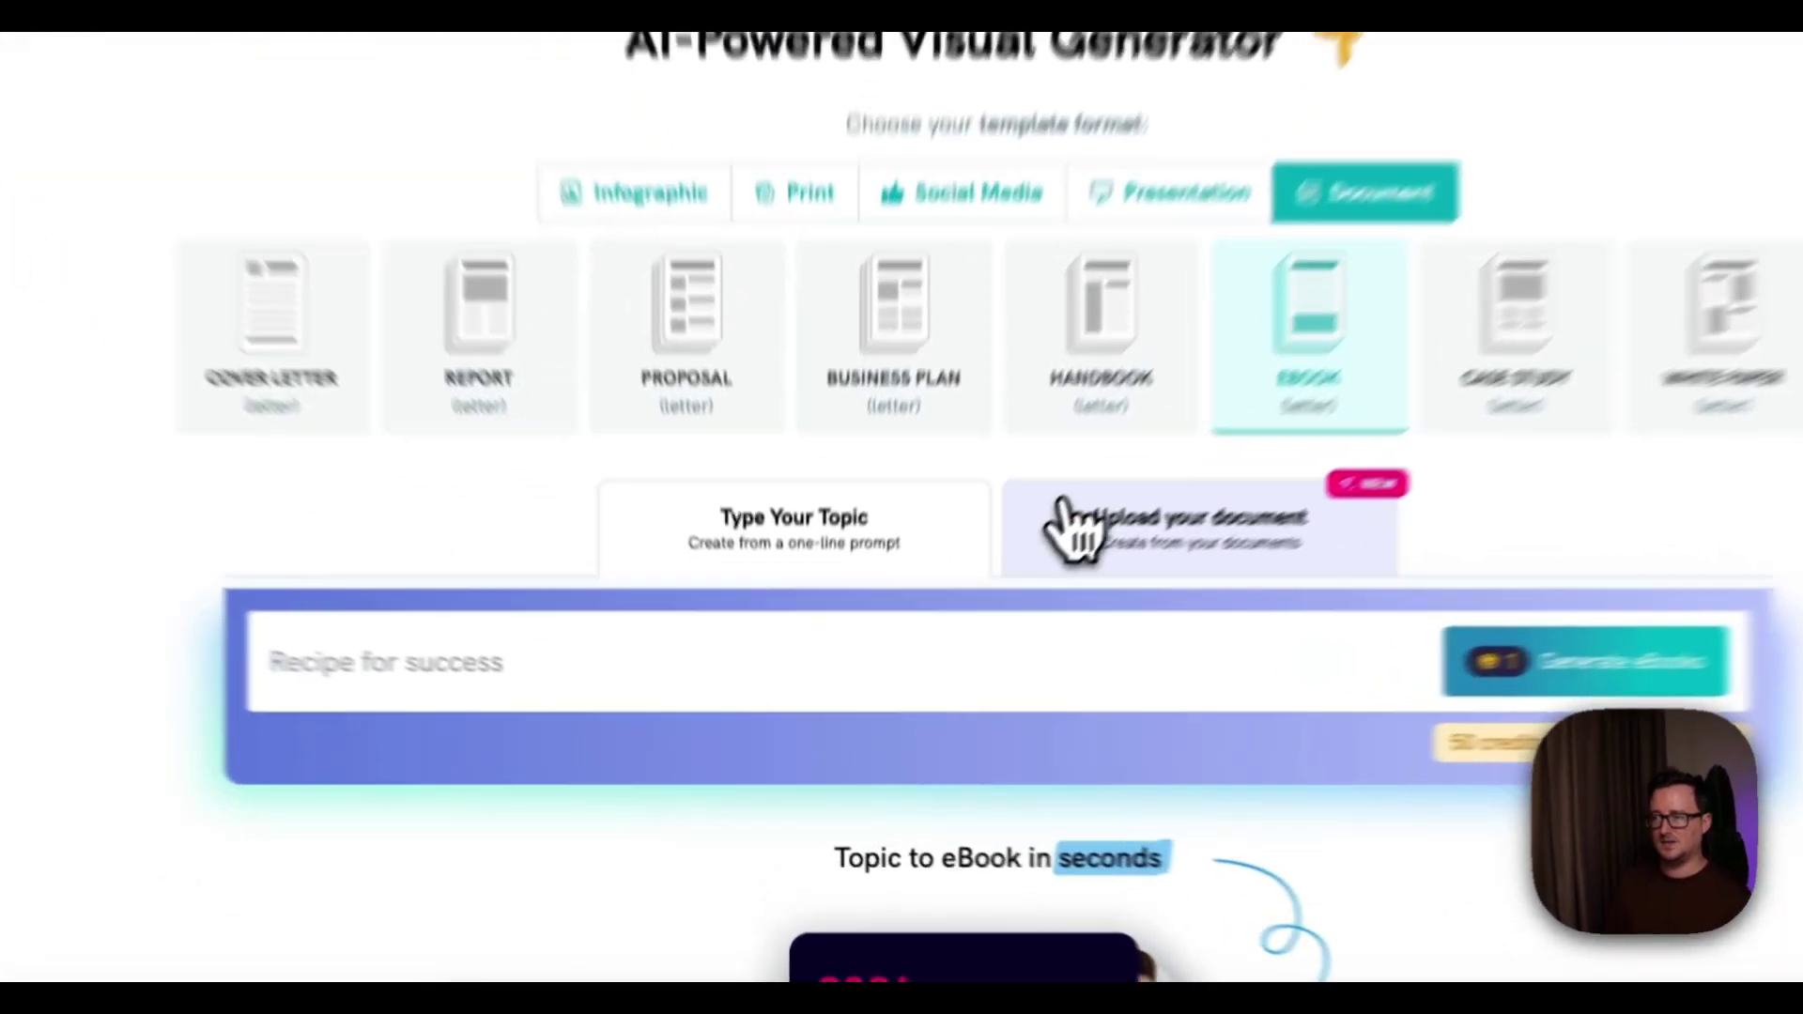
click(1062, 515)
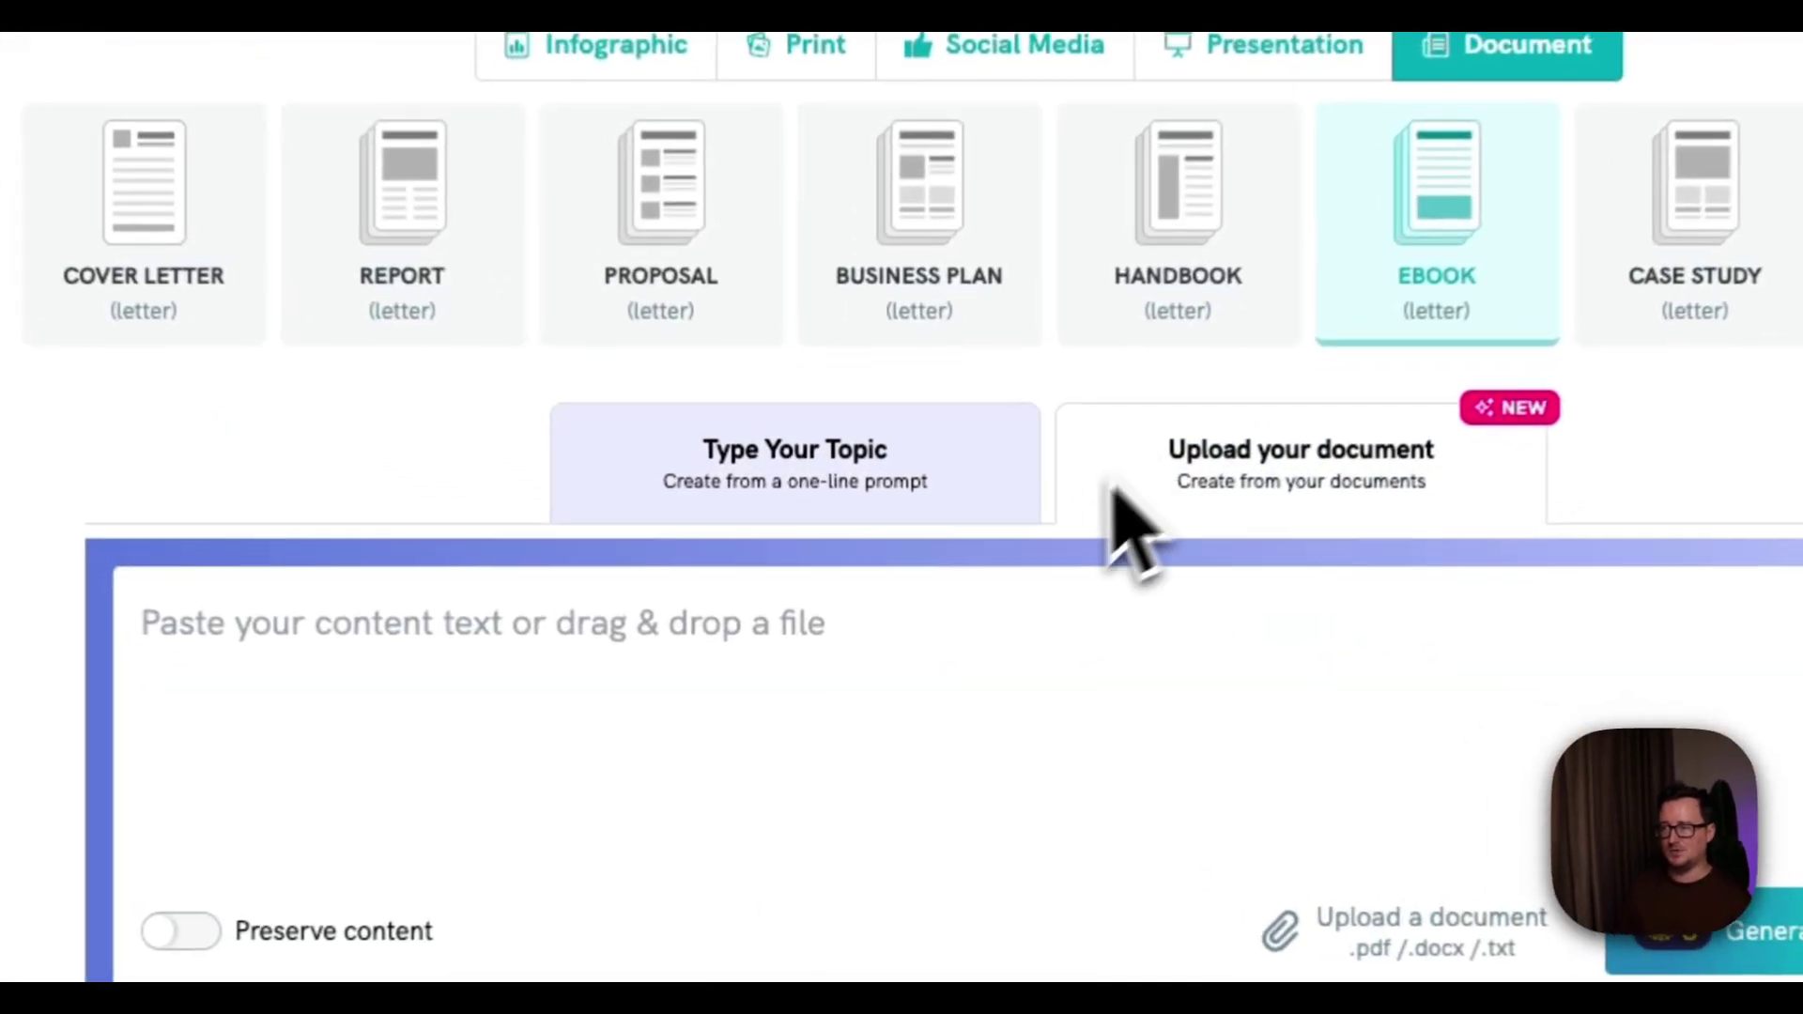
click(691, 665)
key(ctrl+v)
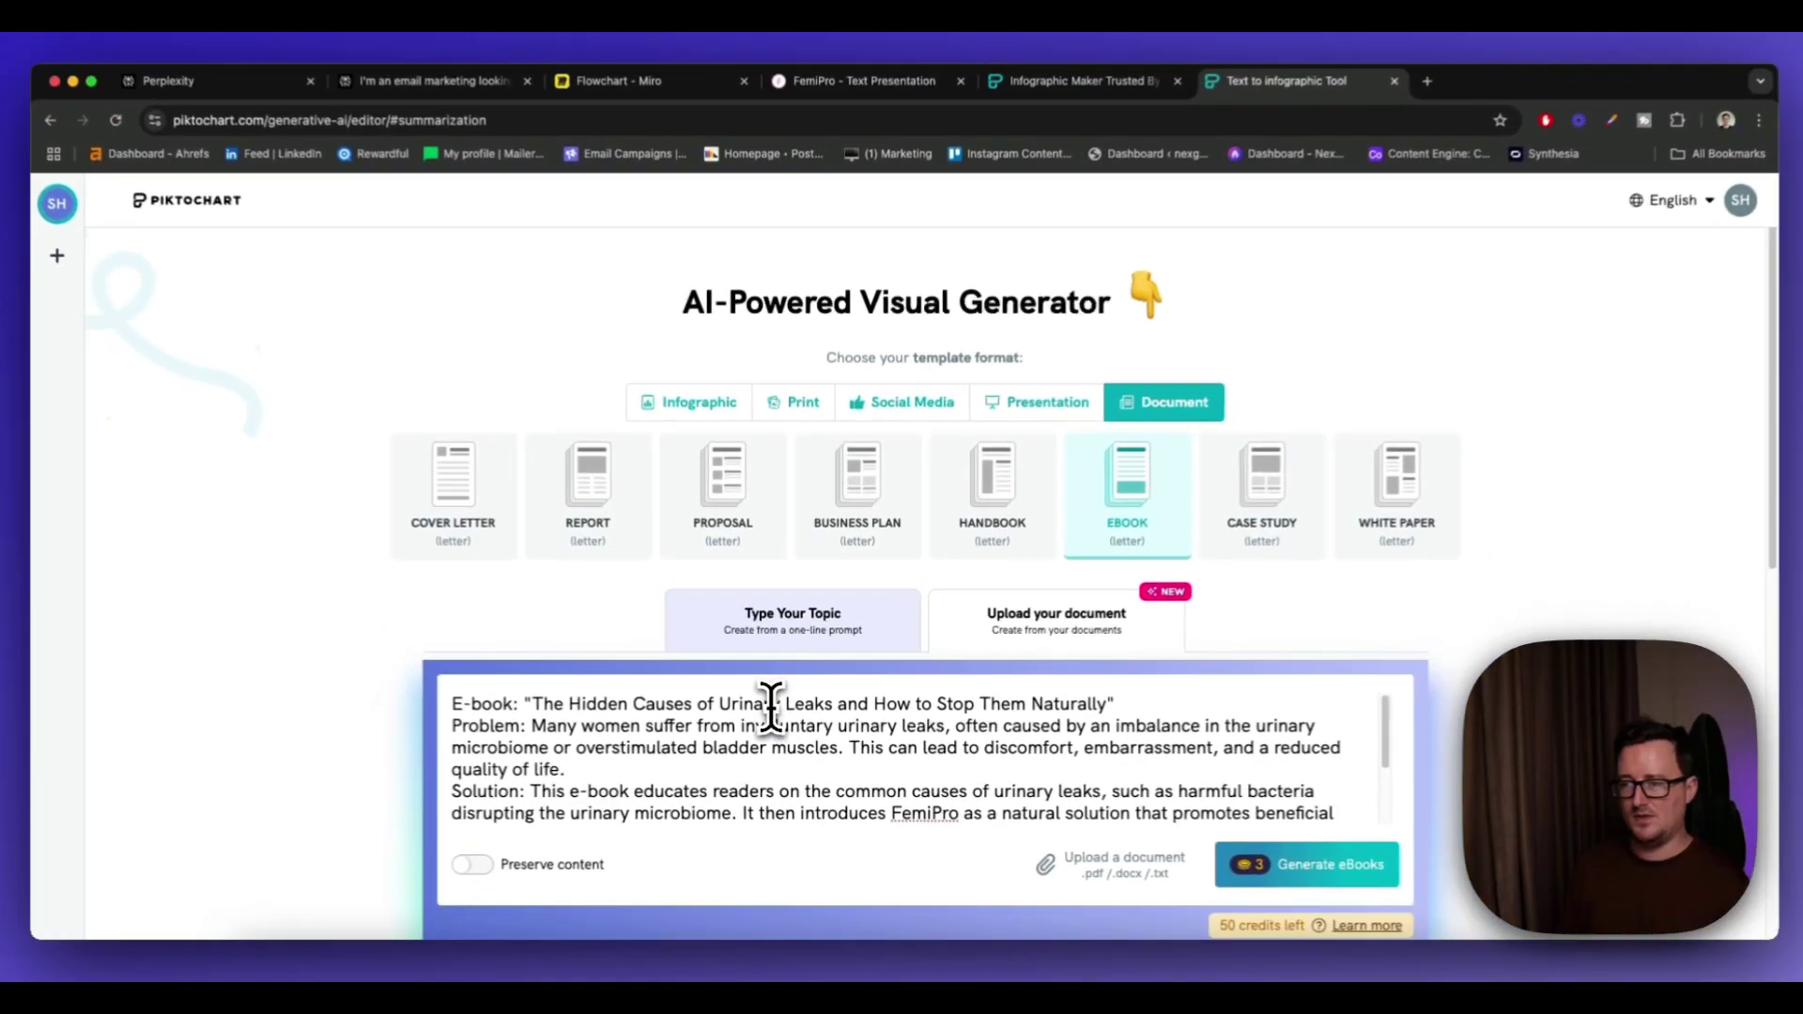
scroll(772, 706, down, 3)
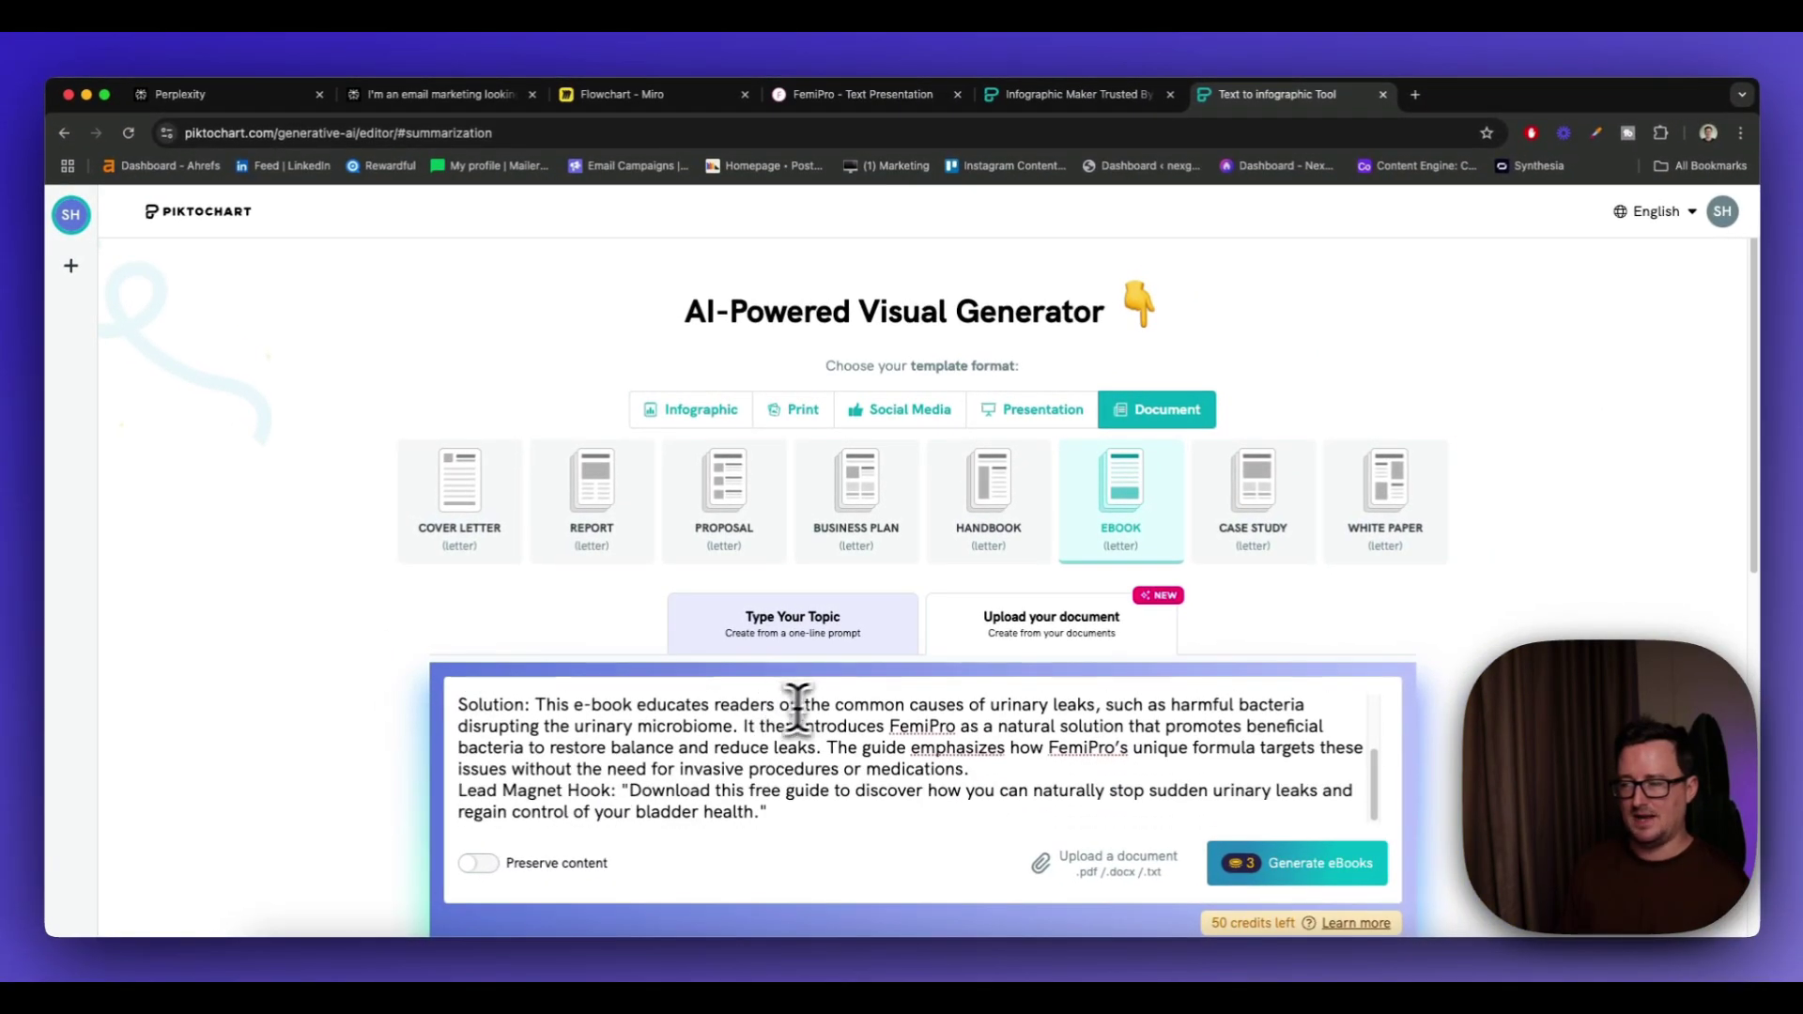
scroll(826, 704, down, 2)
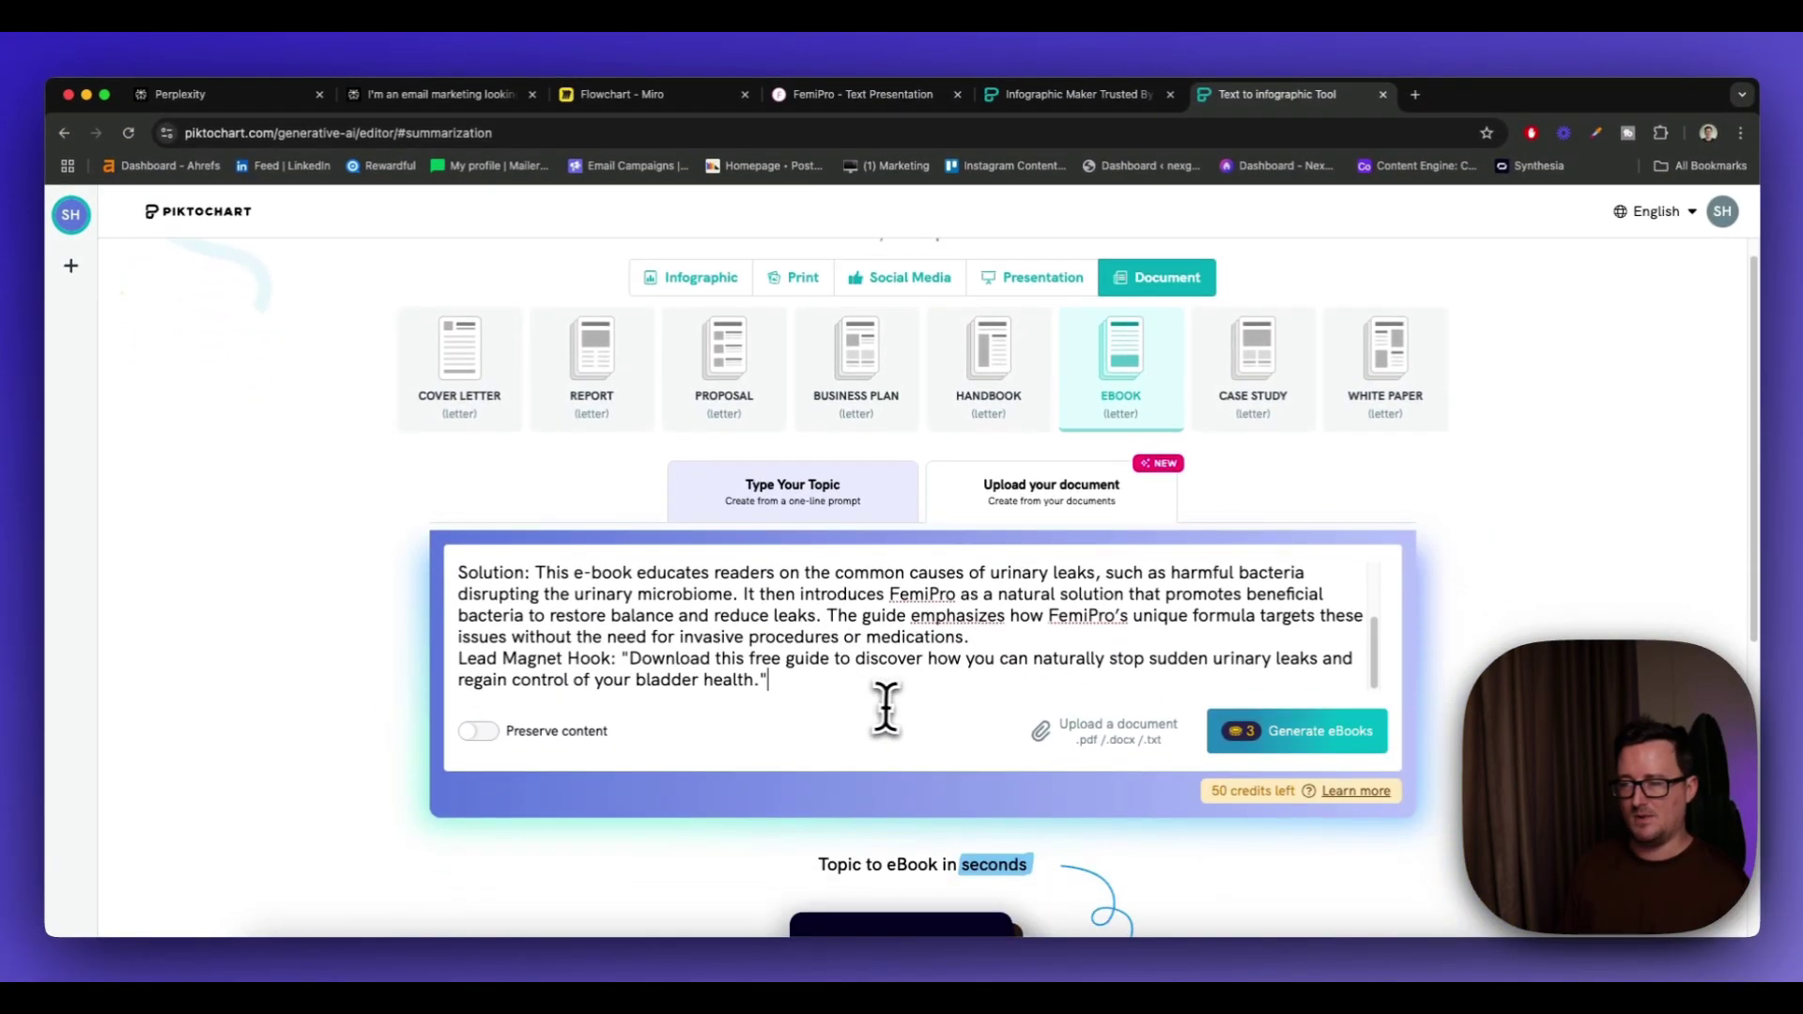
Generate the eBook and scroll through its Introduction, Causes of Leaks, FemiPro Solution and Summary pages
click(1260, 735)
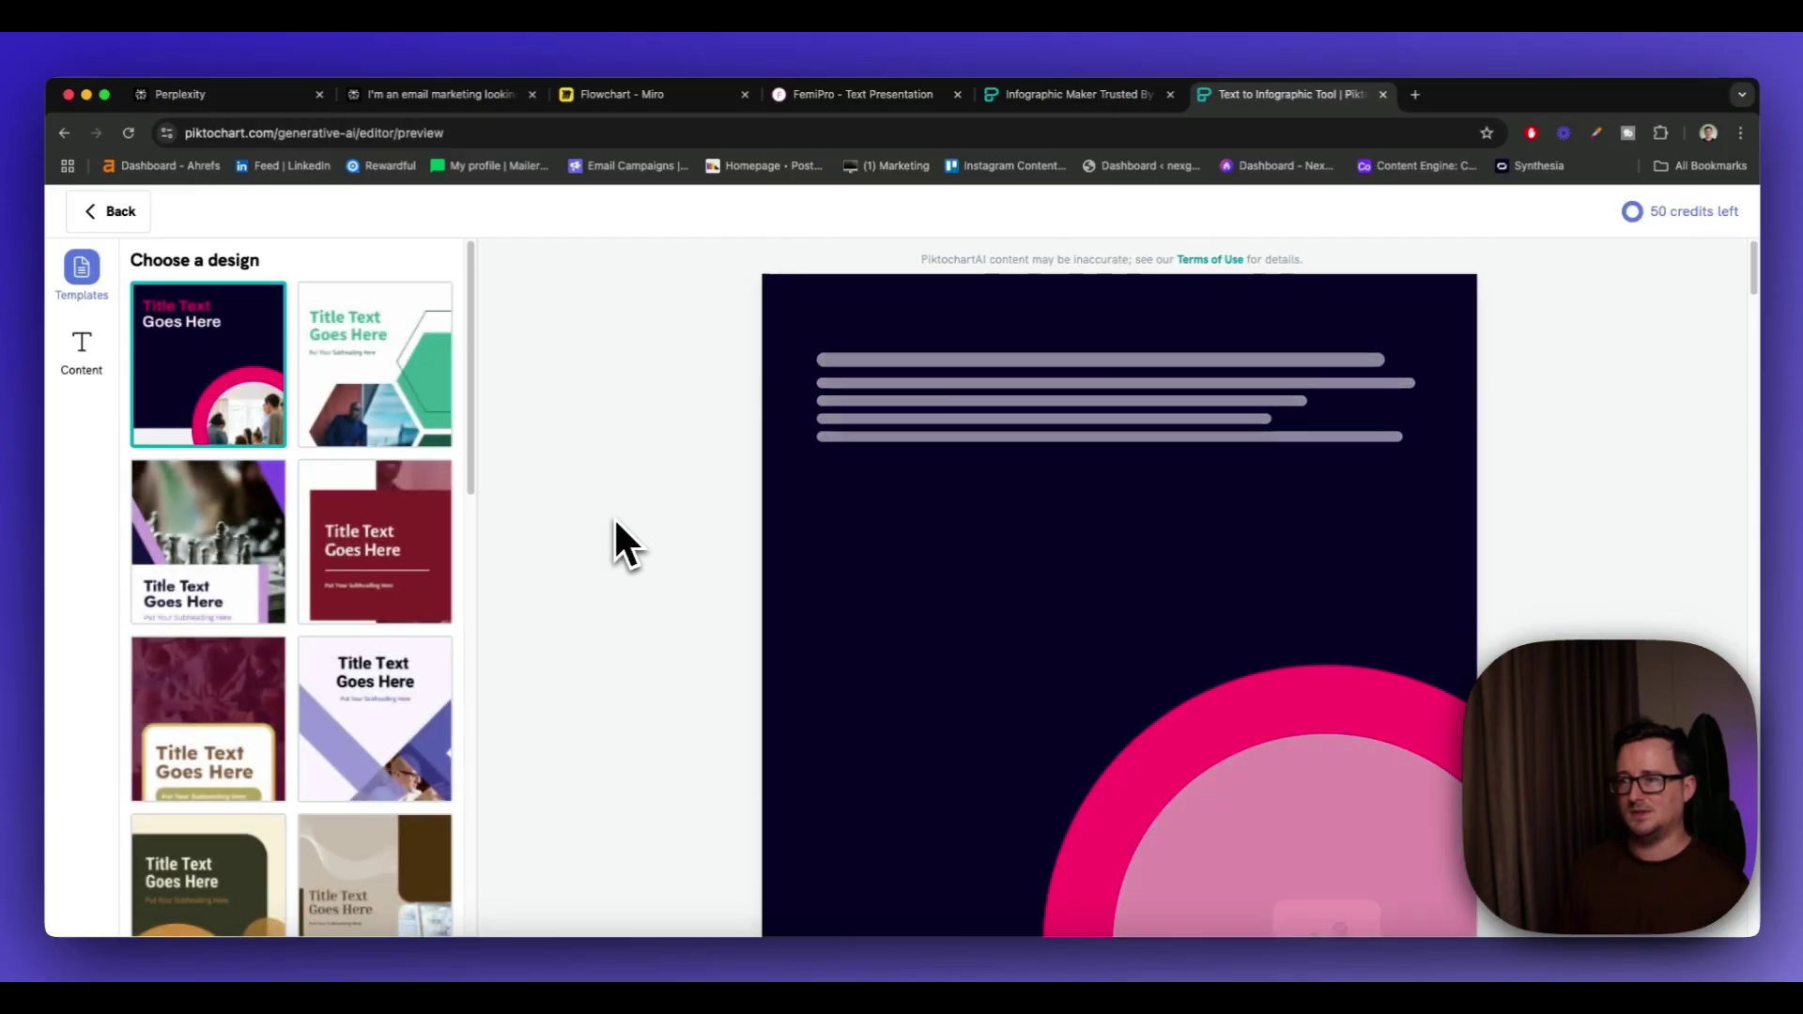
scroll(613, 516, down, 10)
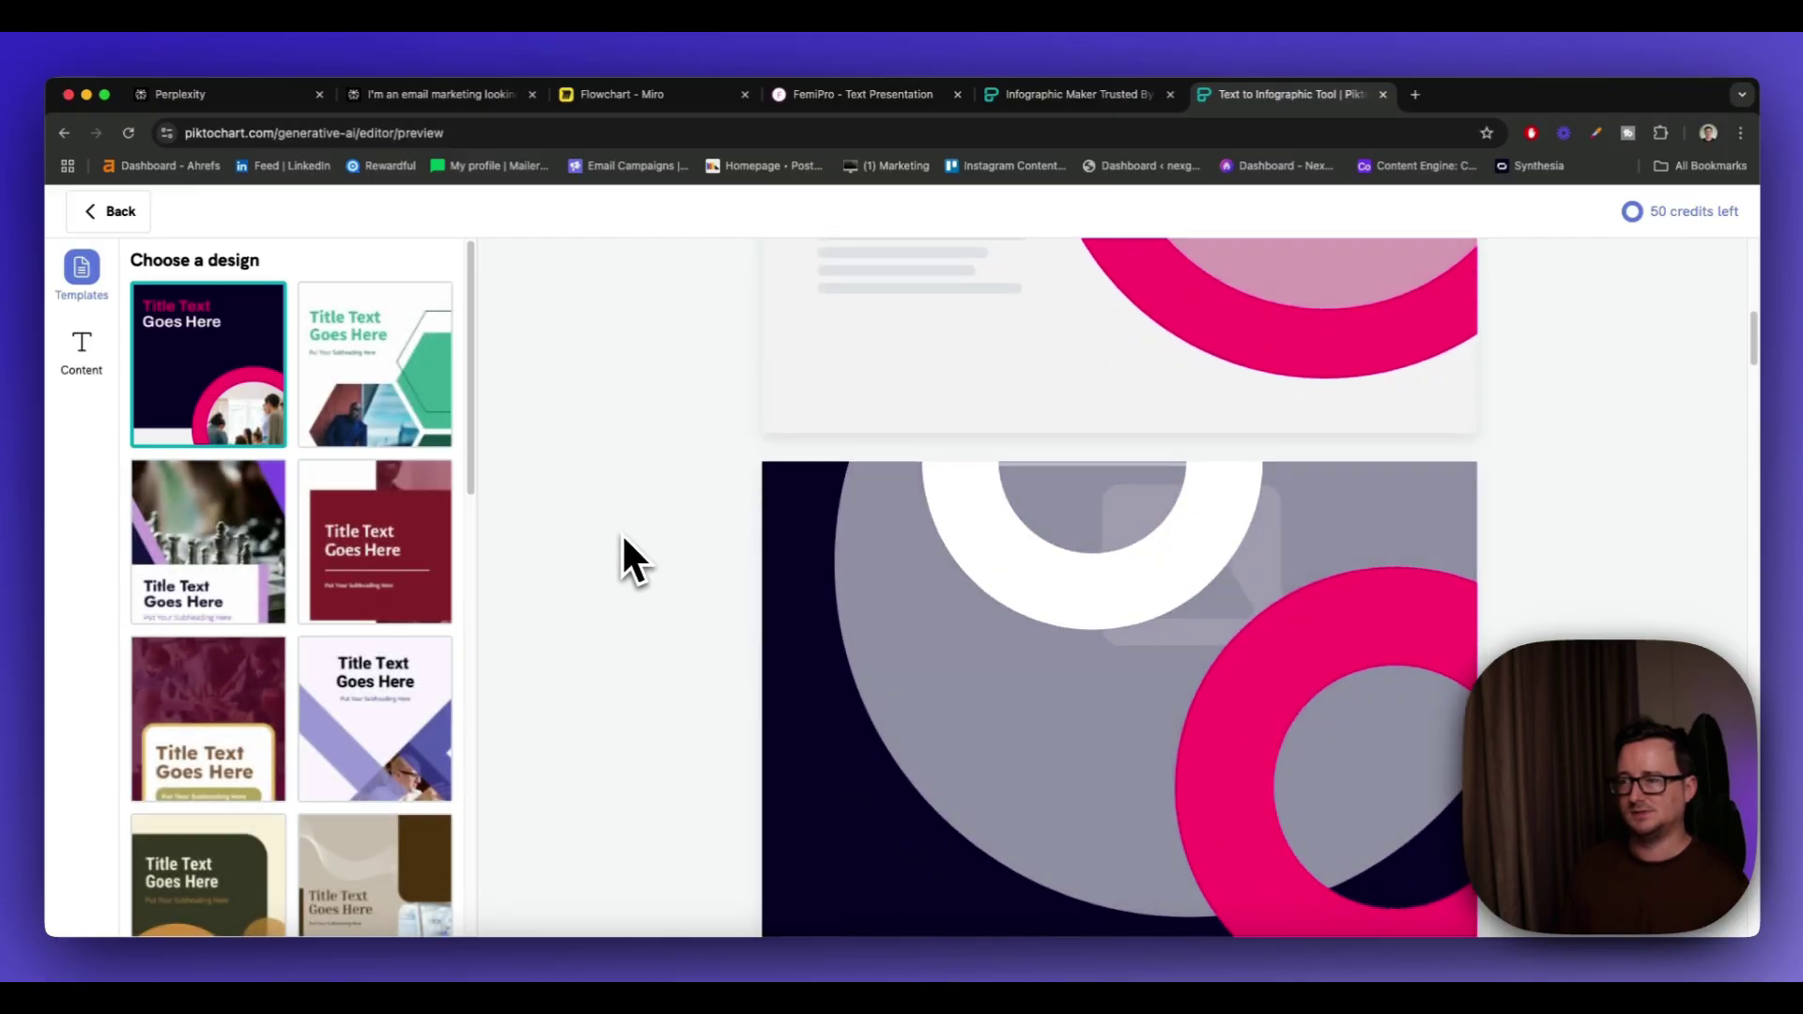
scroll(622, 532, down, 5)
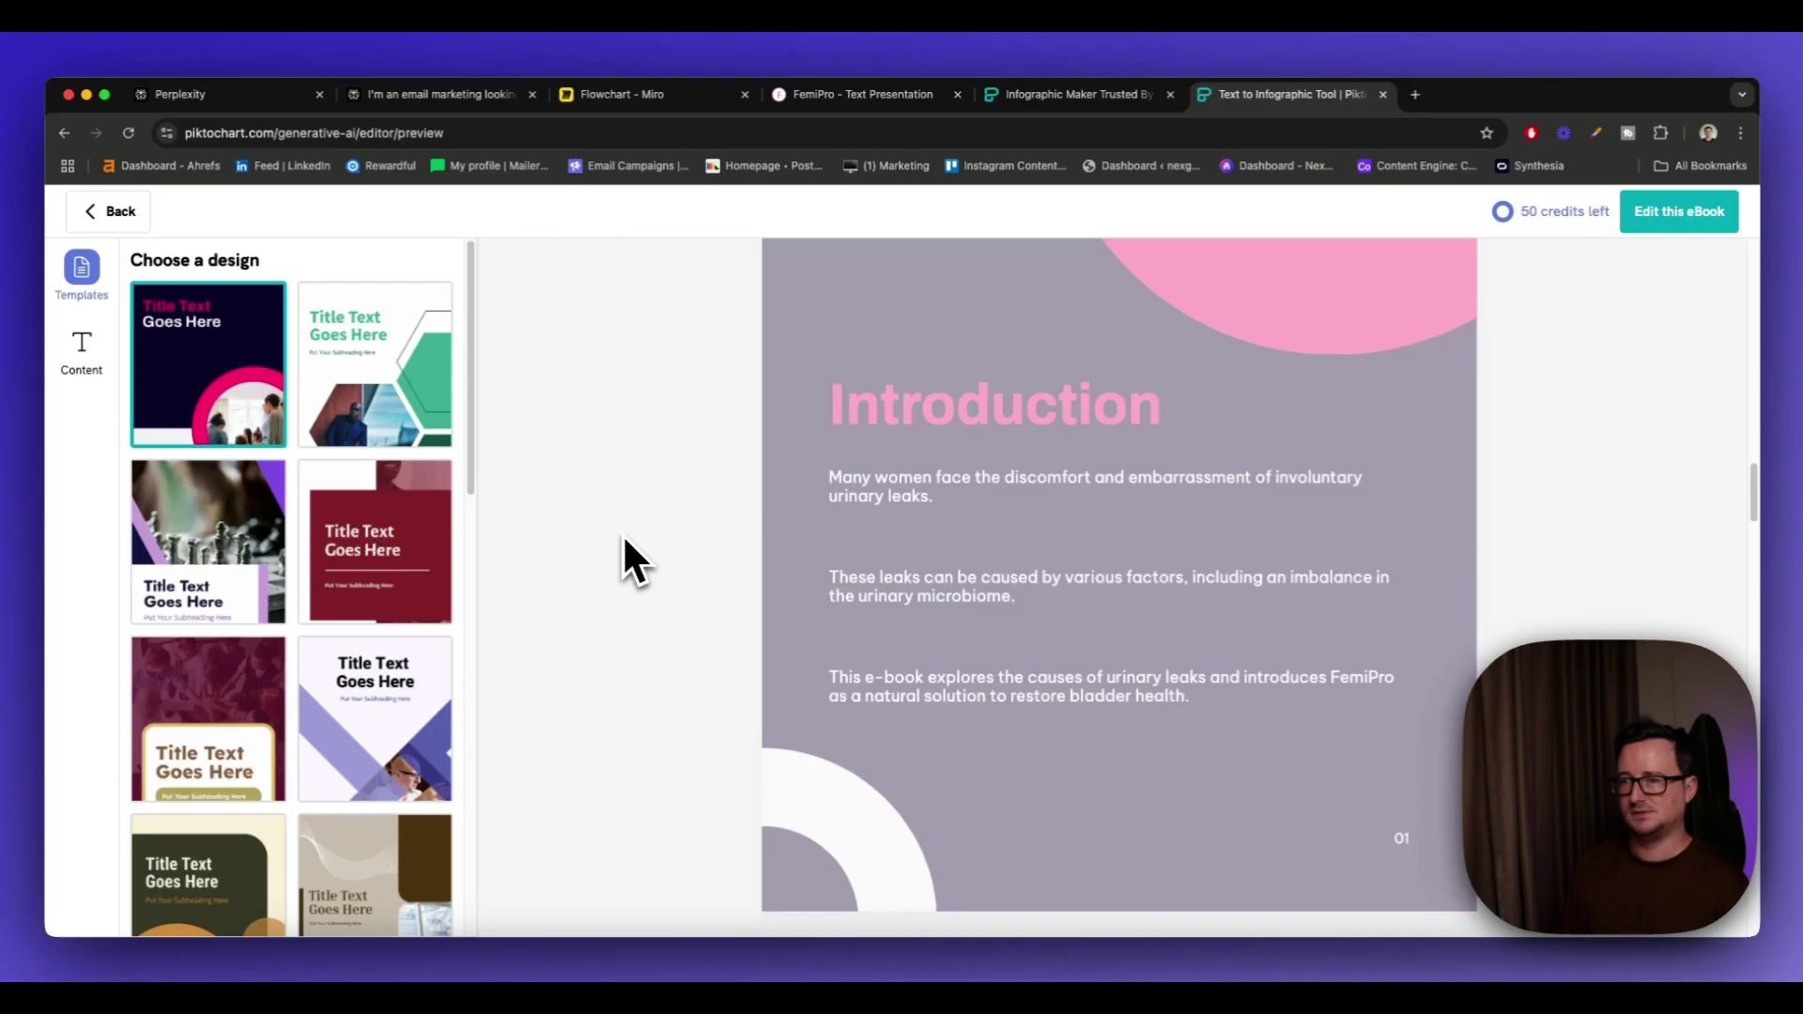
scroll(622, 534, down, 3)
scroll(623, 534, up, 15)
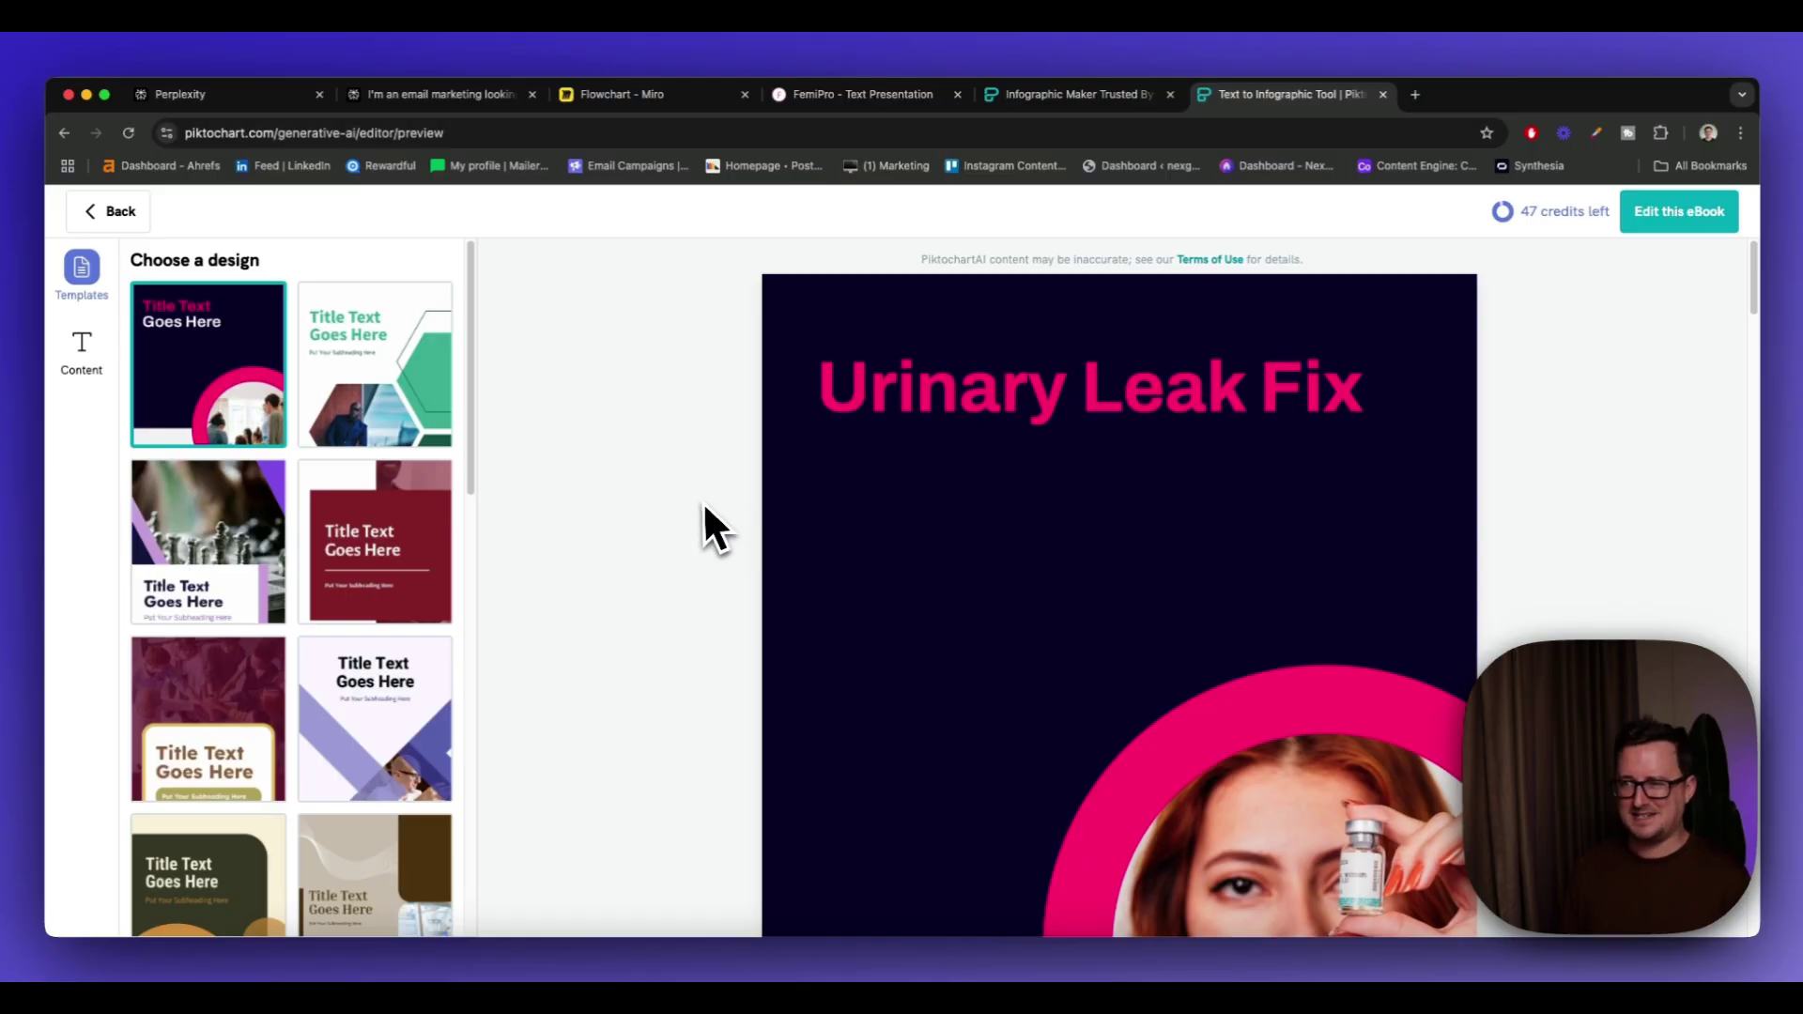
scroll(737, 515, down, 10)
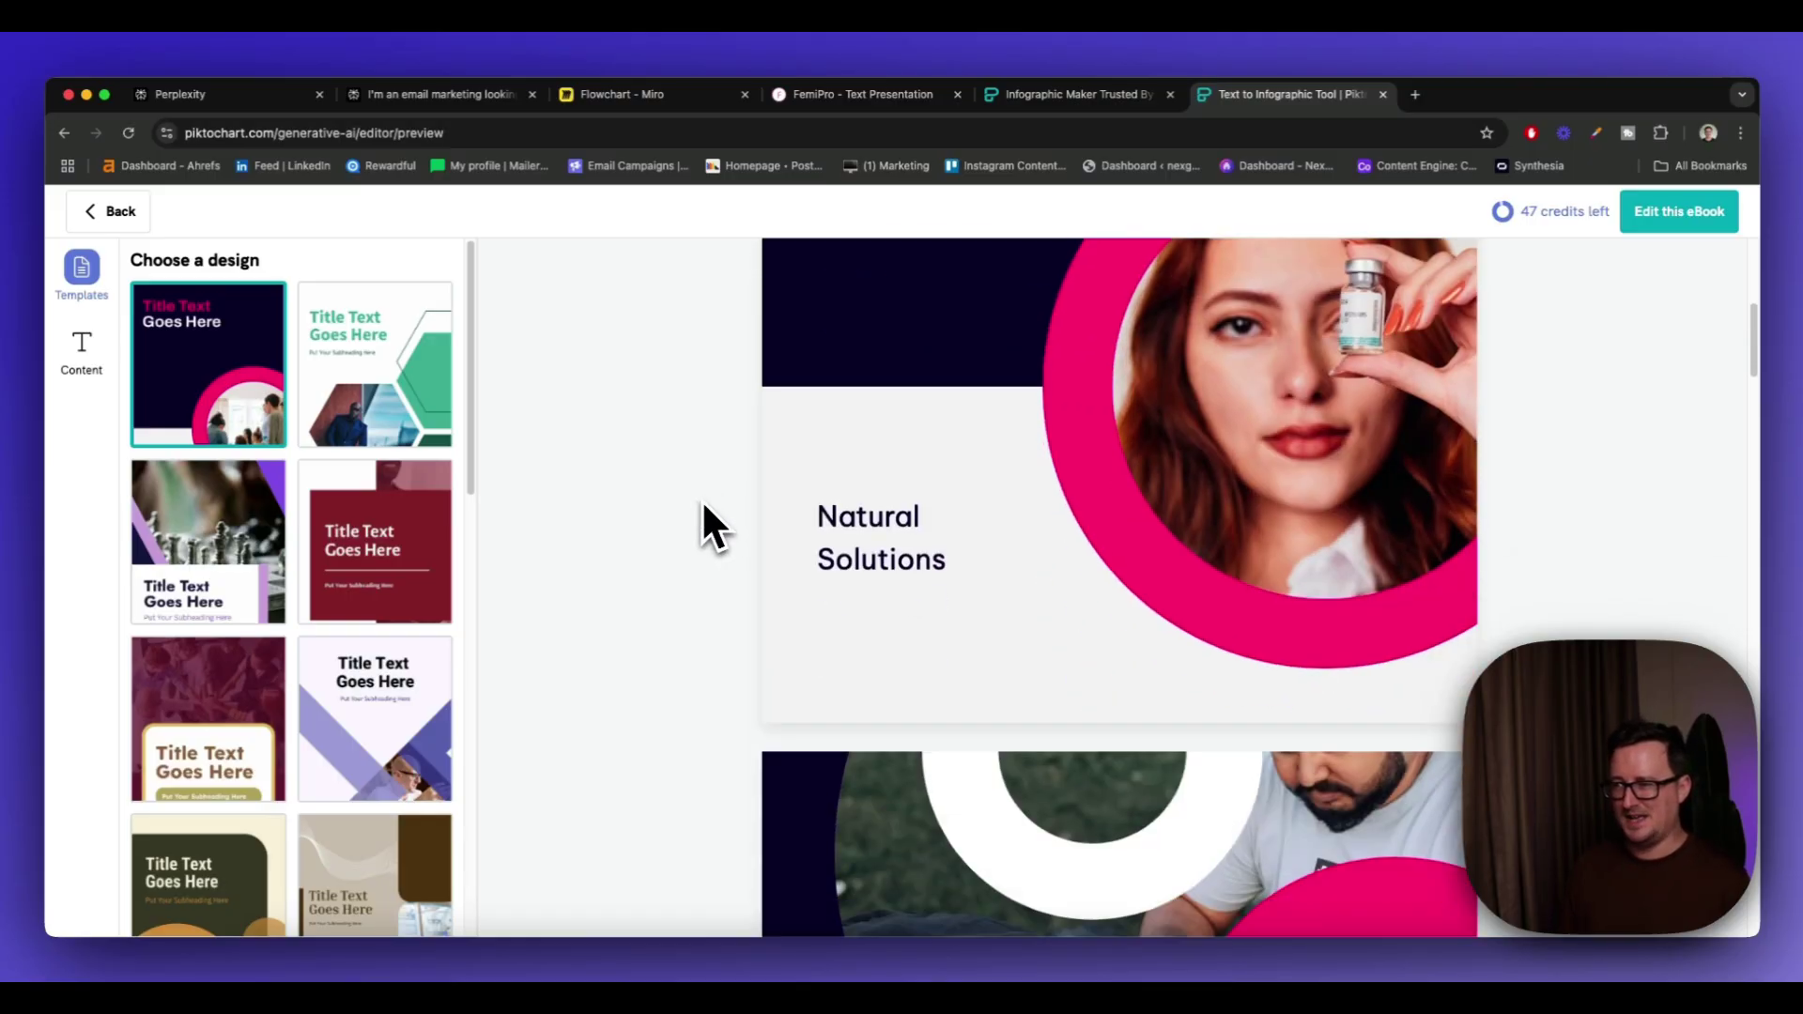
scroll(724, 512, down, 2)
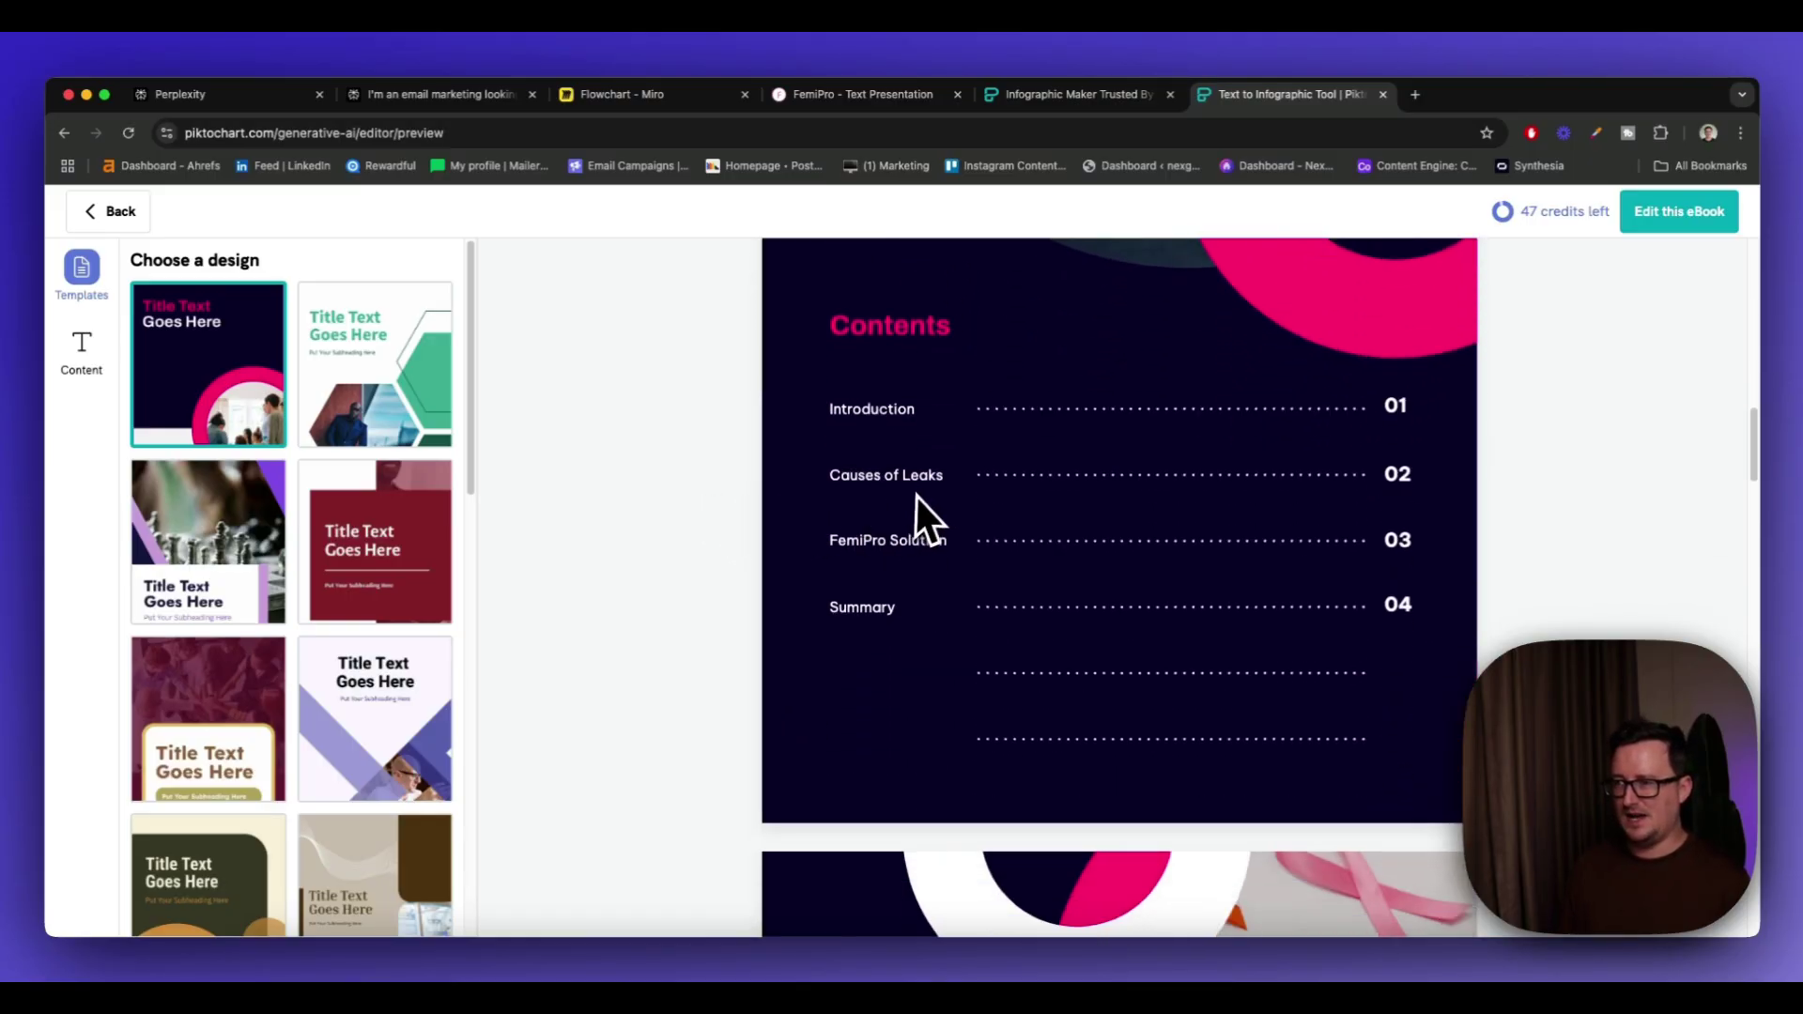
scroll(1039, 511, down, 10)
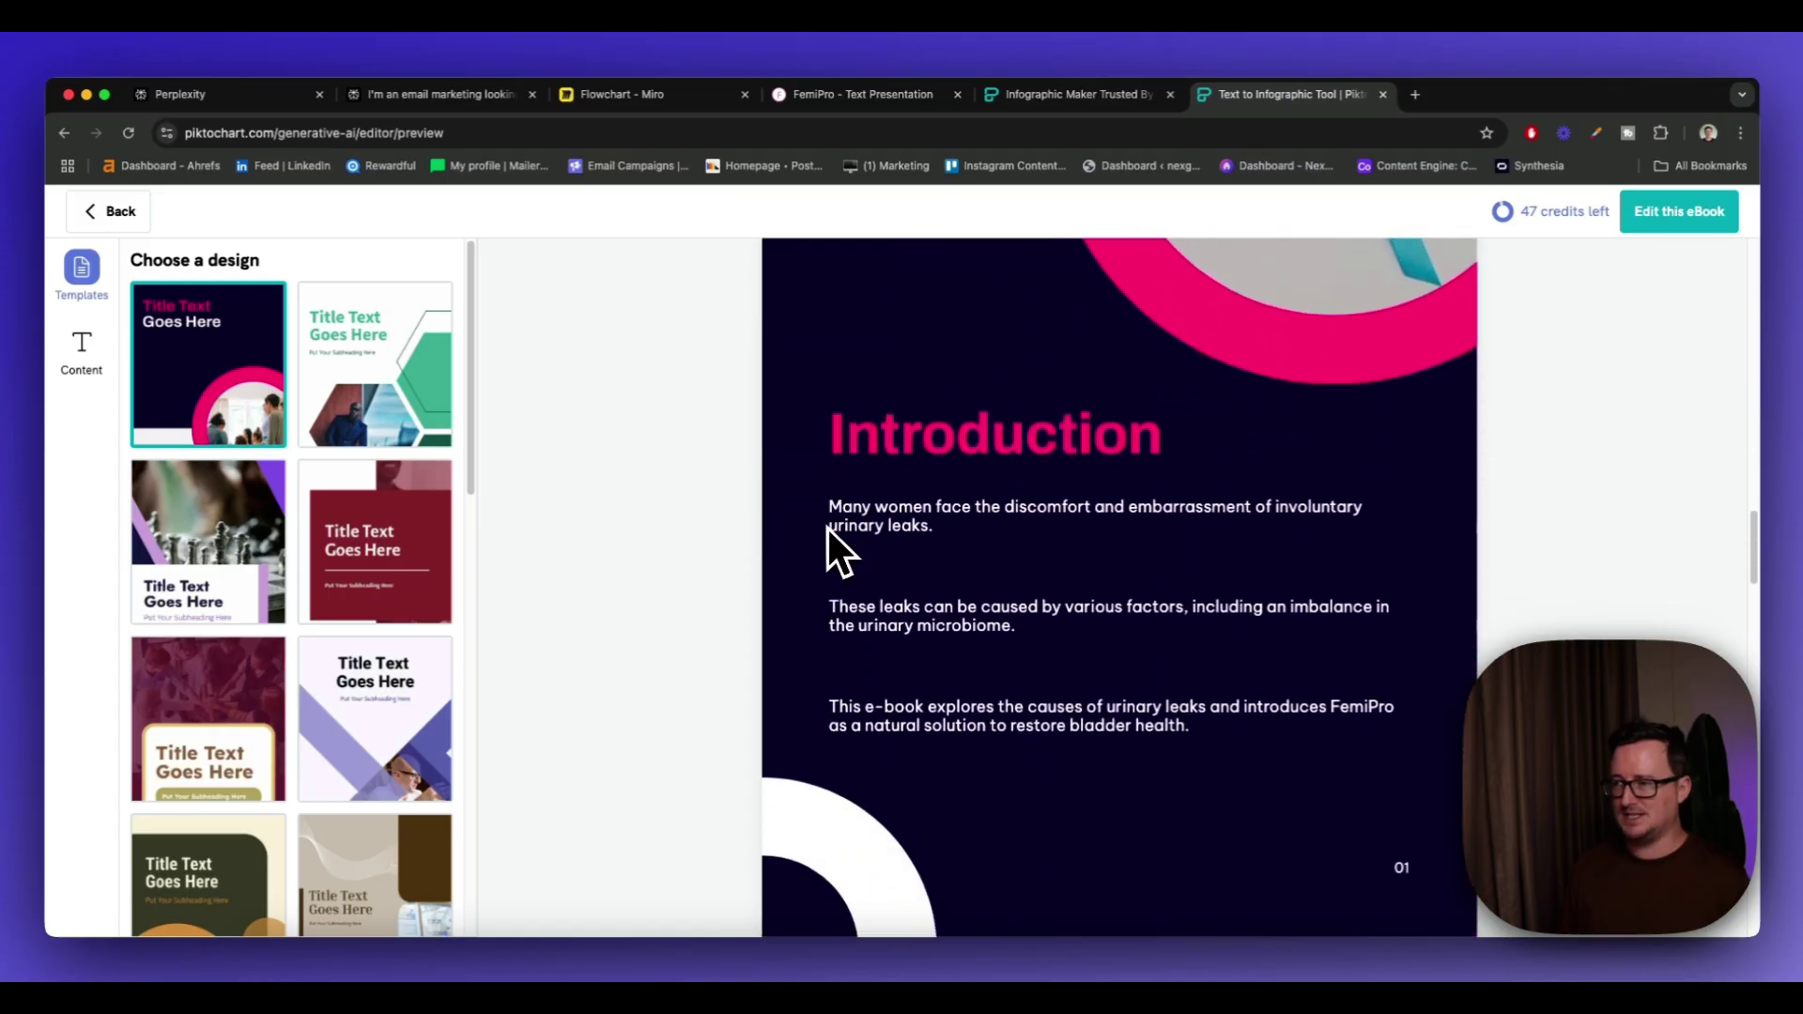
scroll(913, 532, down, 10)
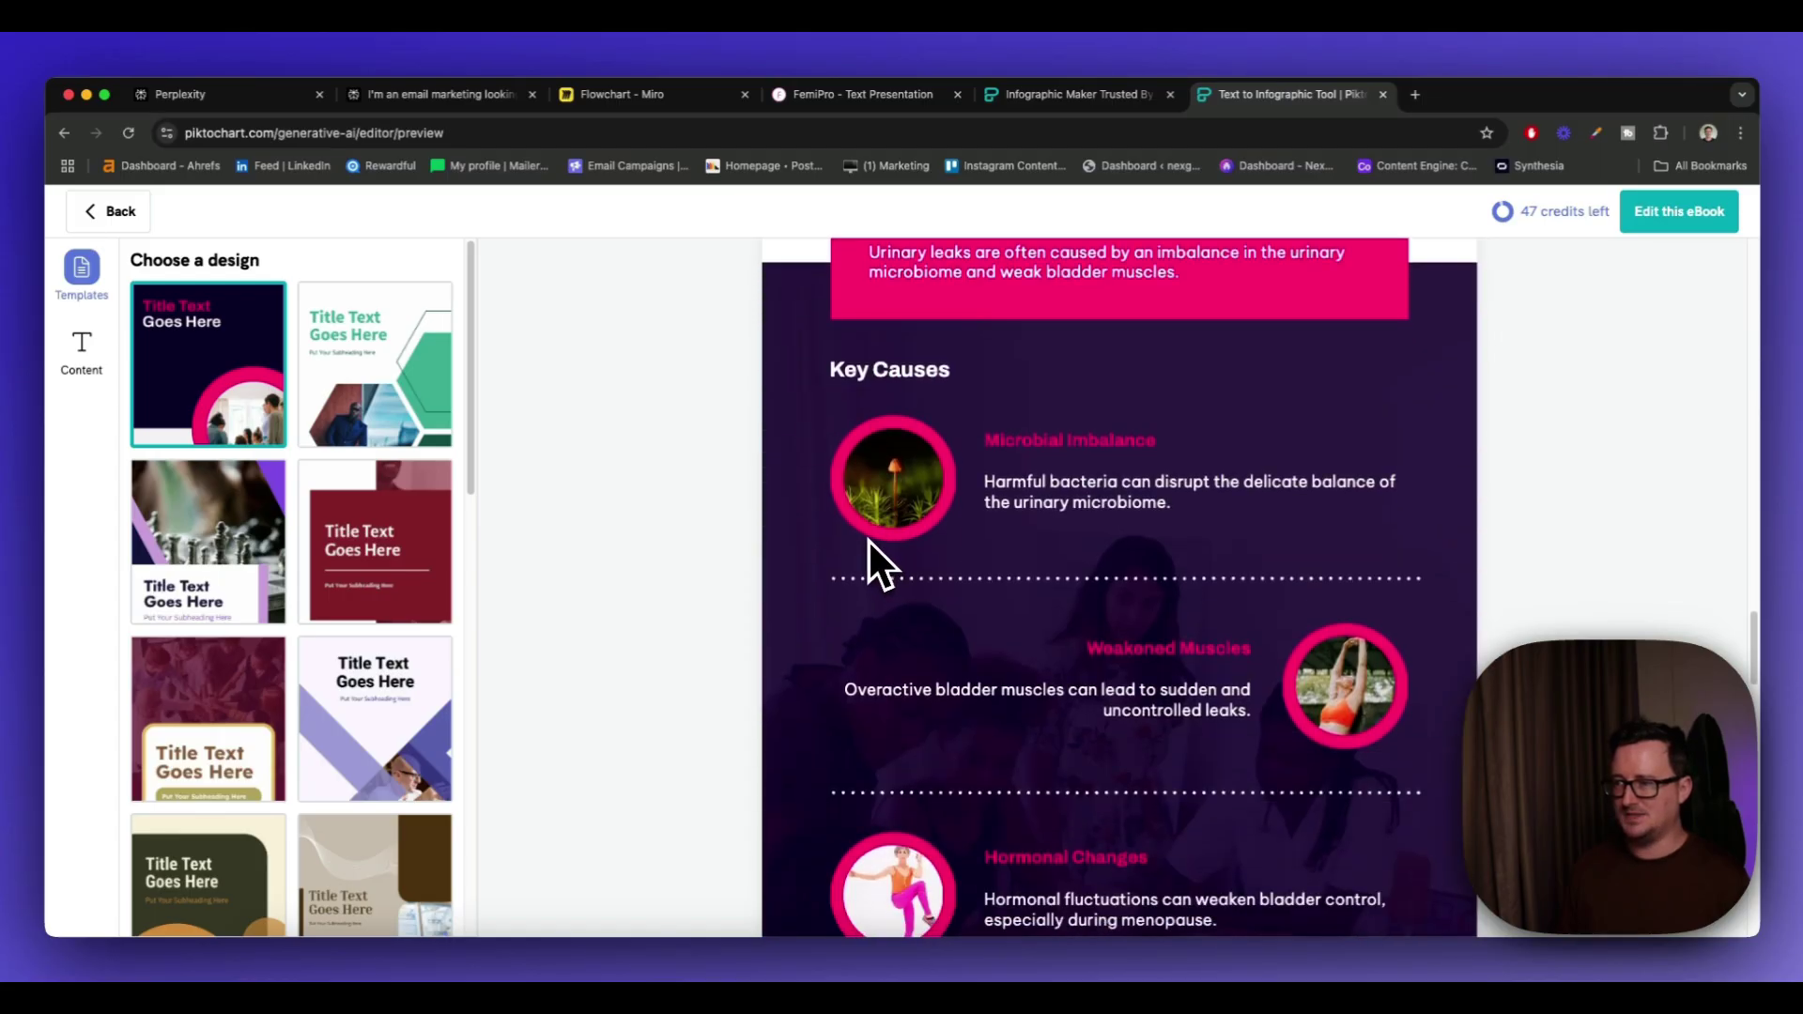
scroll(939, 531, up, 4)
scroll(954, 523, down, 12)
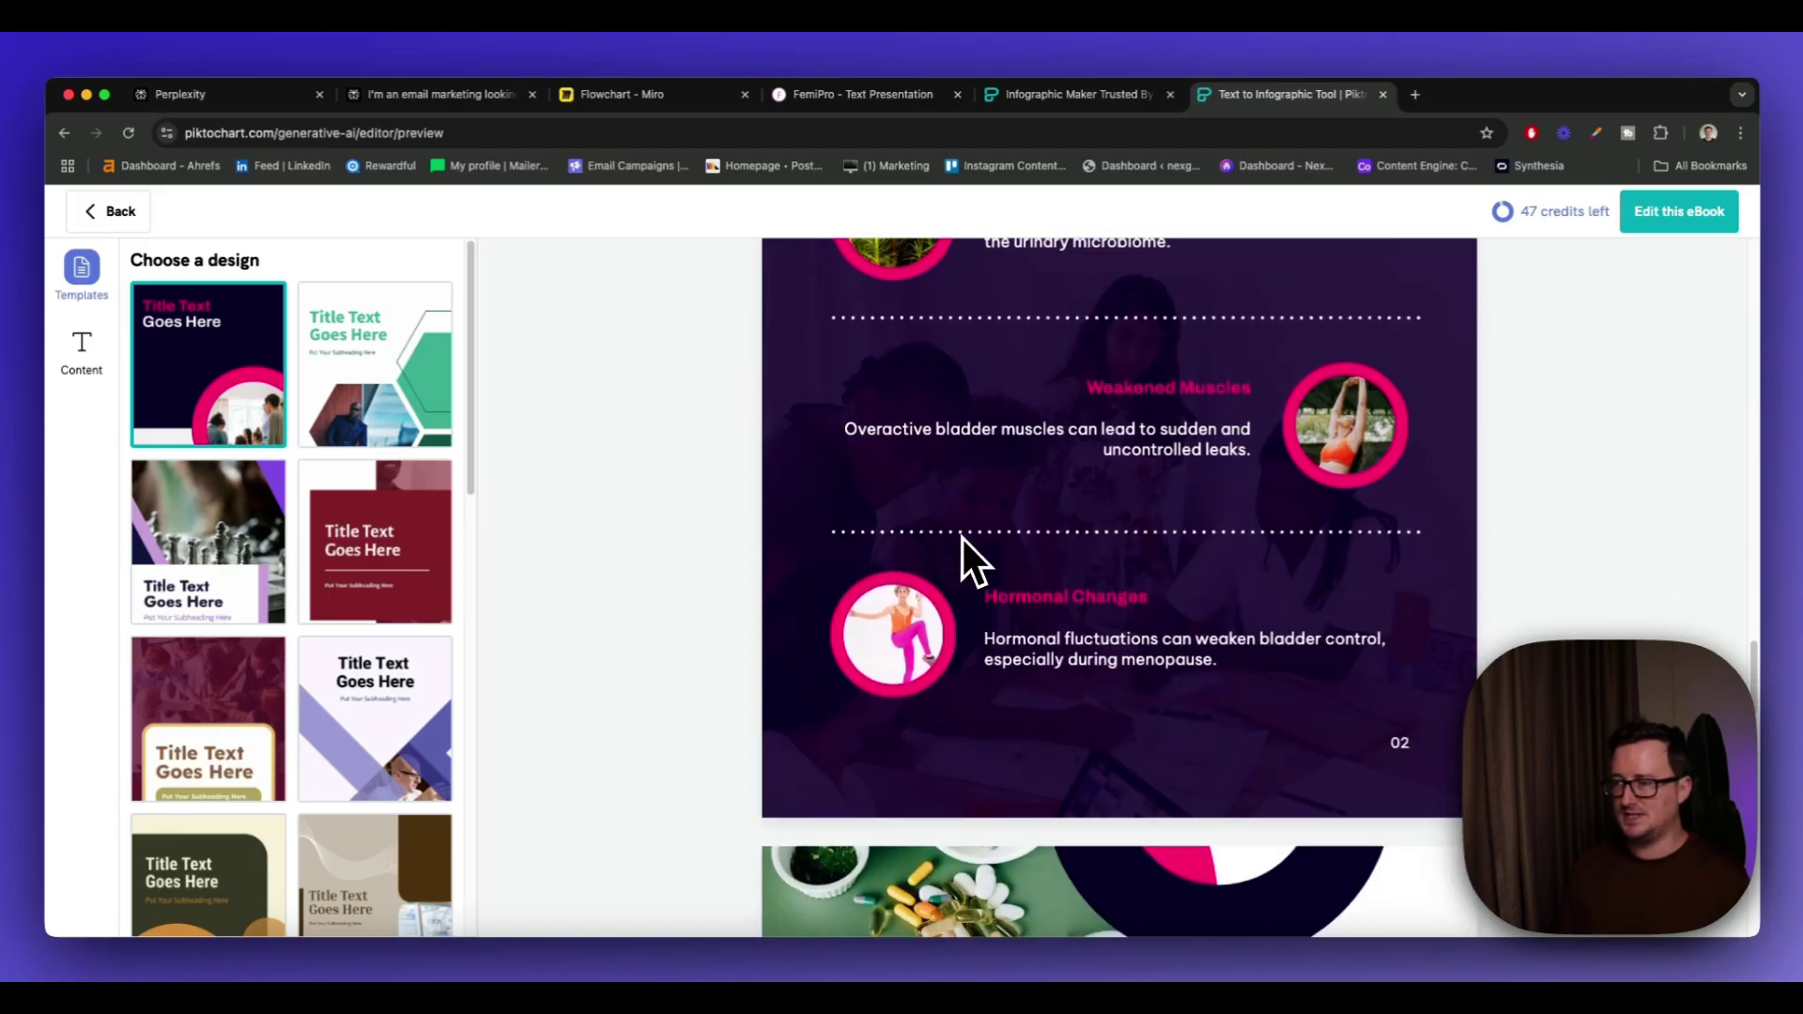
scroll(964, 540, down, 5)
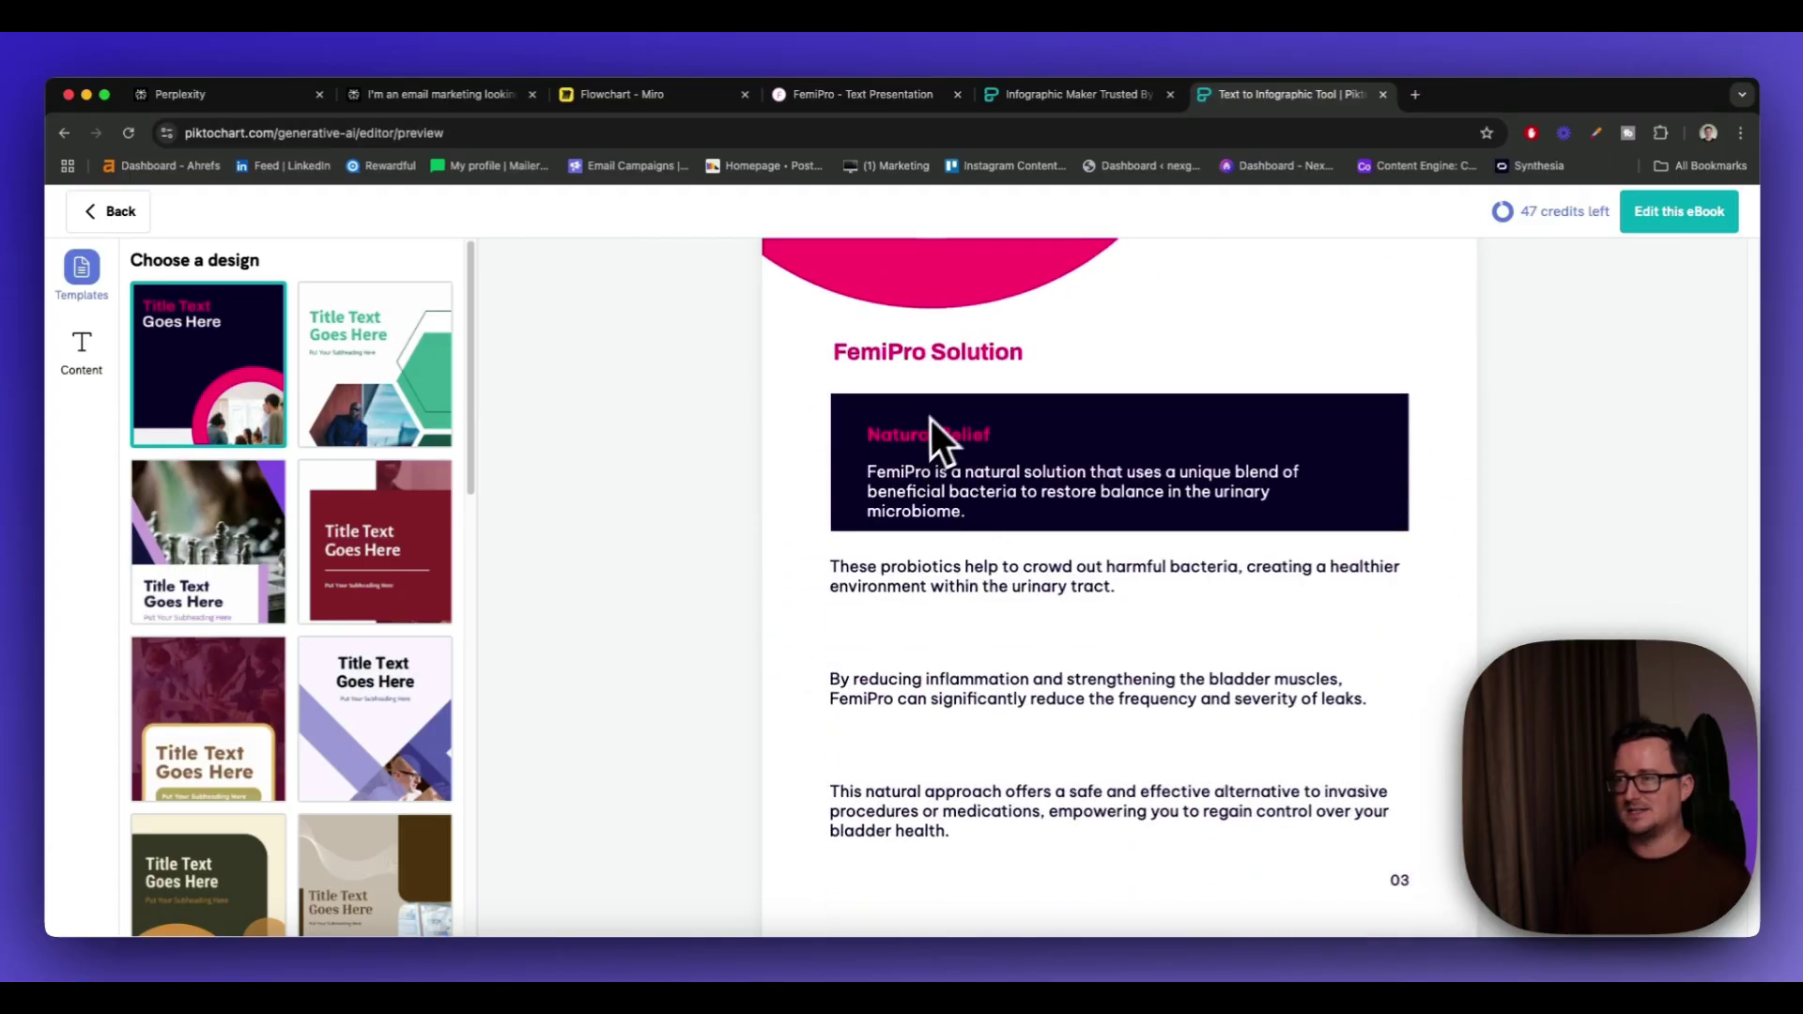
scroll(948, 532, down, 4)
scroll(960, 531, up, 3)
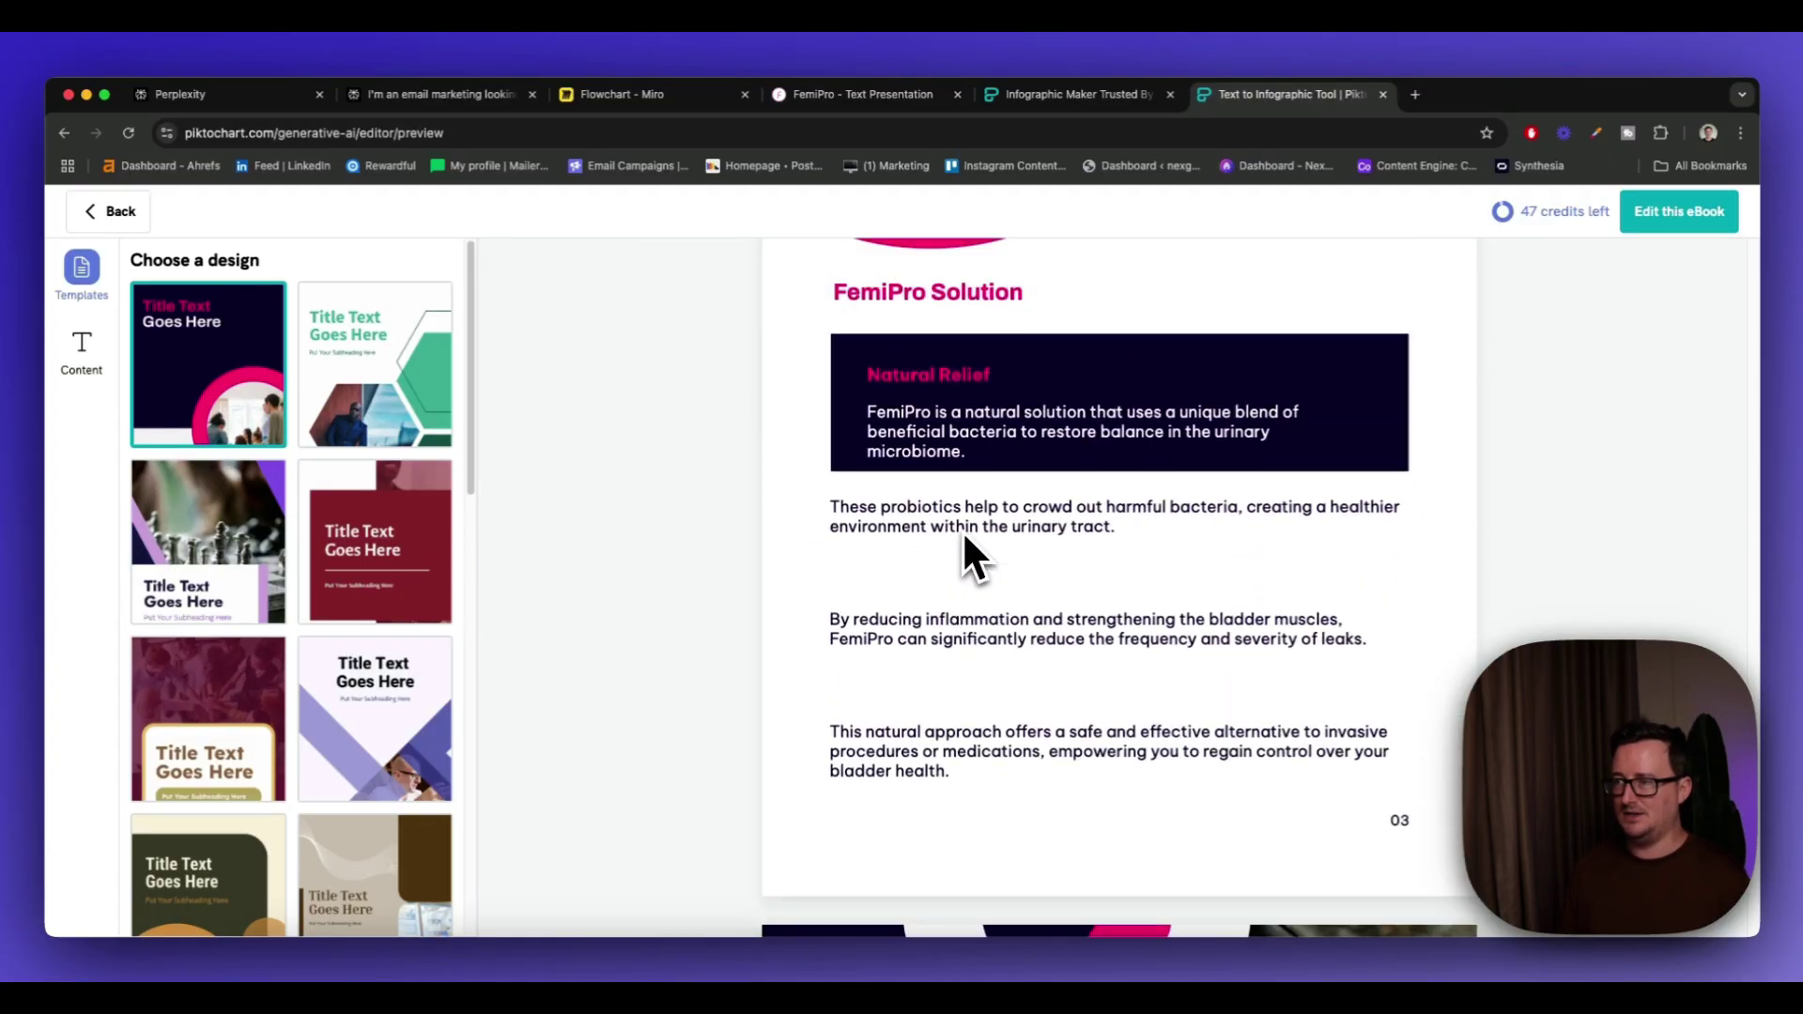
scroll(964, 531, down, 6)
scroll(967, 531, down, 3)
scroll(976, 532, up, 2)
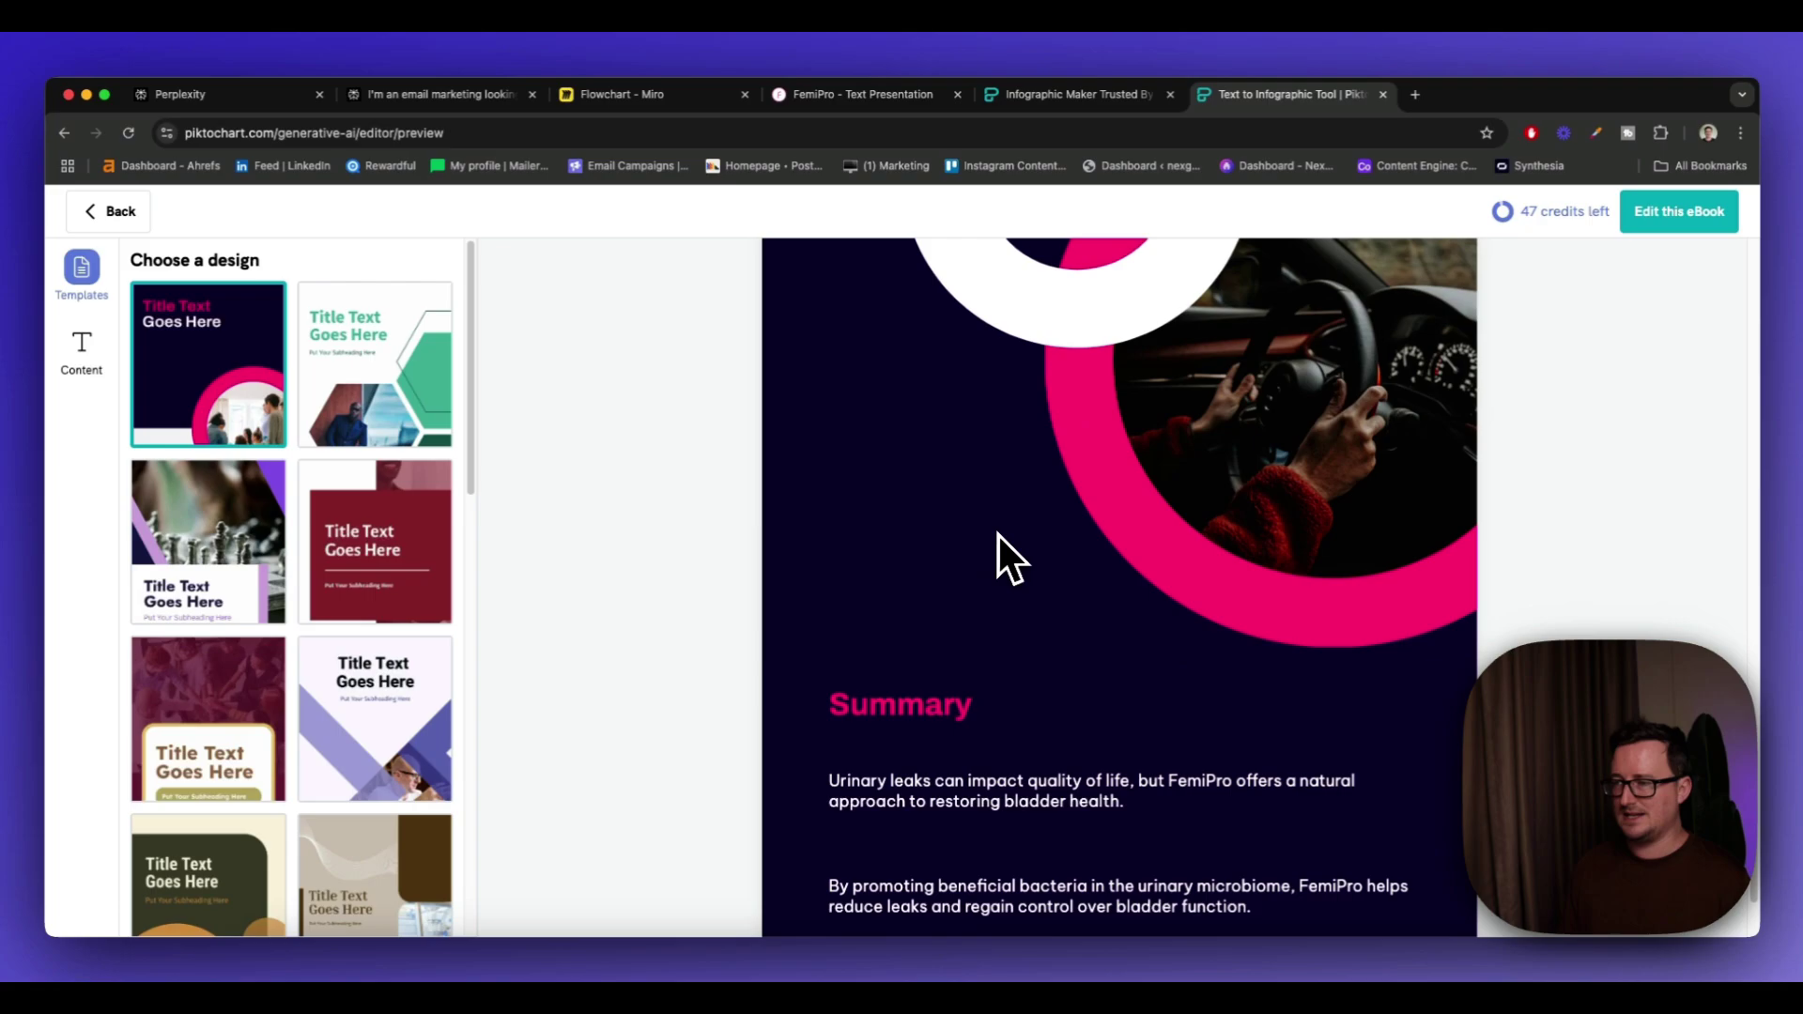
scroll(1002, 534, down, 3)
scroll(1054, 596, up, 6)
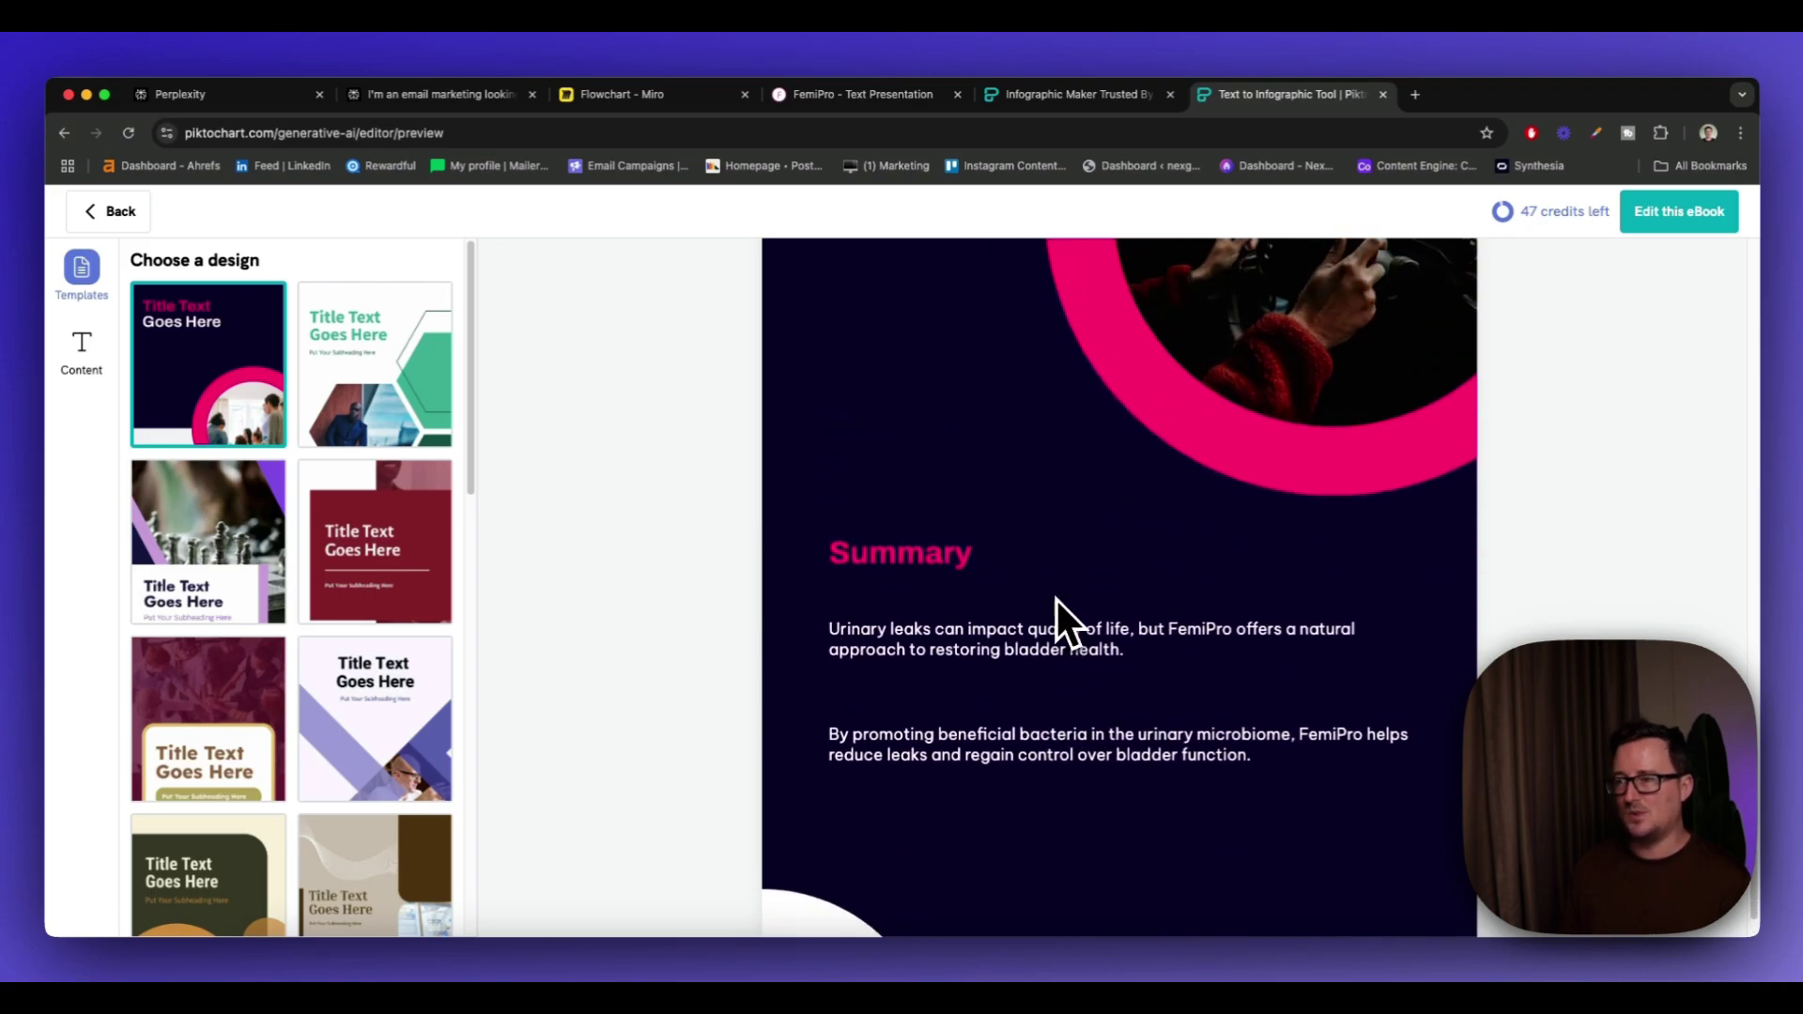
scroll(1056, 601, up, 8)
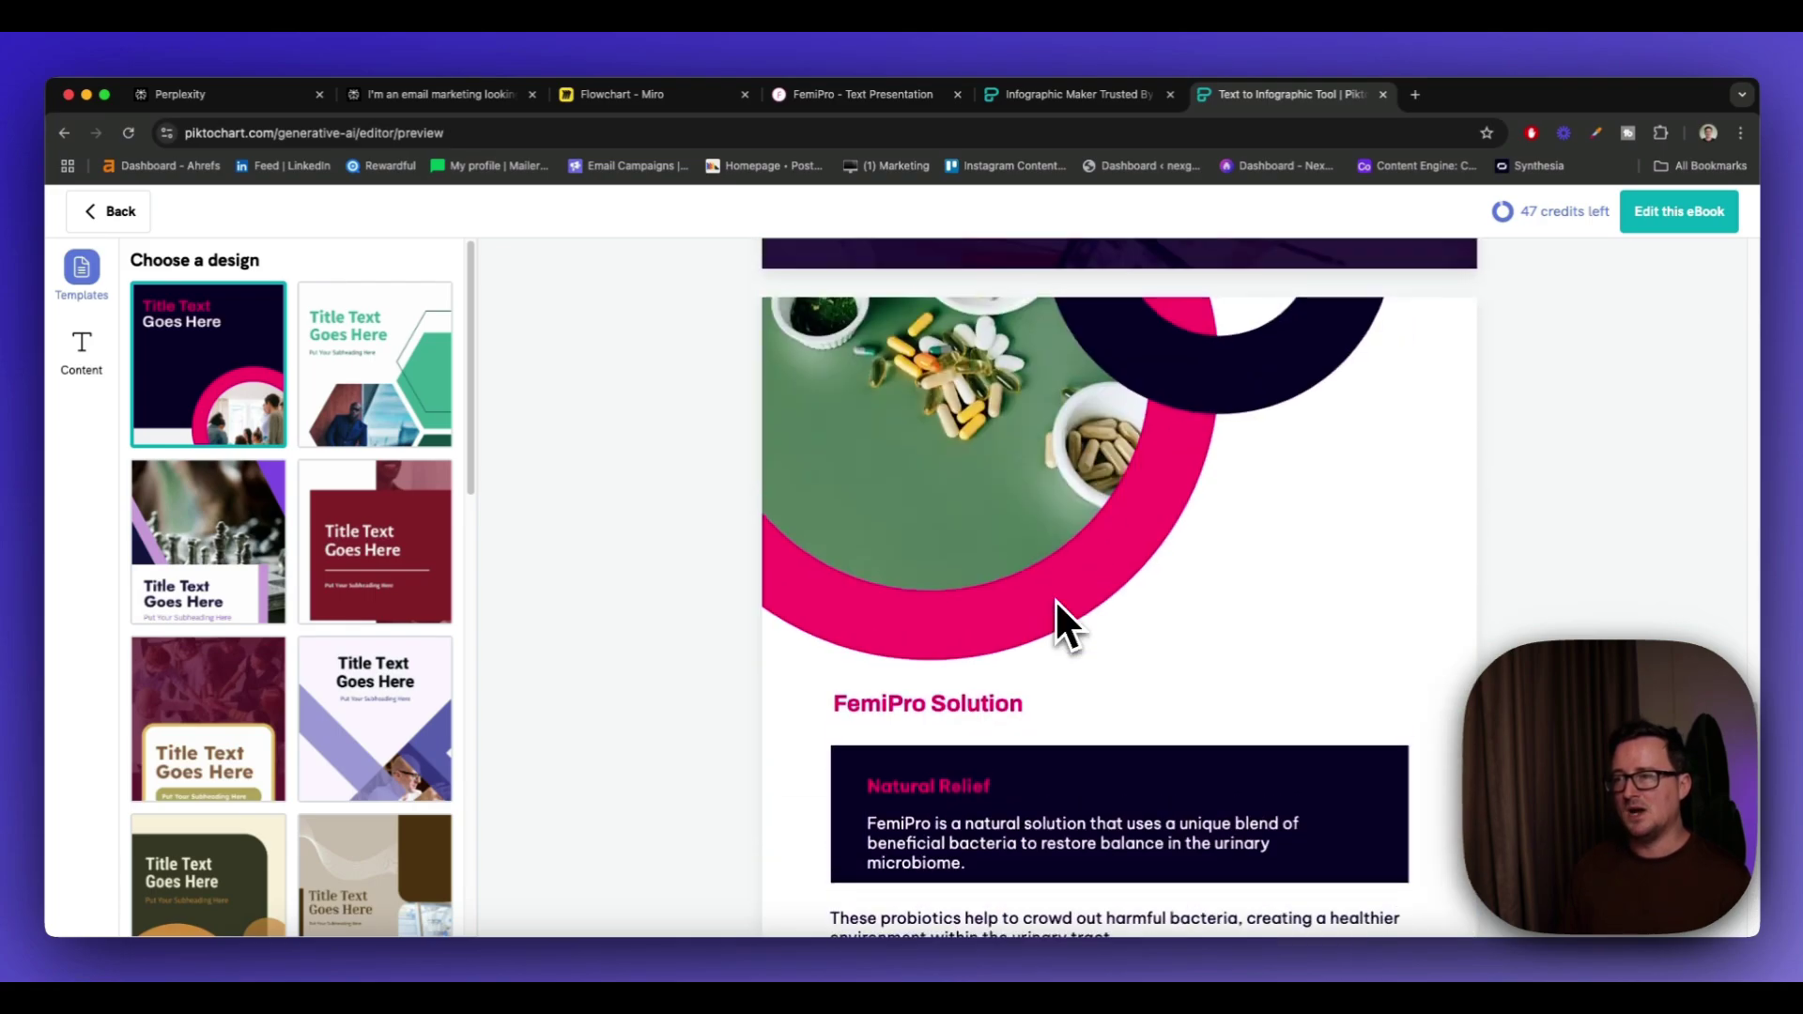
scroll(785, 483, up, 4)
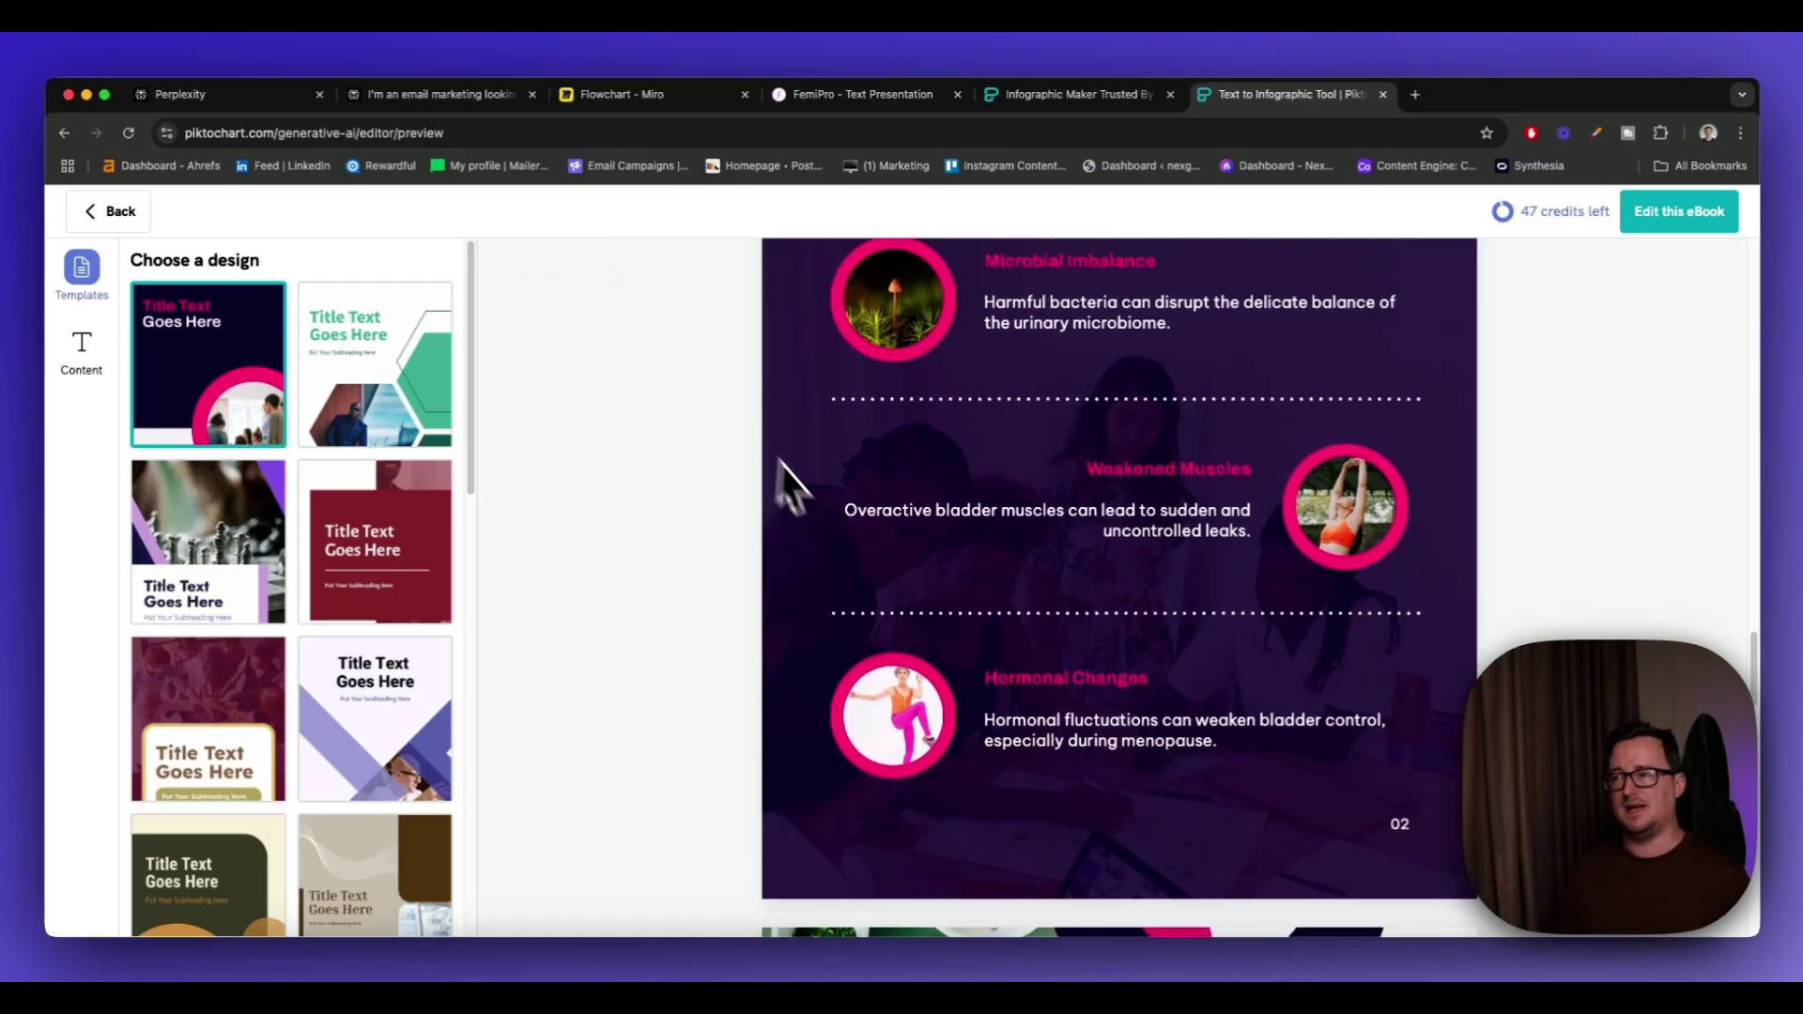
scroll(1085, 493, up, 2)
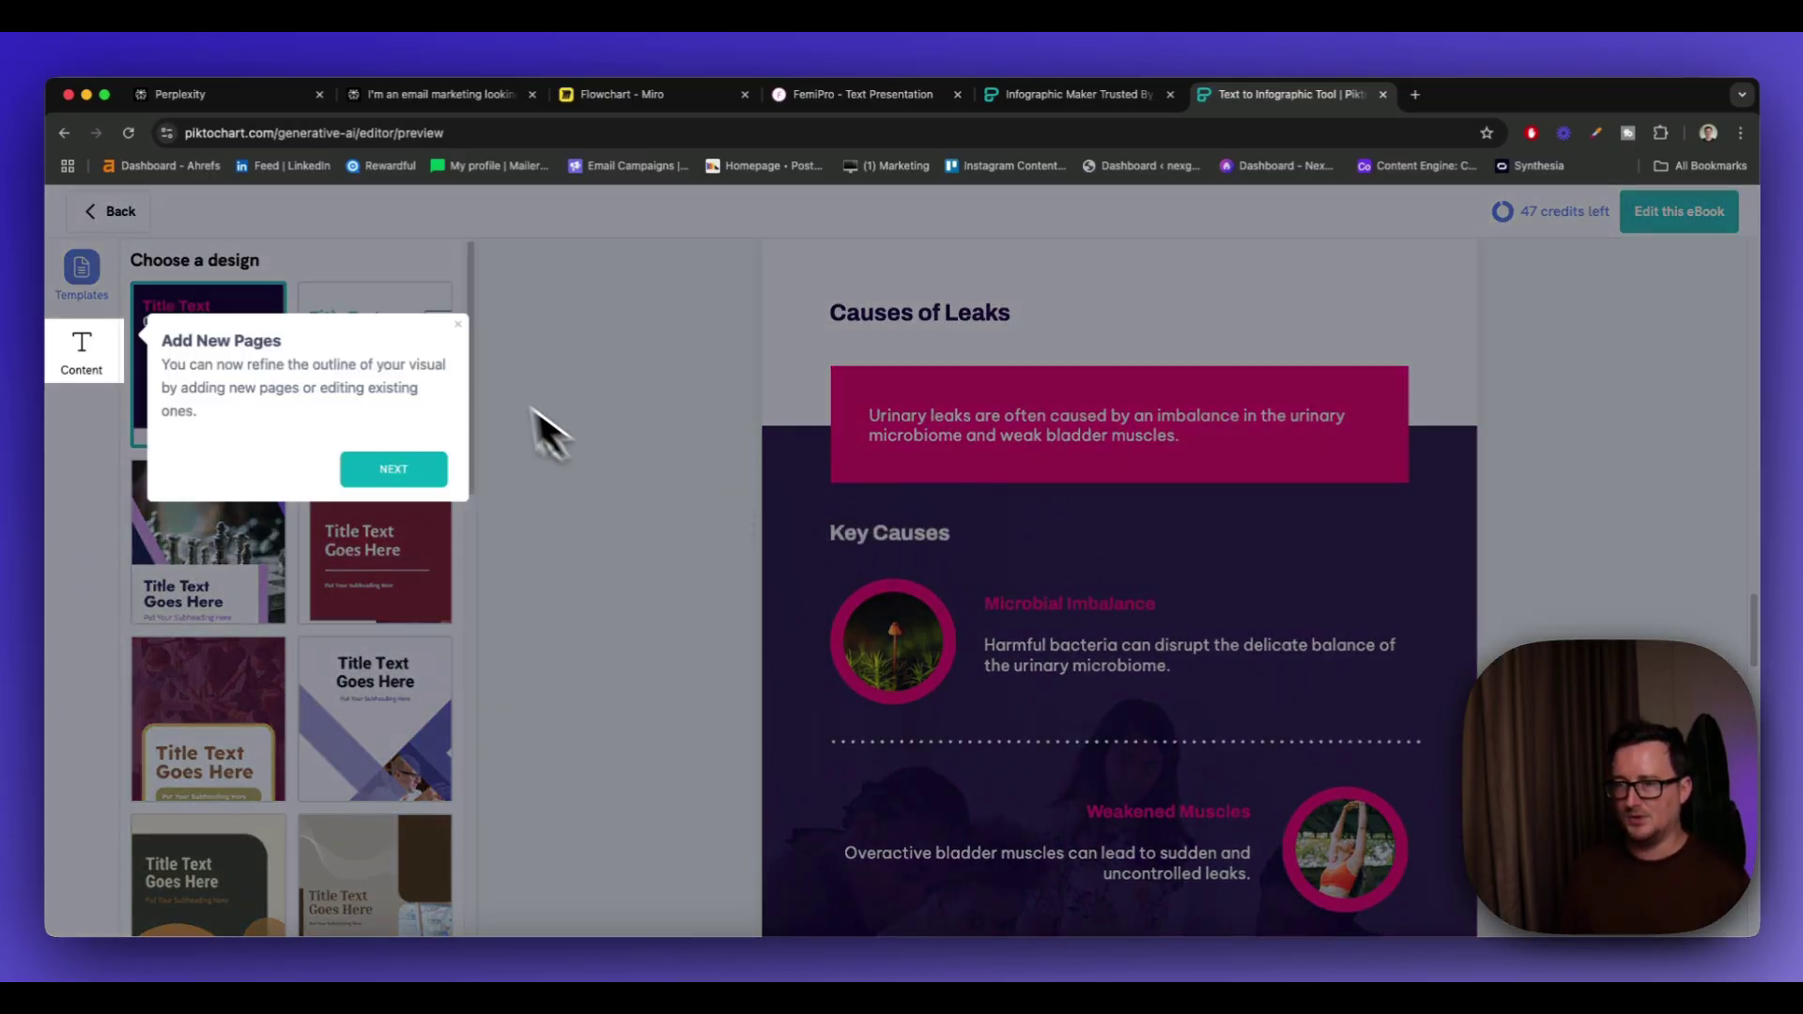
Dismiss the Add New Pages tour tip and recheck the generated e-book pages
click(458, 324)
scroll(869, 582, down, 10)
scroll(935, 571, down, 8)
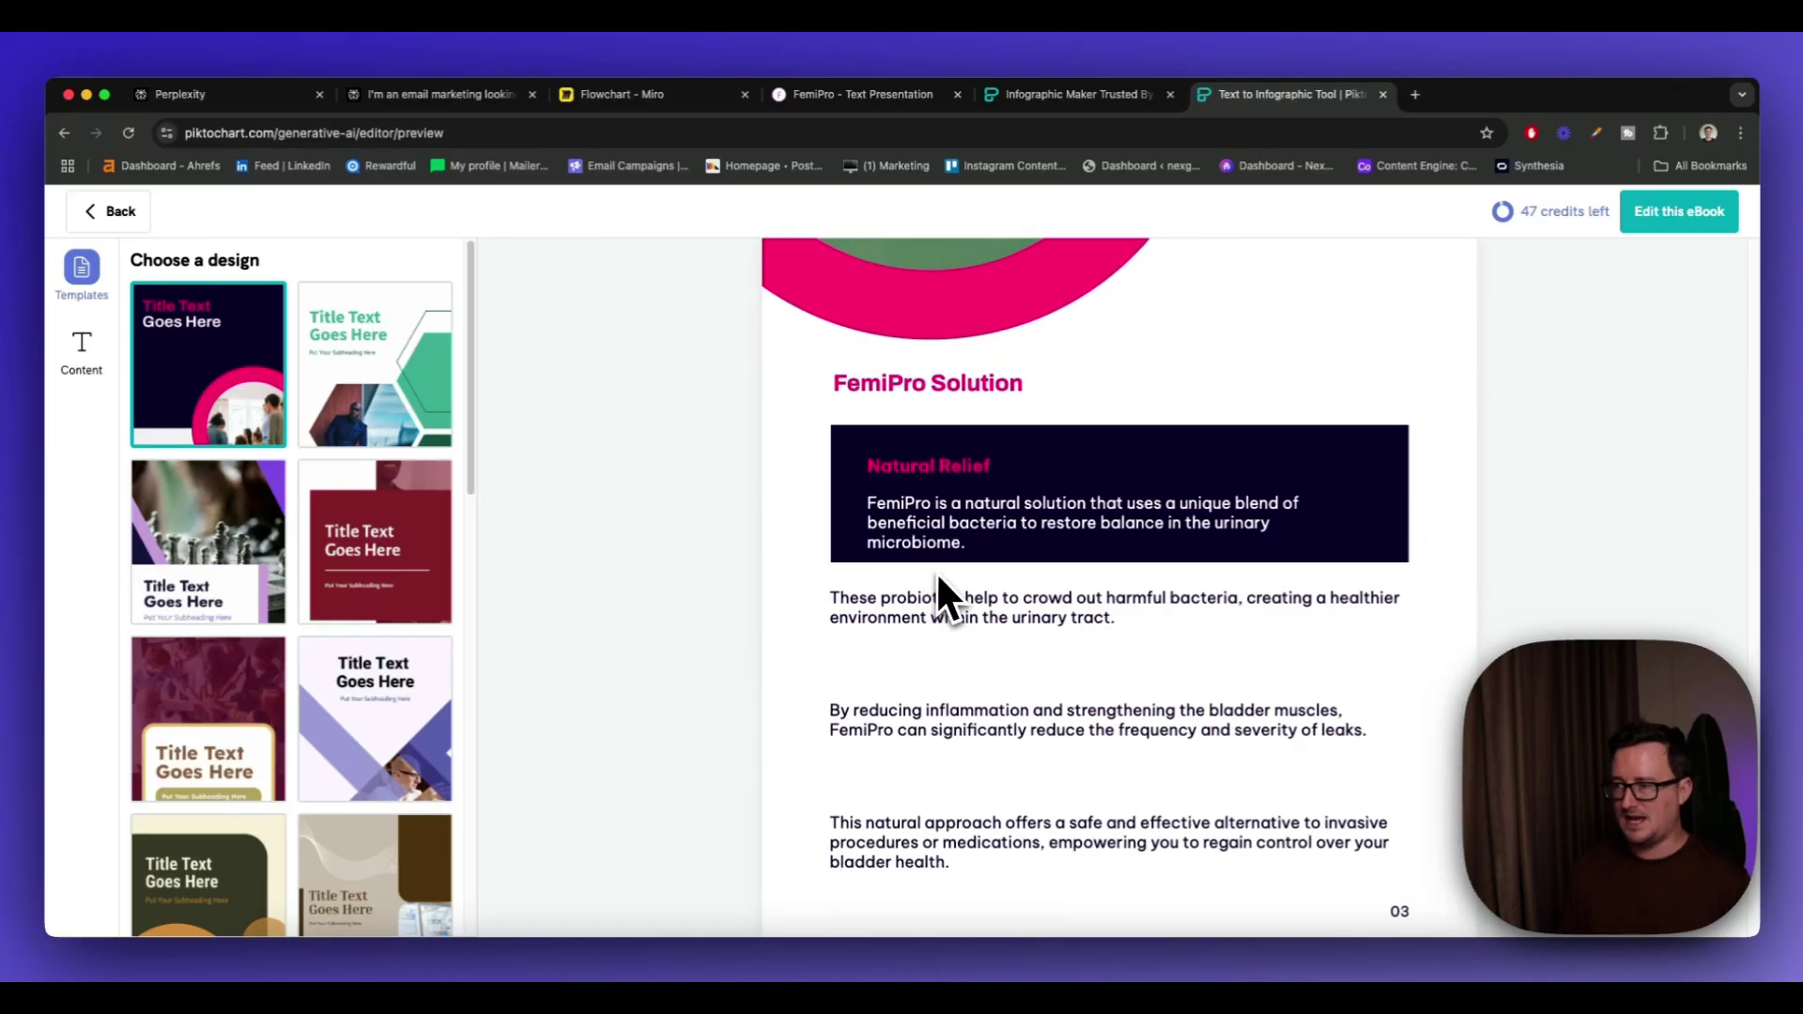
scroll(953, 572, up, 10)
scroll(954, 582, up, 15)
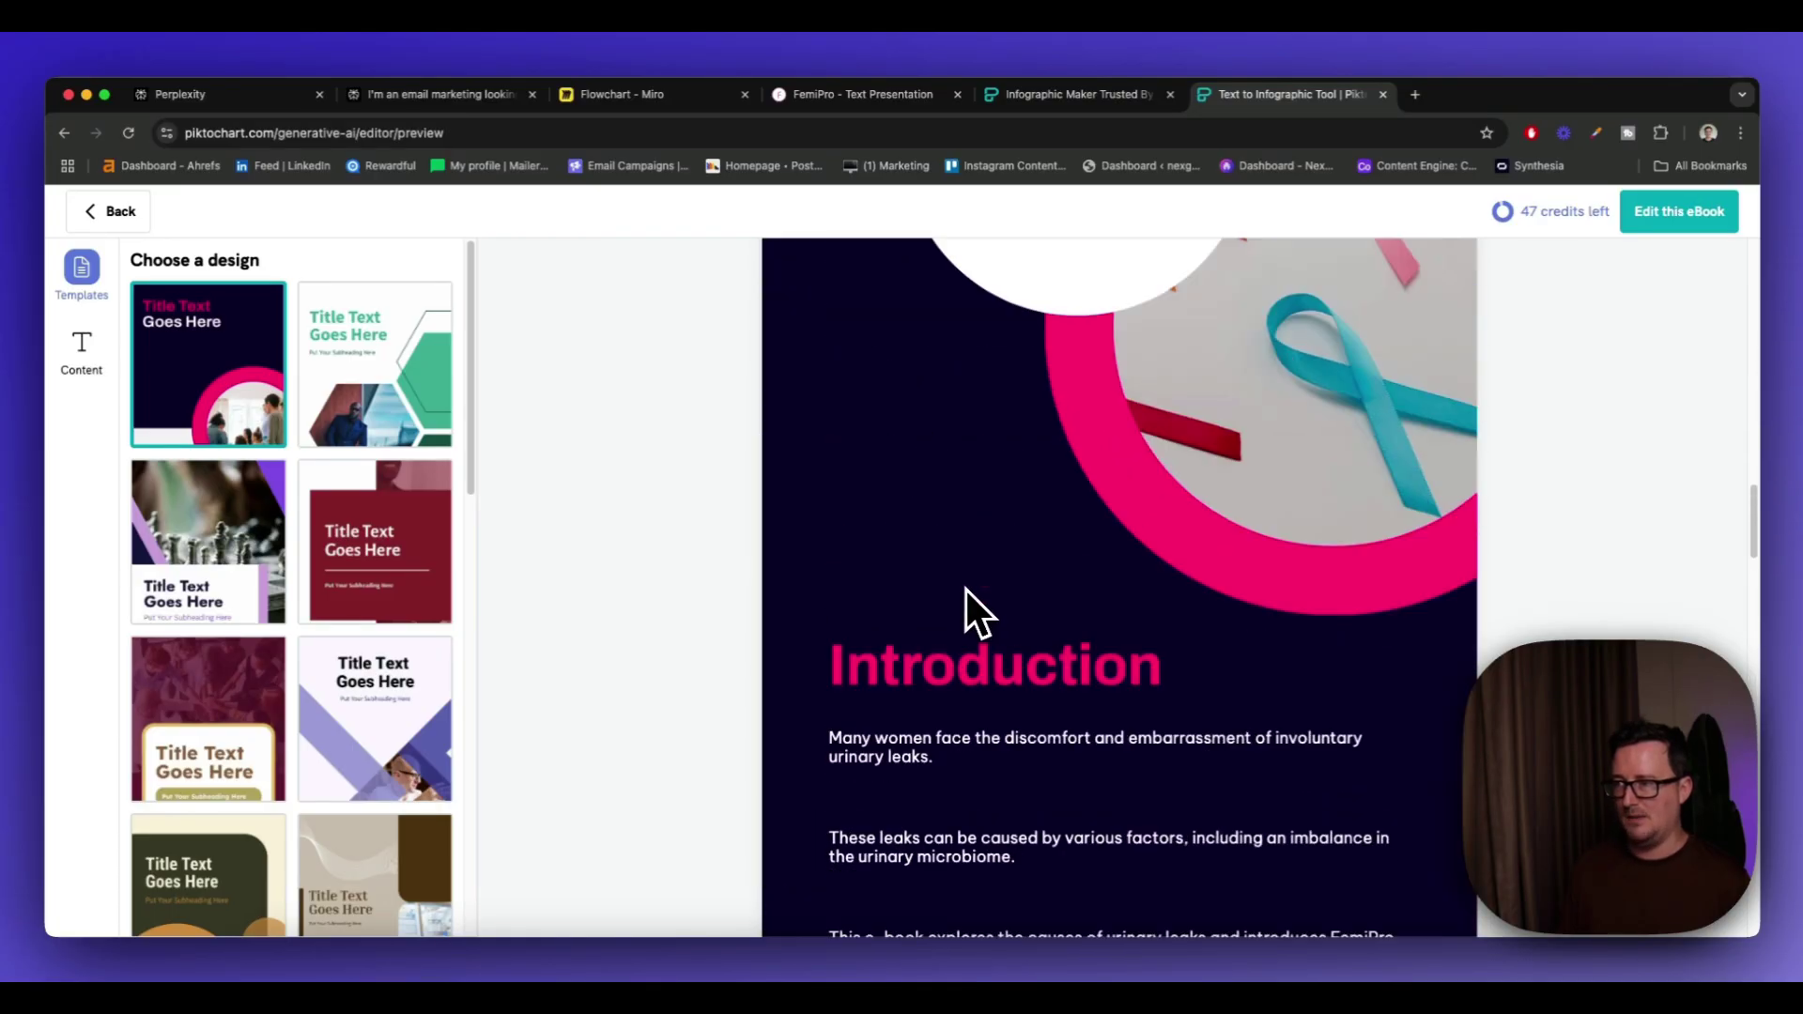
scroll(952, 563, up, 5)
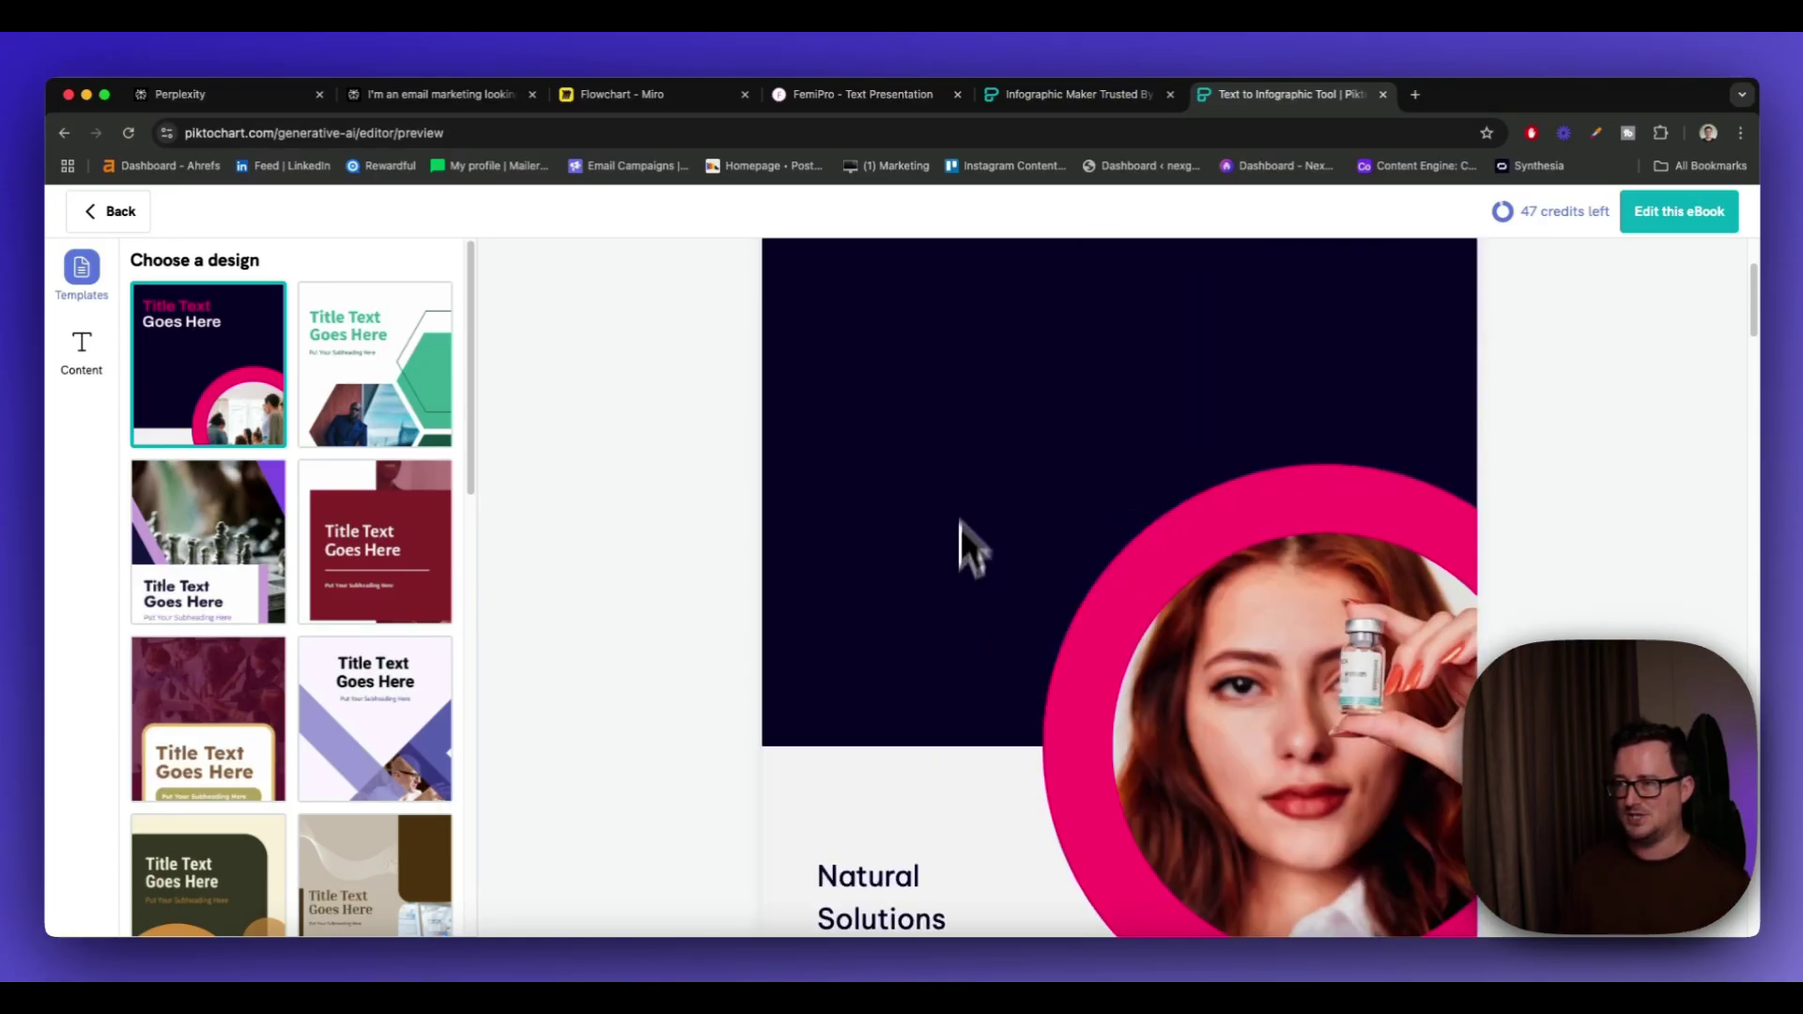
Cycle through the Perplexity and FemiPro tabs back to Piktochart's generated FemiPro e-book preview
click(387, 104)
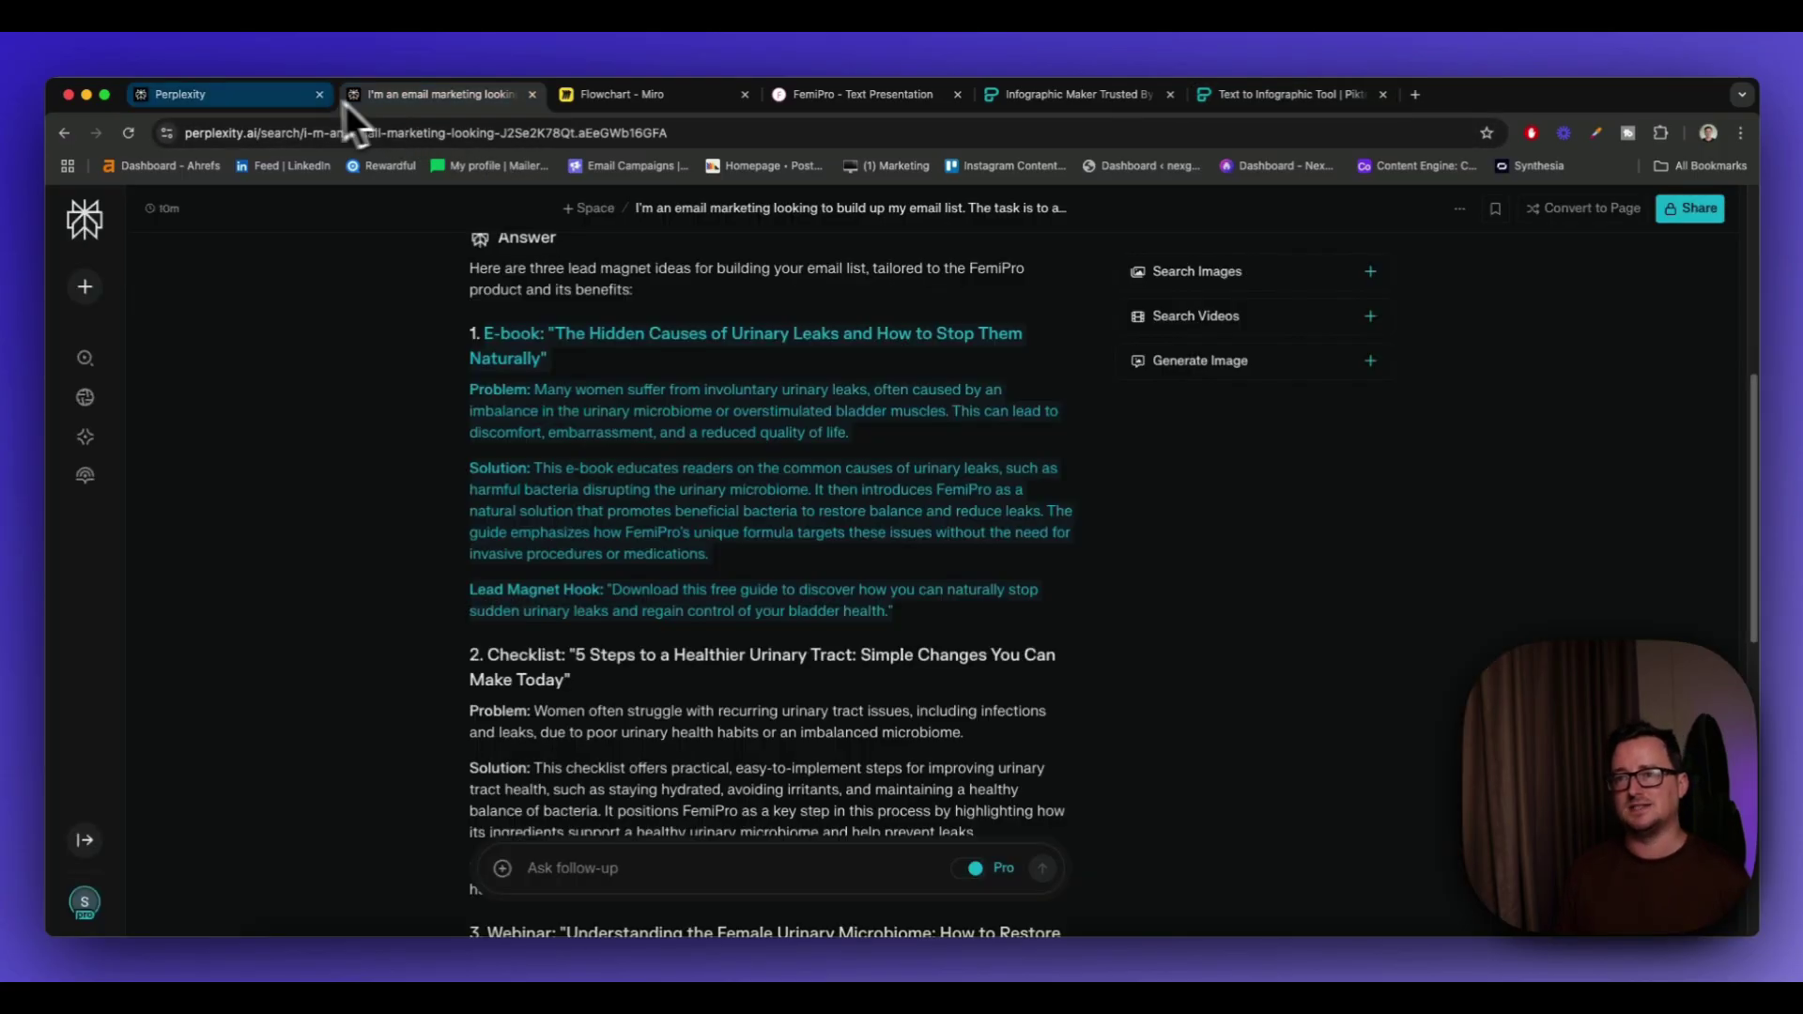
click(234, 95)
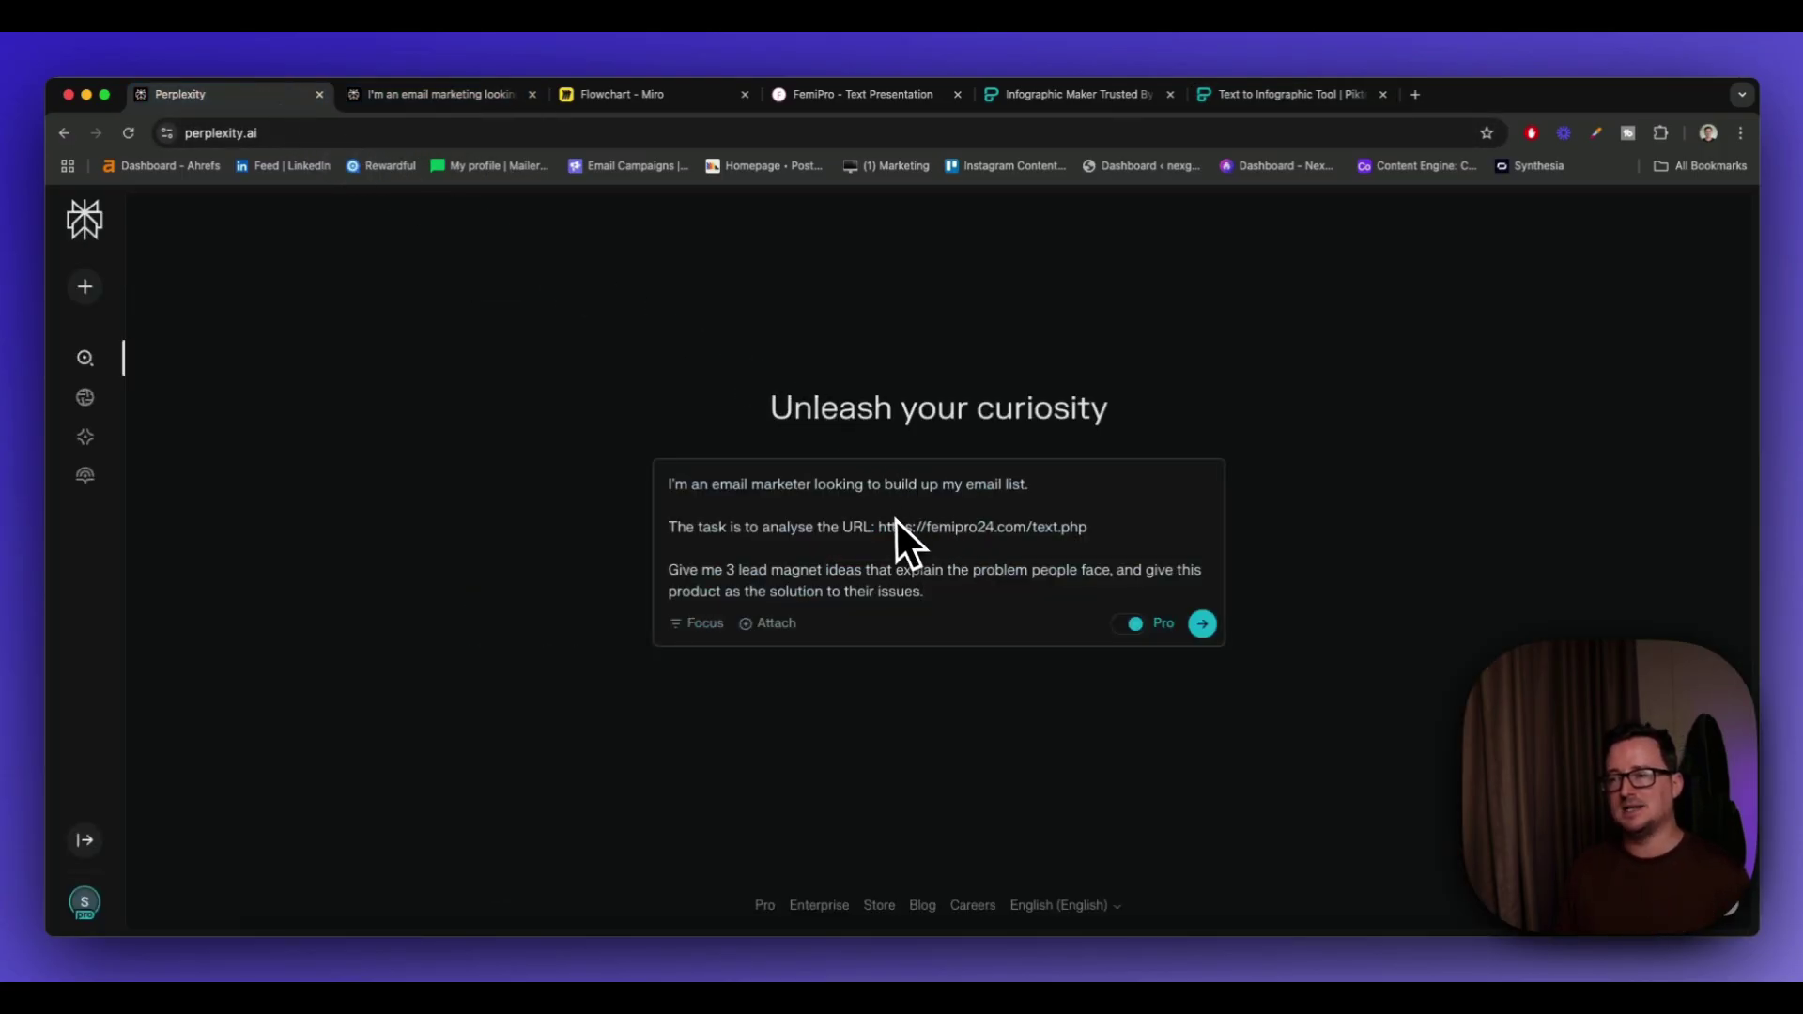
click(937, 97)
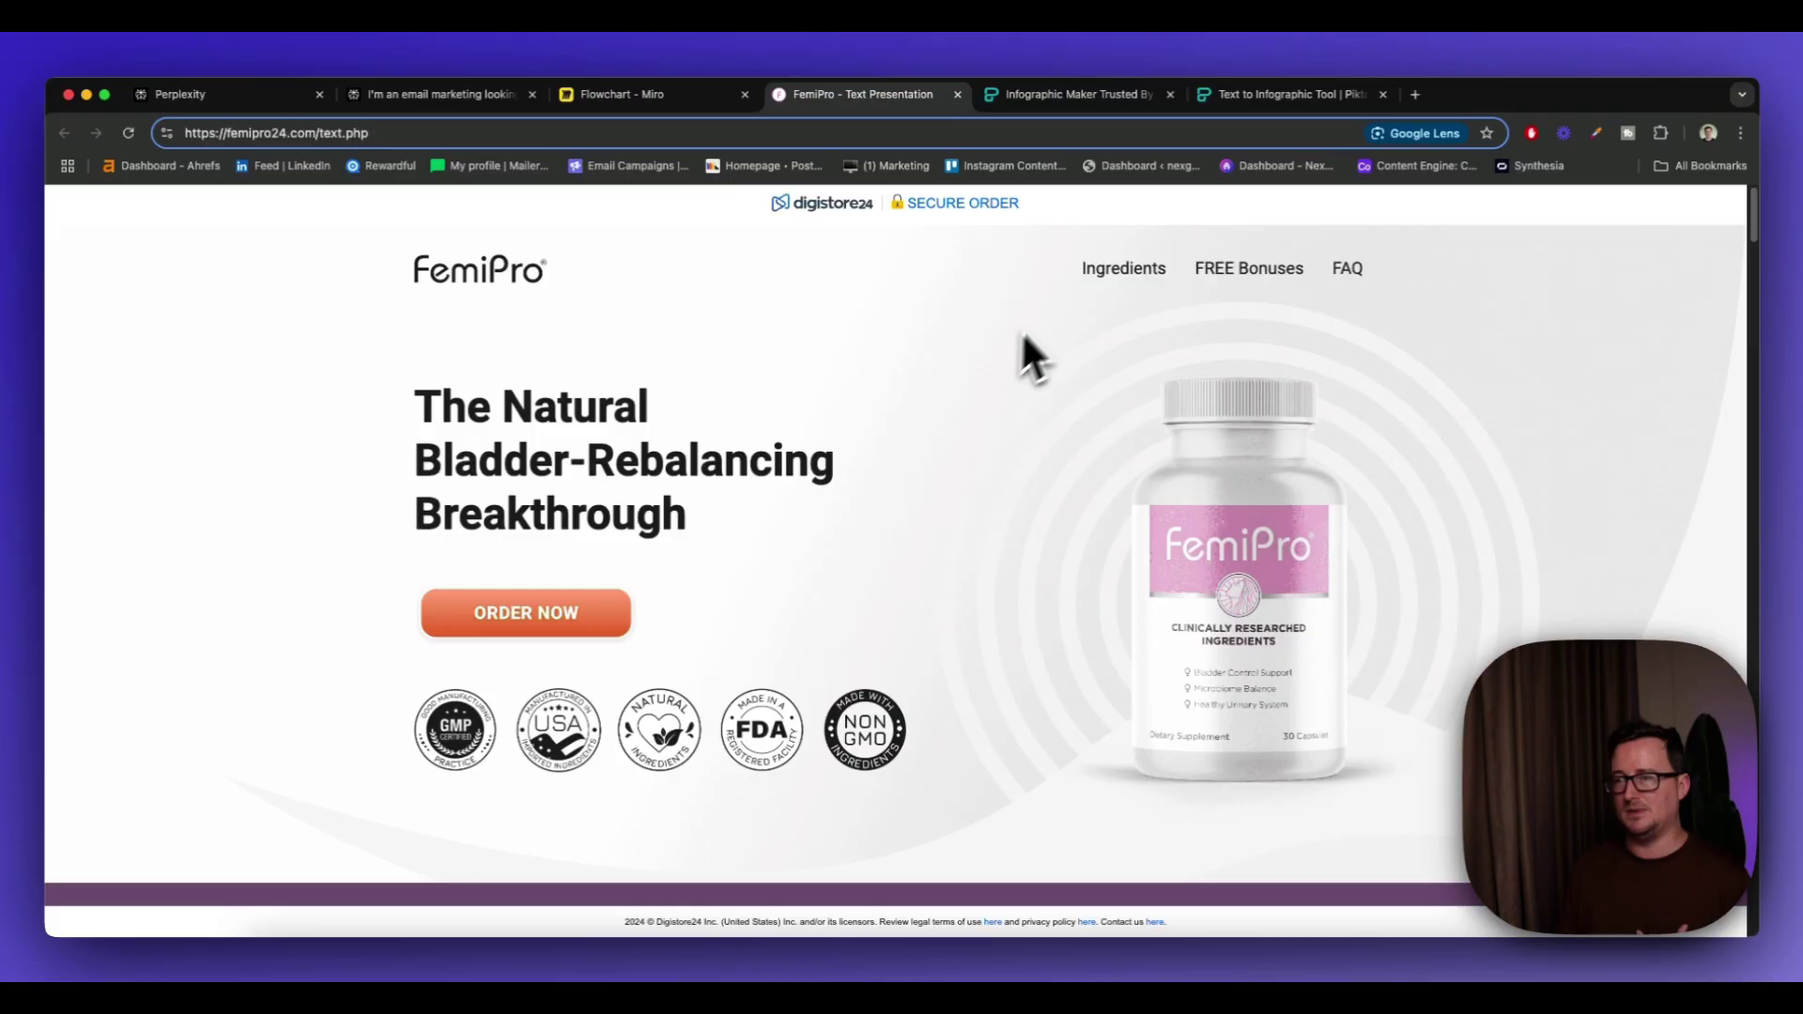
click(1010, 101)
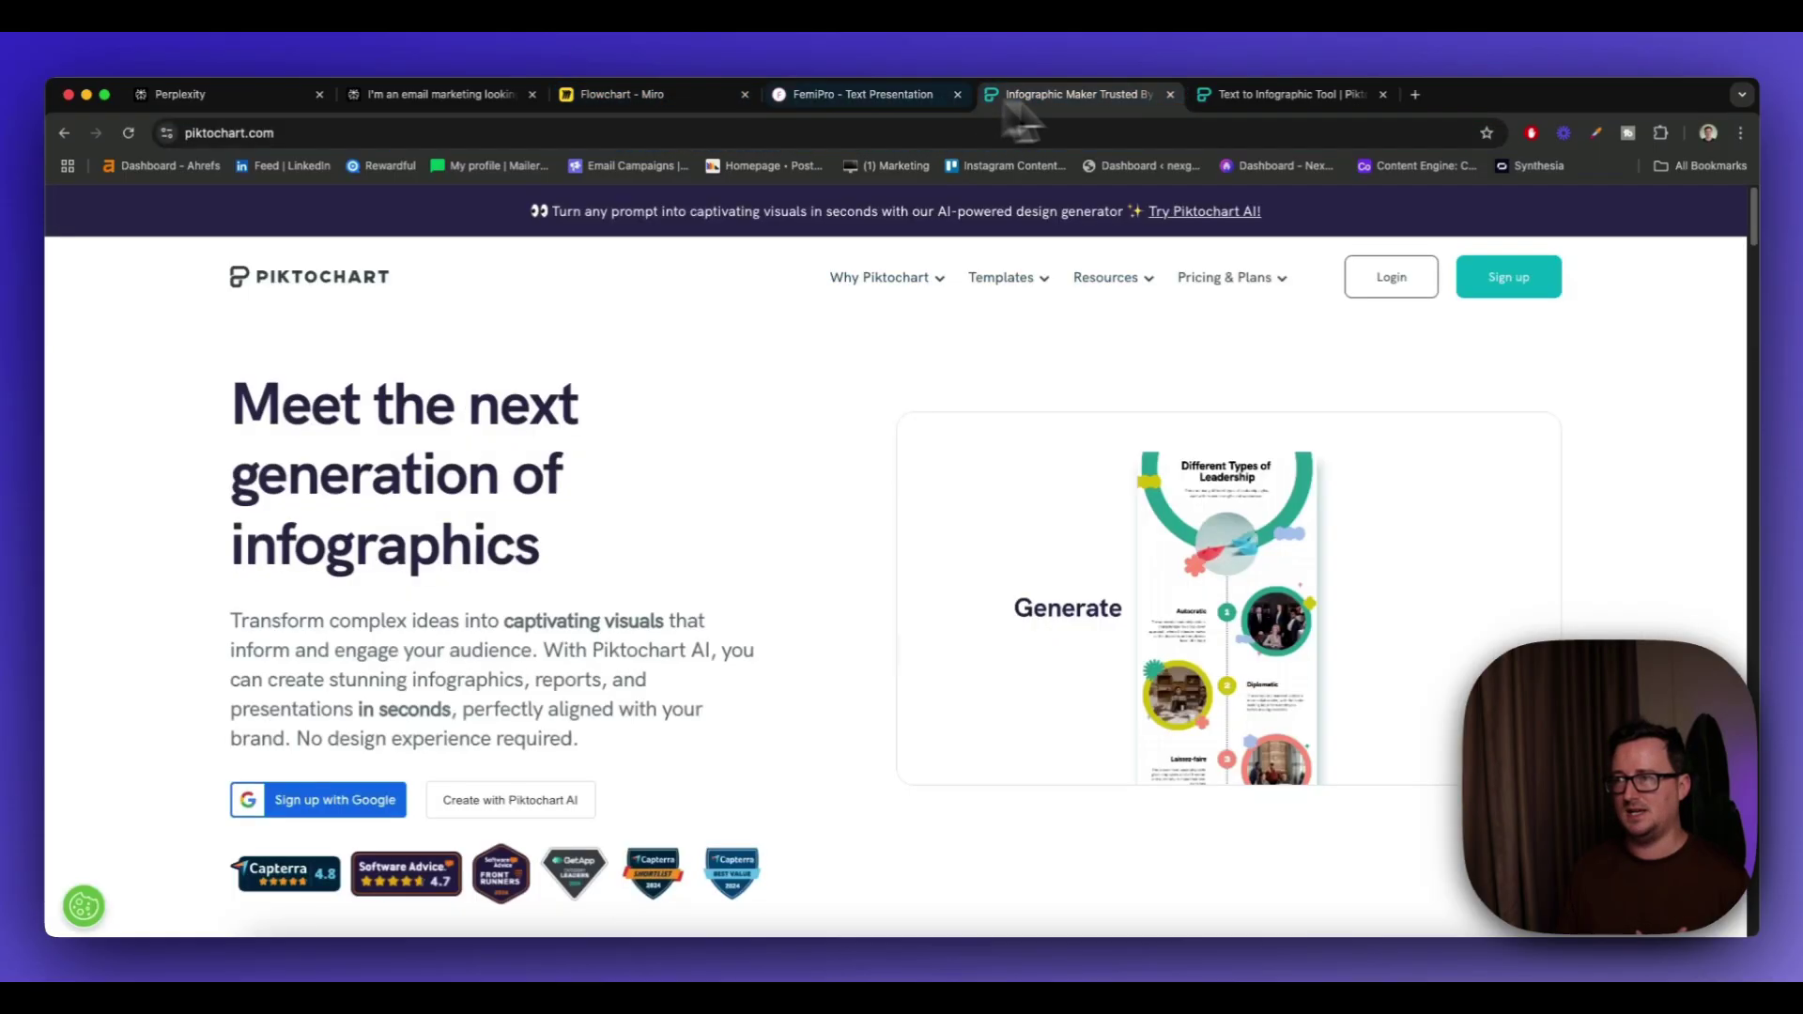
click(1286, 94)
scroll(1118, 556, down, 6)
scroll(1118, 556, up, 3)
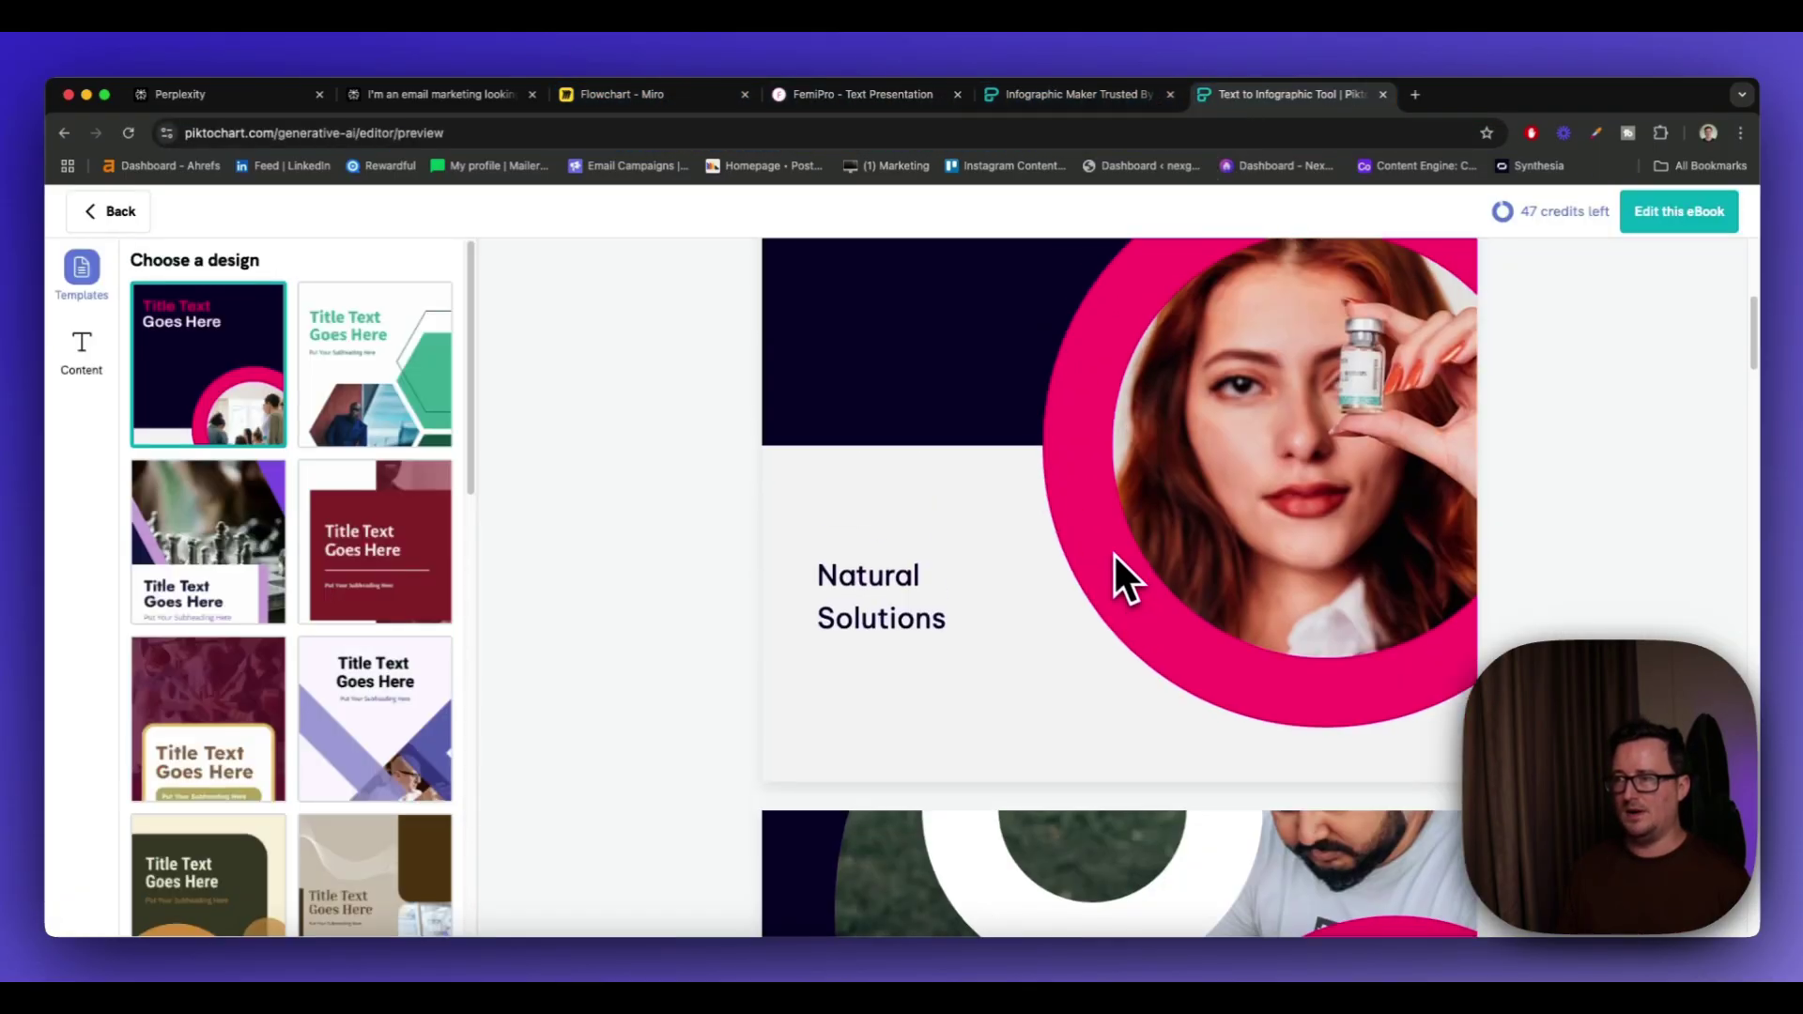
scroll(1113, 553, down, 10)
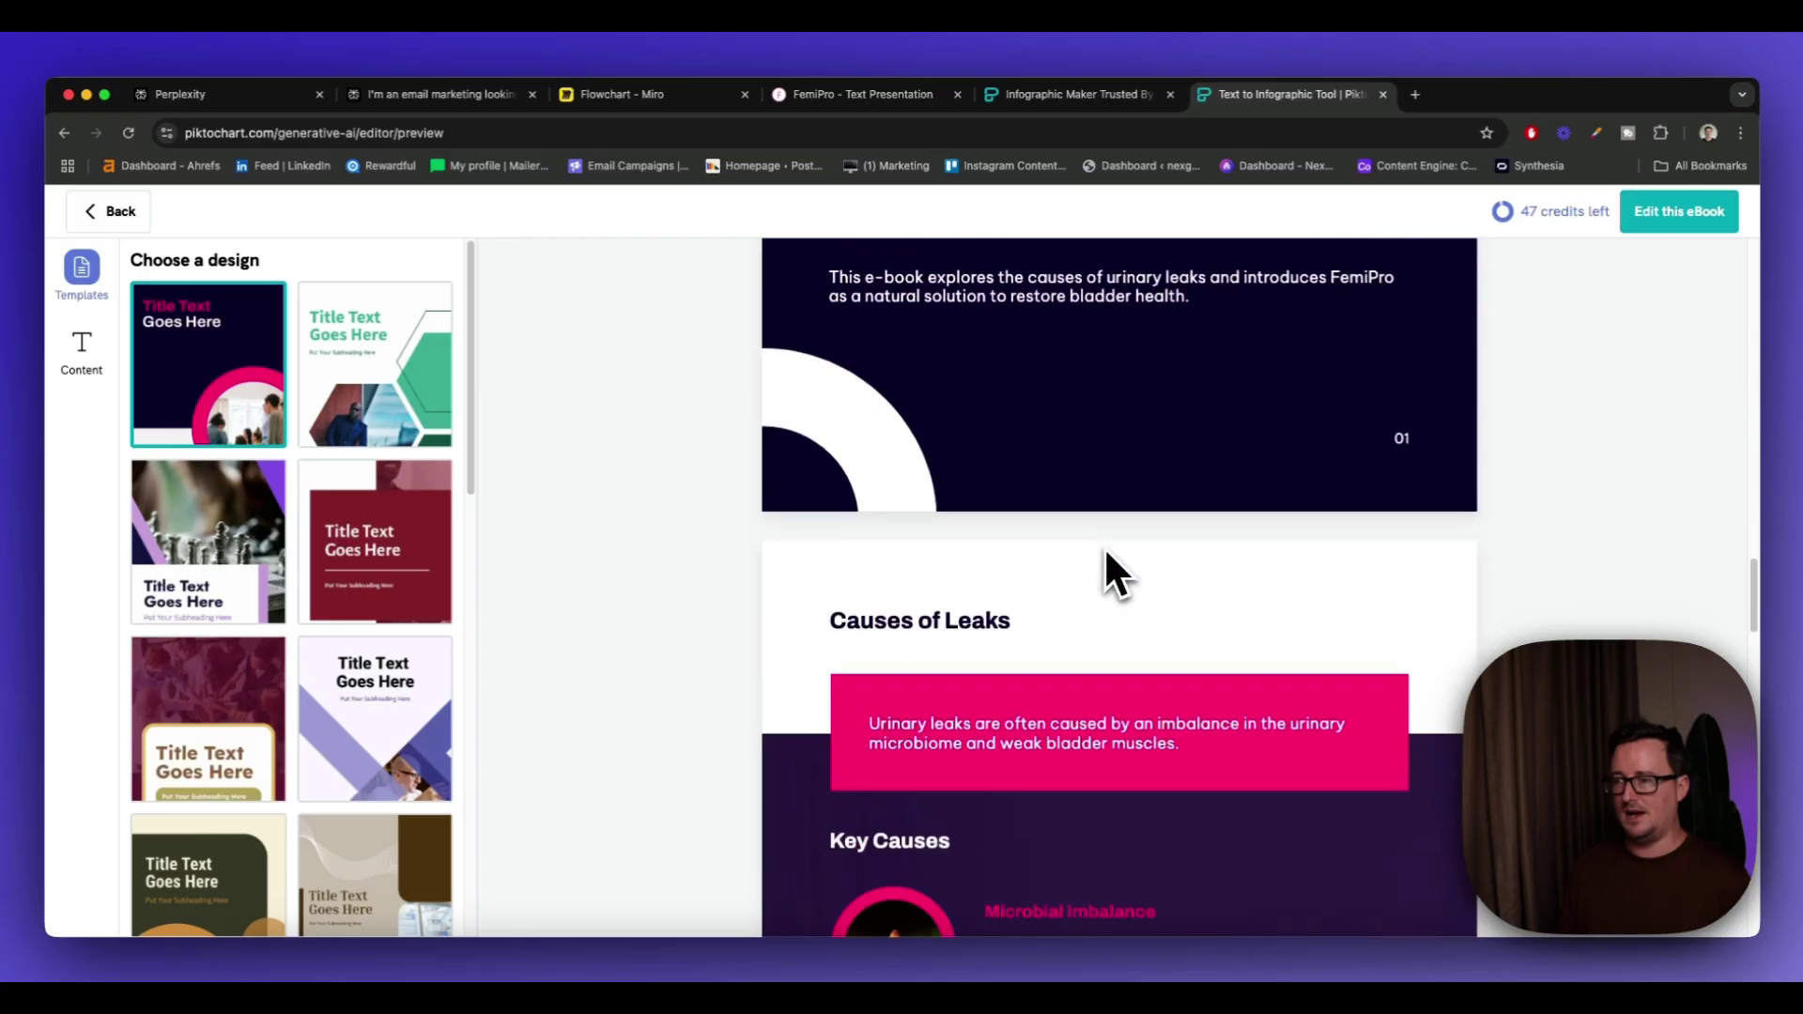
scroll(1105, 551, up, 4)
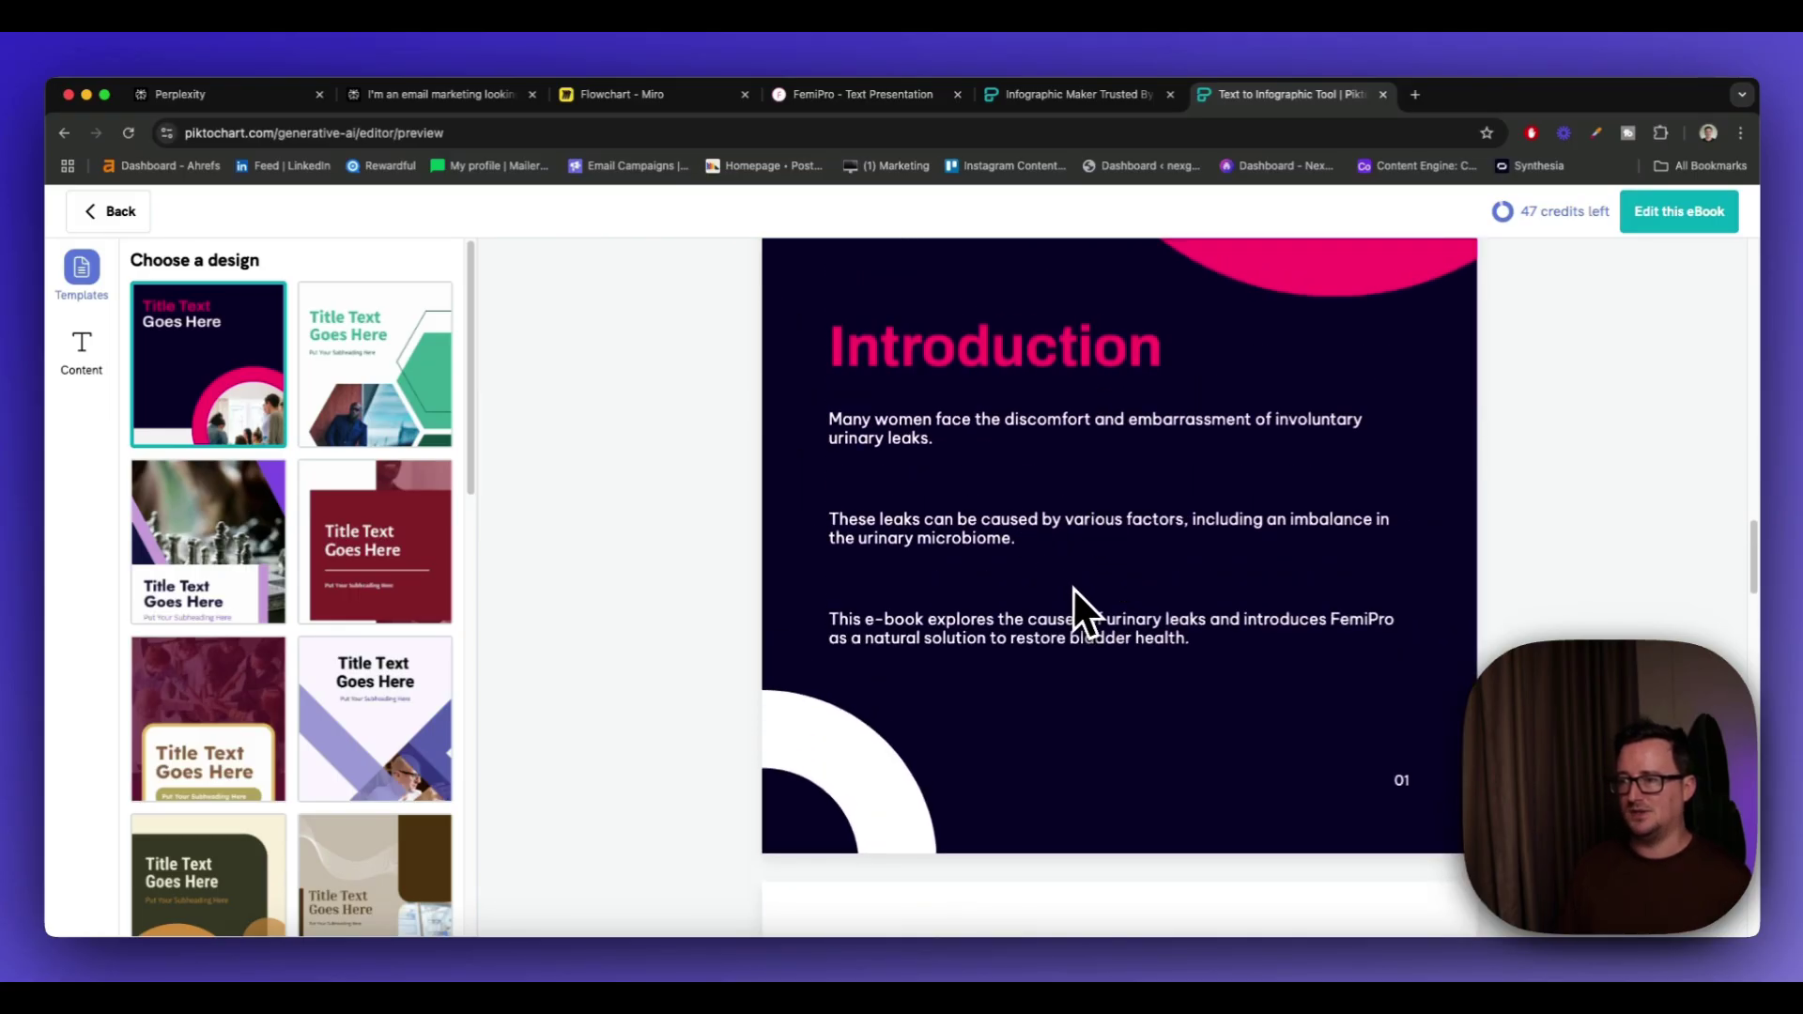
scroll(1044, 614, down, 7)
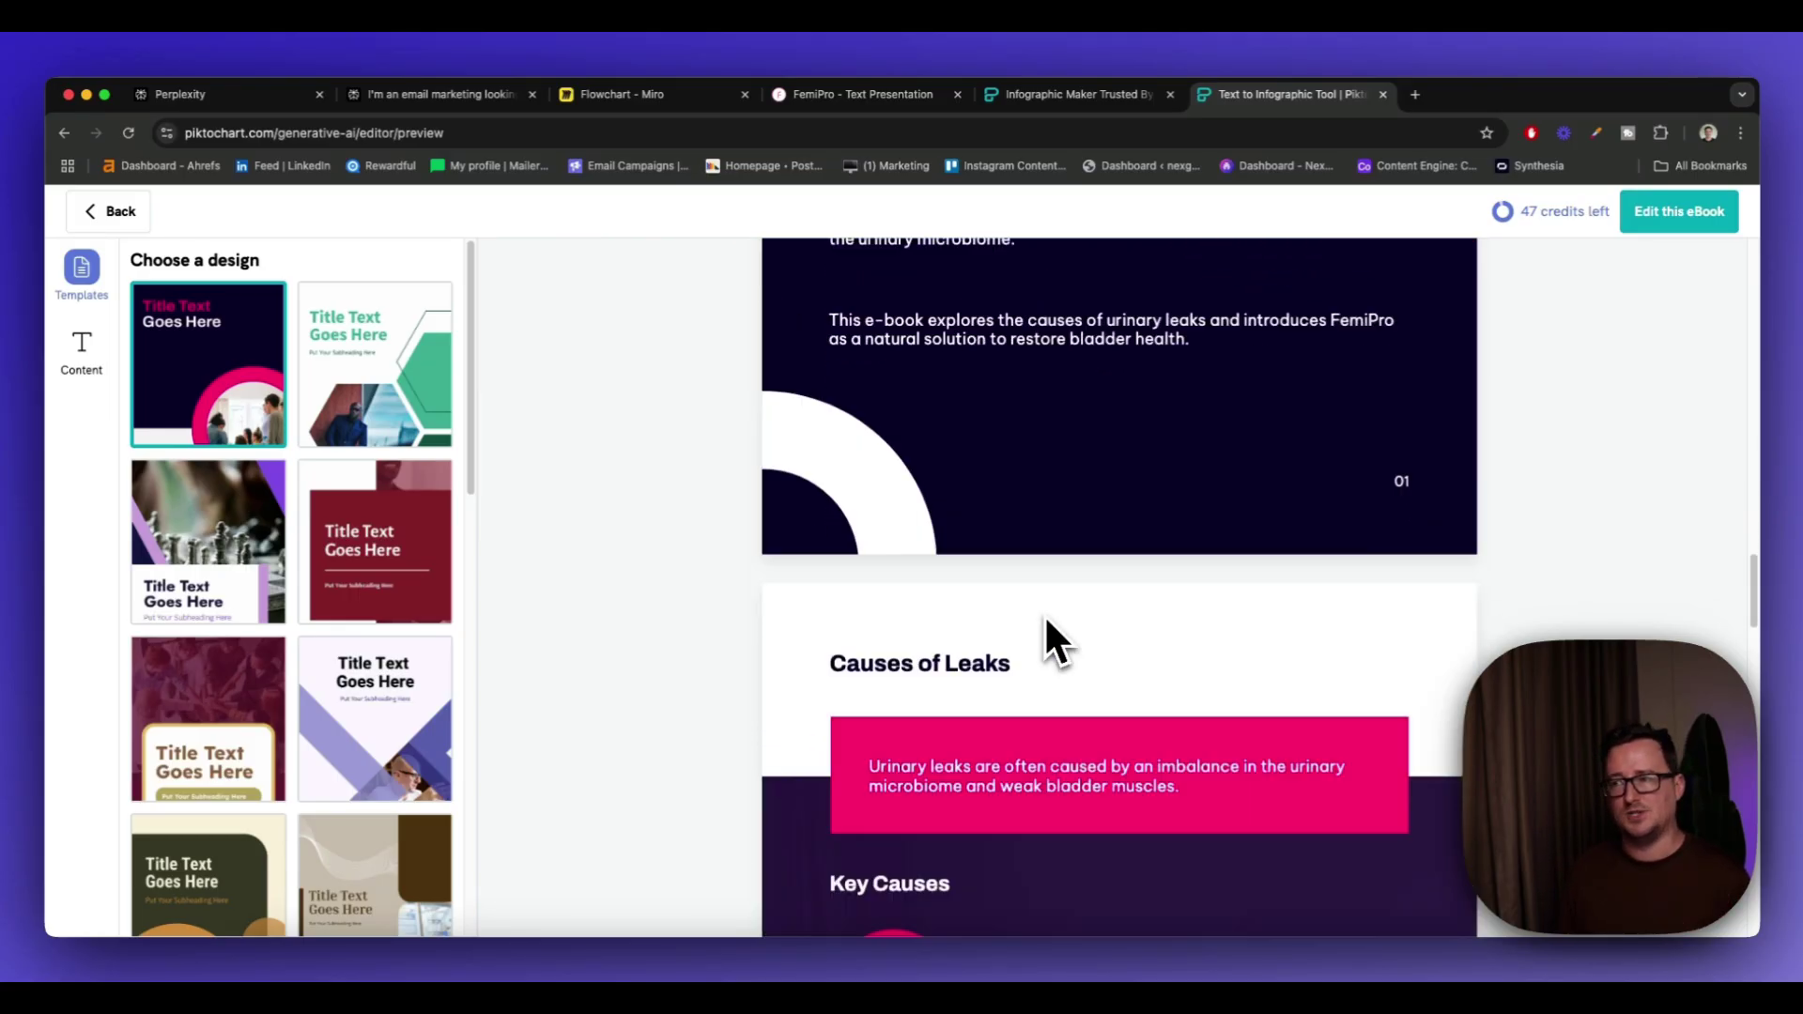
scroll(1043, 611, down, 2)
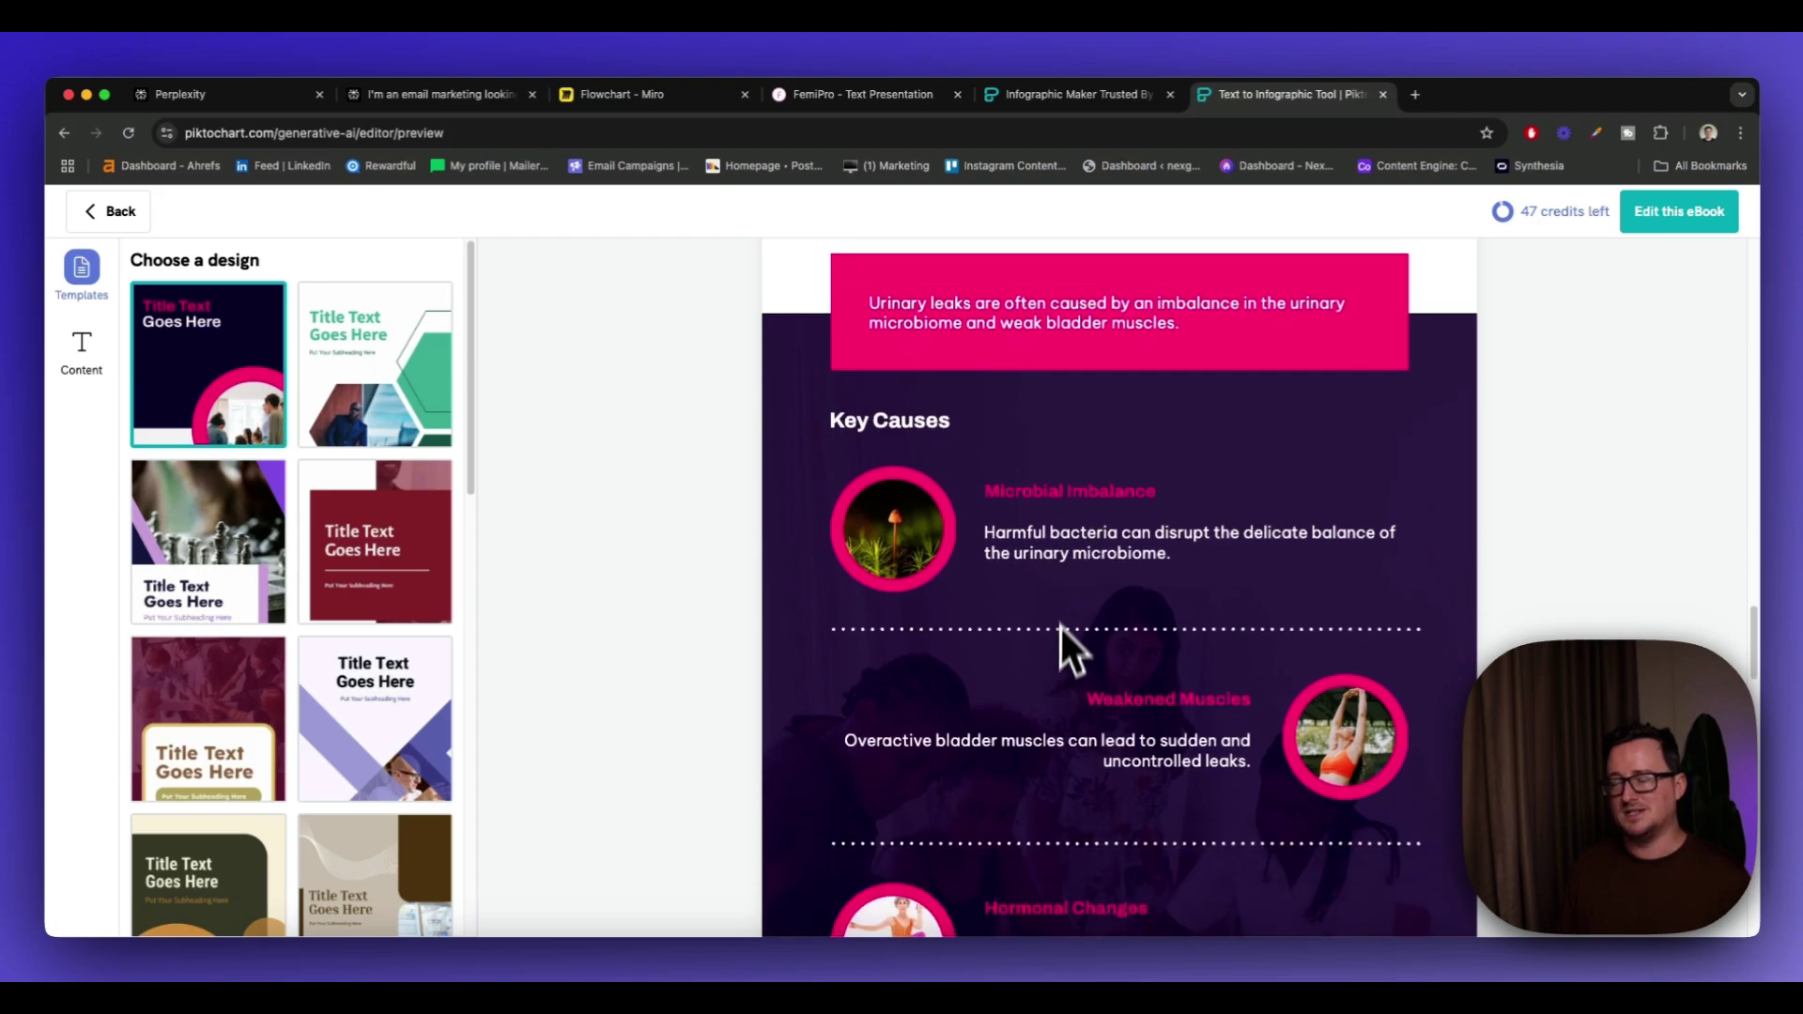
scroll(1061, 627, down, 10)
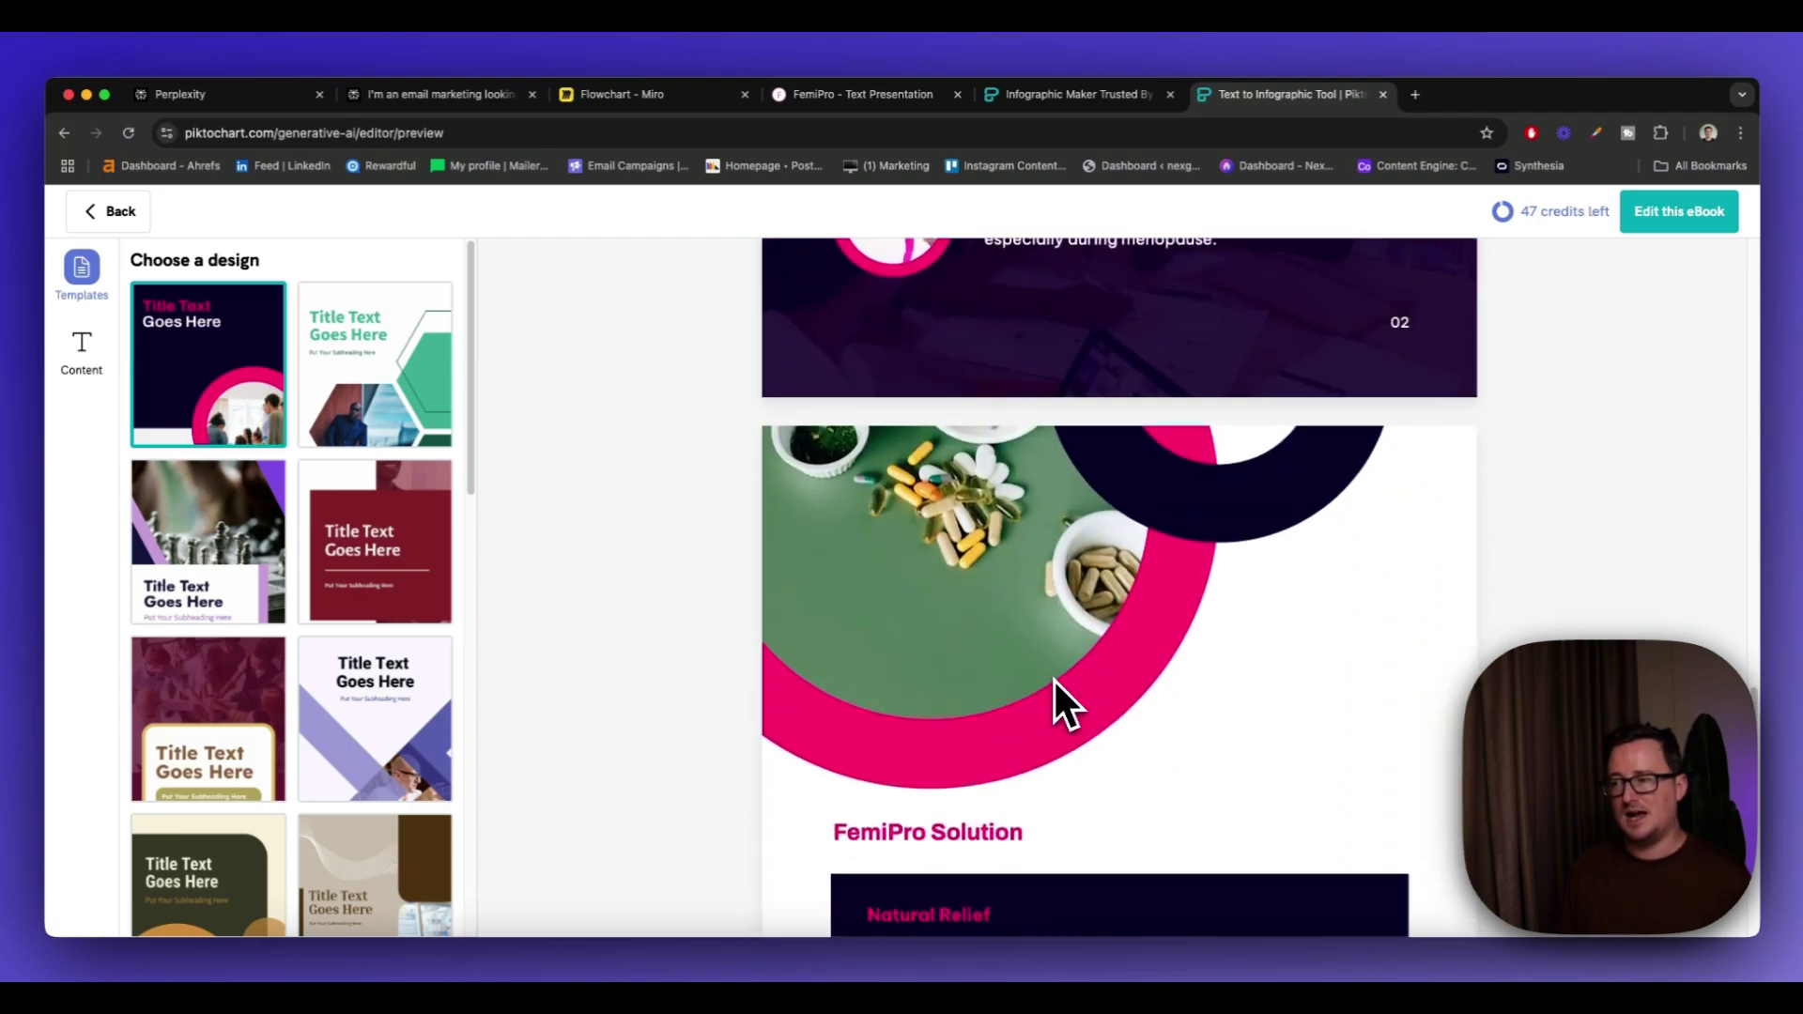
scroll(1052, 678, down, 2)
scroll(1080, 676, up, 4)
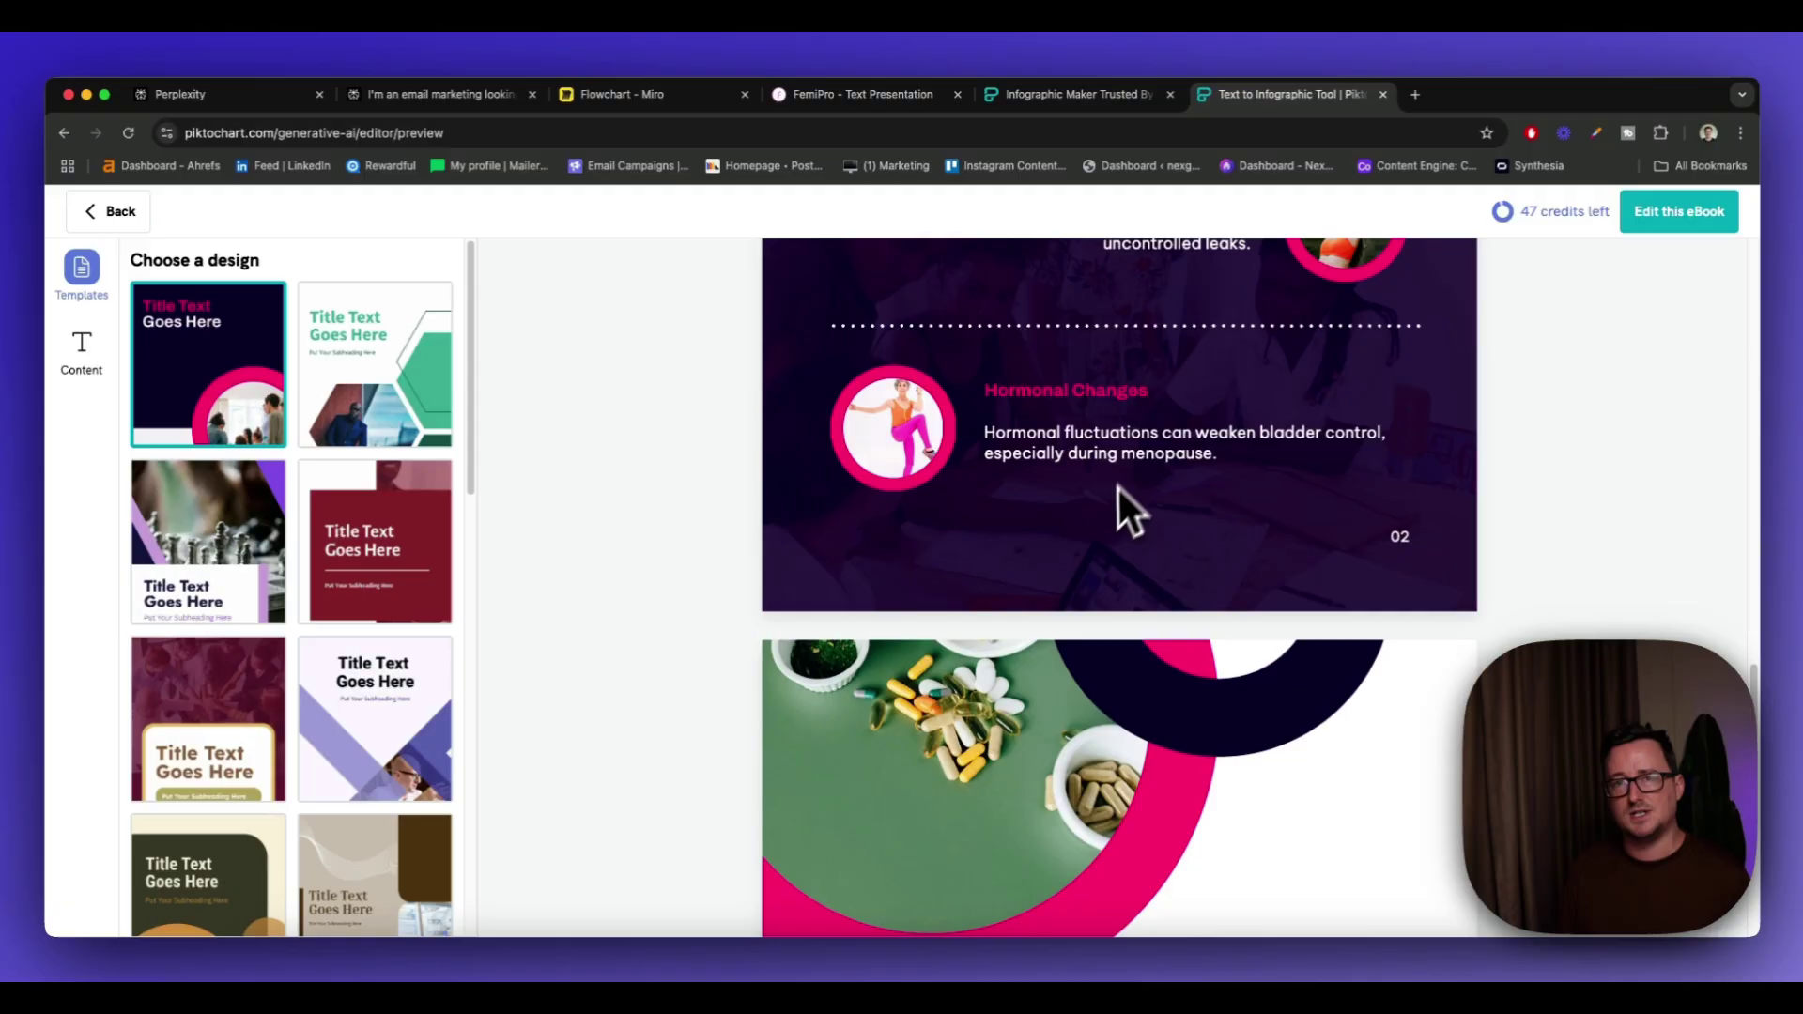
scroll(1113, 502, up, 4)
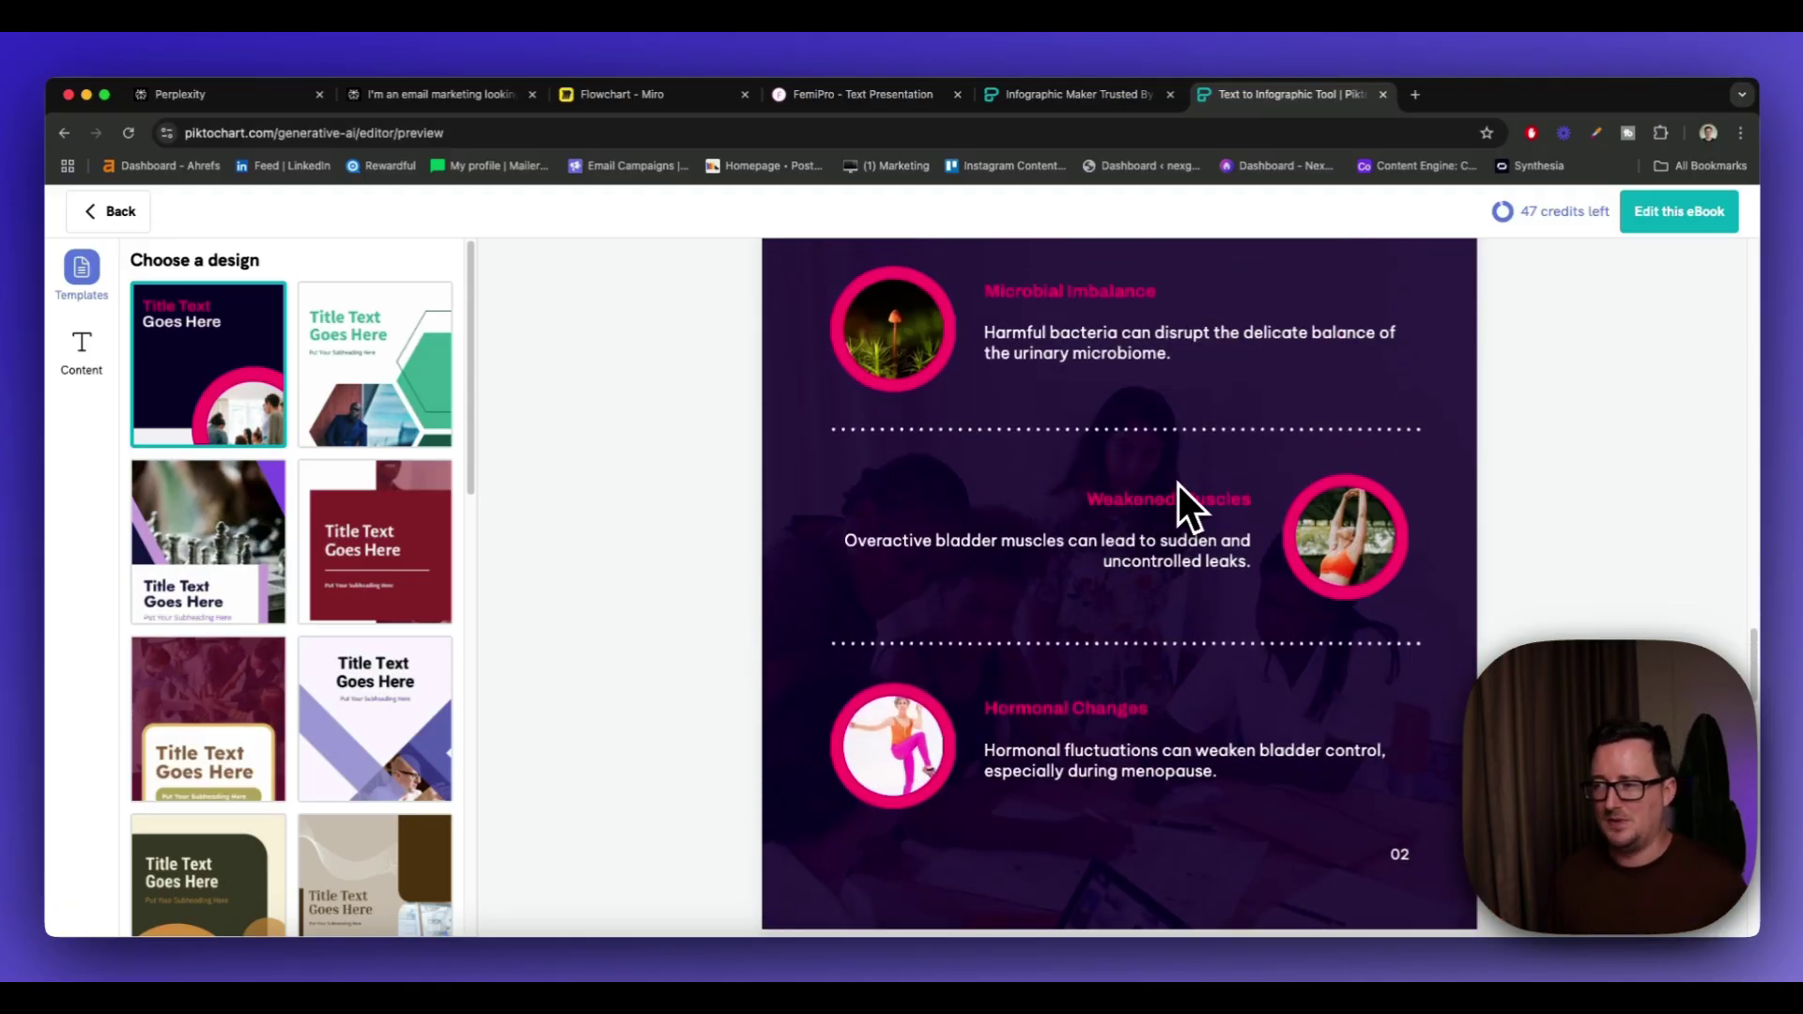
scroll(1158, 503, up, 2)
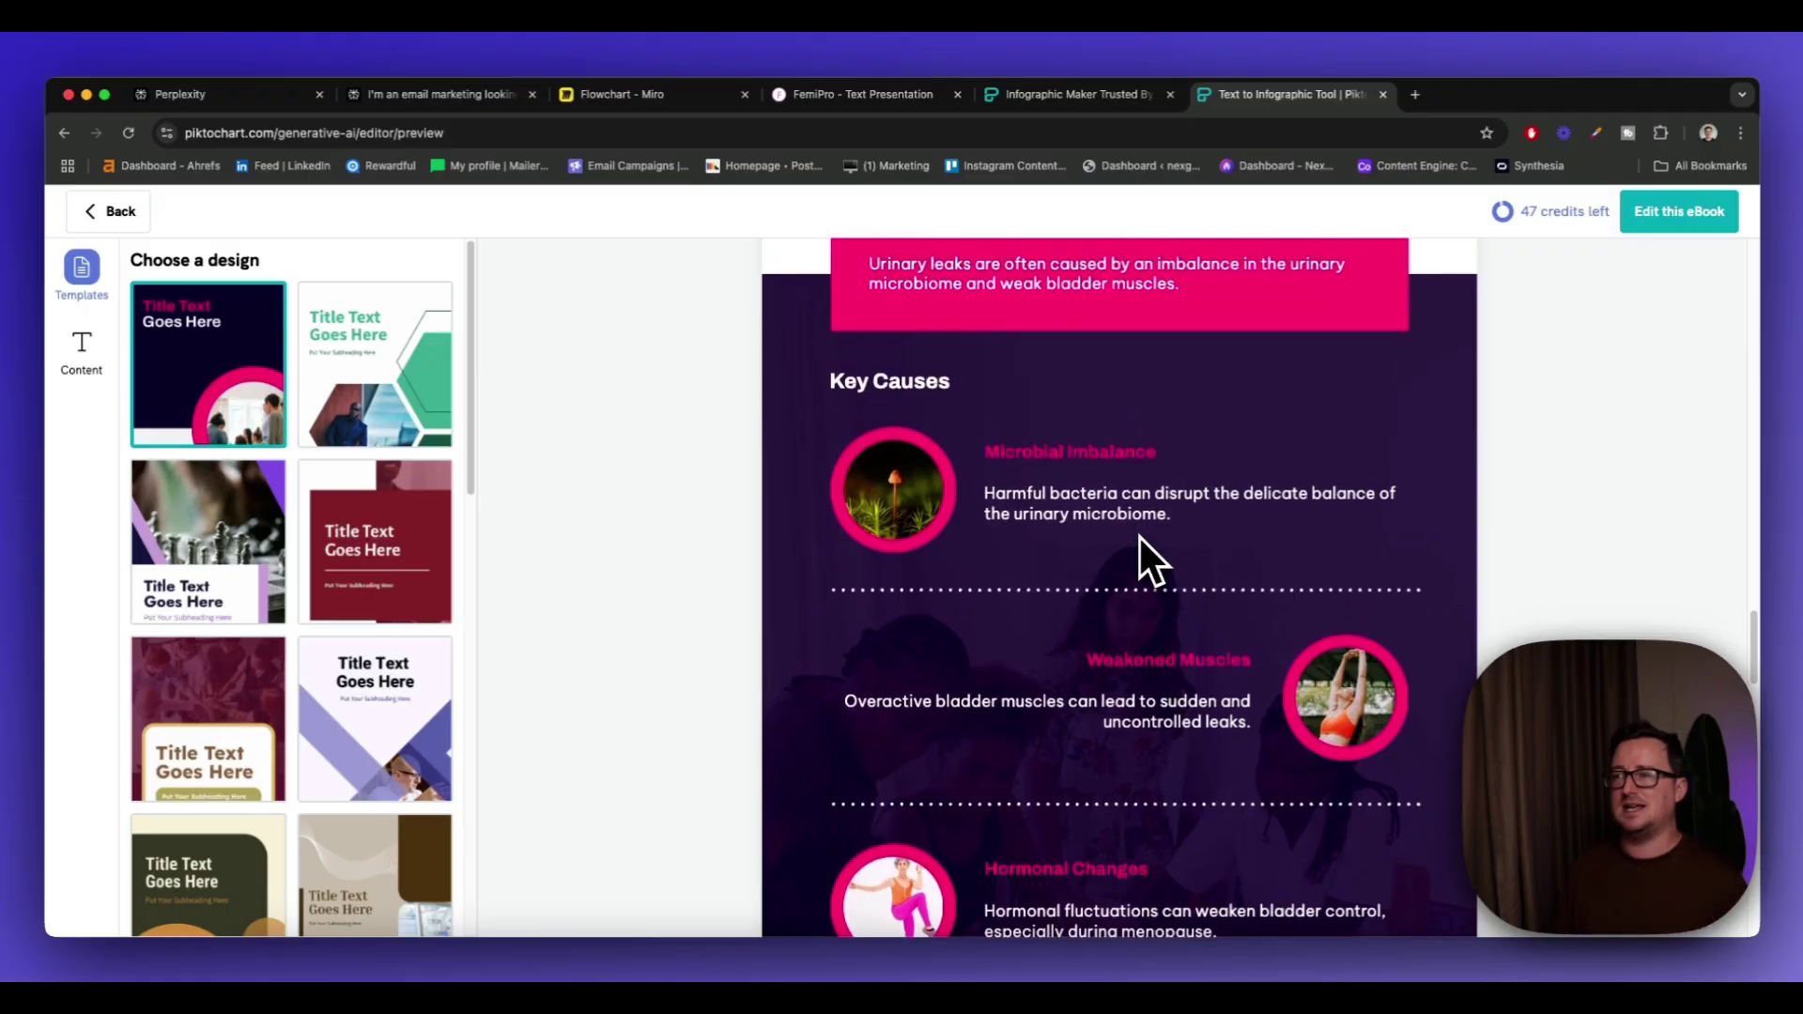
scroll(1140, 539, up, 1)
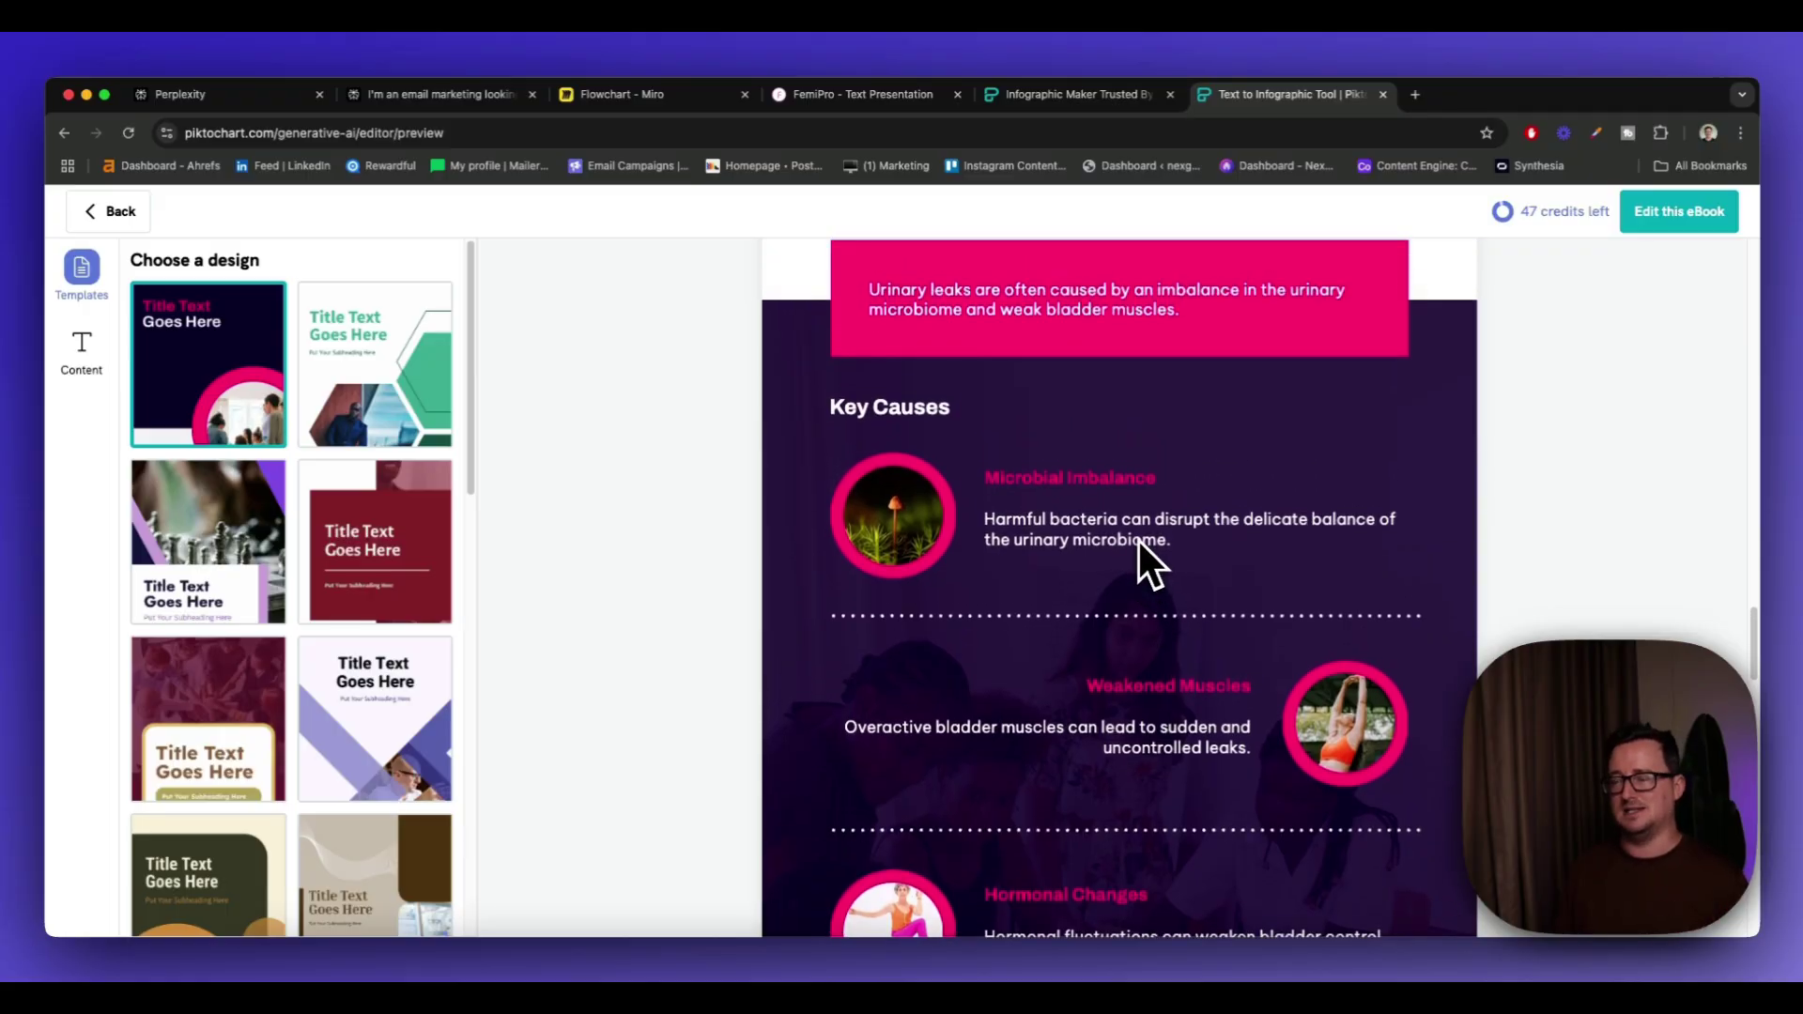
click(485, 101)
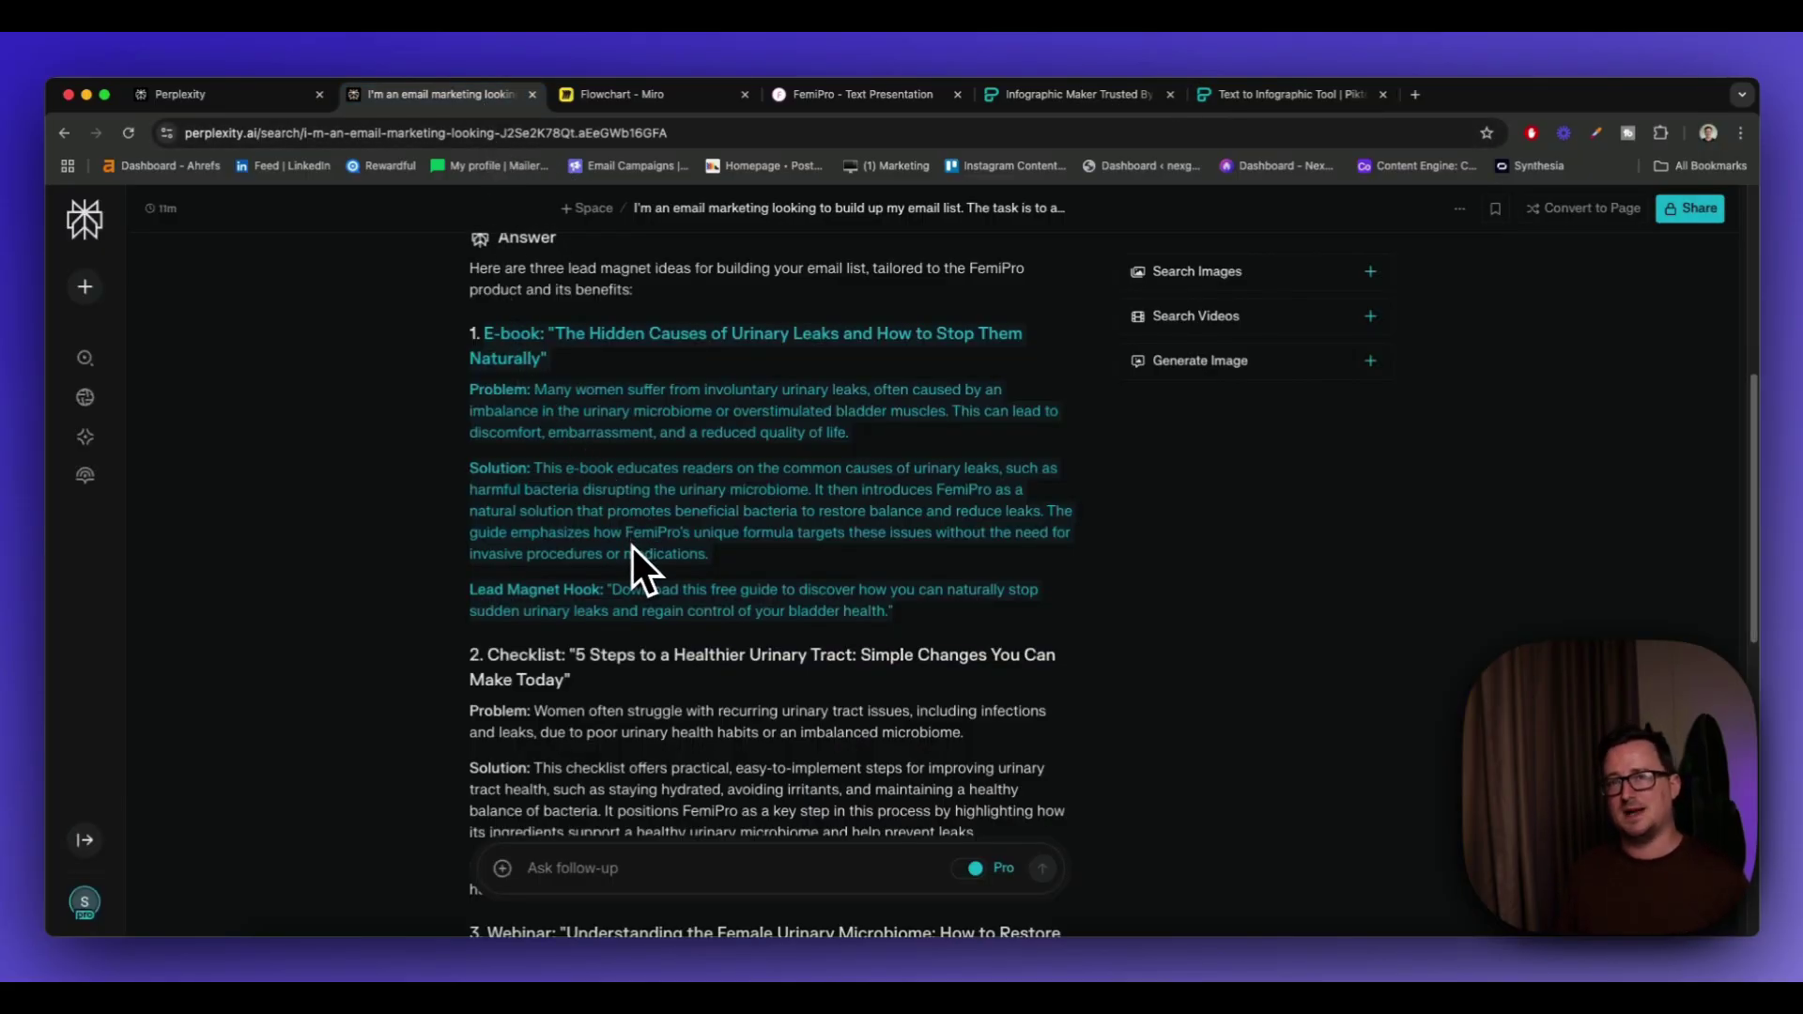
click(1239, 95)
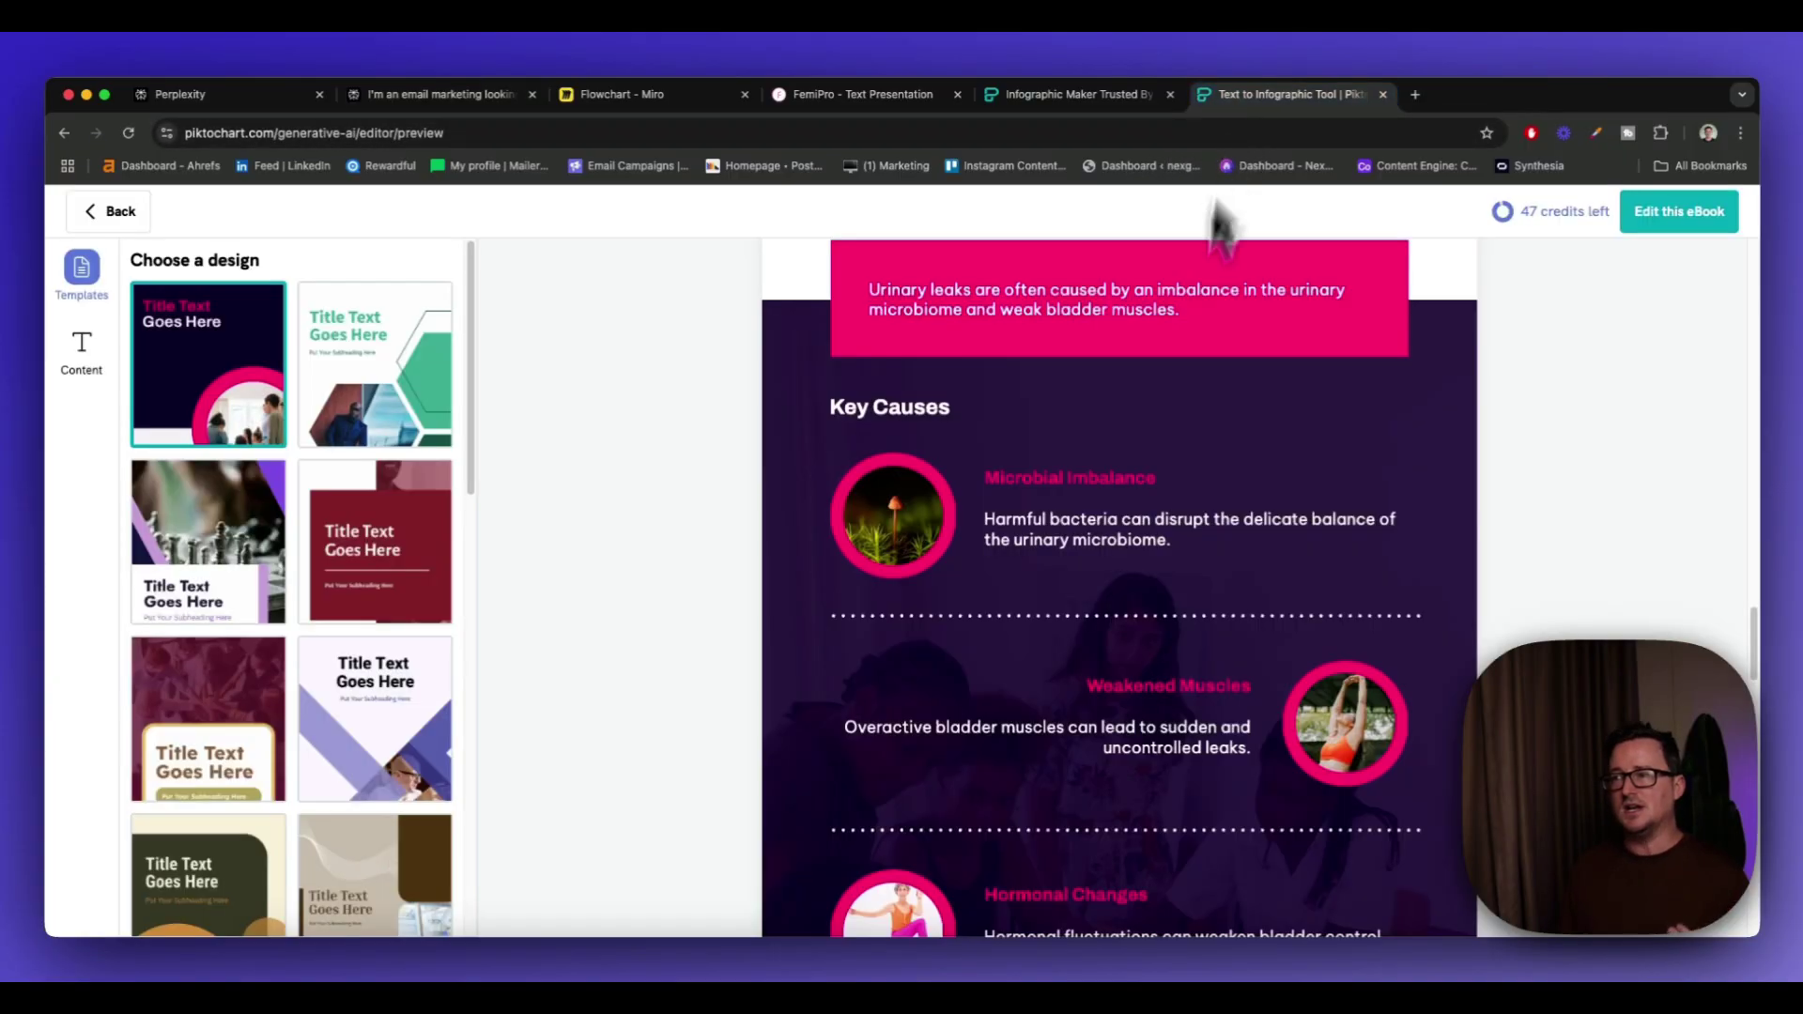
scroll(1133, 498, up, 15)
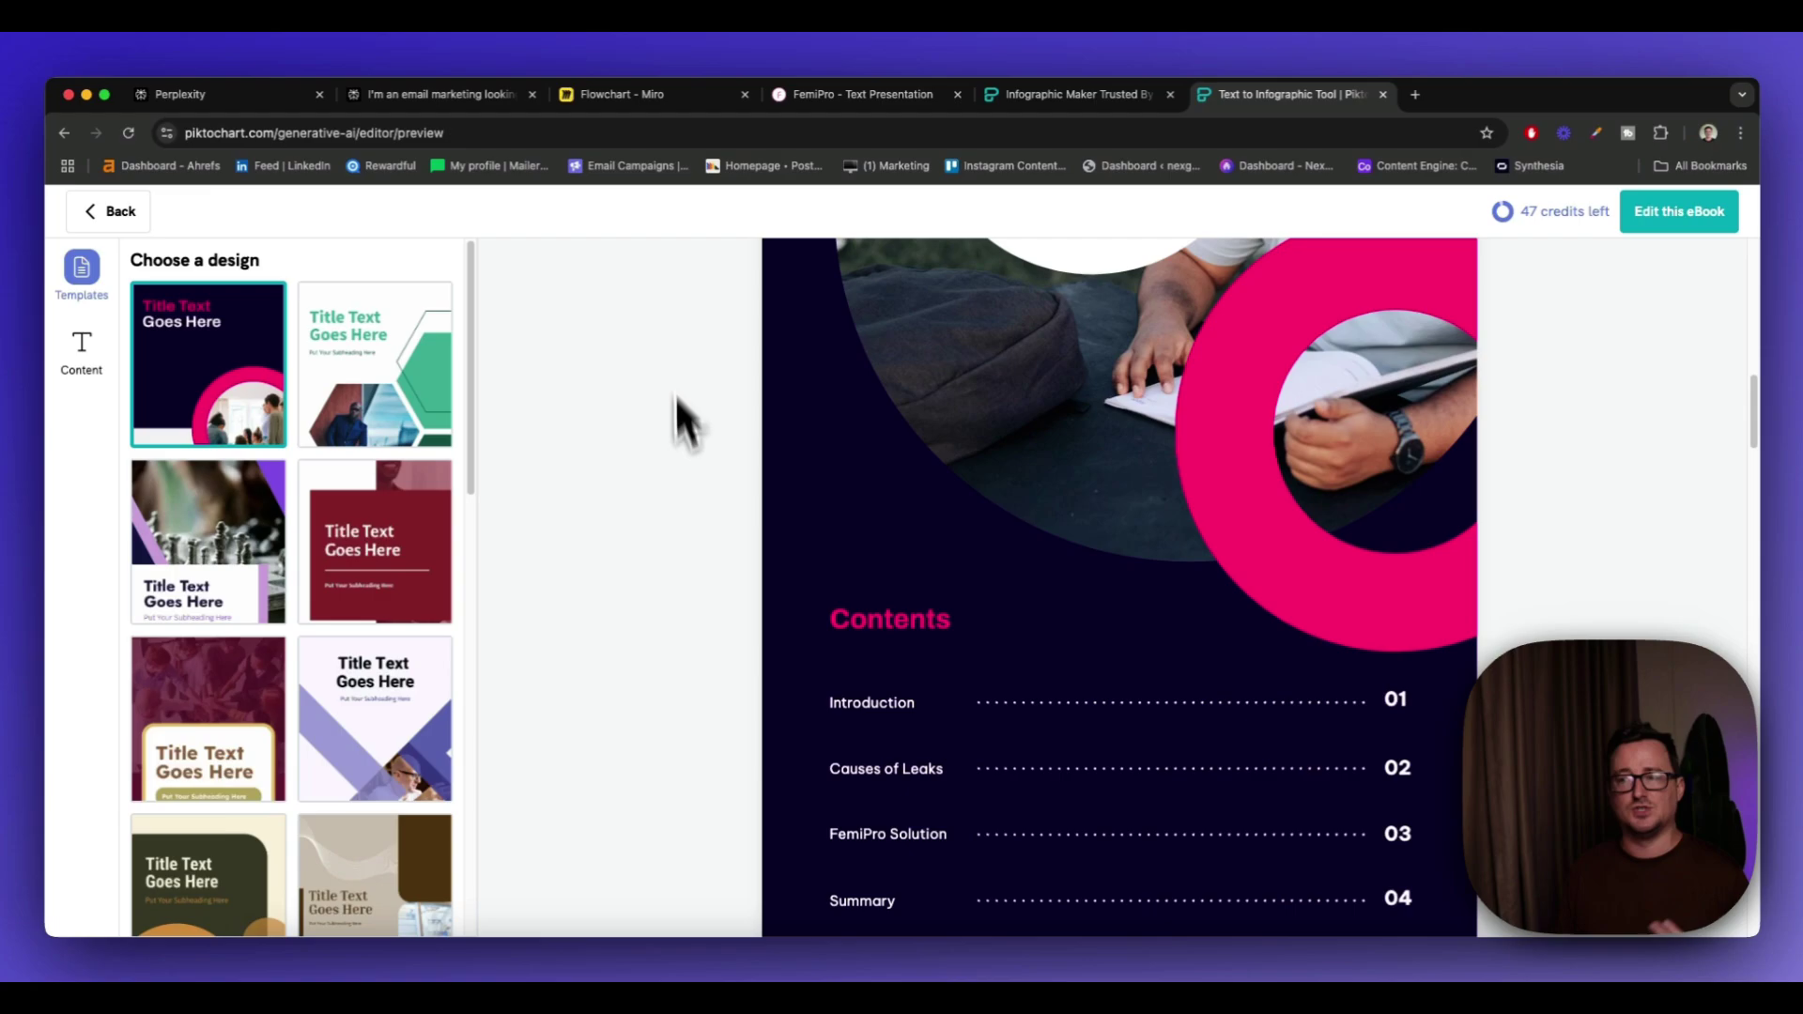
scroll(684, 501, up, 2)
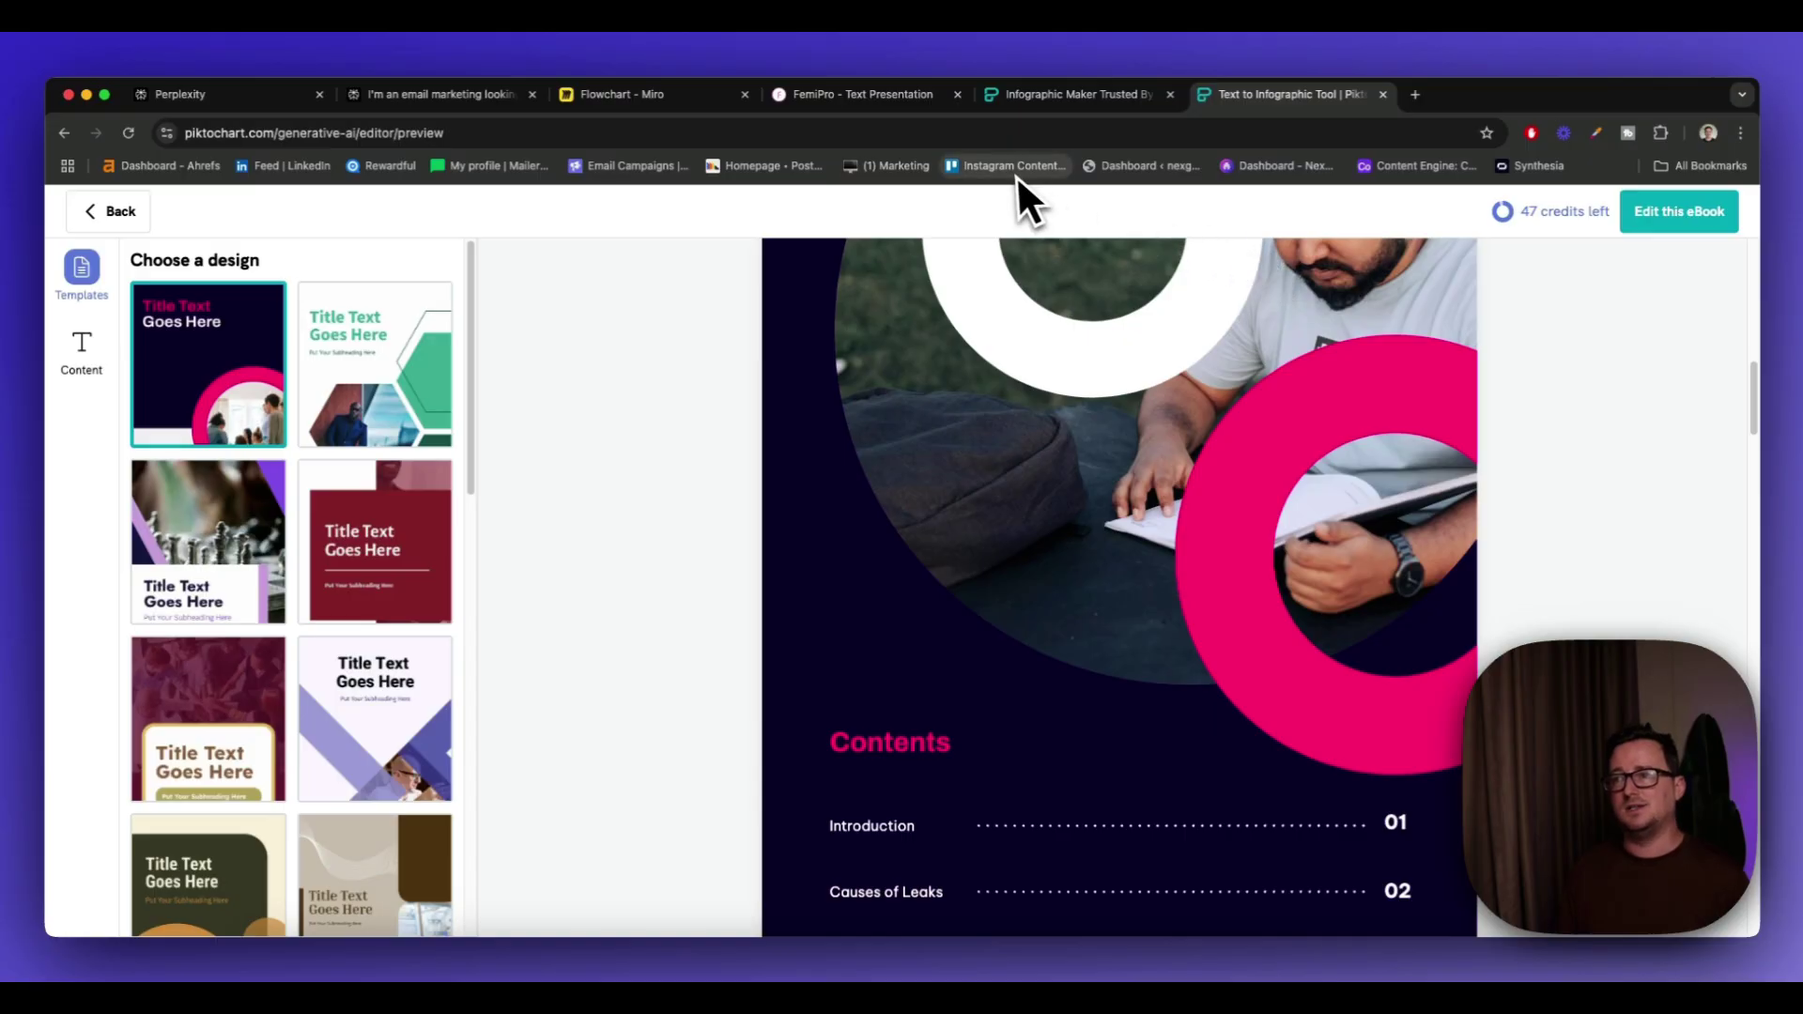
click(907, 105)
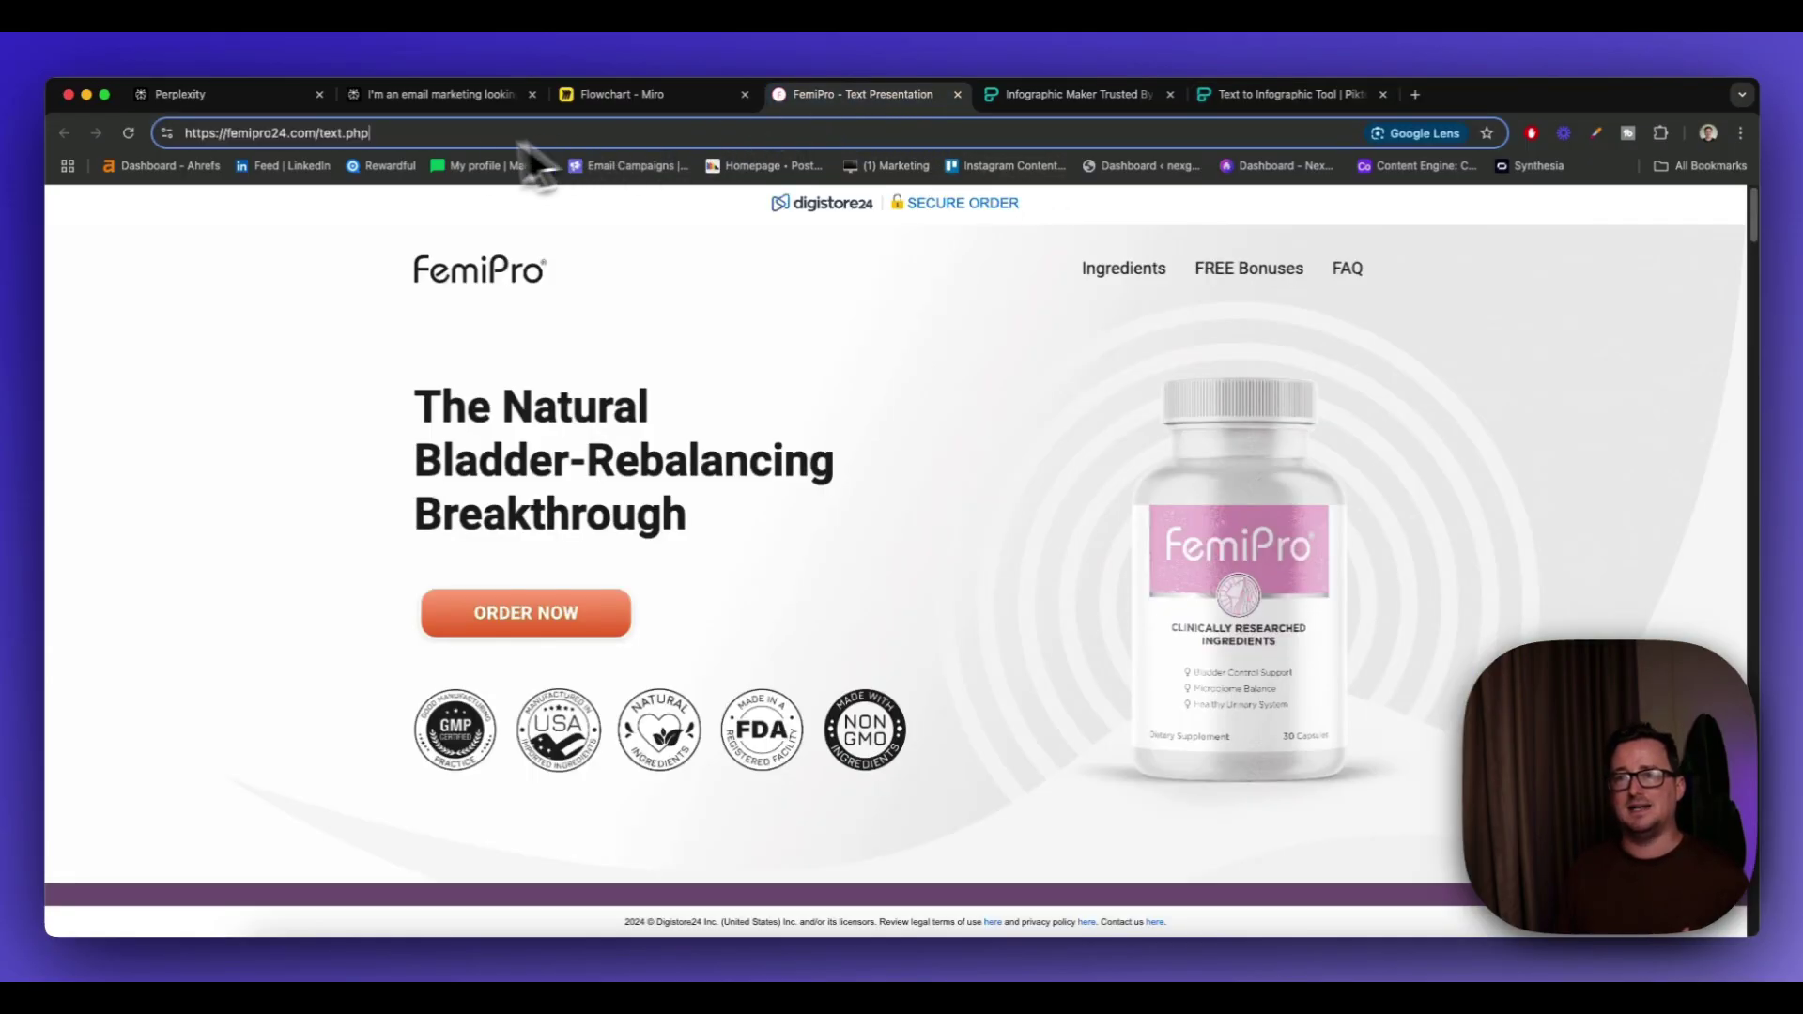
click(1237, 104)
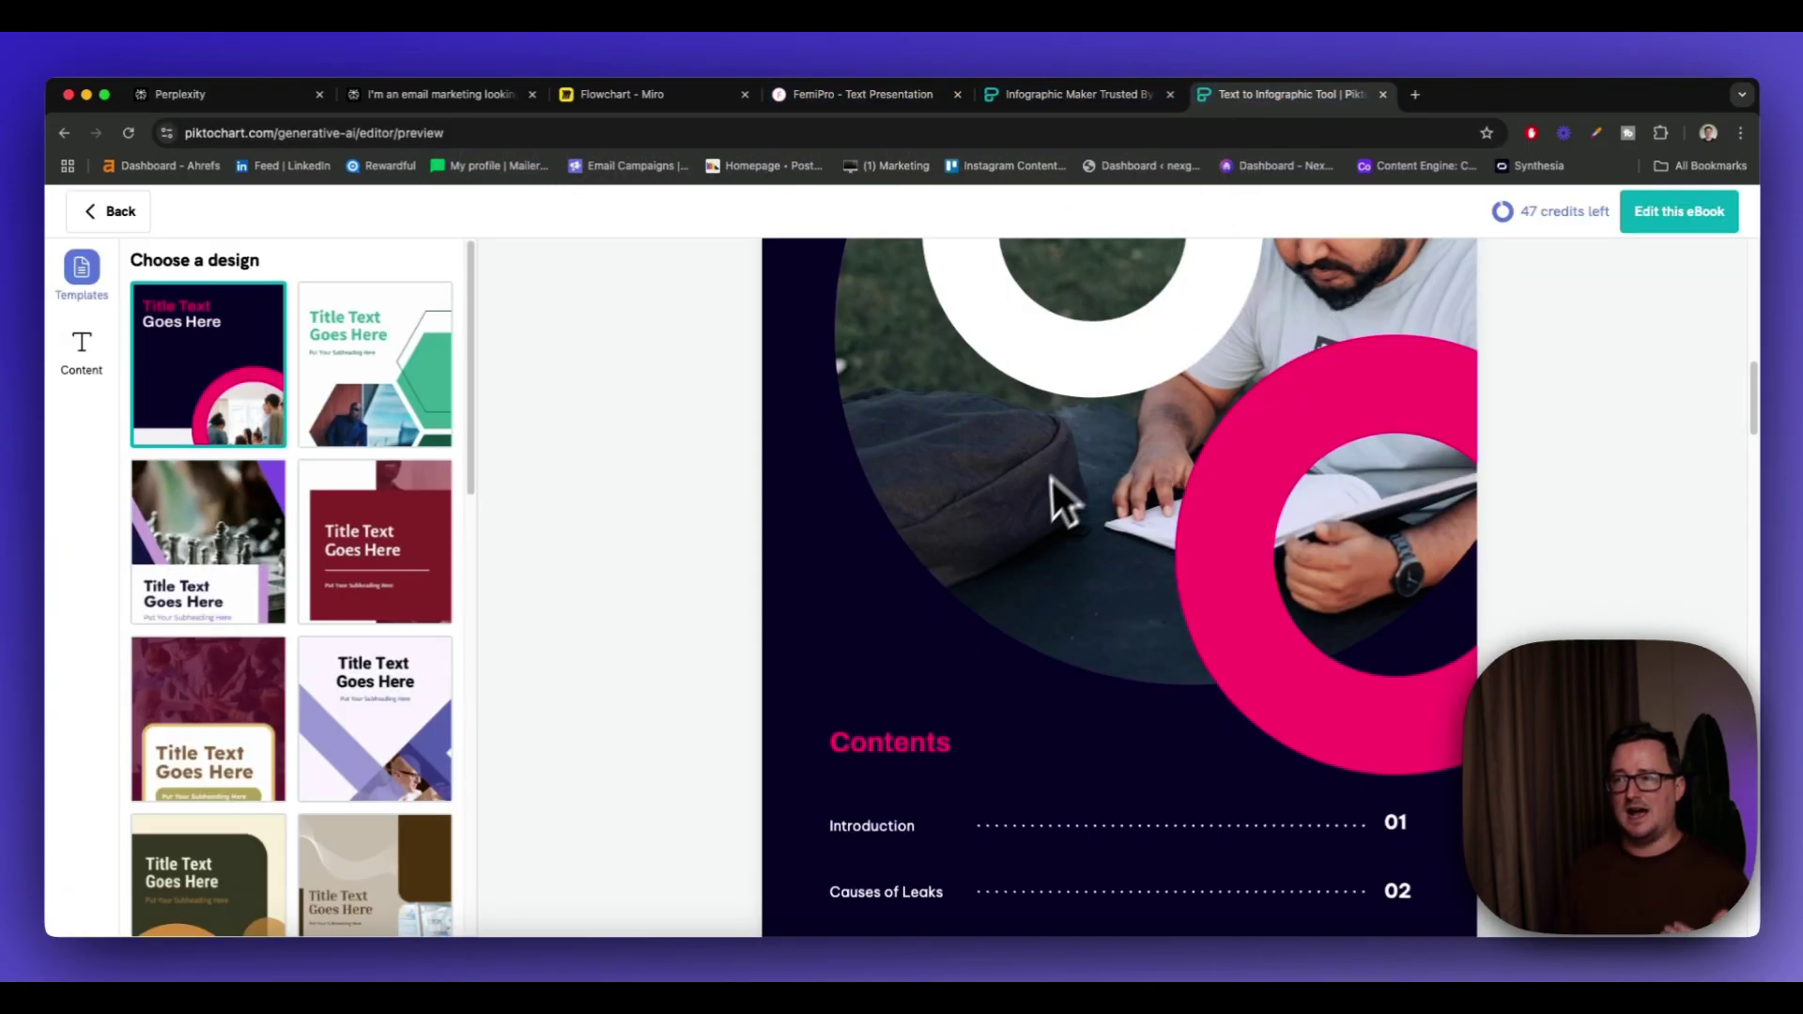
scroll(1497, 545, down, 10)
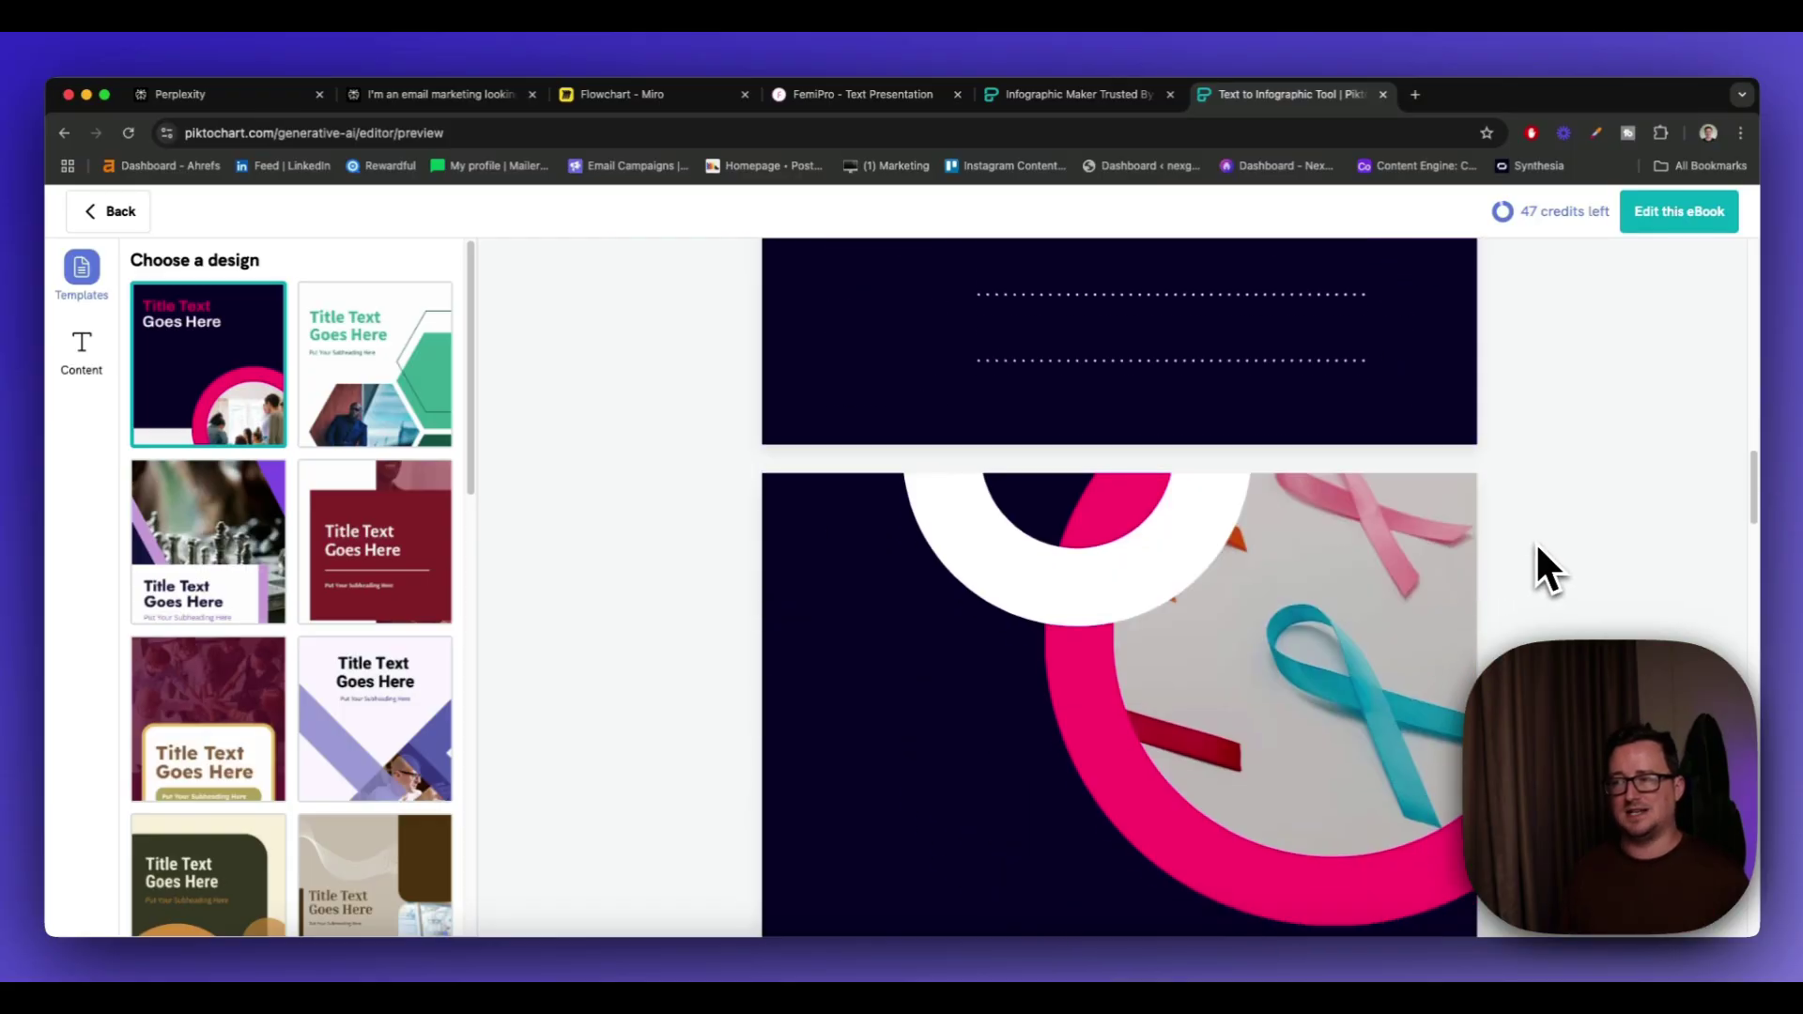
scroll(1536, 545, down, 5)
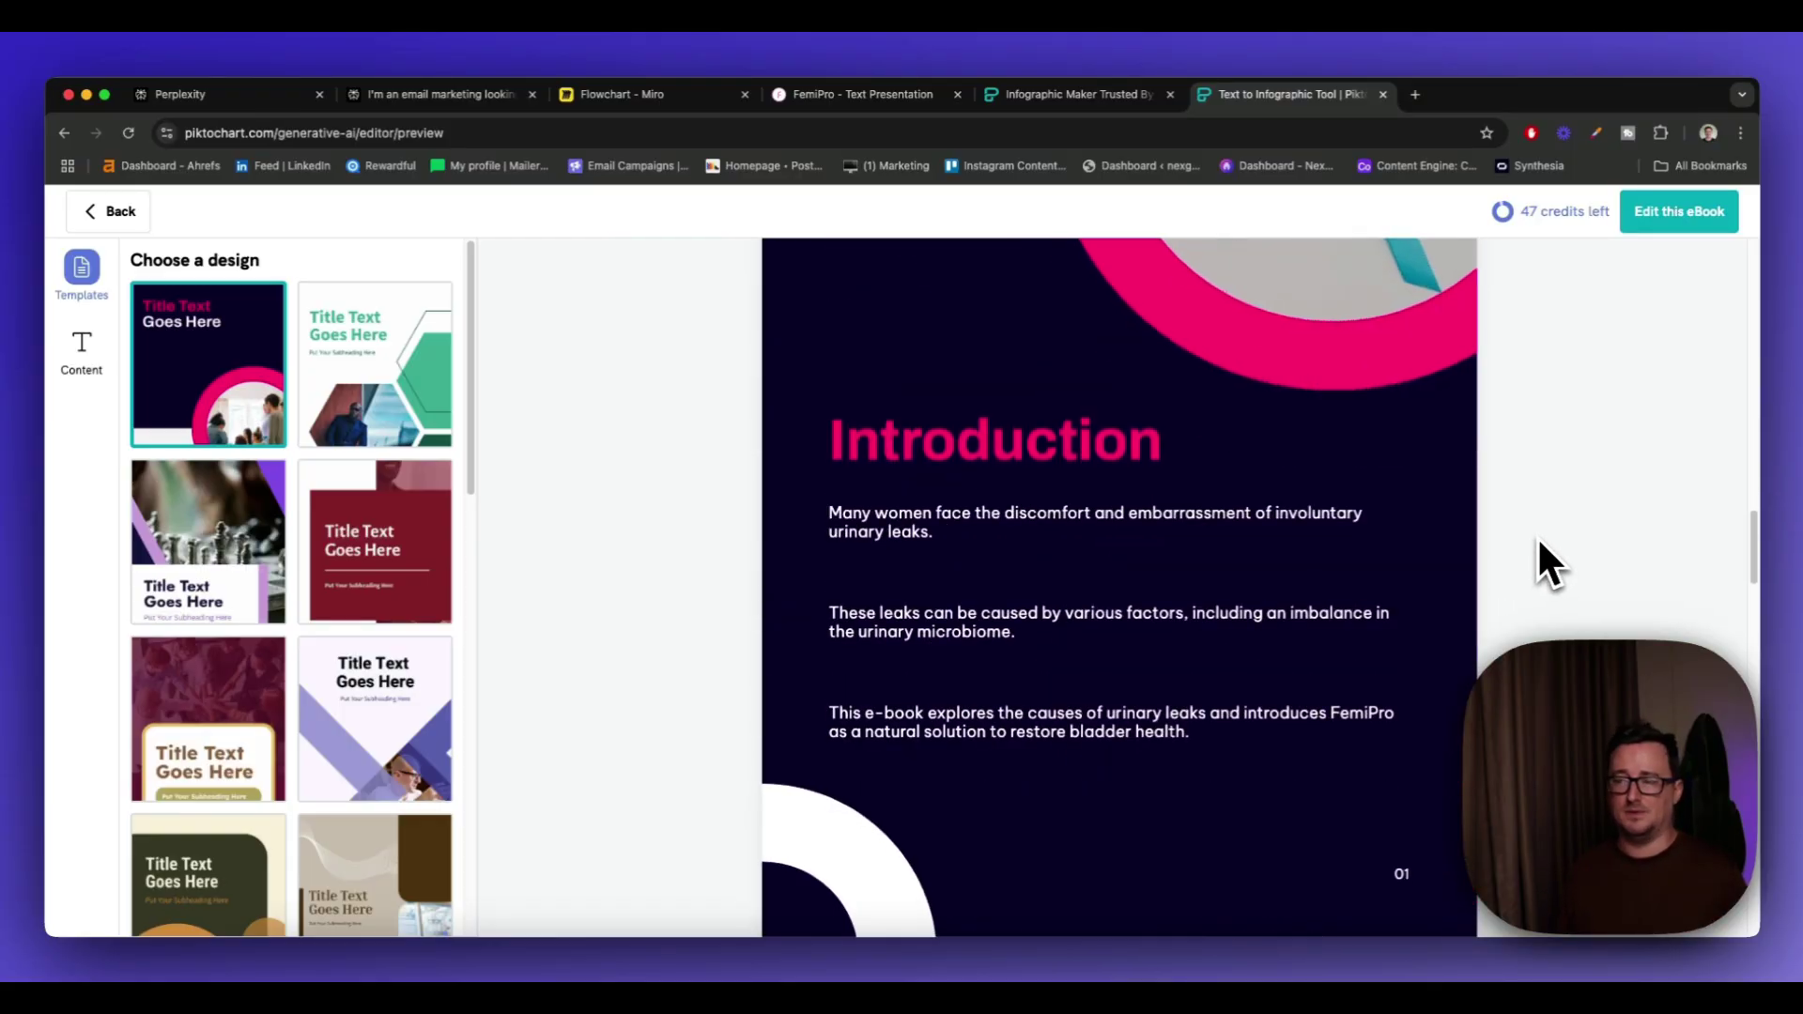
scroll(1538, 543, down, 4)
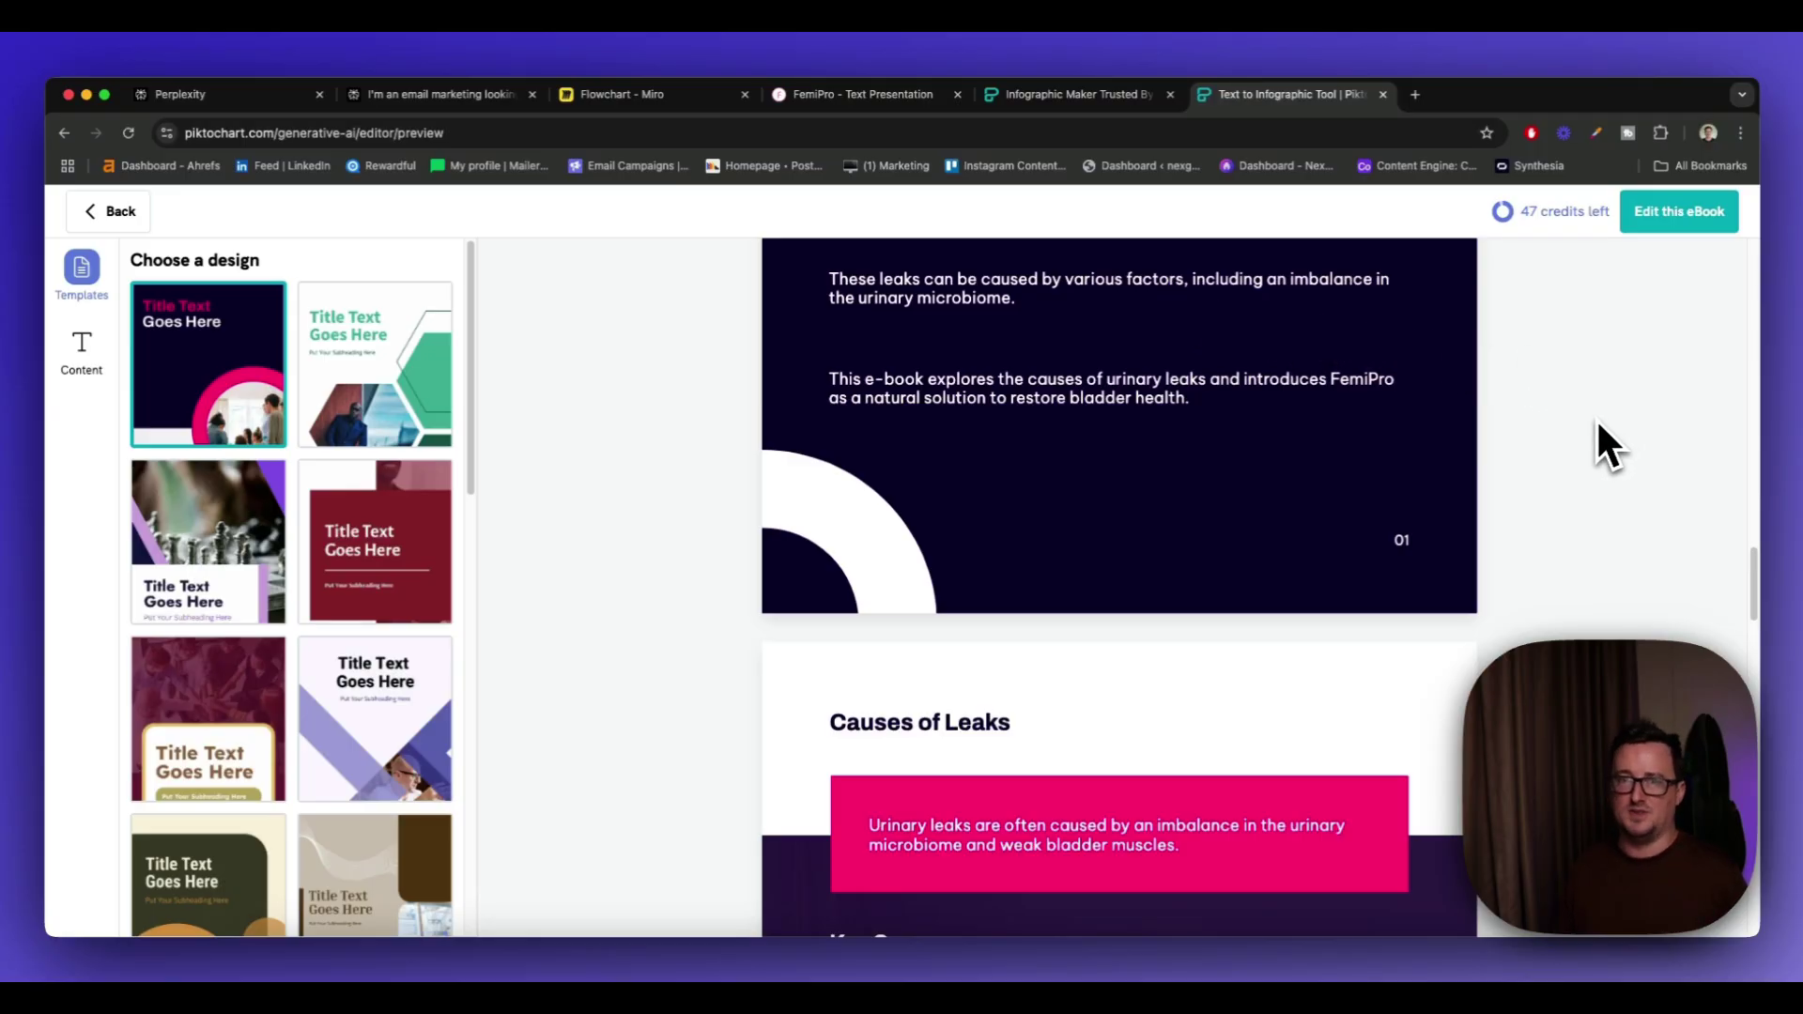
scroll(1596, 419, down, 10)
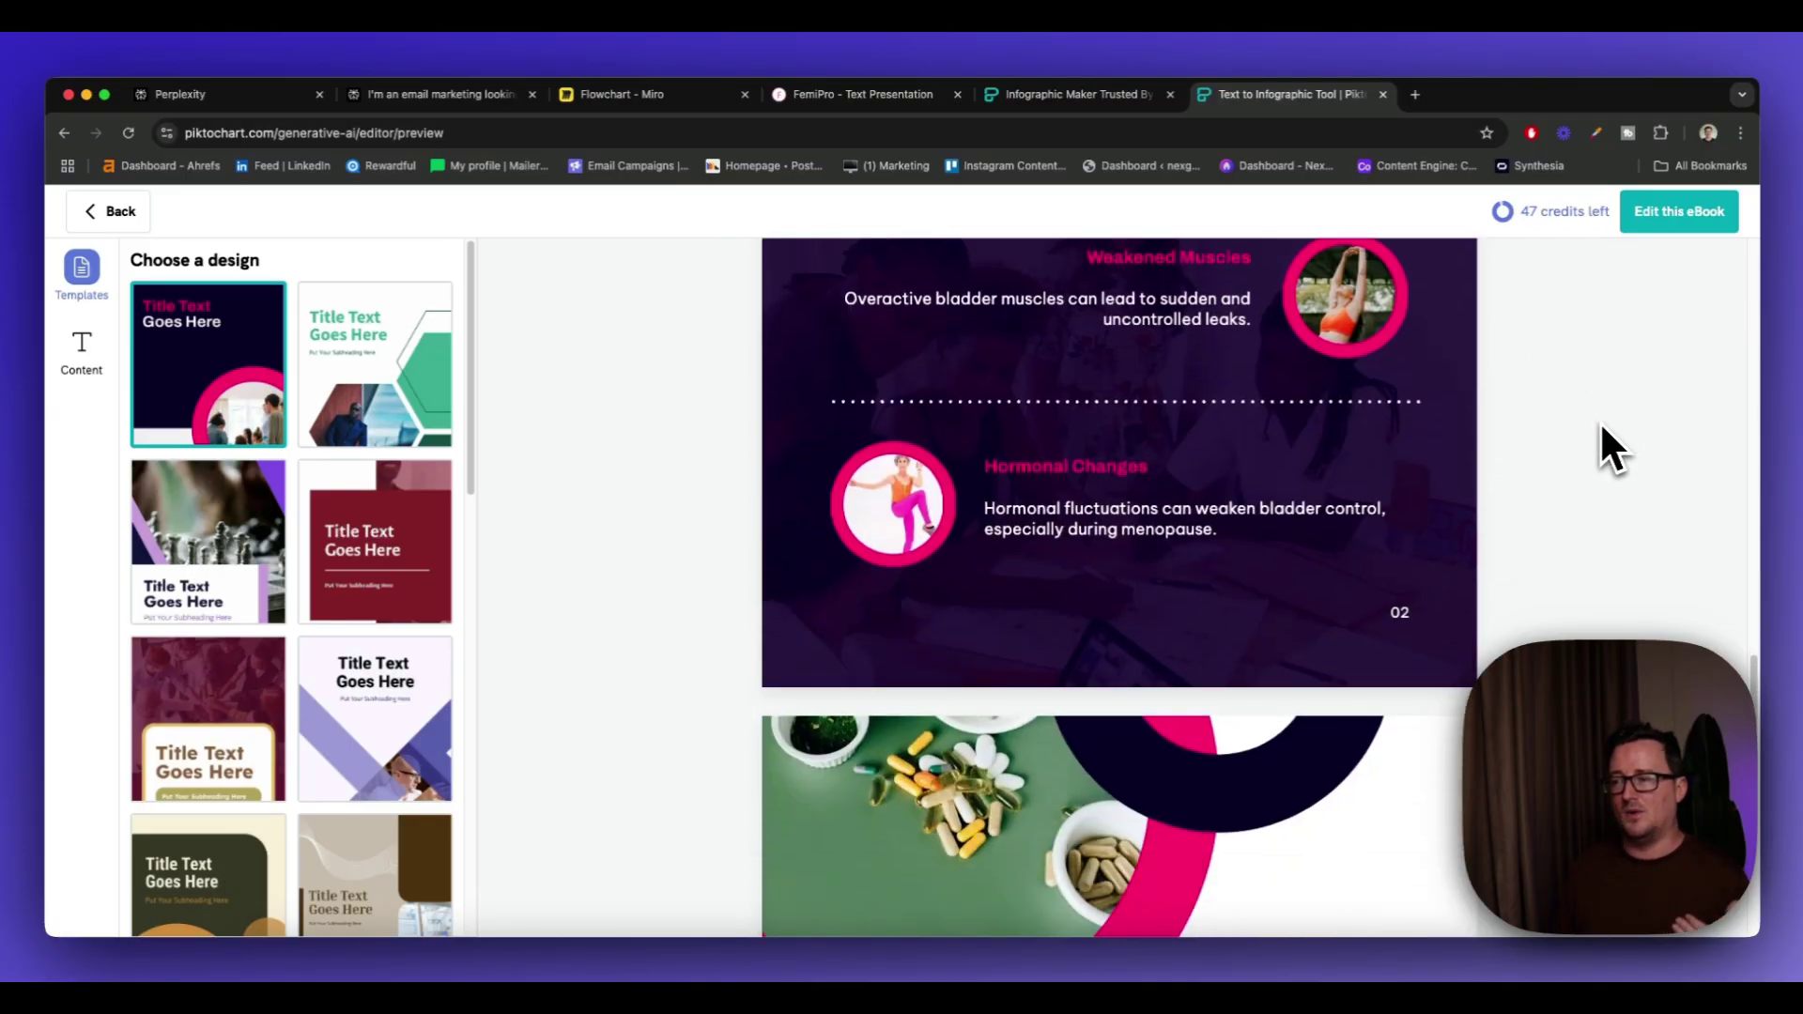
scroll(1600, 421, down, 4)
scroll(1600, 420, down, 4)
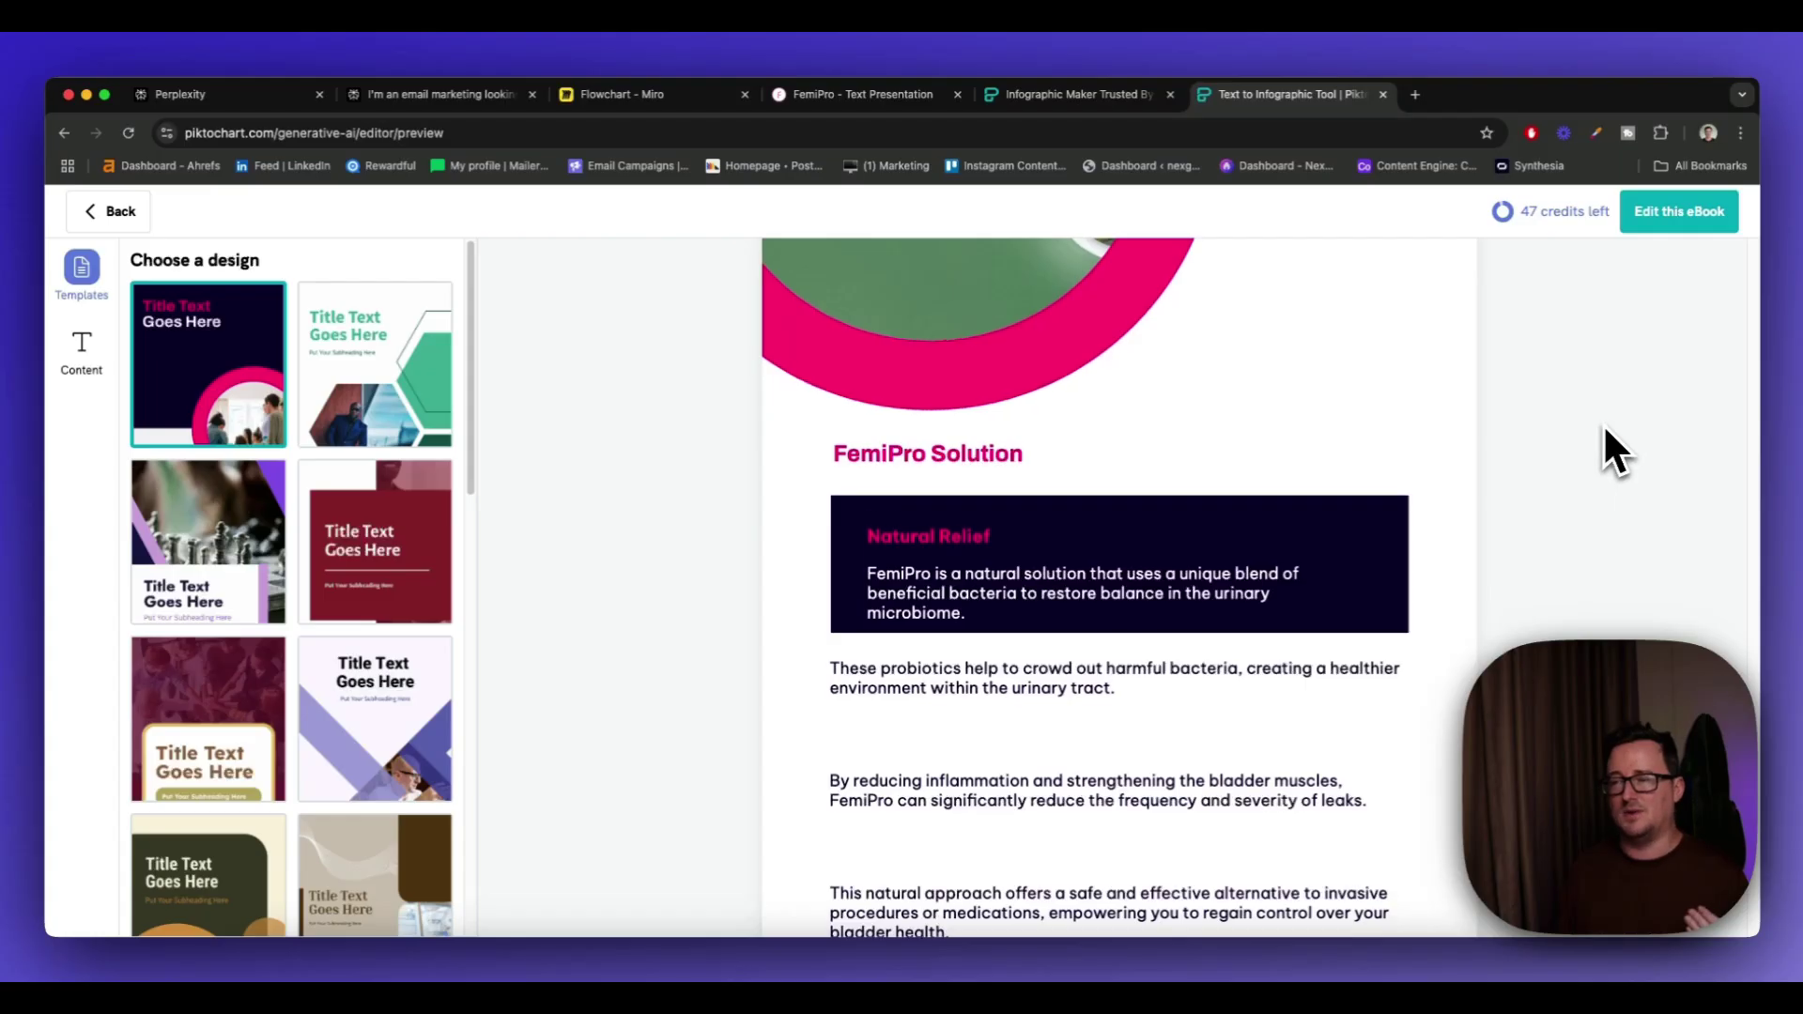
scroll(1603, 424, down, 12)
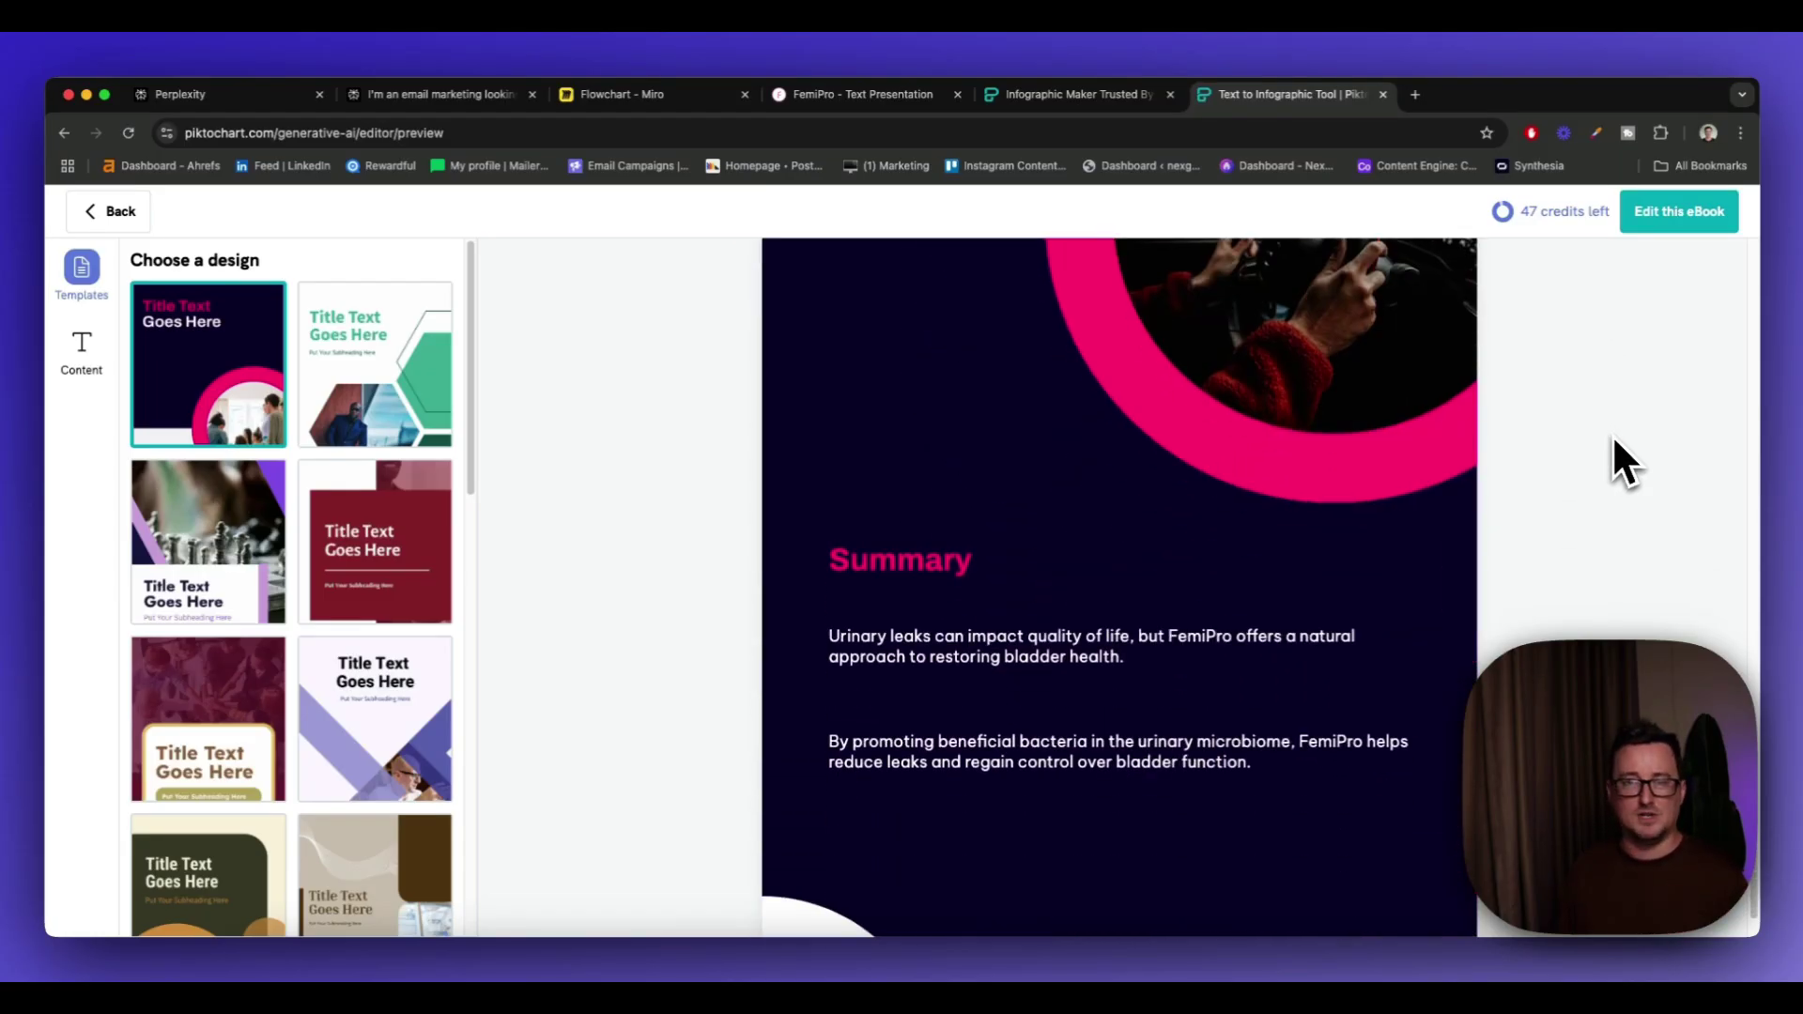
scroll(1612, 434, down, 2)
scroll(1611, 434, up, 8)
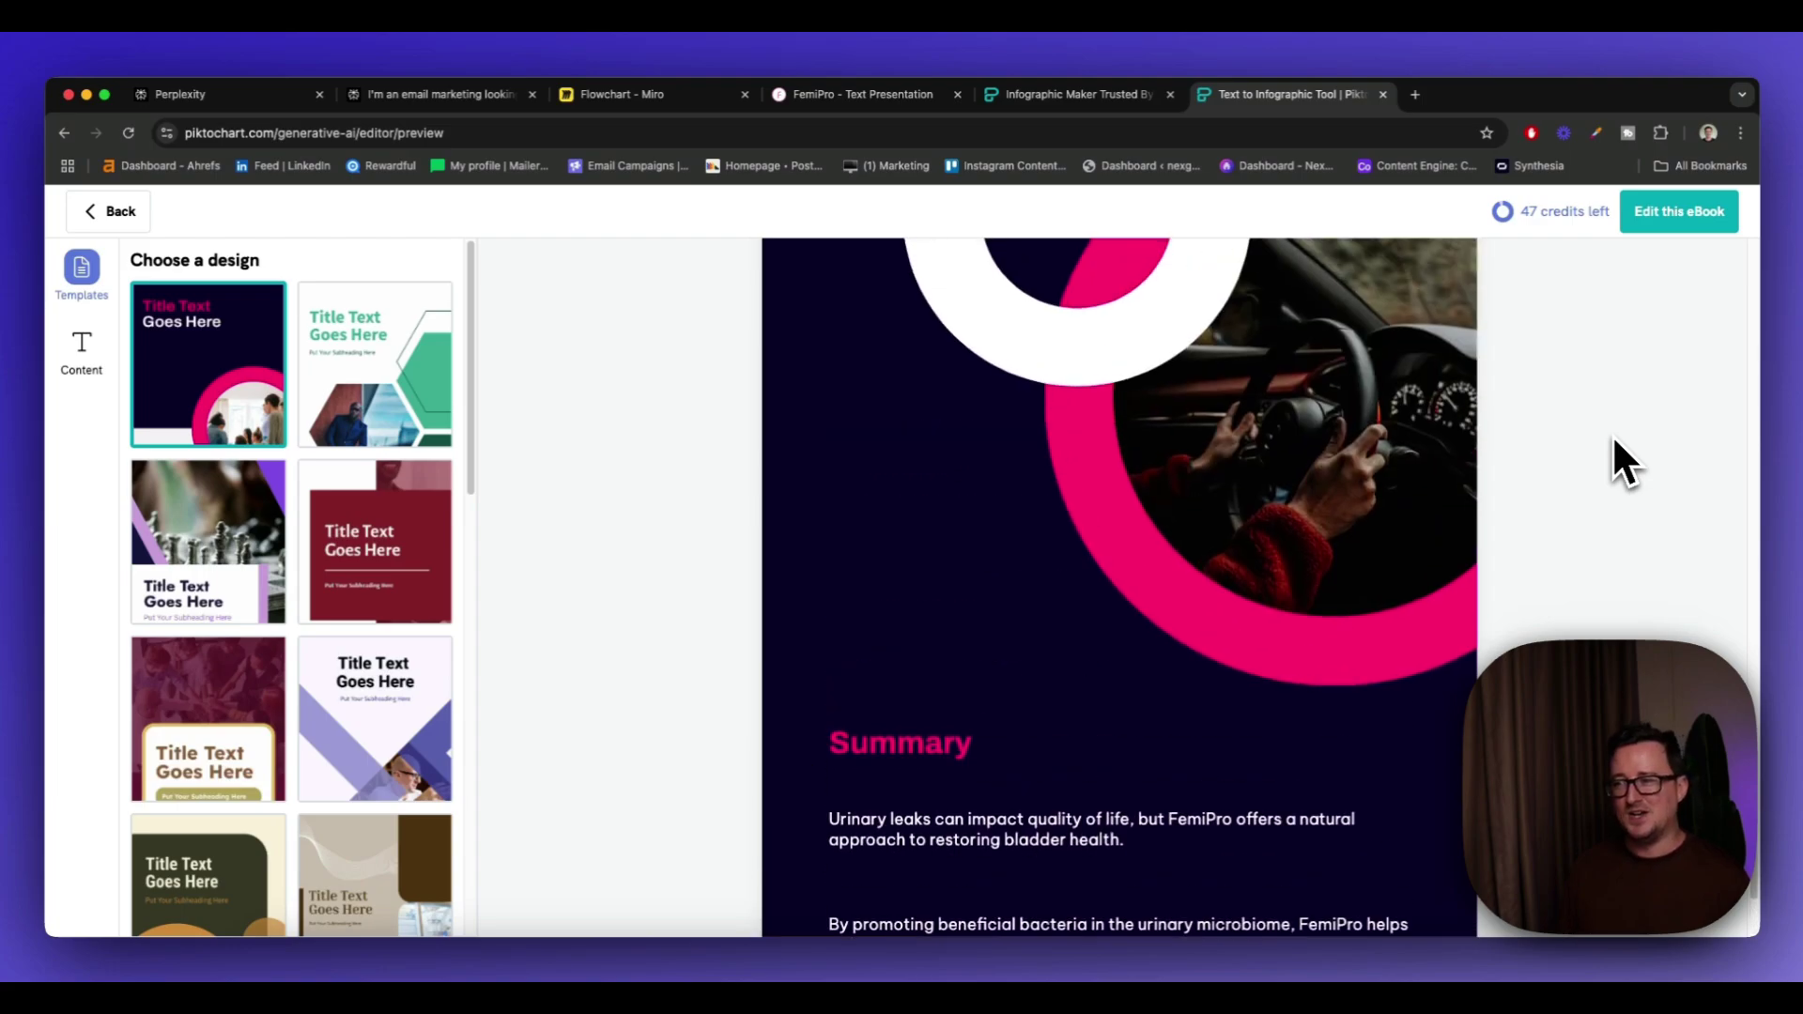
Revisit the Miro funnel flowchart and the Perplexity answer, then return to Piktochart's homepage
click(657, 94)
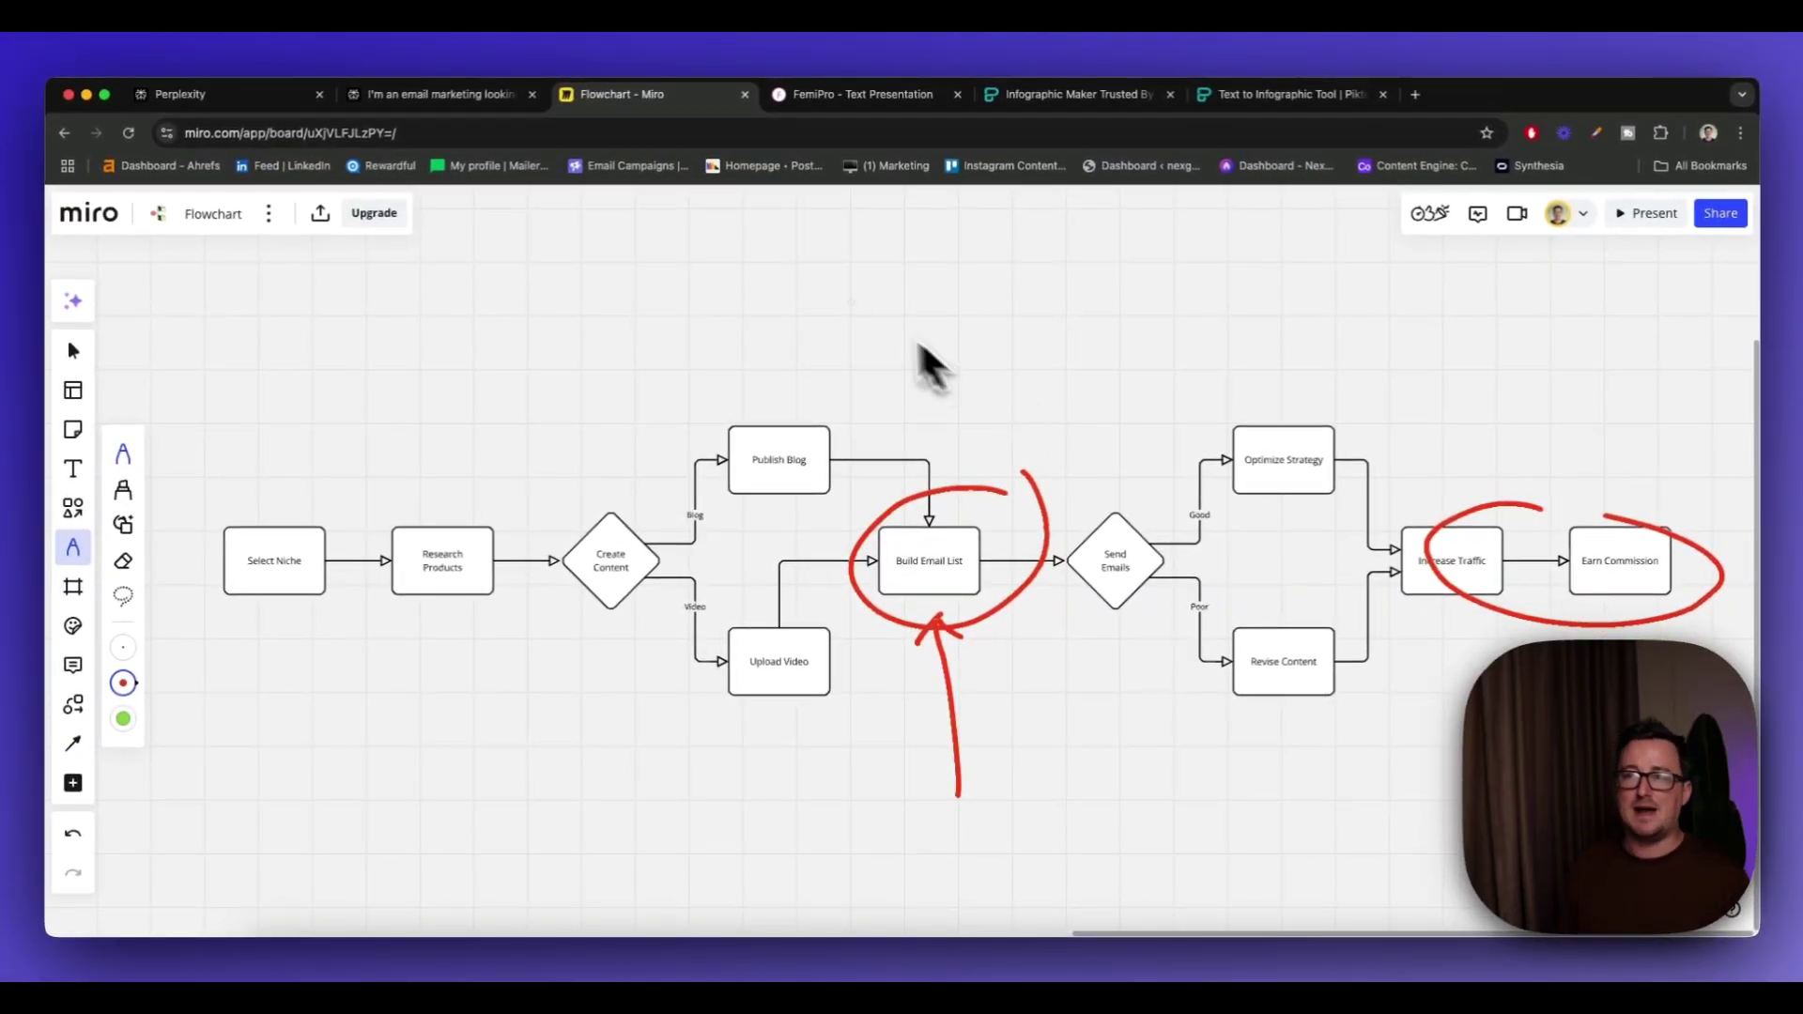
click(477, 100)
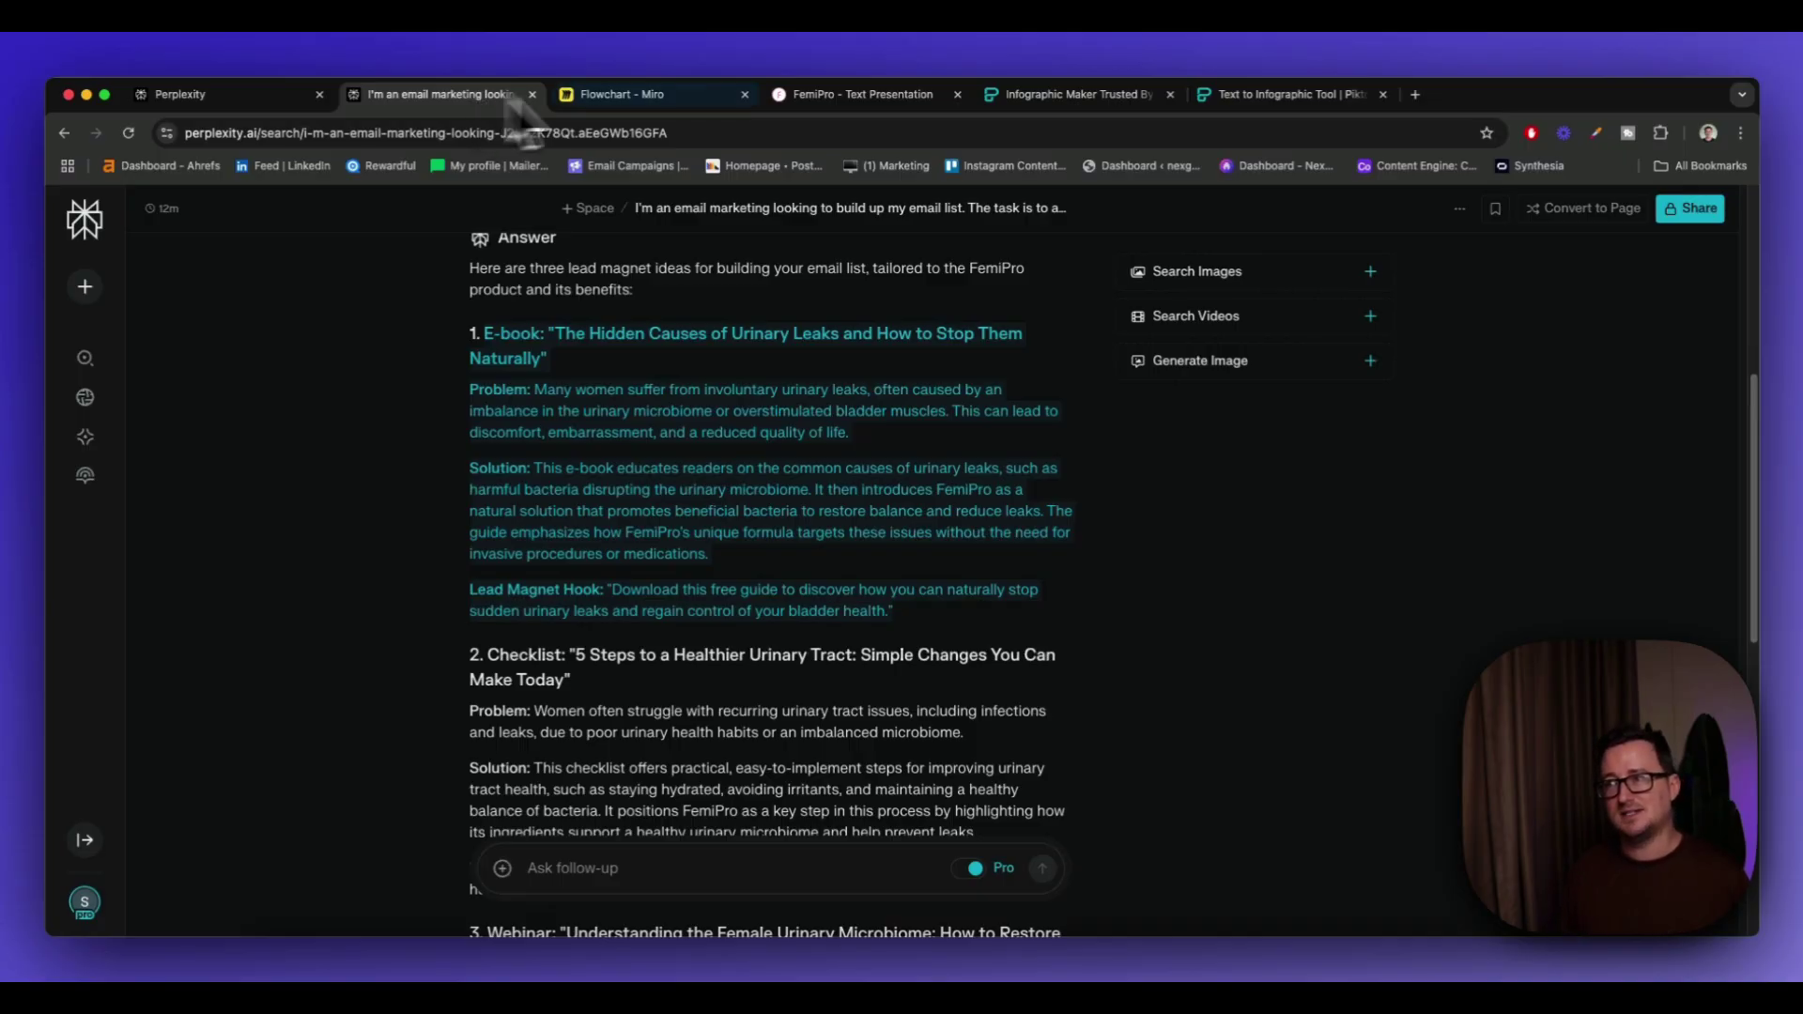
click(1046, 100)
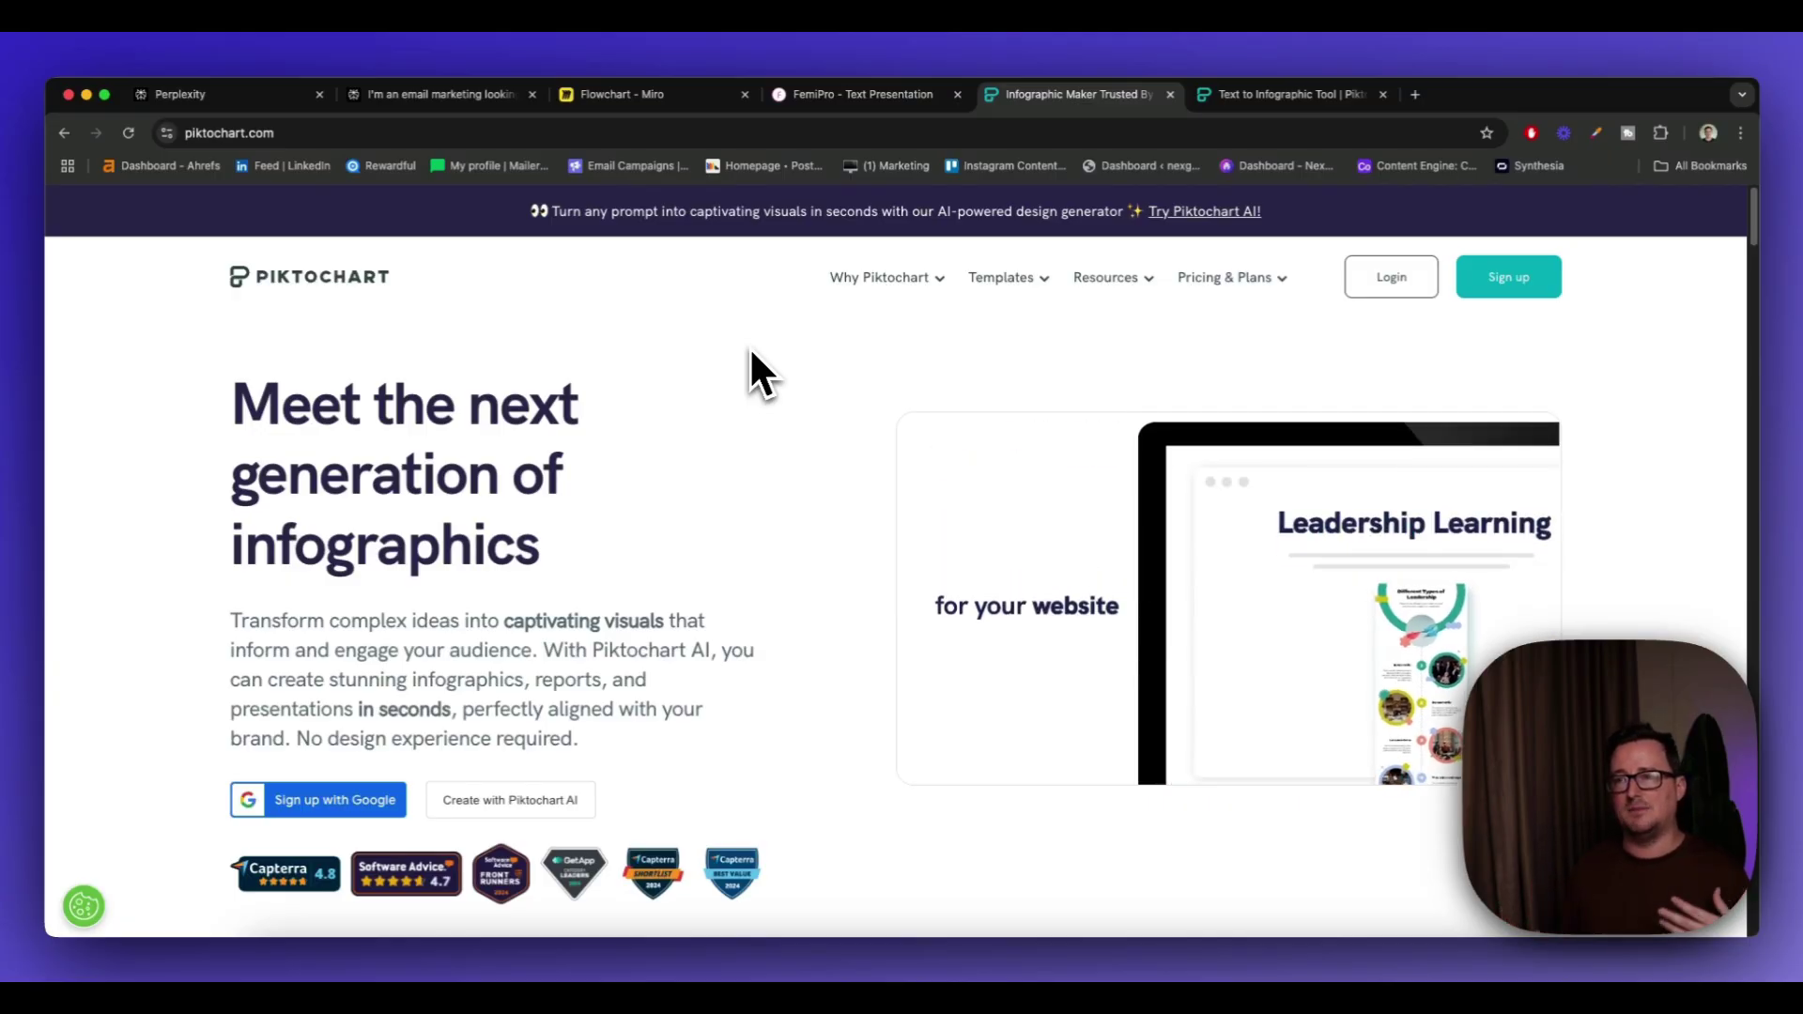
click(1245, 101)
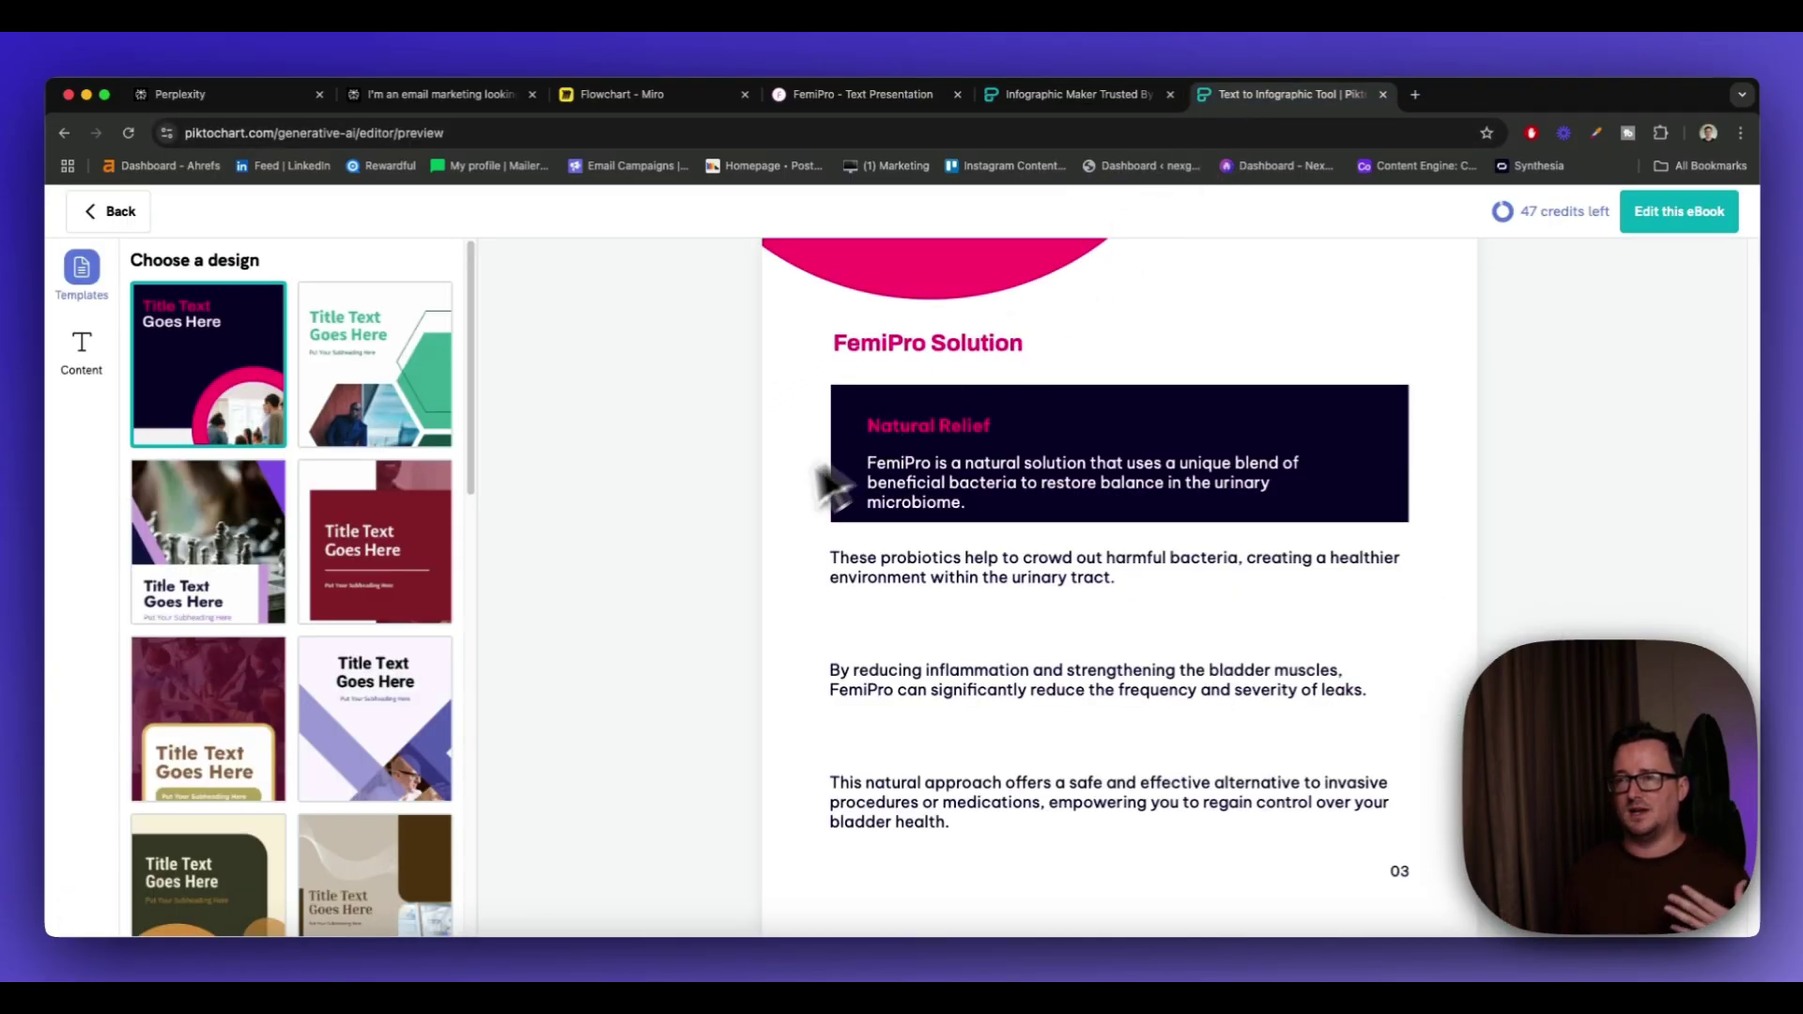
scroll(752, 516, up, 5)
scroll(704, 519, down, 5)
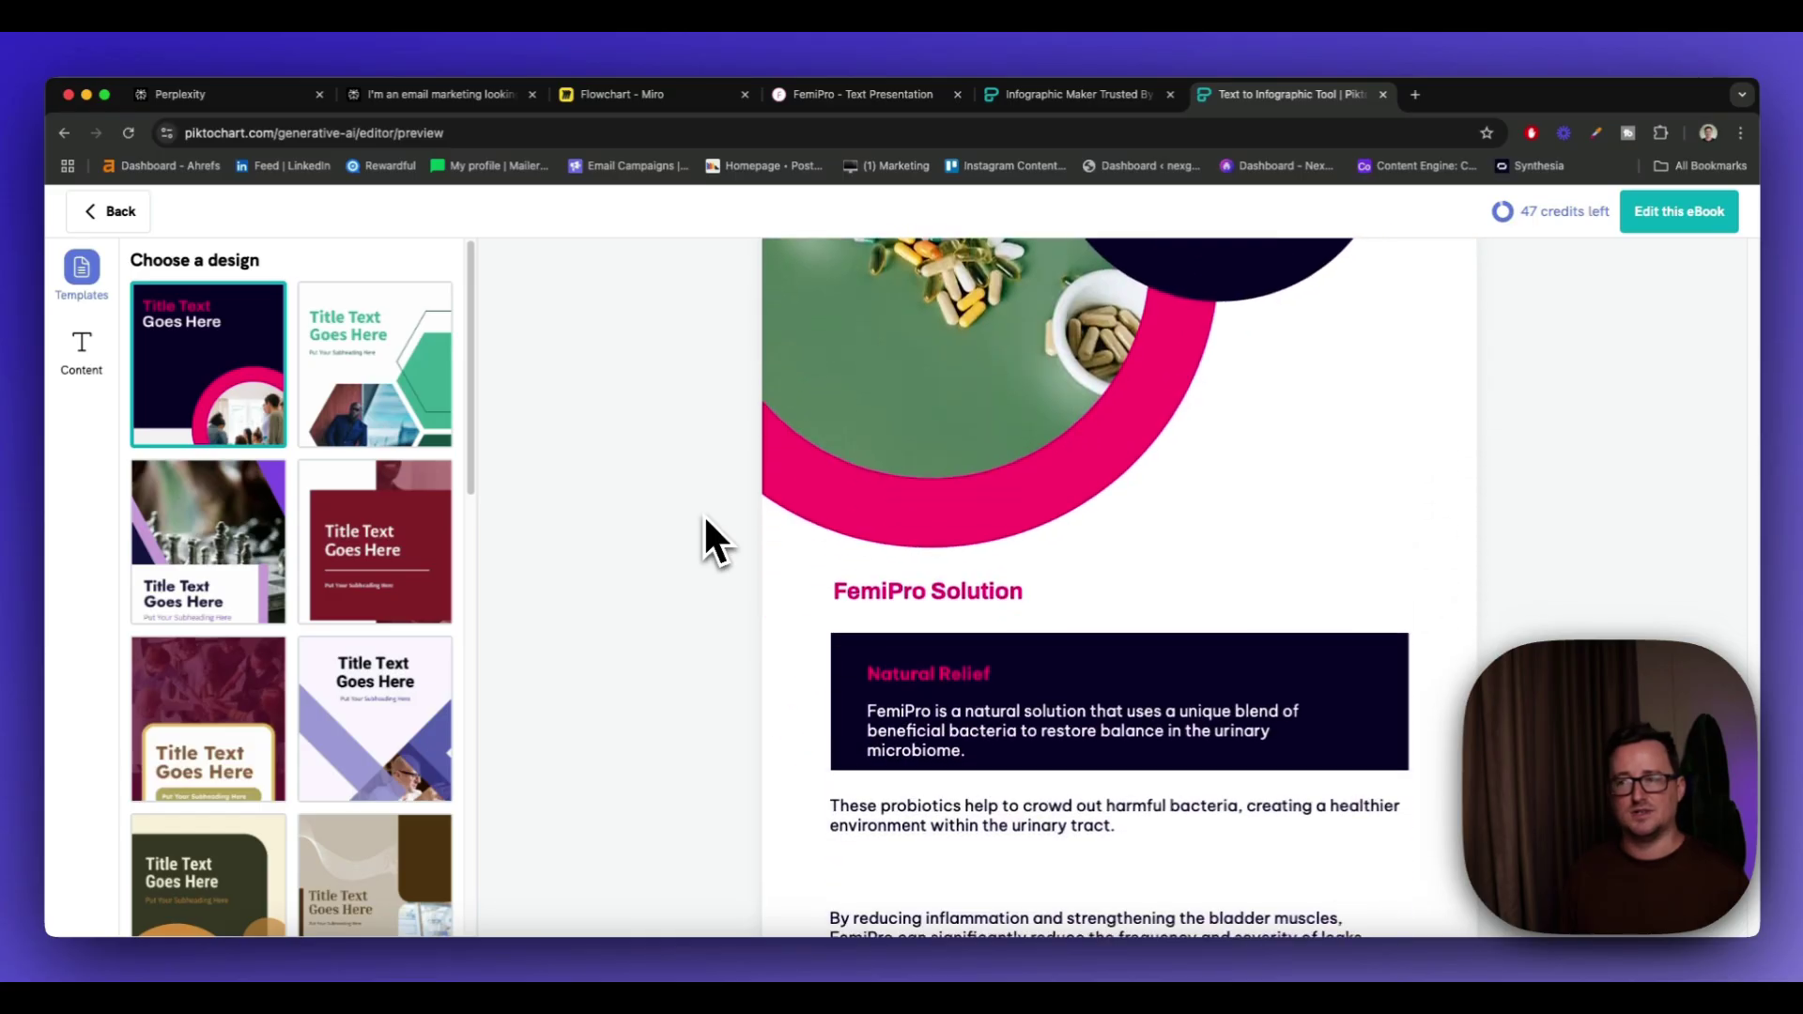
scroll(704, 519, down, 2)
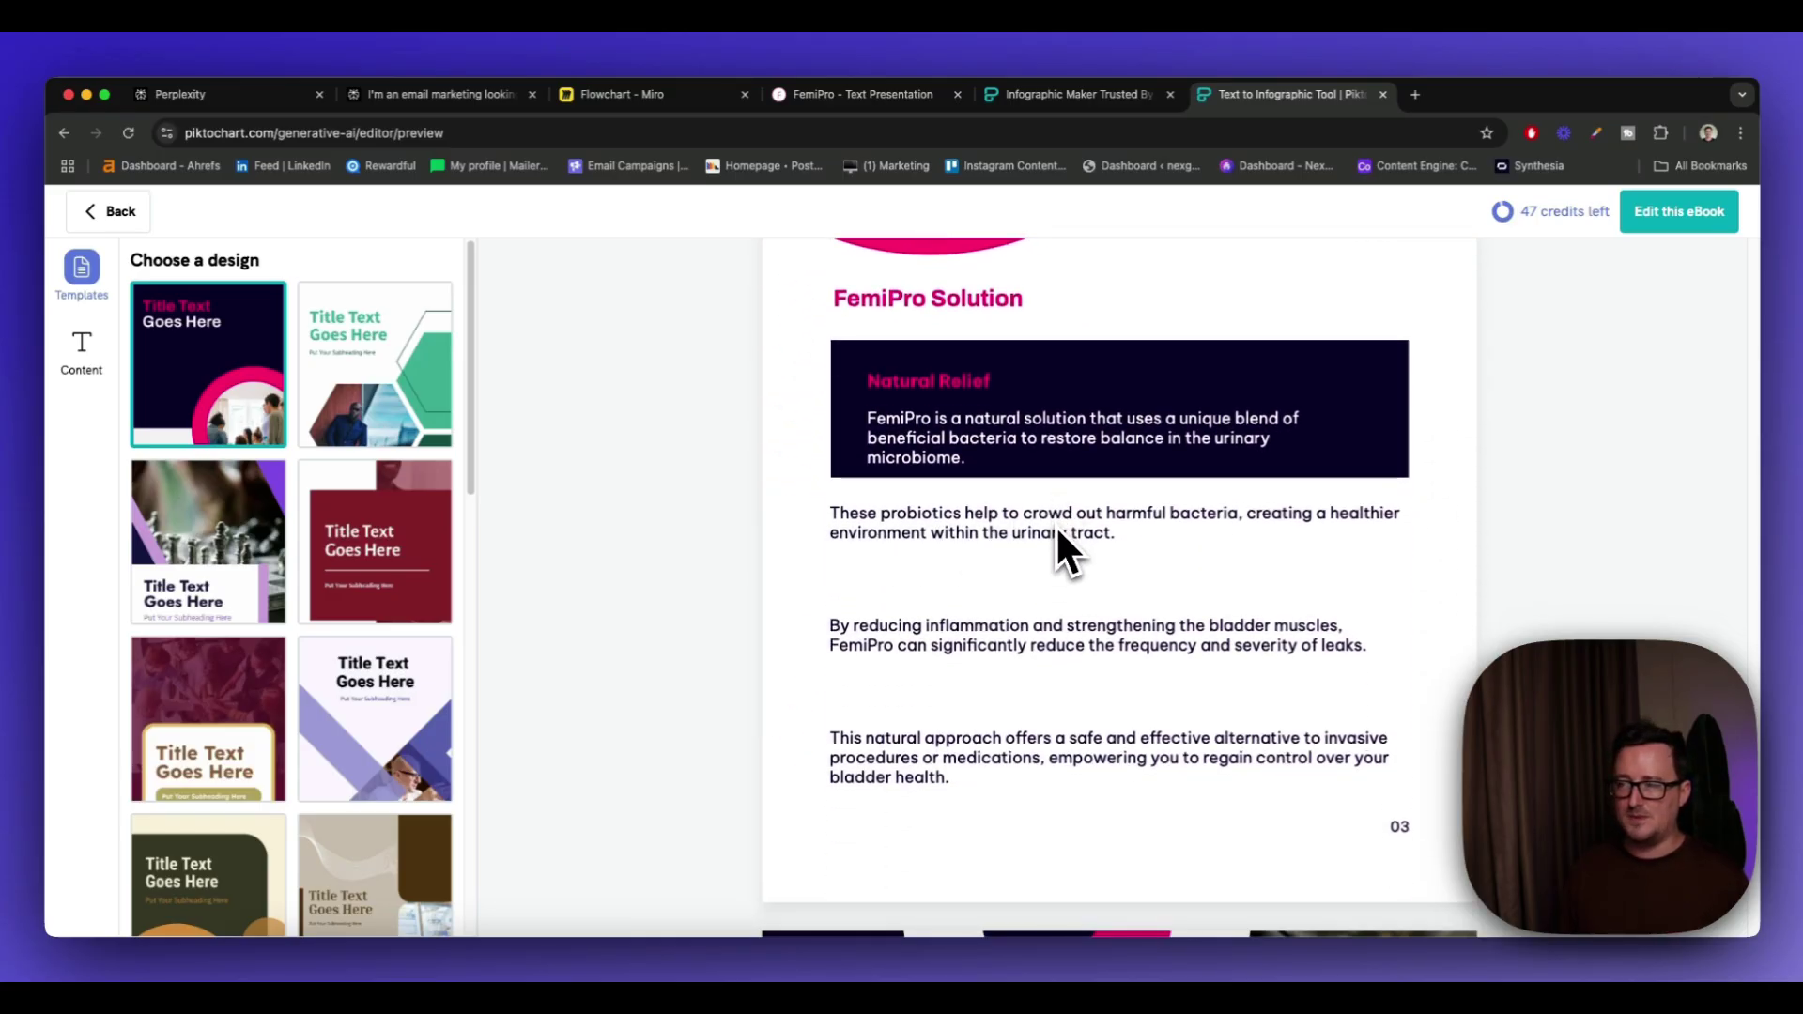
scroll(1077, 561, down, 10)
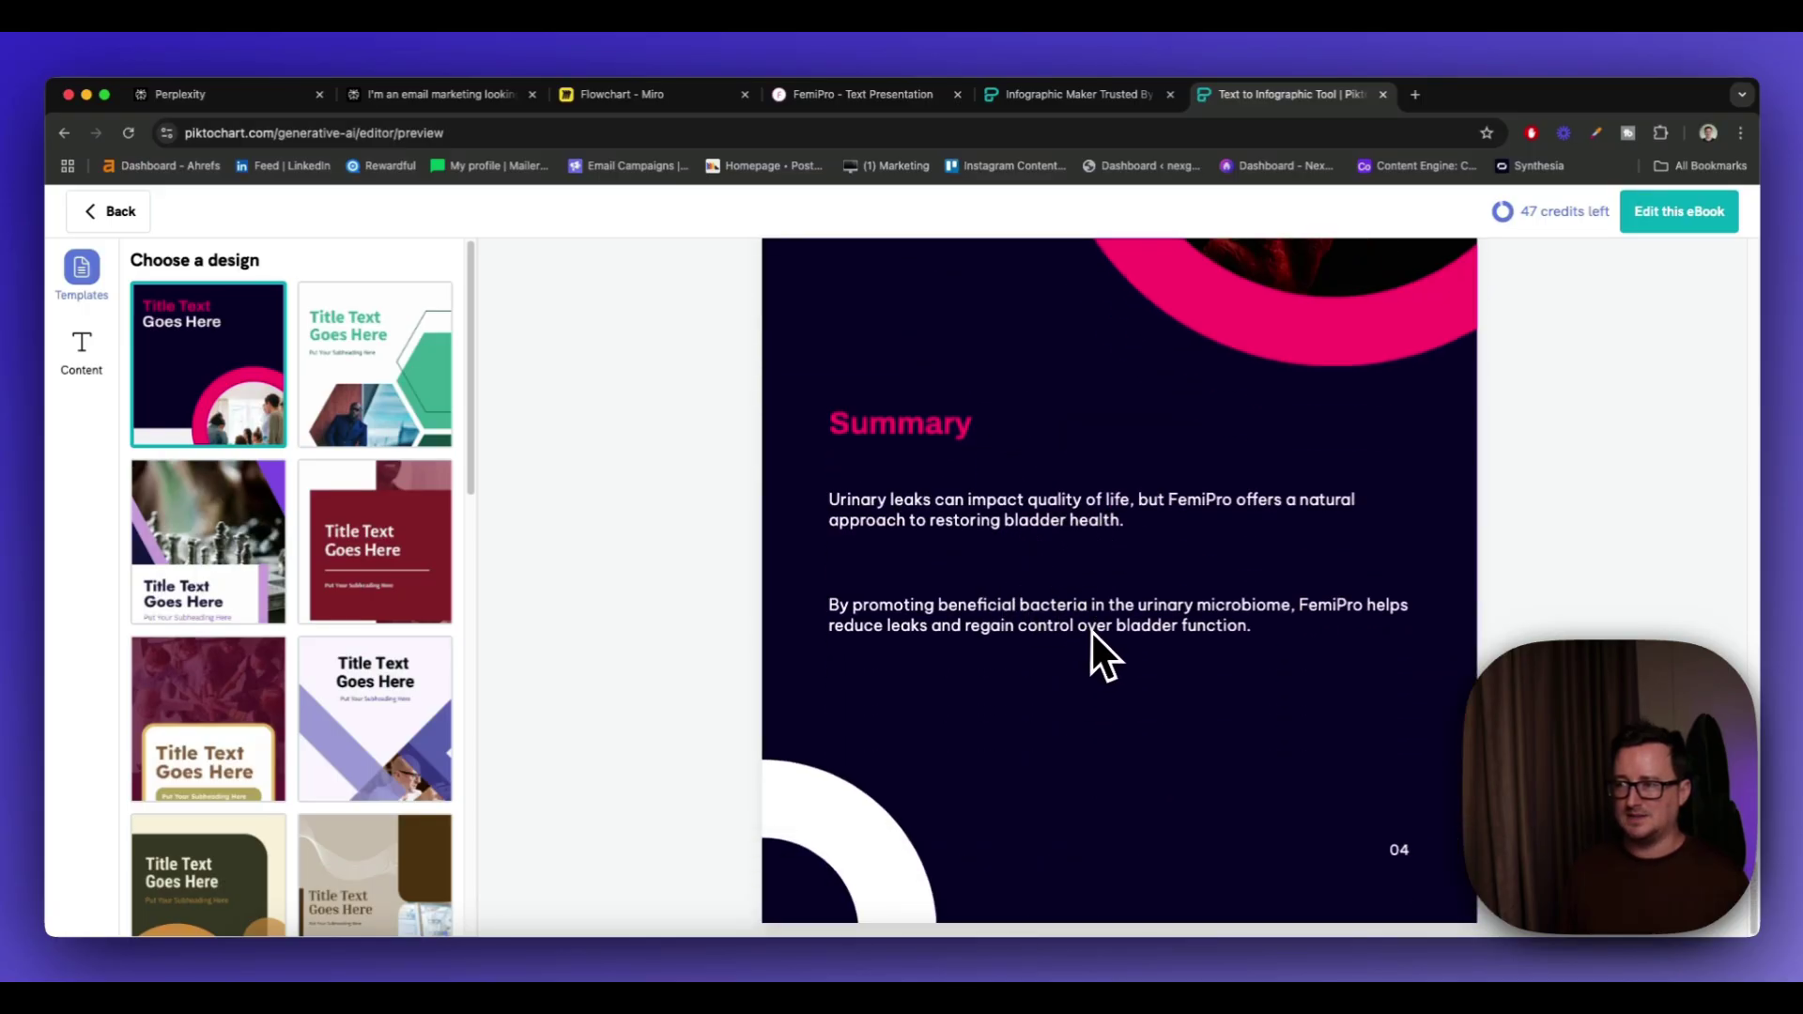
scroll(1095, 648, up, 2)
scroll(1100, 601, up, 10)
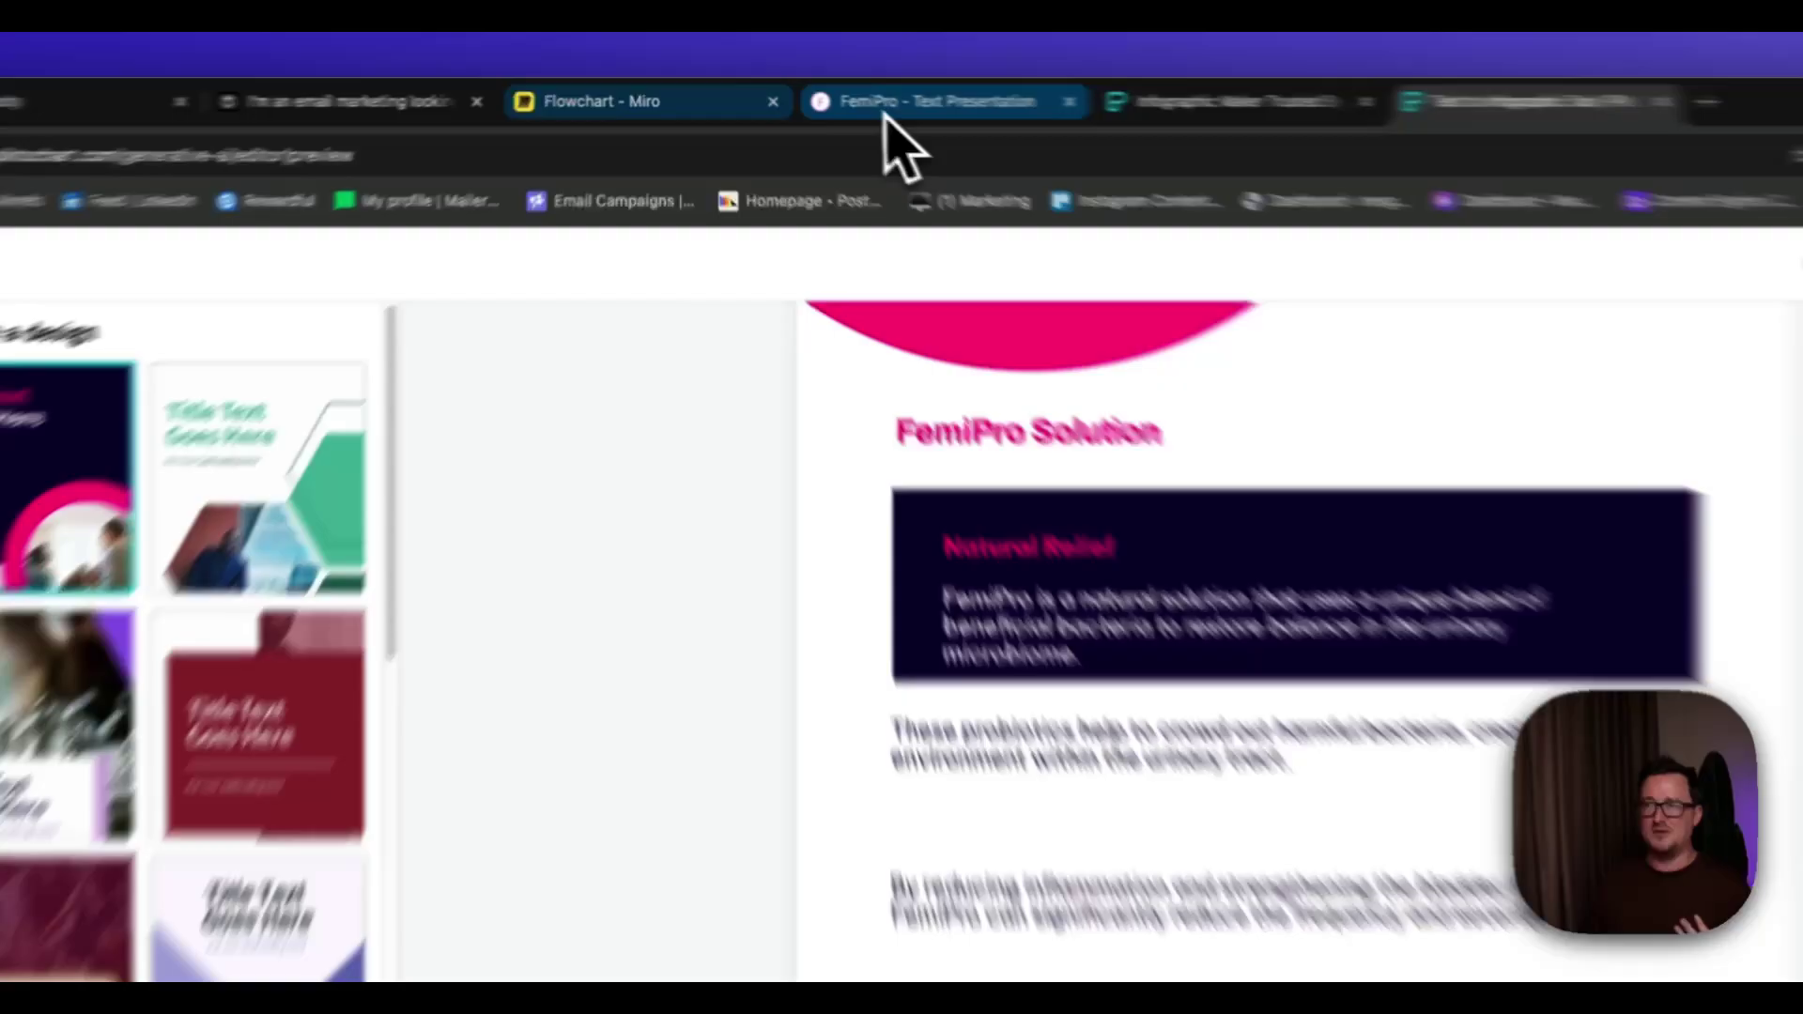
Circle Select Niche, Research Products, Create Content, Send Emails, Optimize Strategy and Publish Blog in red
click(728, 105)
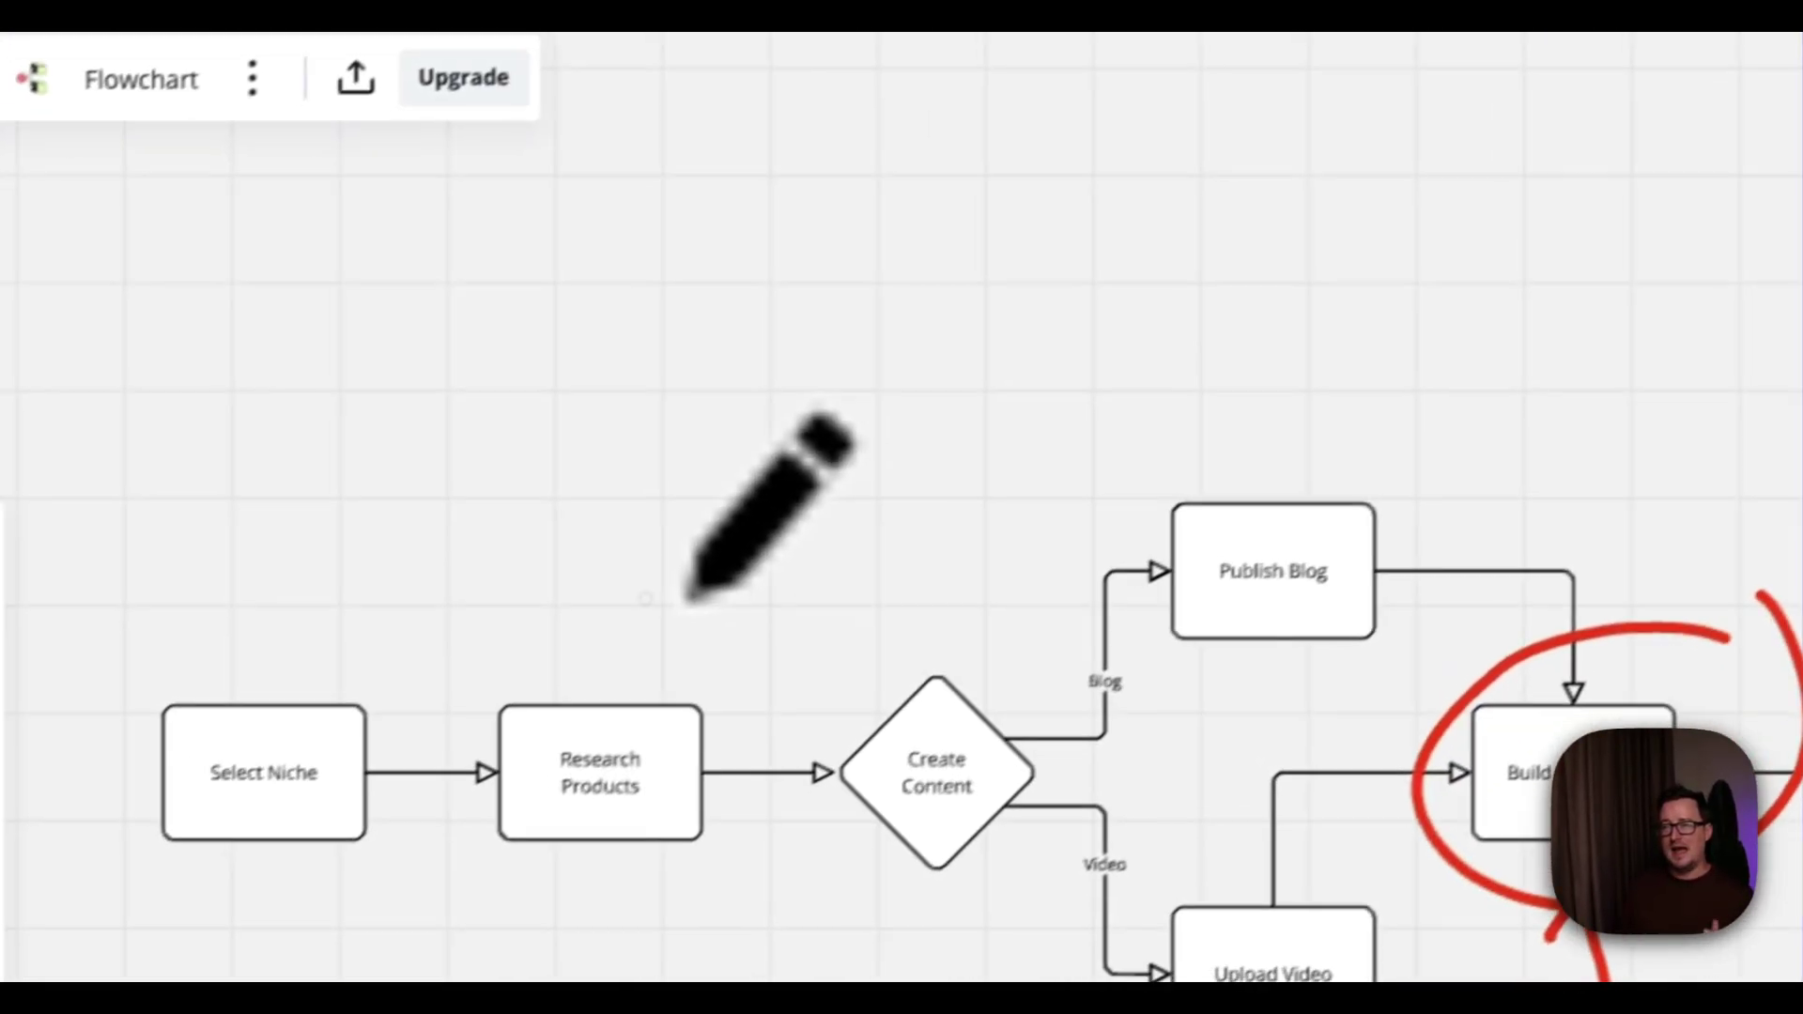
mouse_move(606, 574)
mouse_down()
mouse_move(442, 561)
mouse_move(285, 893)
mouse_move(654, 756)
mouse_move(598, 585)
mouse_up()
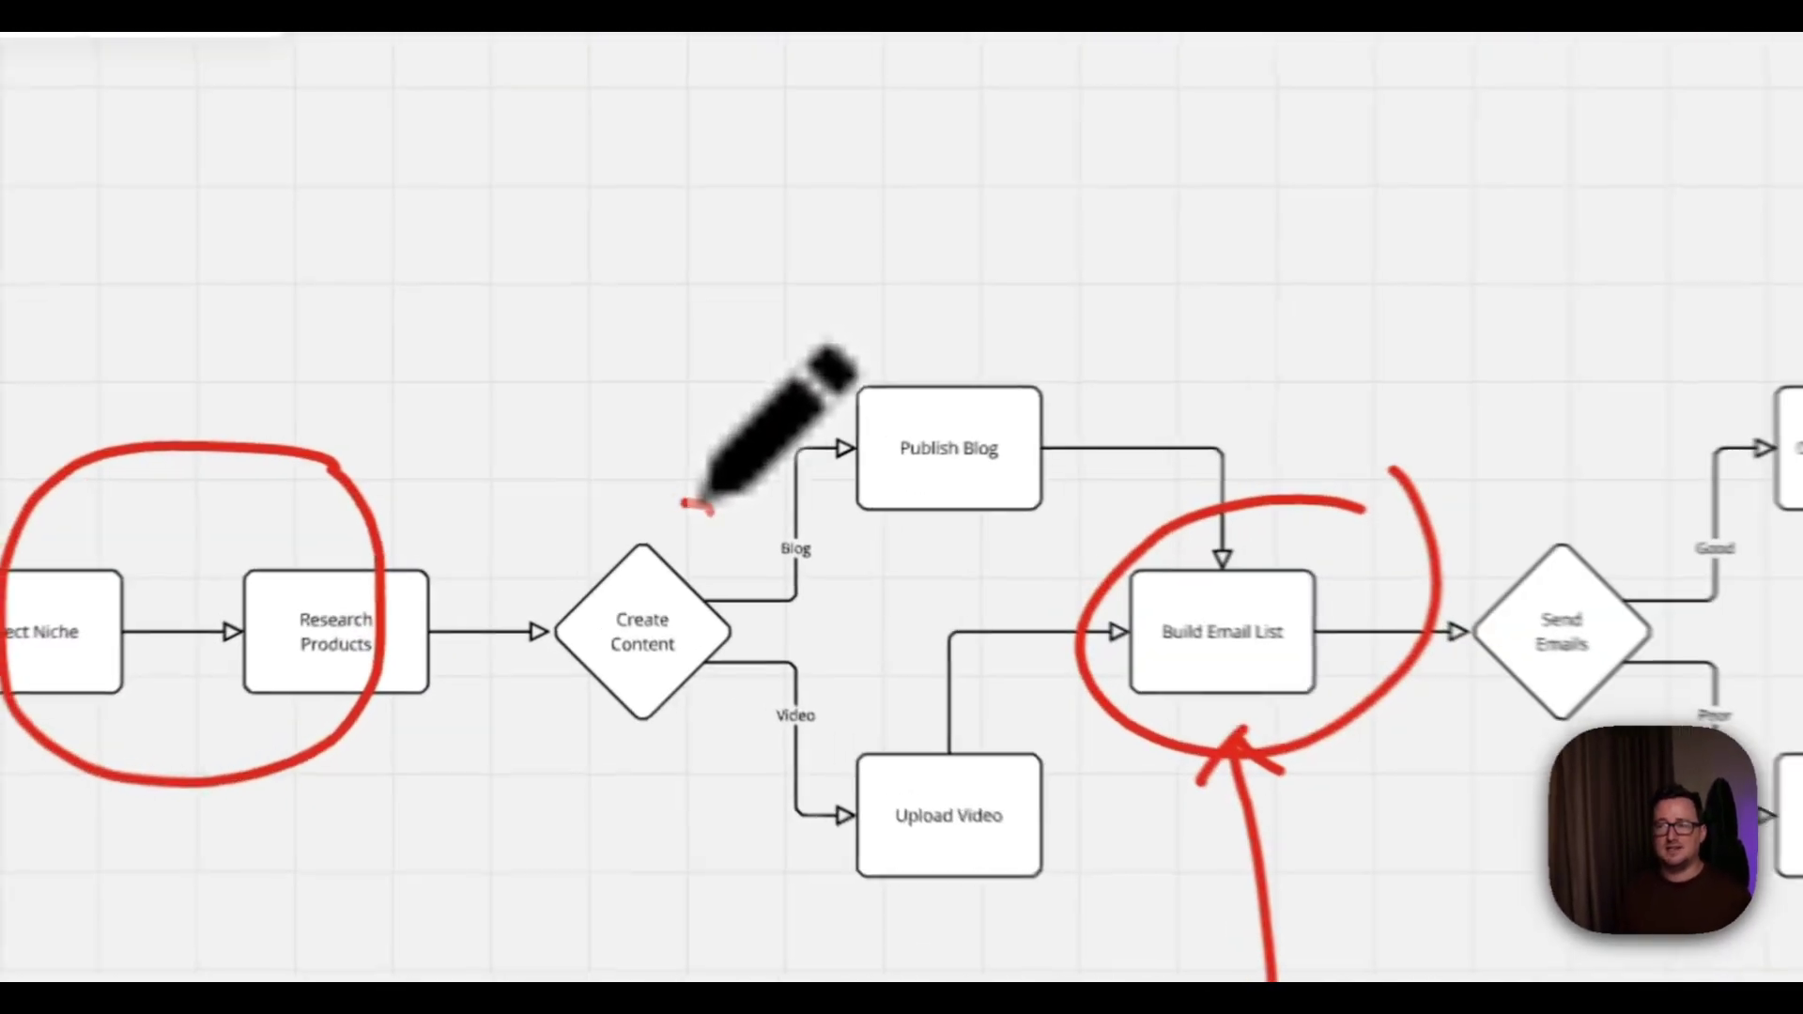
mouse_move(648, 493)
mouse_down()
mouse_move(578, 615)
mouse_move(646, 508)
mouse_up()
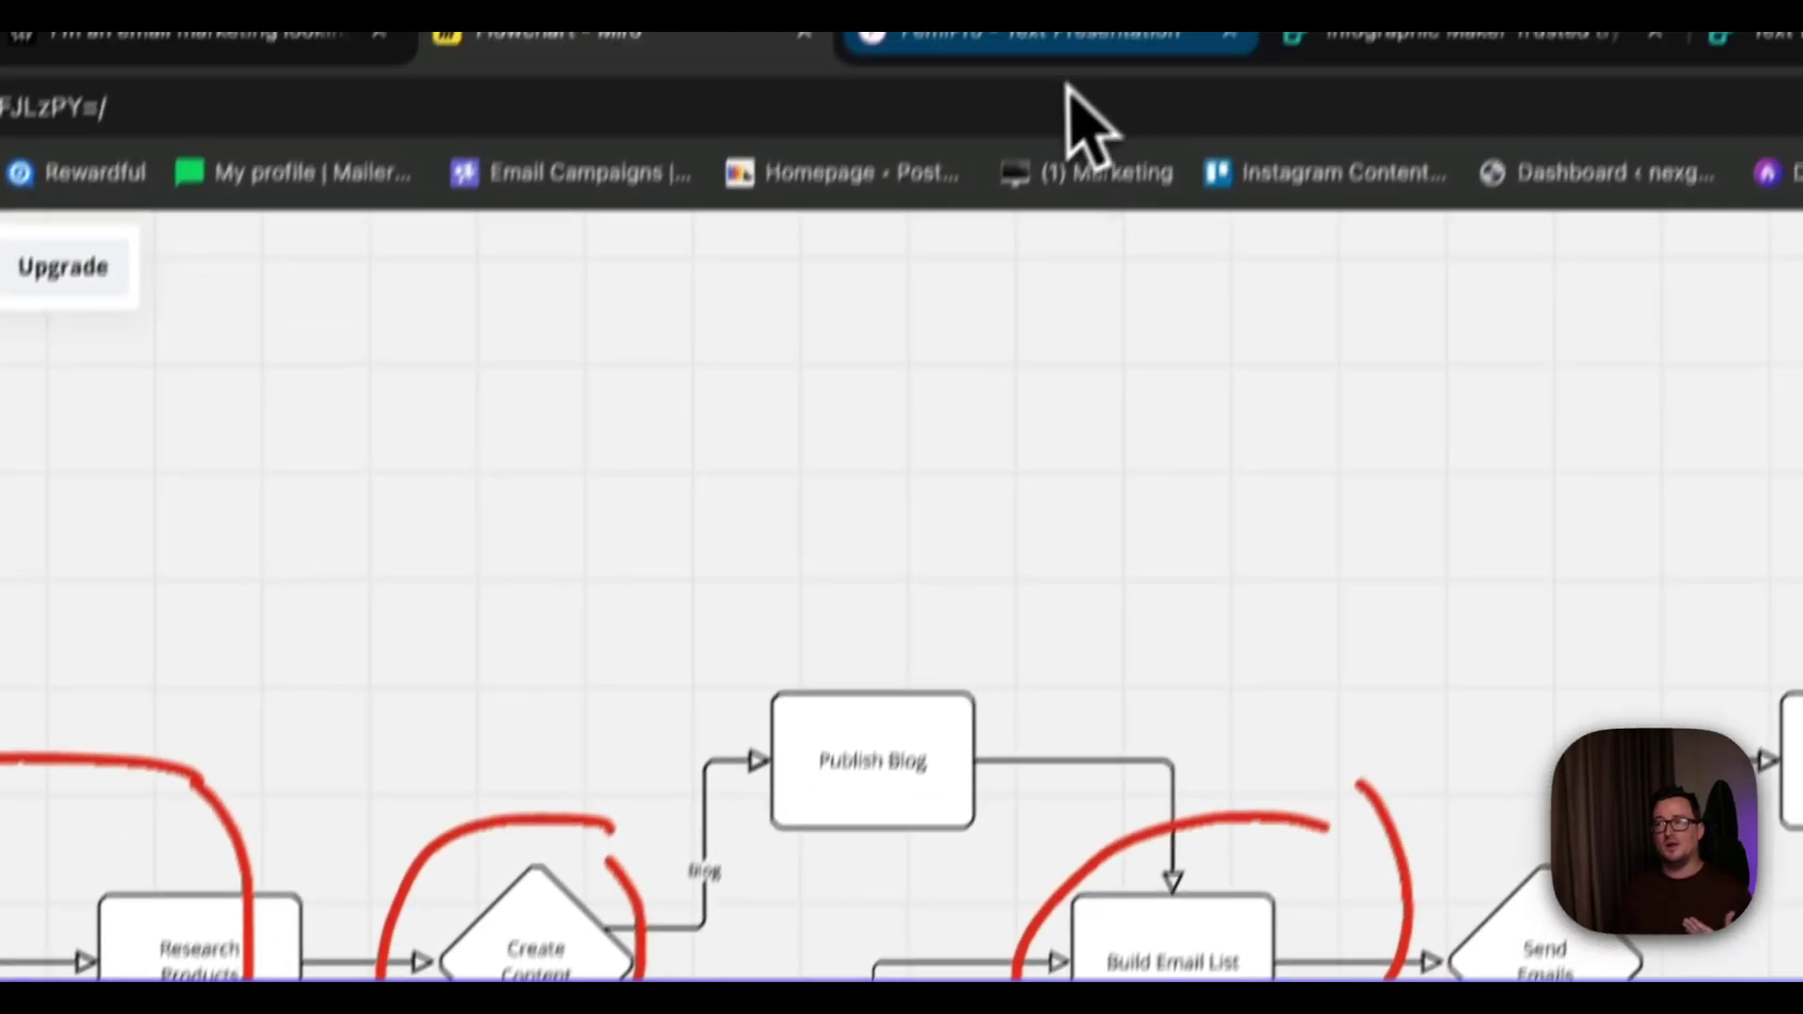
click(1087, 121)
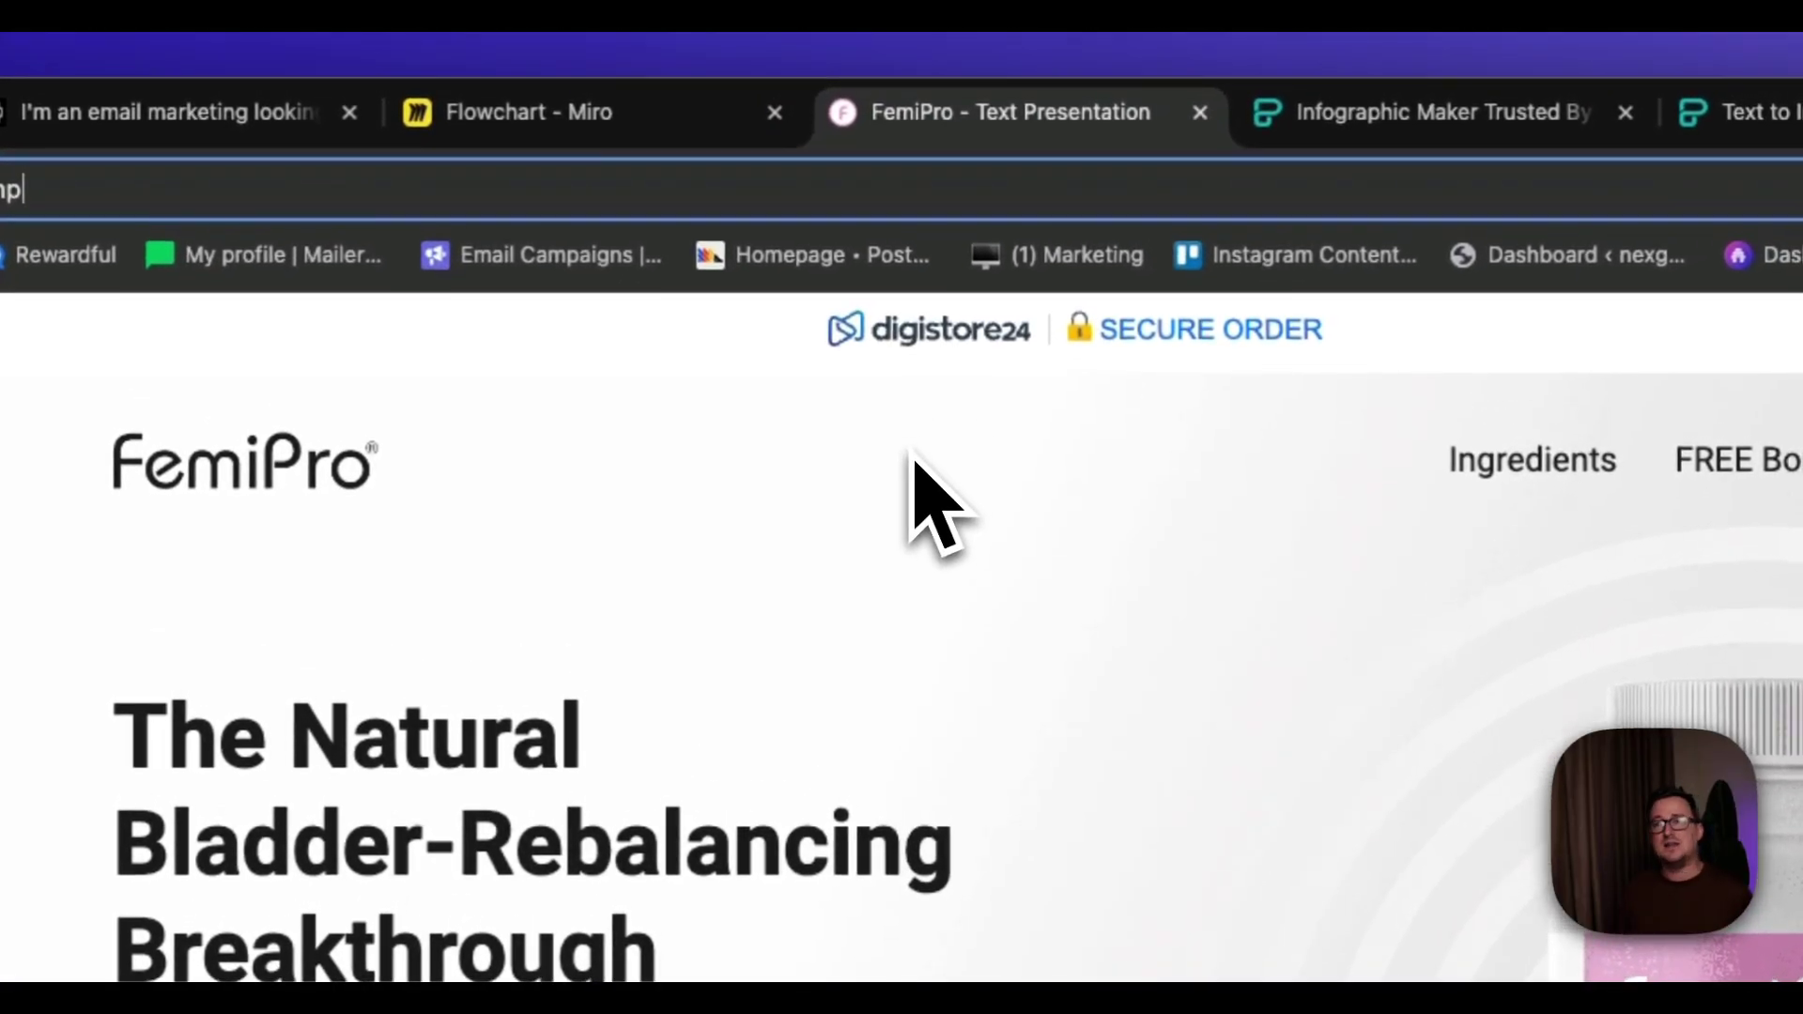
click(694, 117)
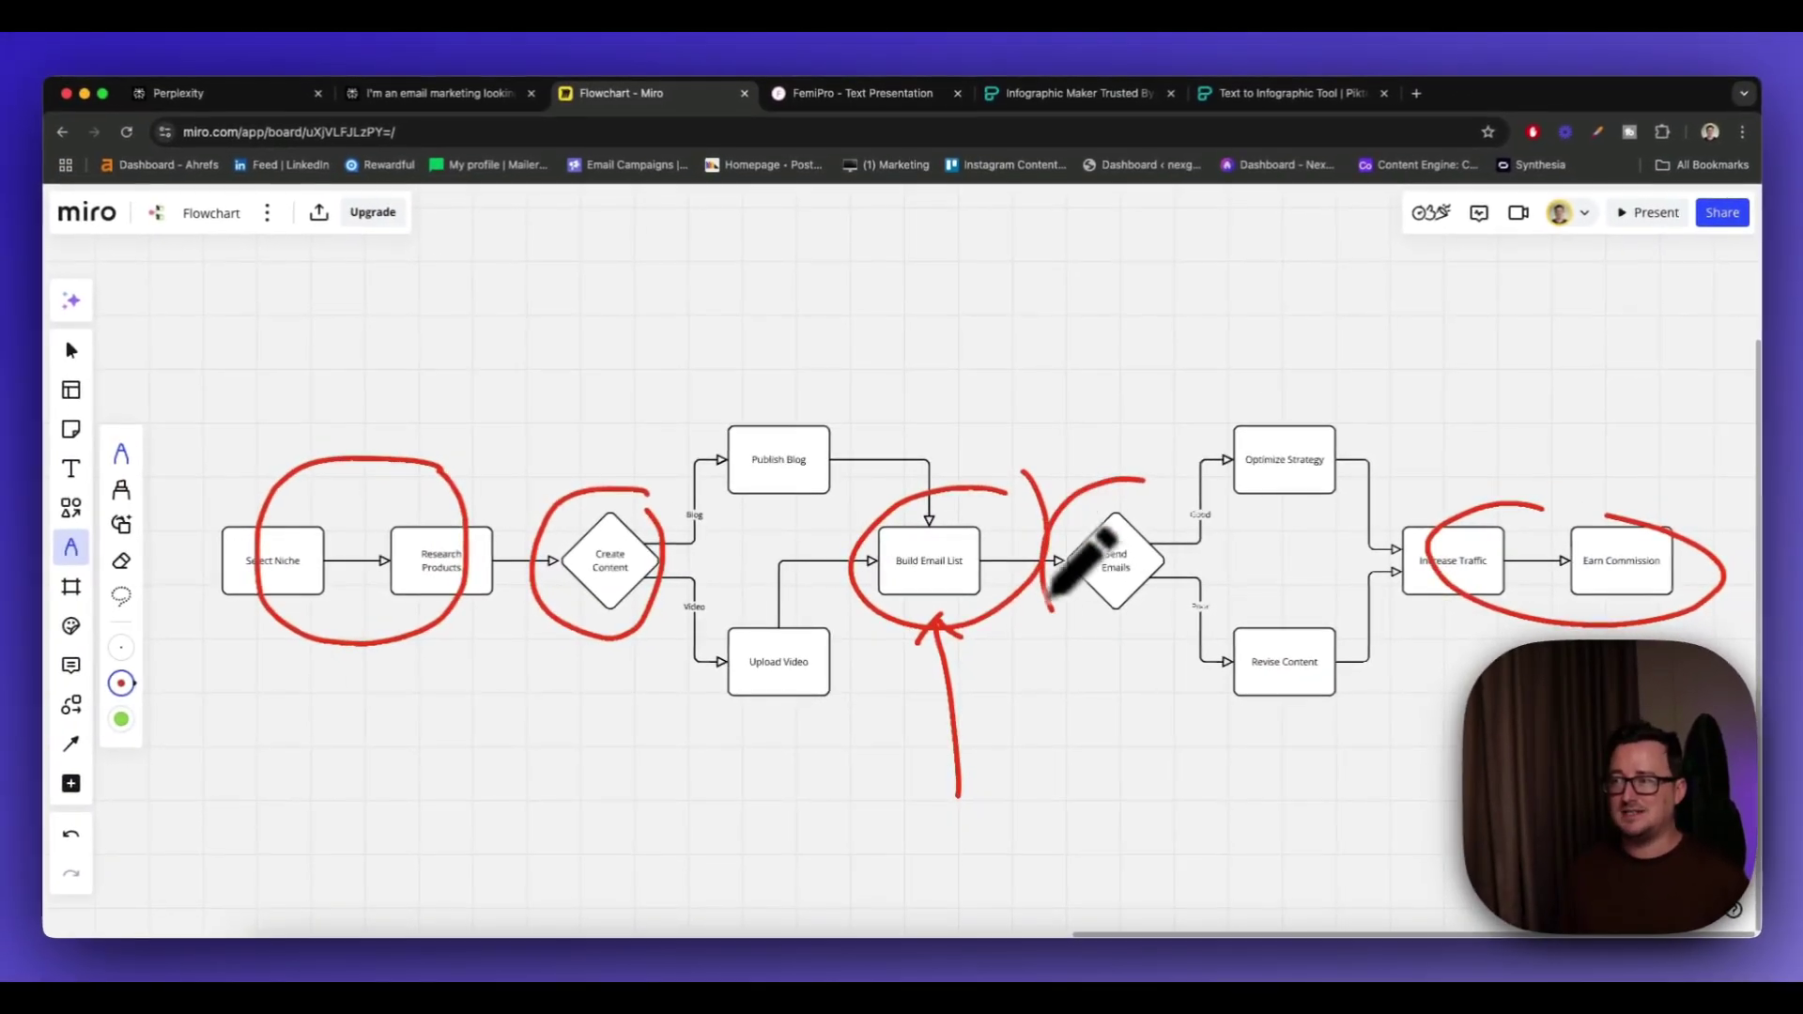
mouse_move(1050, 594)
mouse_down()
mouse_move(1164, 604)
mouse_move(1166, 474)
mouse_up()
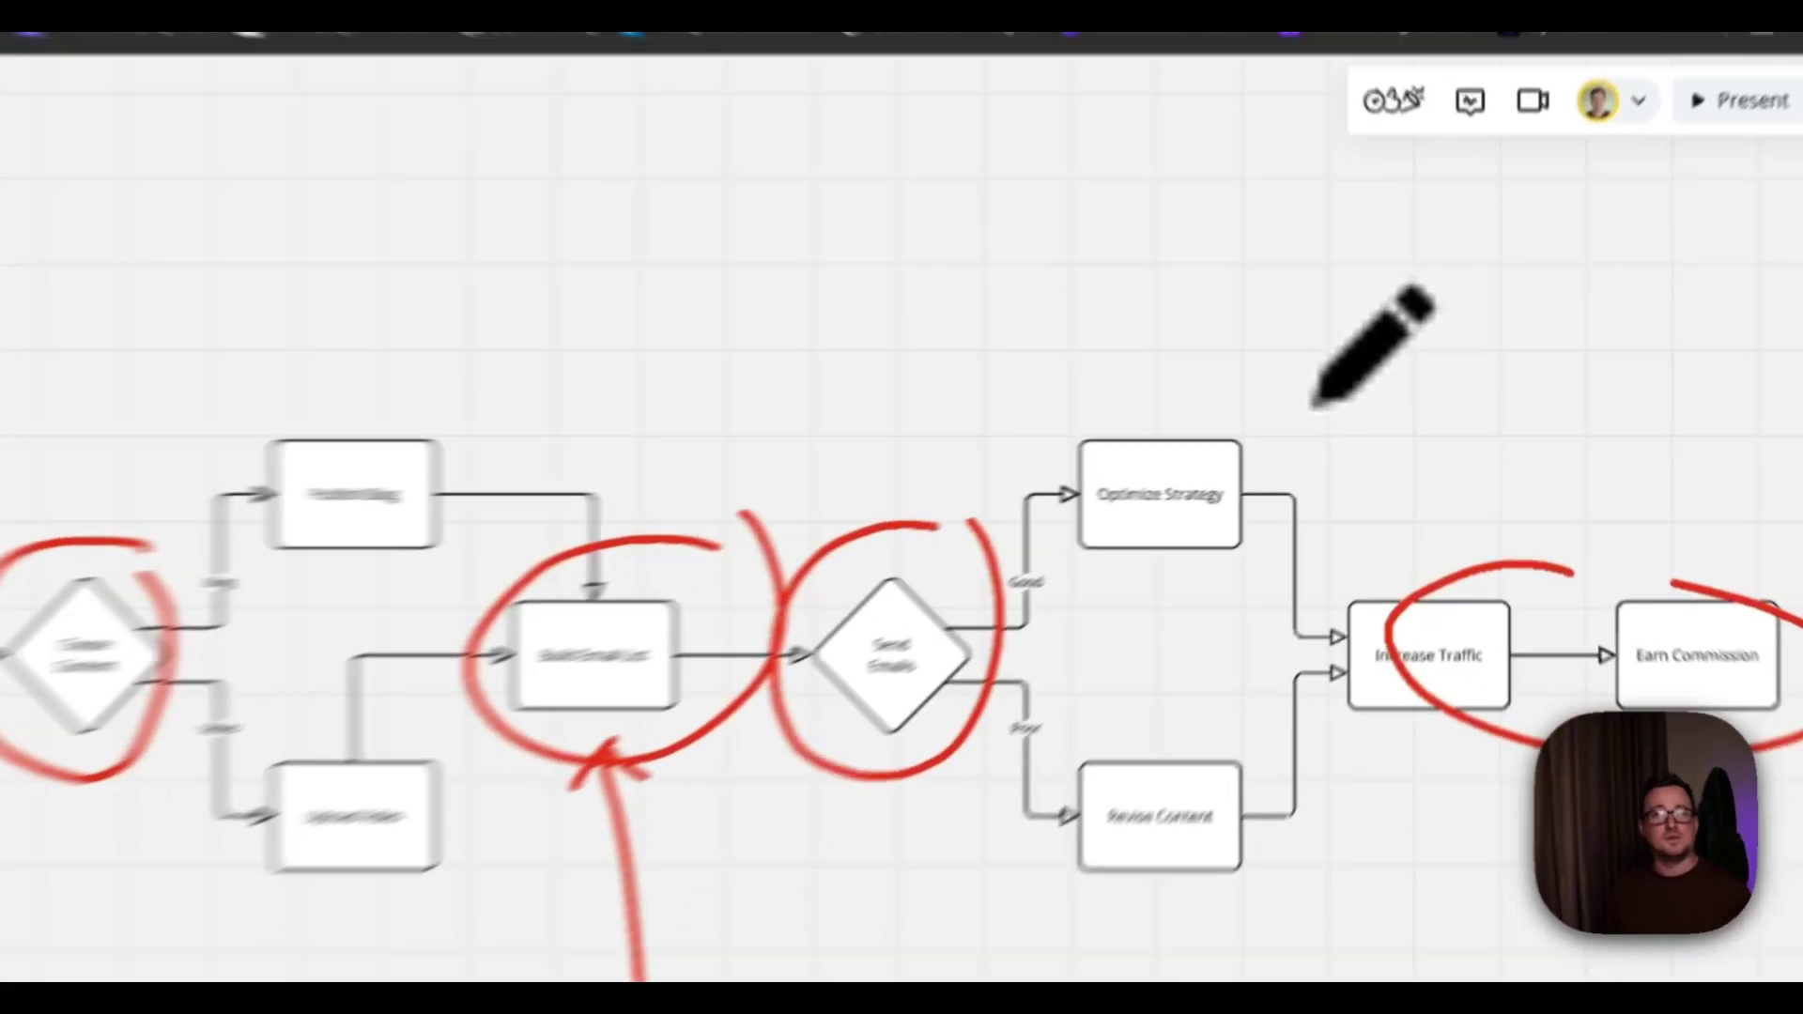
mouse_move(1380, 404)
mouse_down()
mouse_move(1179, 466)
mouse_move(1357, 404)
mouse_up()
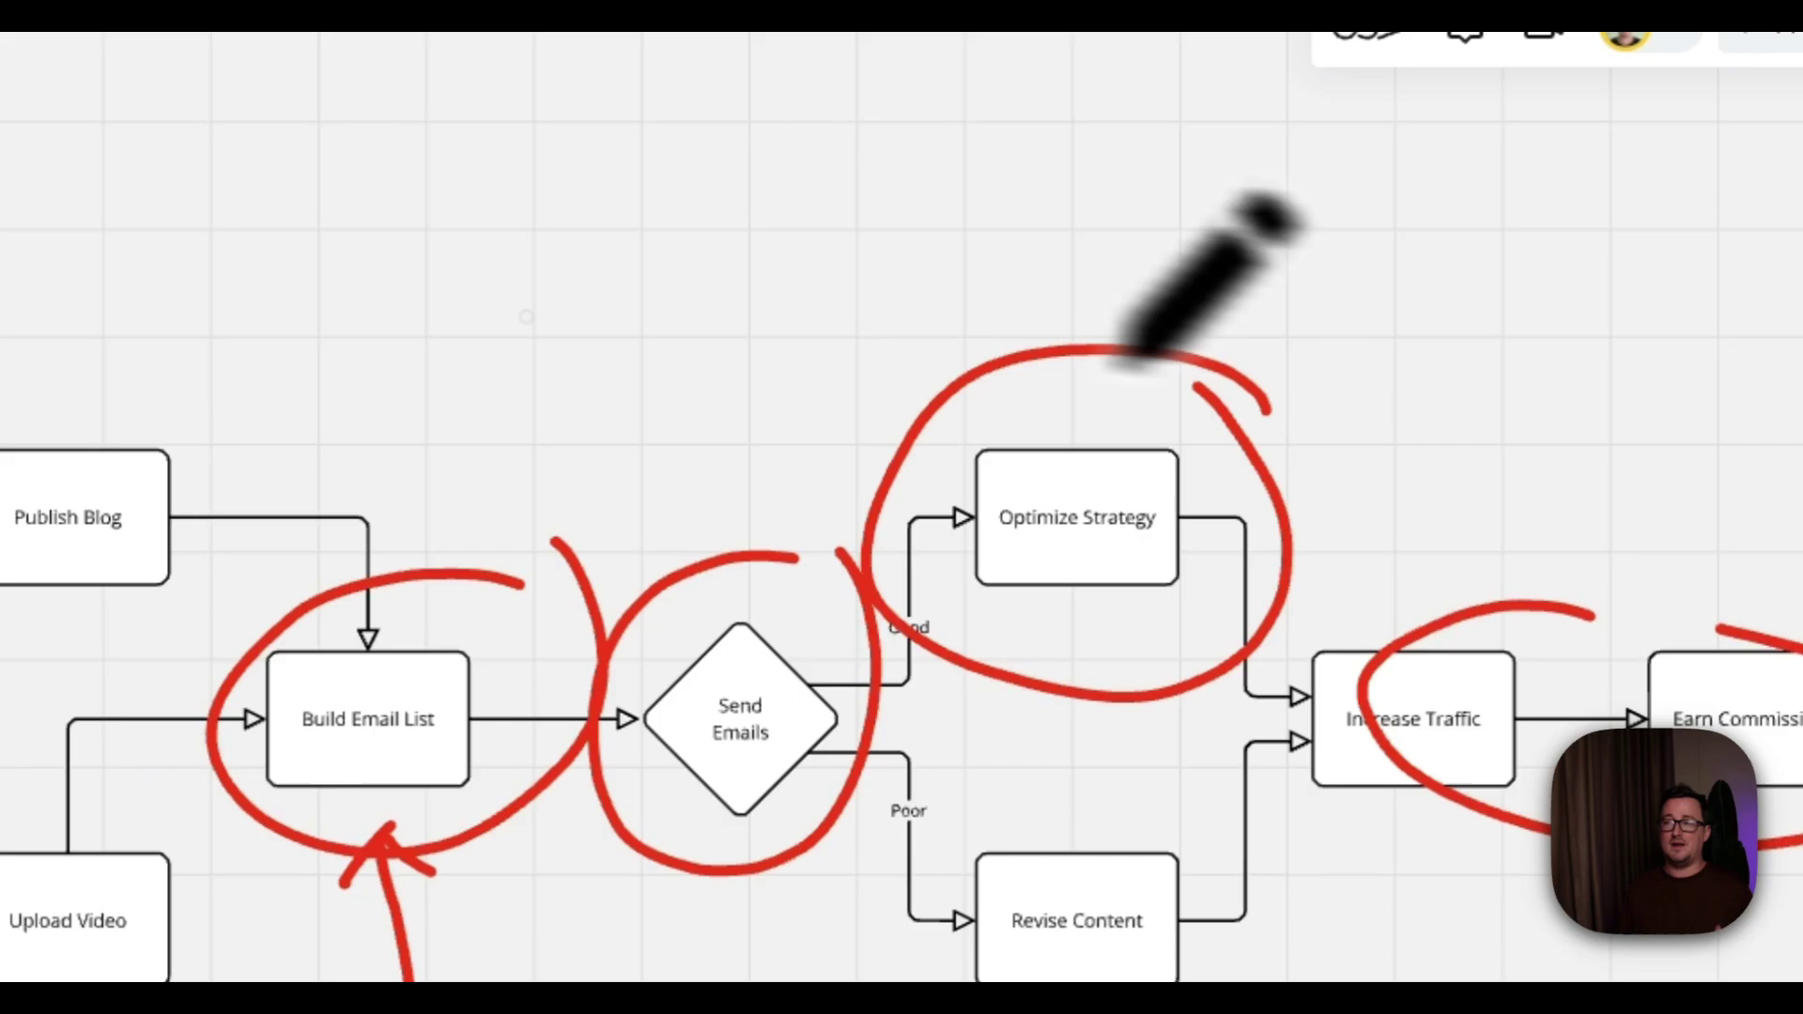
mouse_move(195, 360)
mouse_down()
mouse_move(33, 376)
mouse_move(294, 378)
mouse_up()
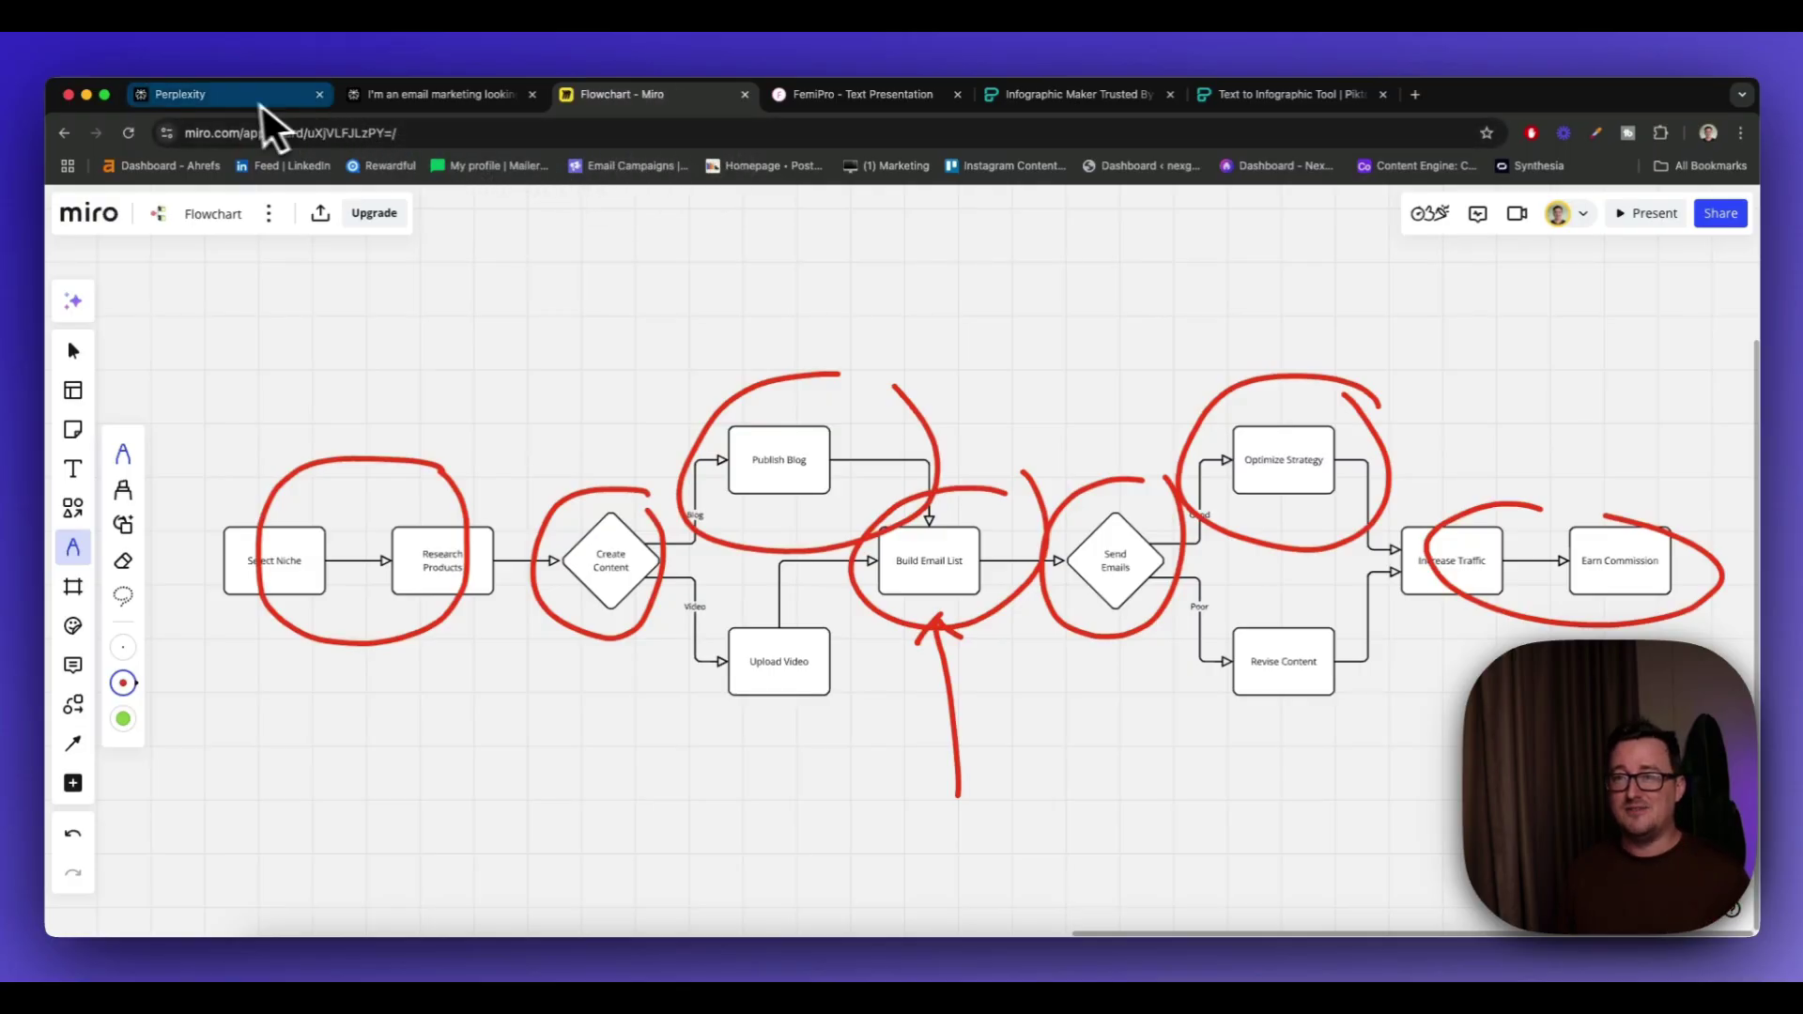
click(241, 105)
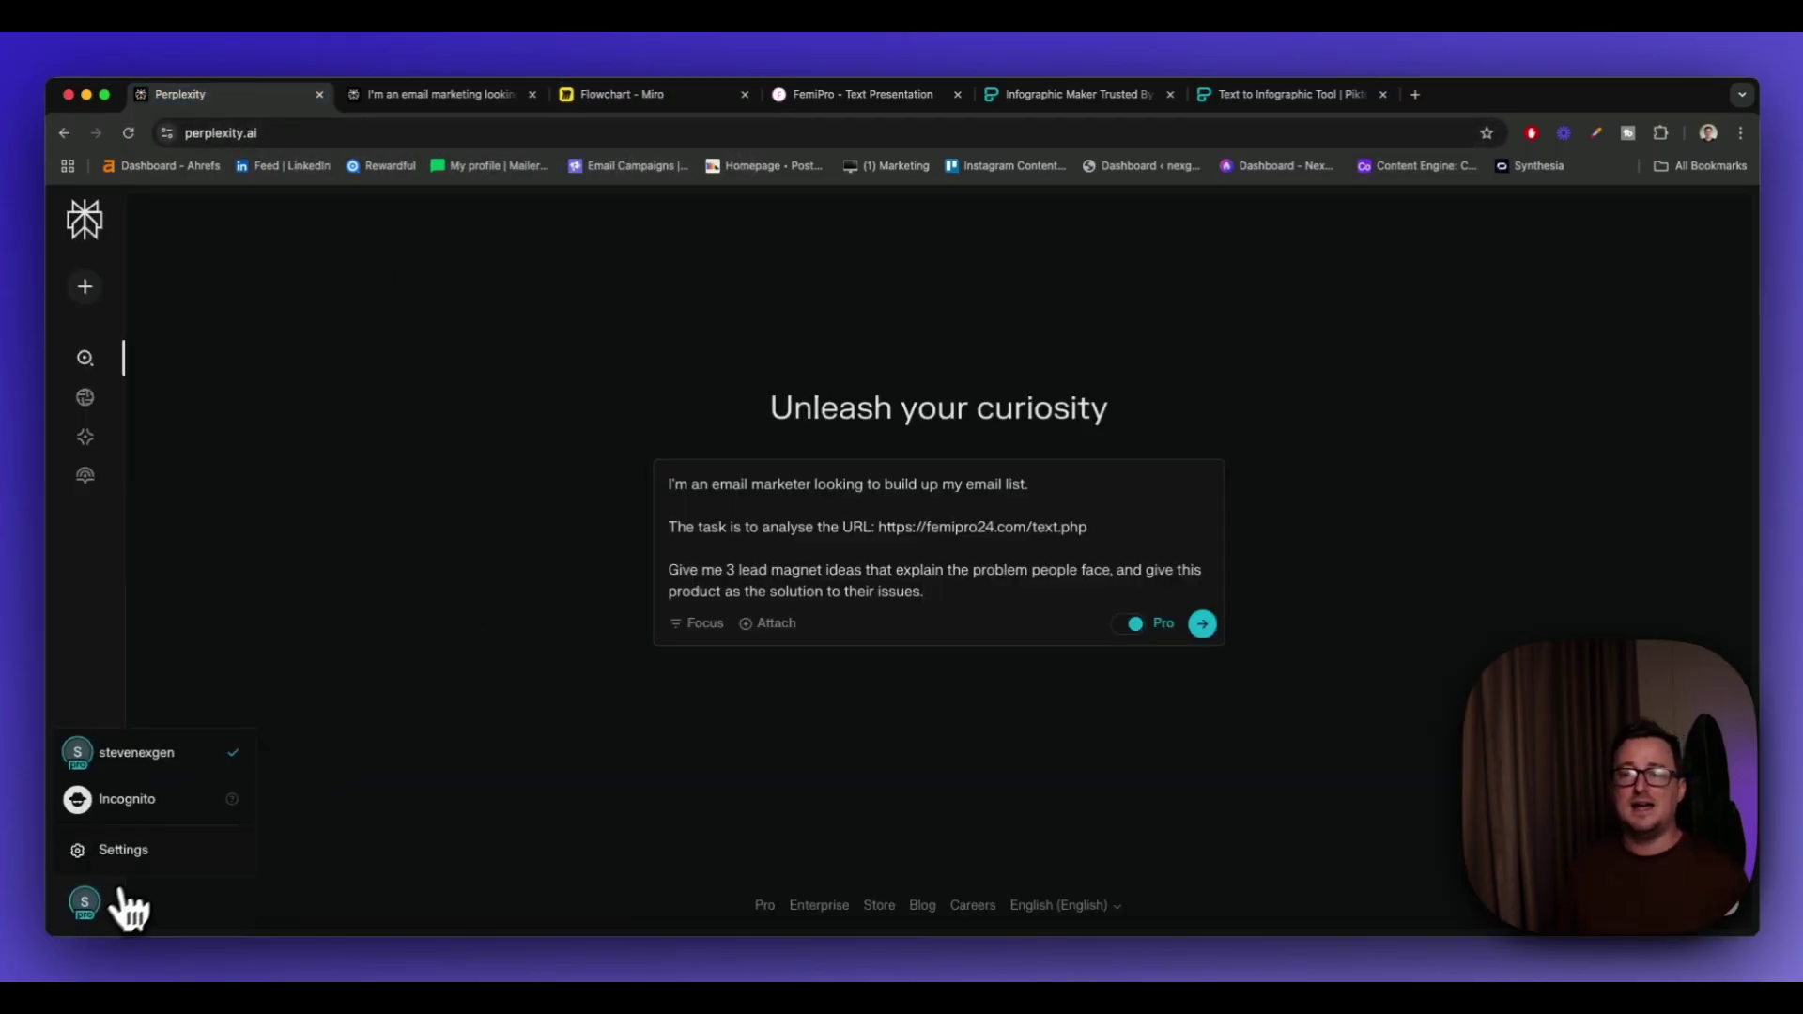
scroll(658, 657, down, 1)
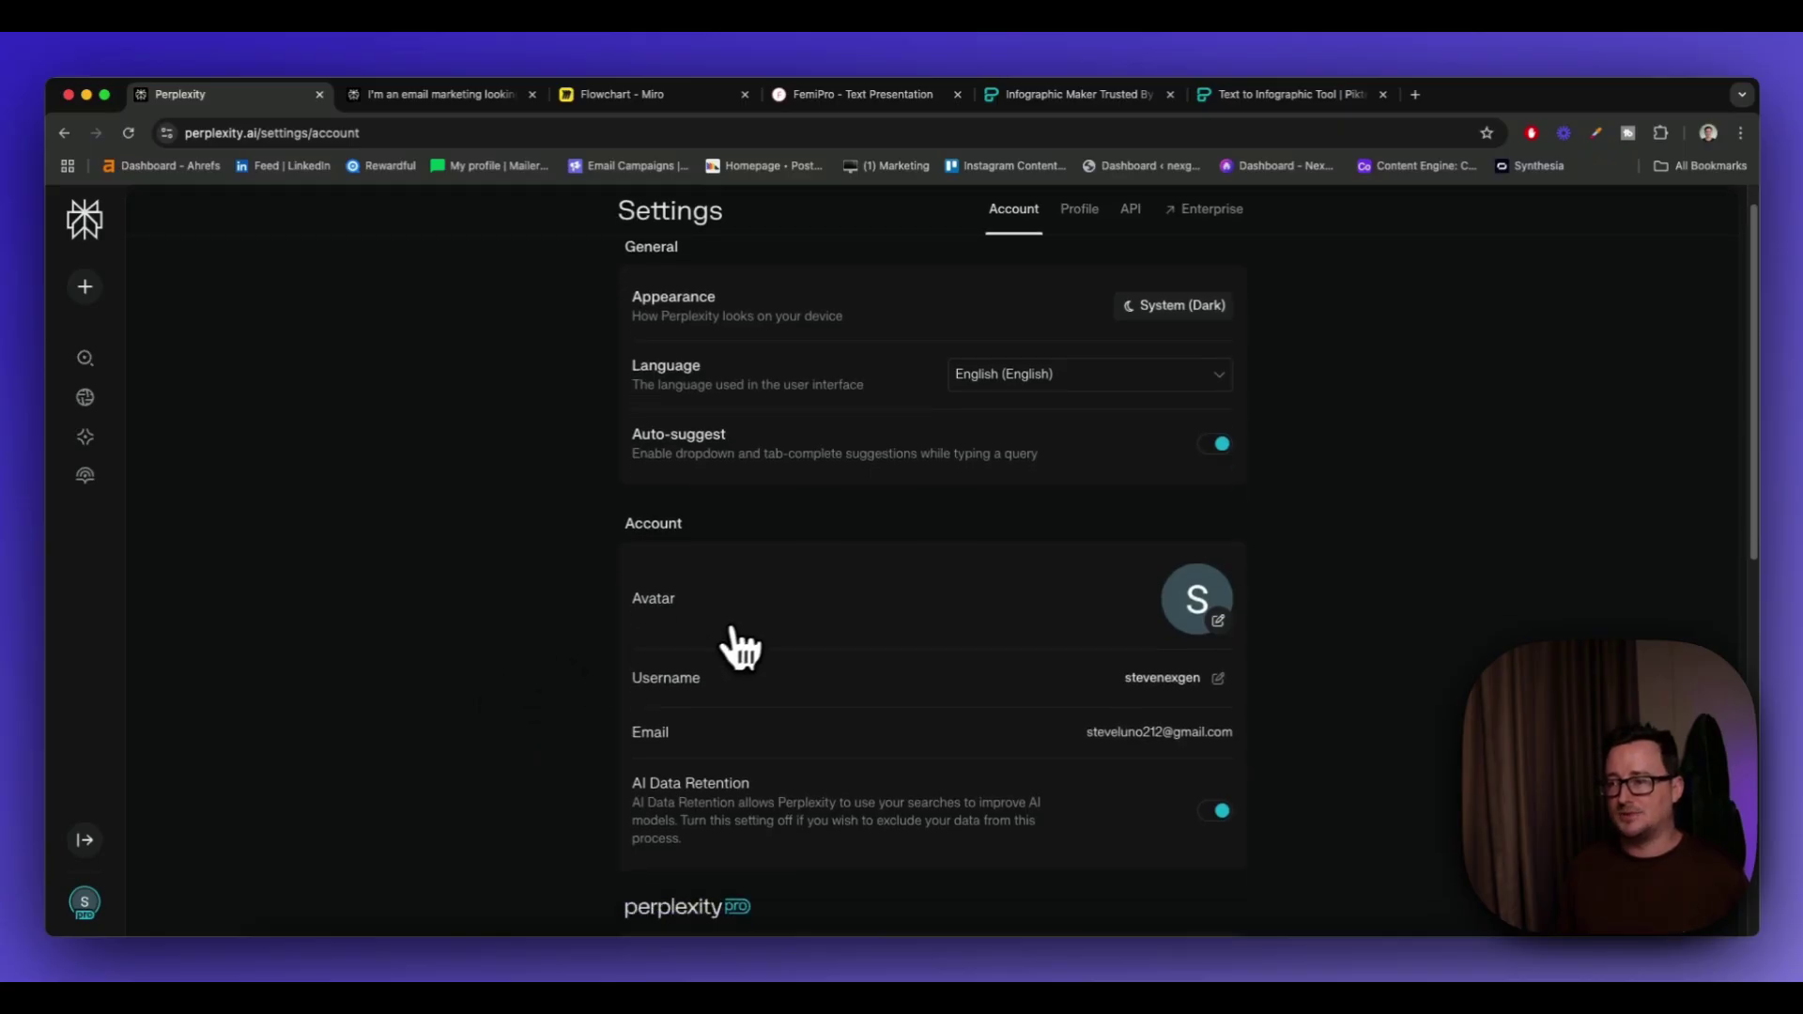
scroll(789, 638, down, 4)
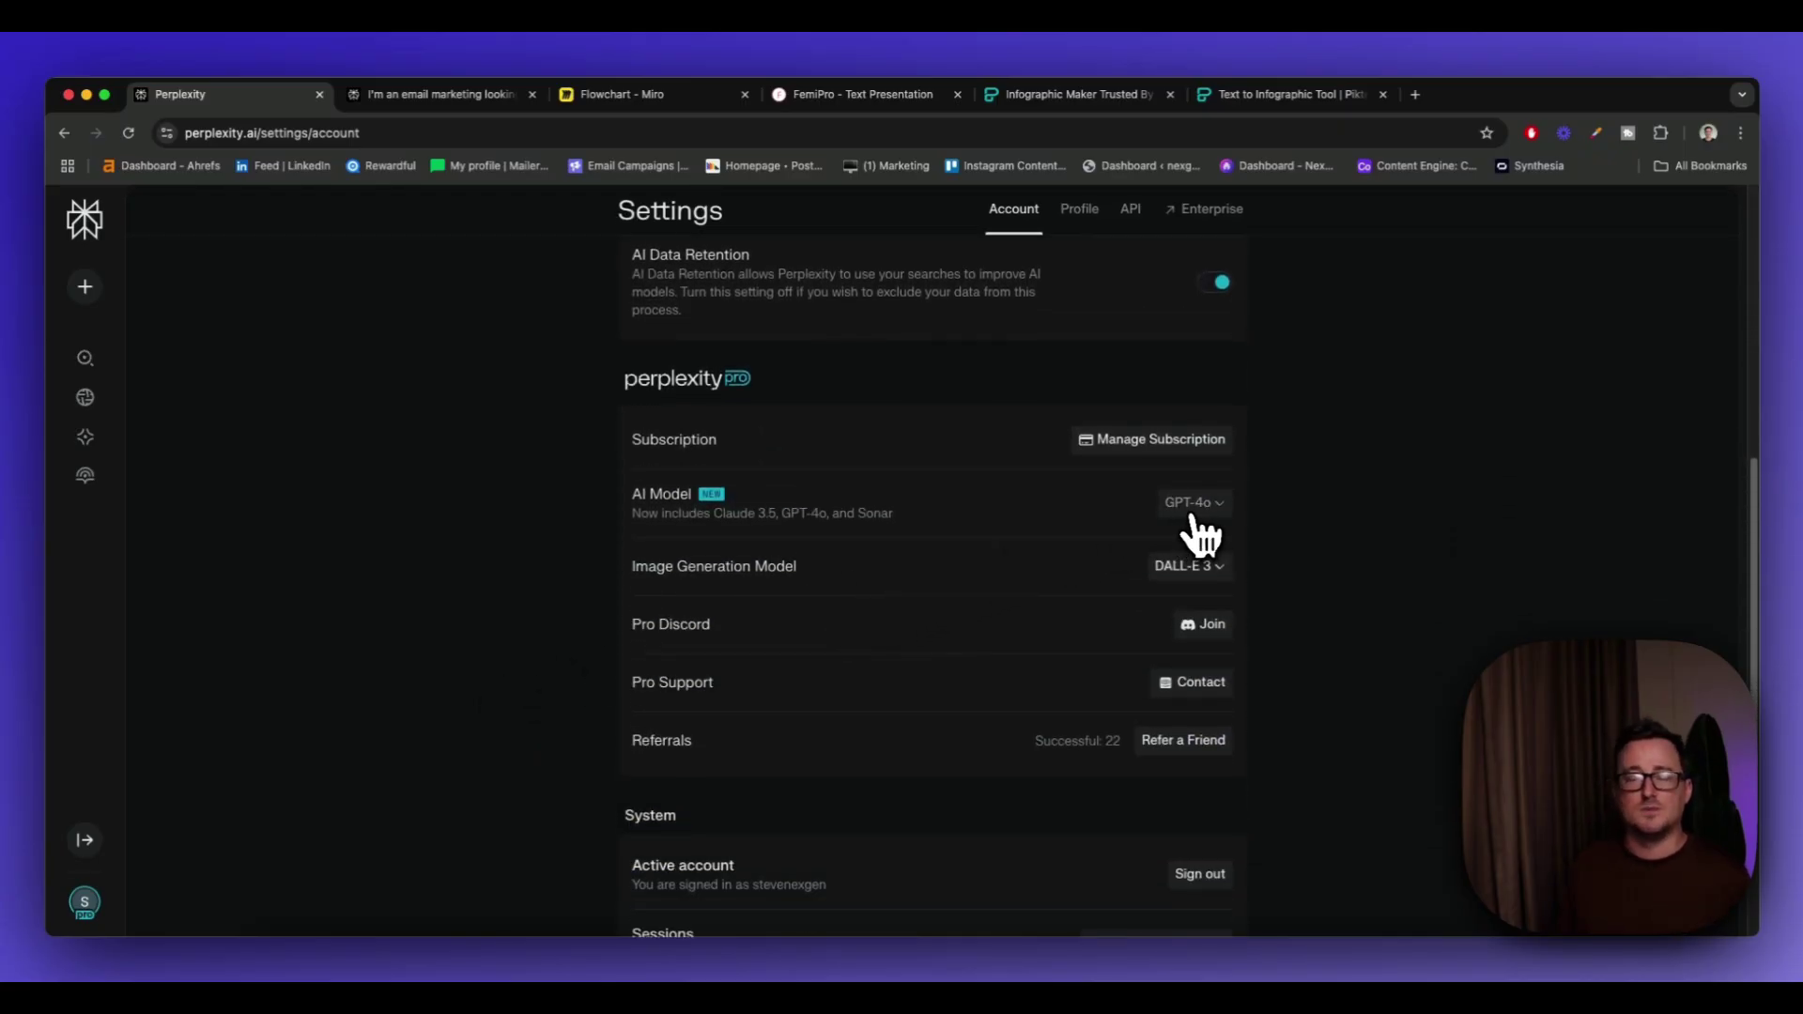
click(1193, 507)
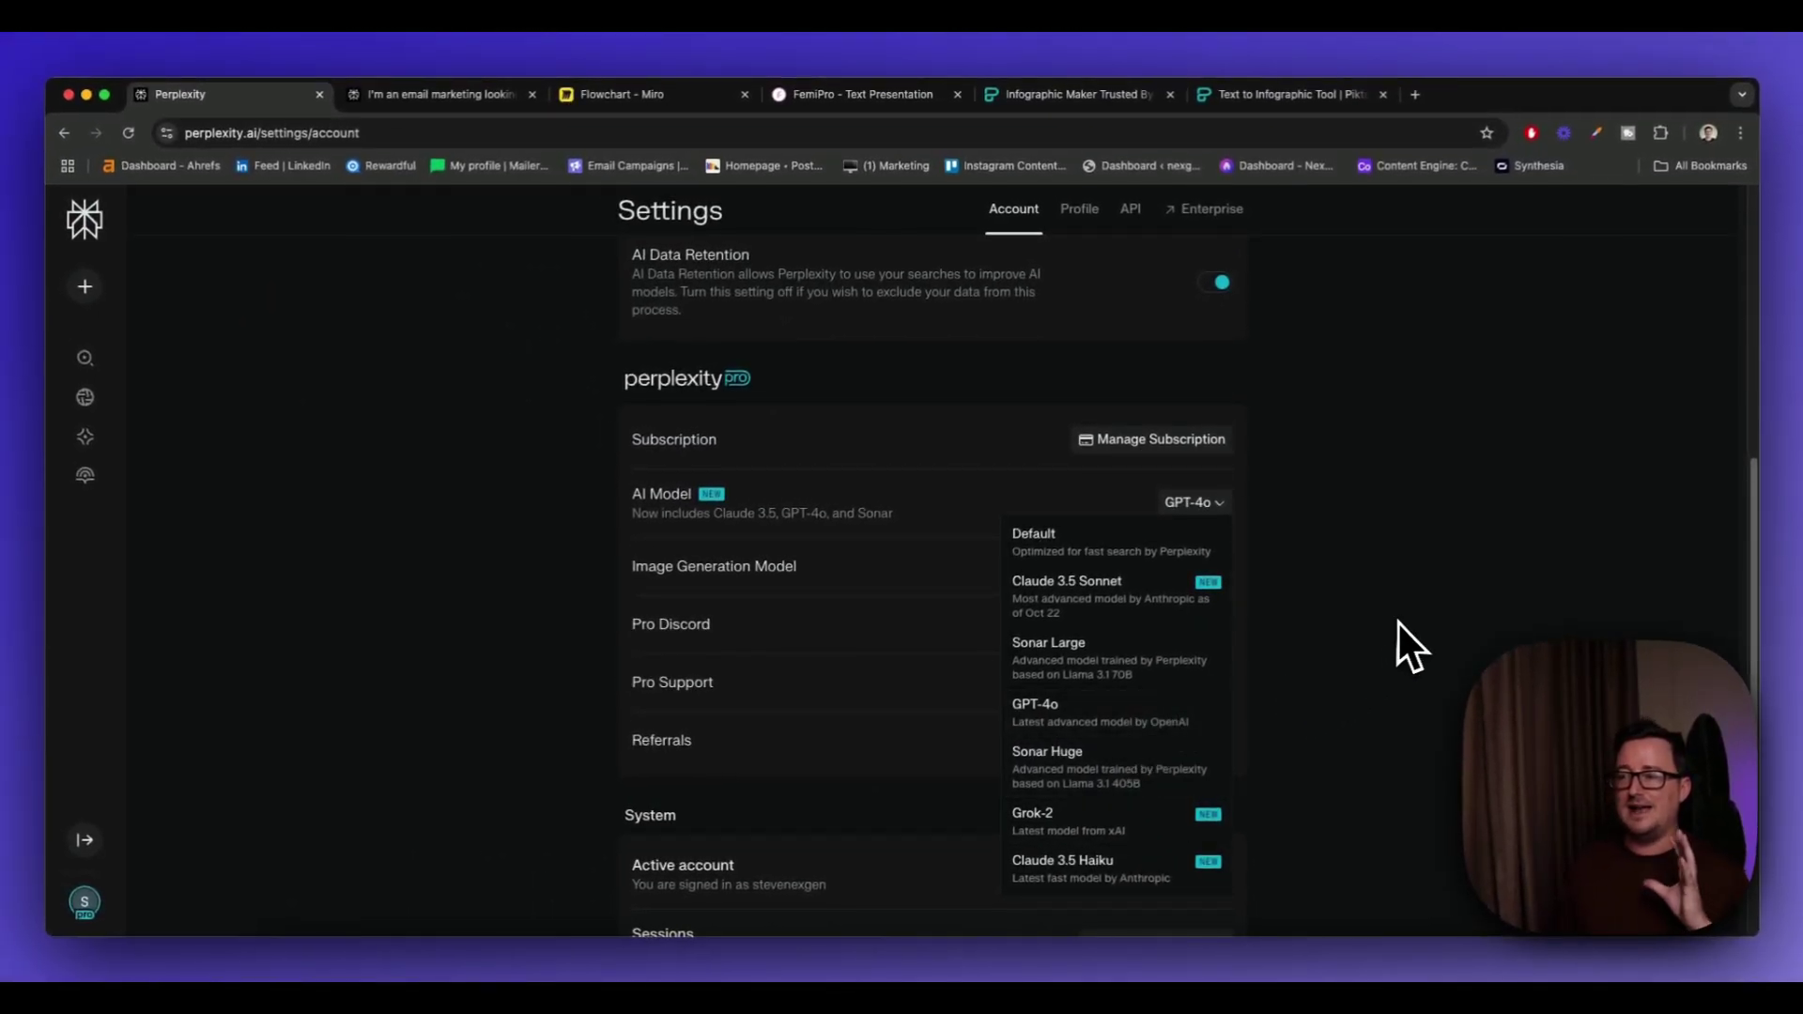
click(1181, 702)
click(1200, 570)
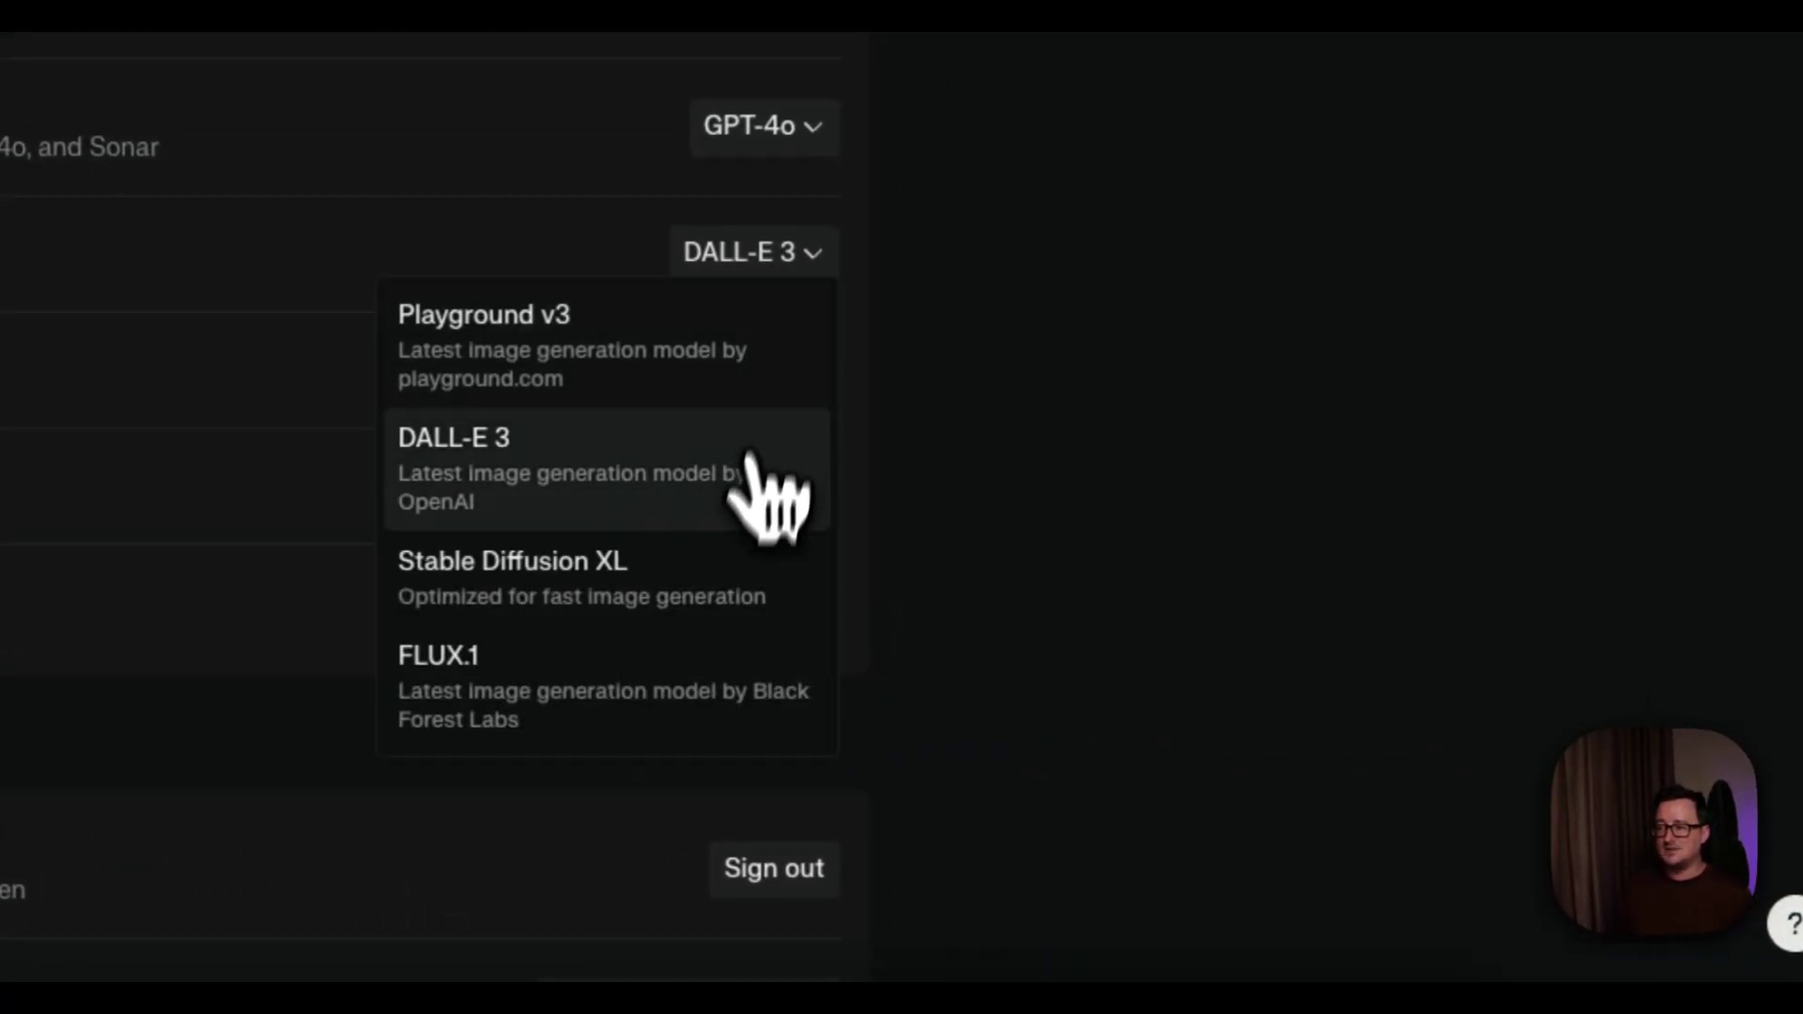
click(717, 517)
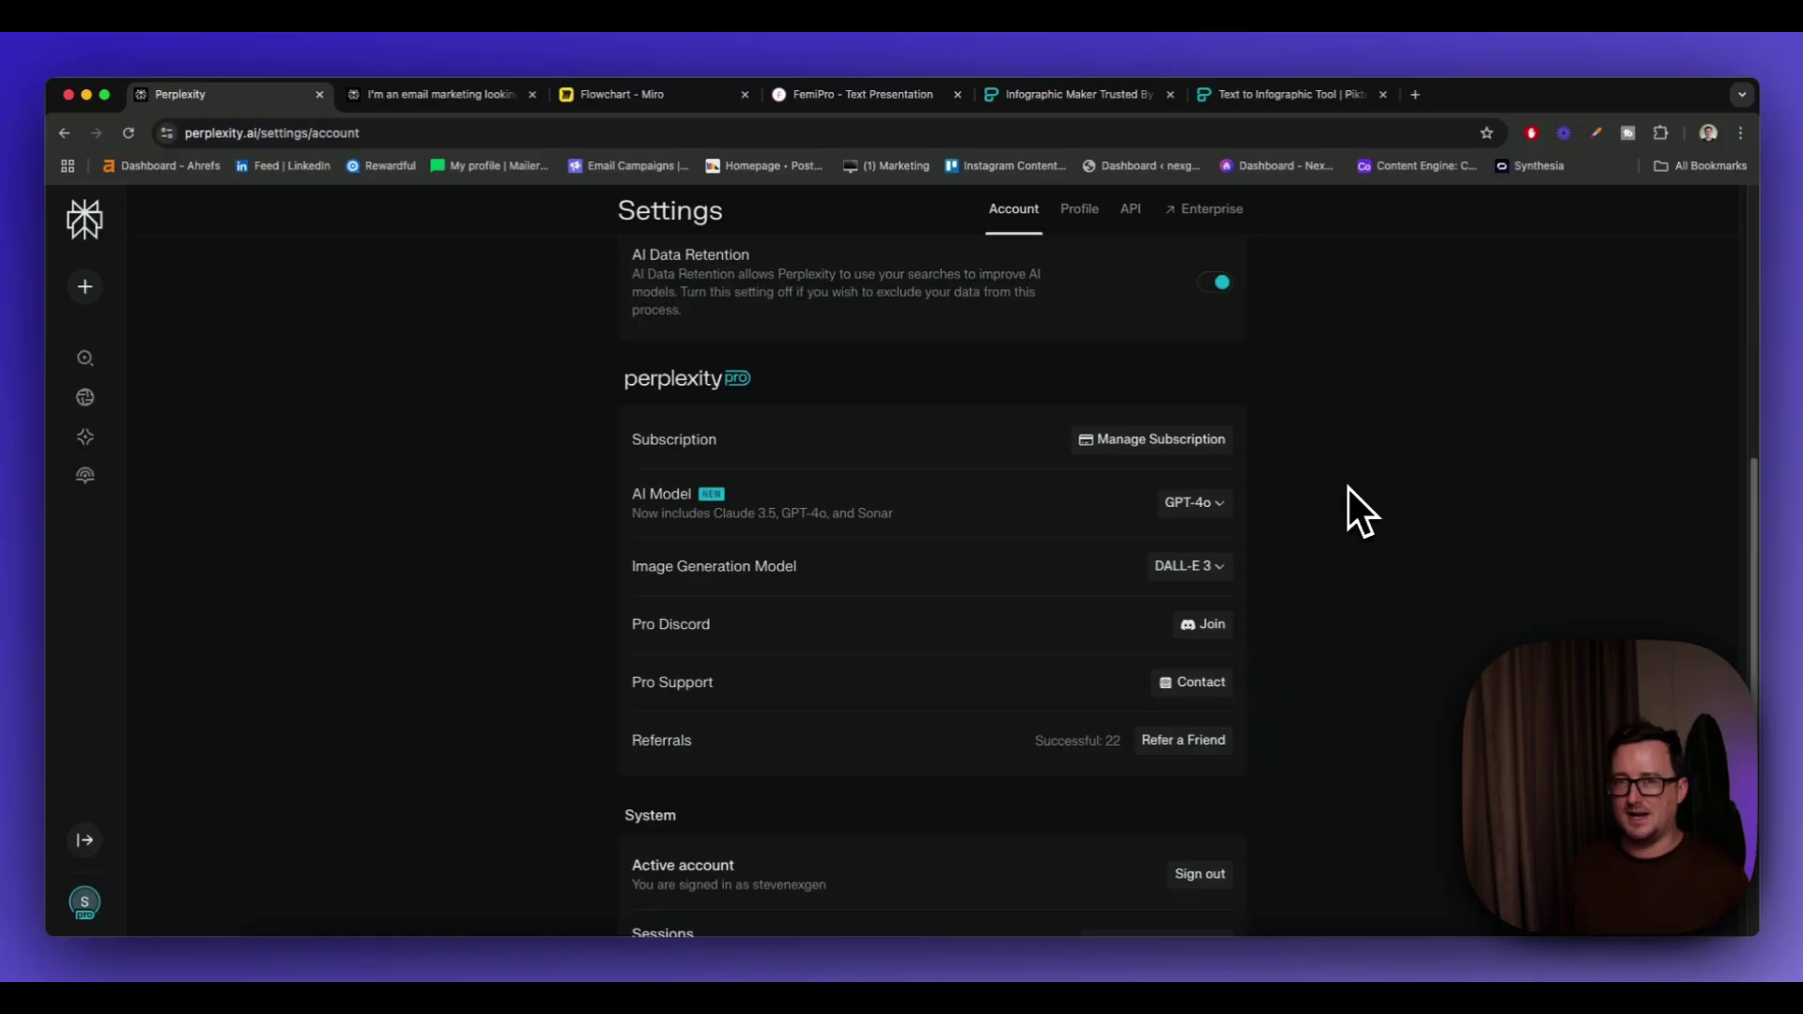
click(675, 99)
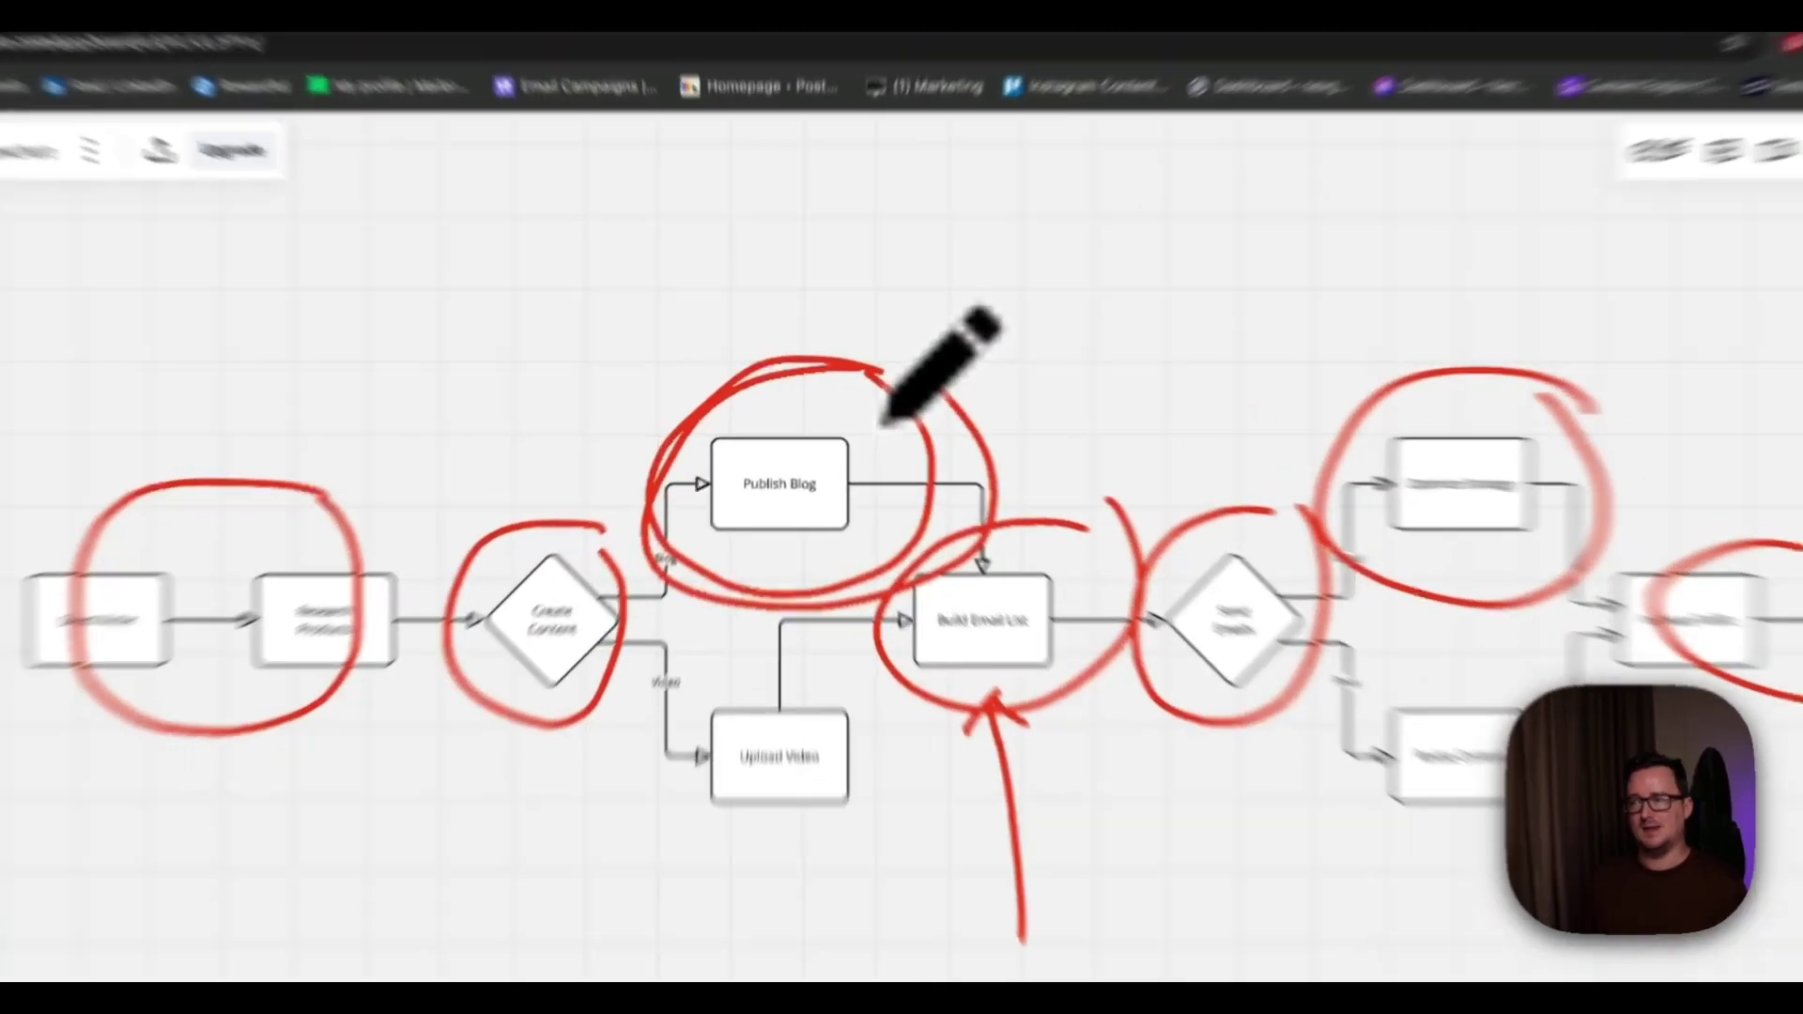
Add two more red loops around Publish Blog, then bring up Journalist AI's homepage
drag(857, 418, 751, 387)
drag(939, 458, 958, 488)
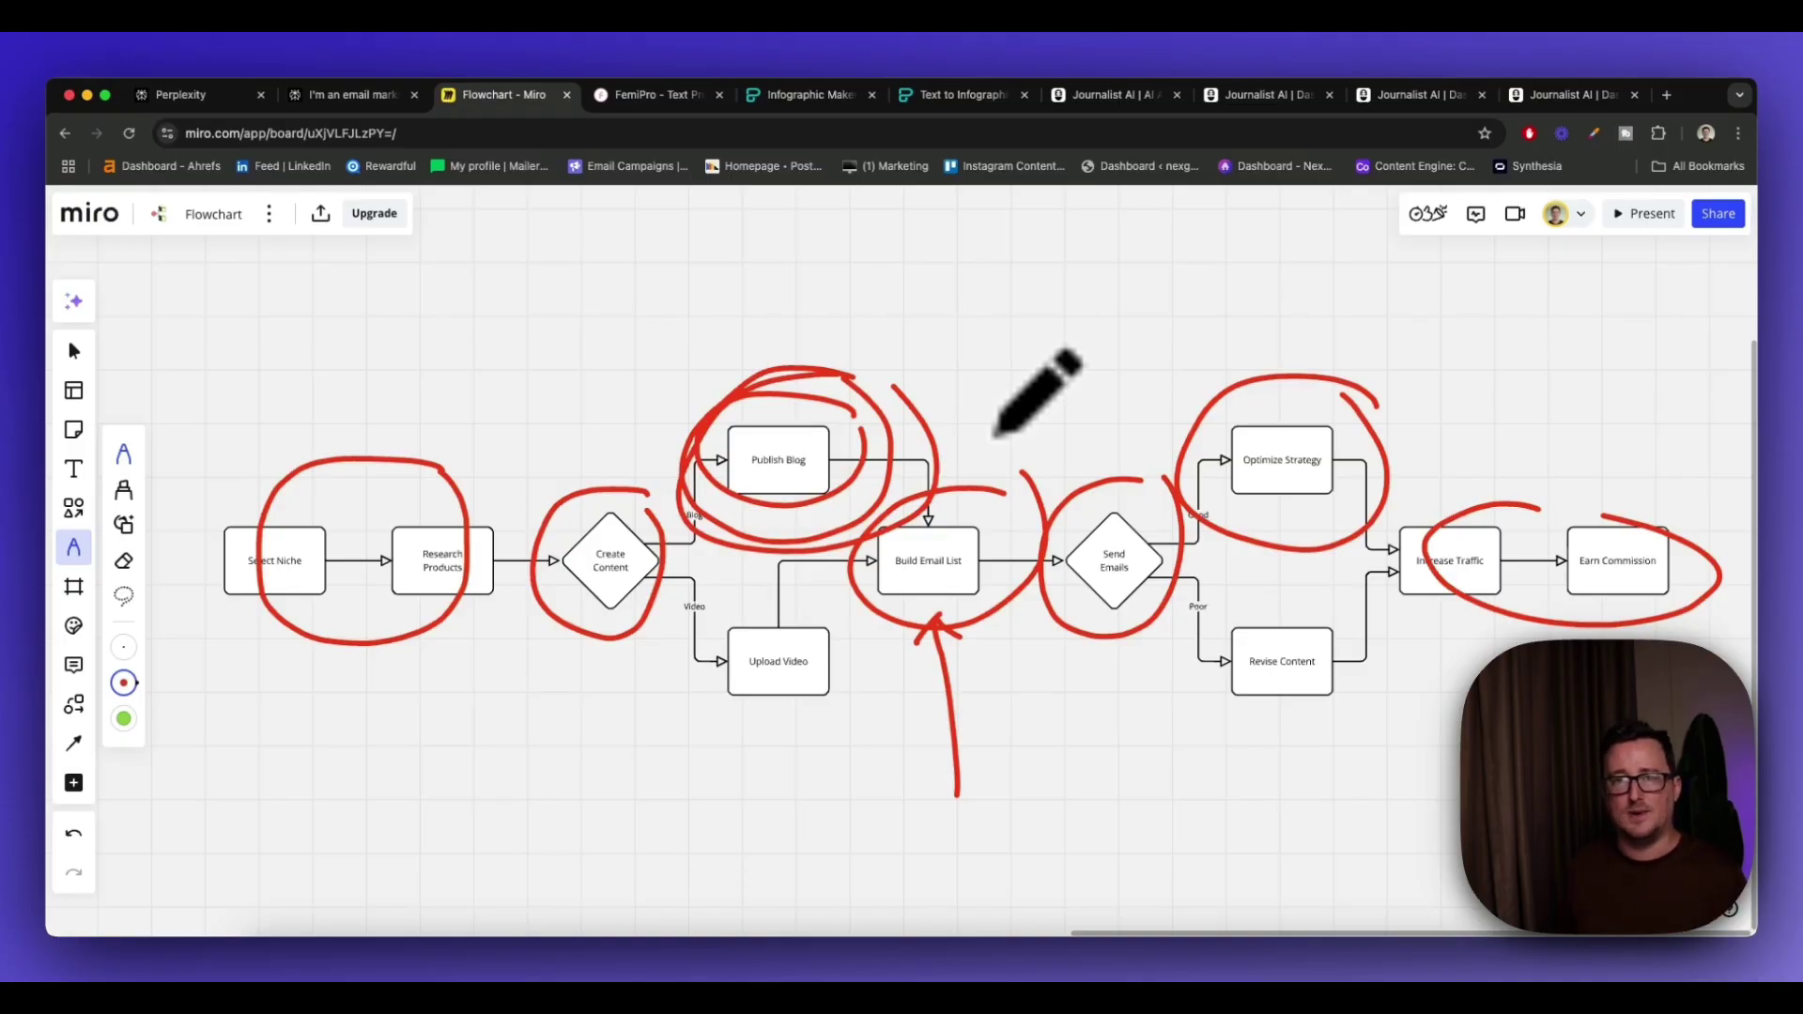
click(1061, 97)
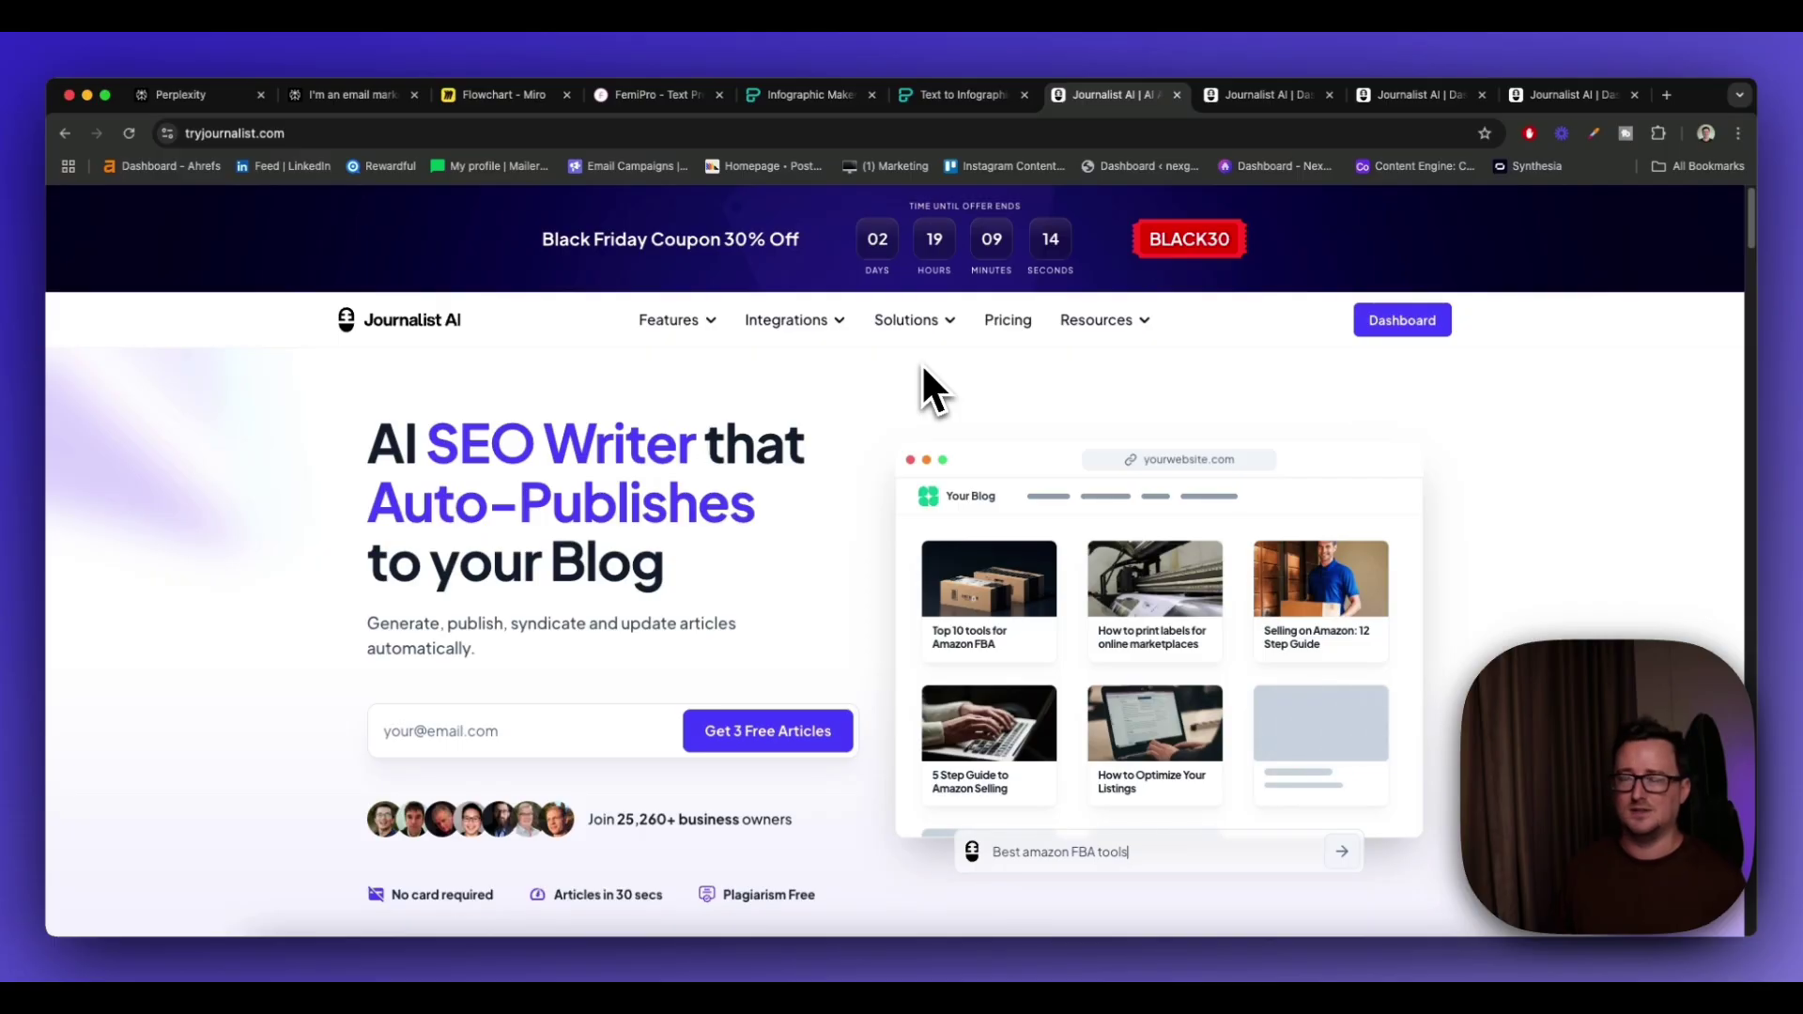
Open the bread-baking article from the Journalist AI Generate Articles dashboard in the editor
click(1269, 100)
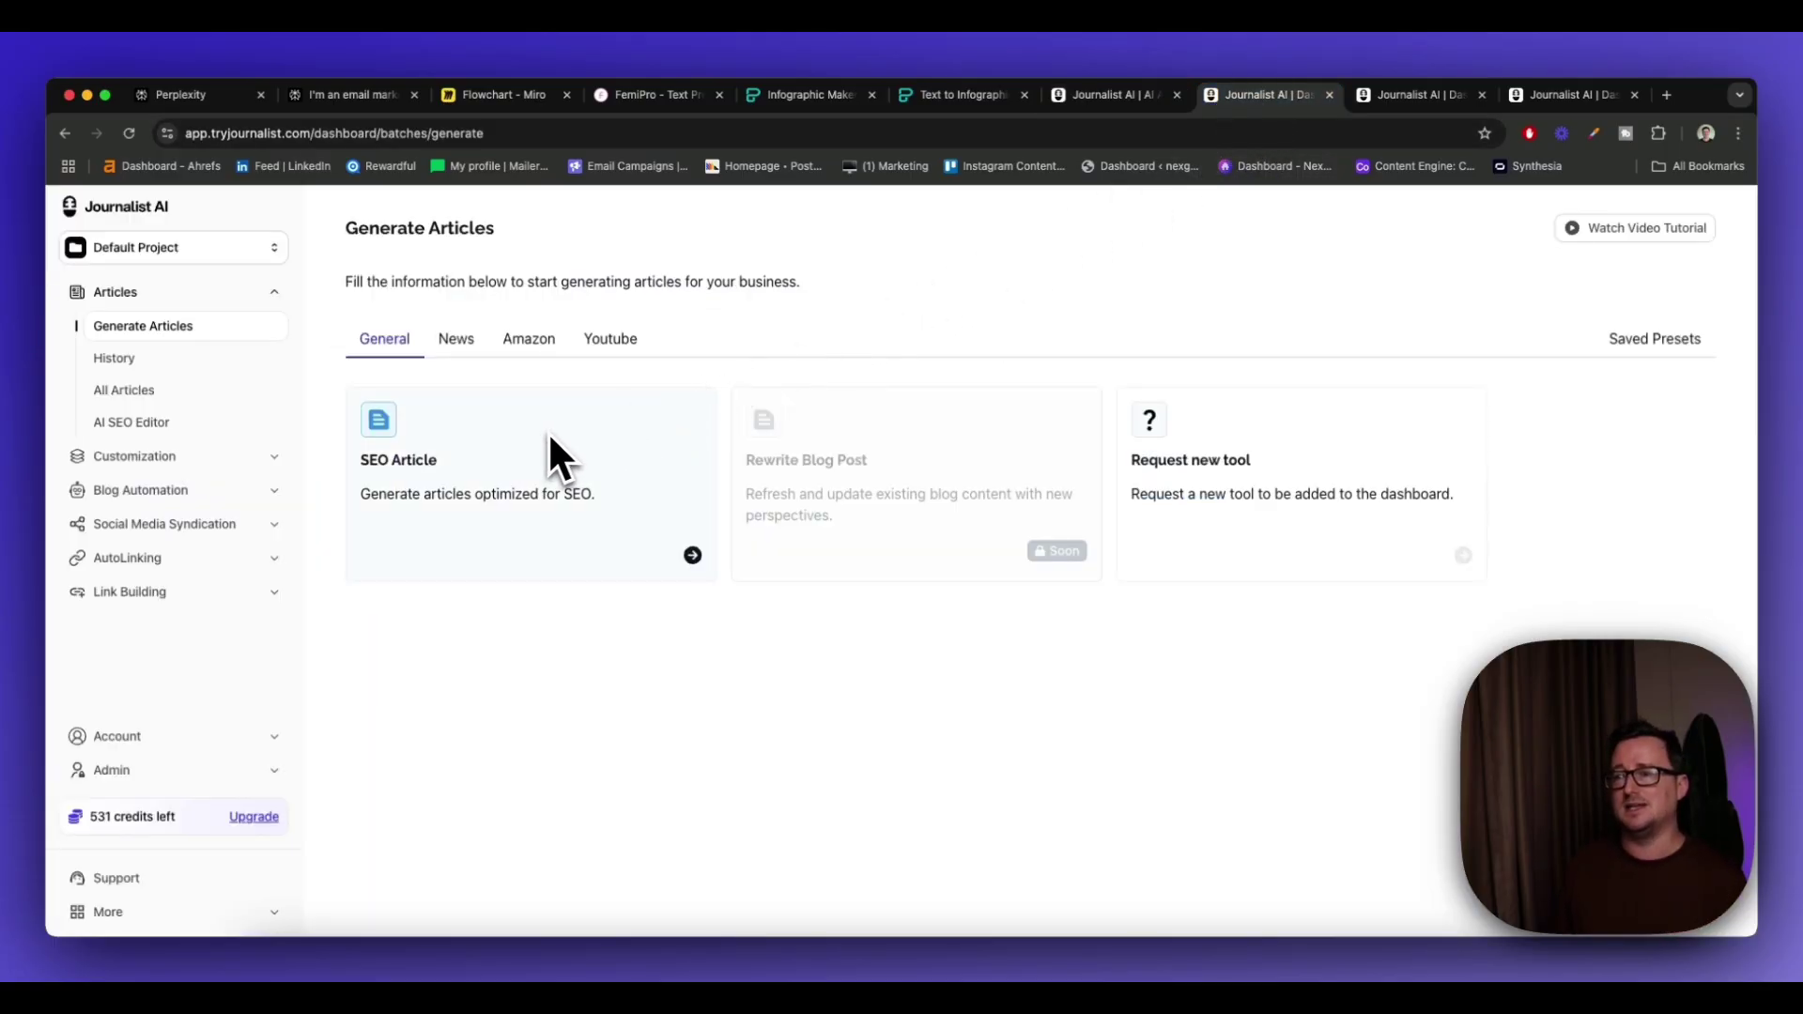
click(524, 346)
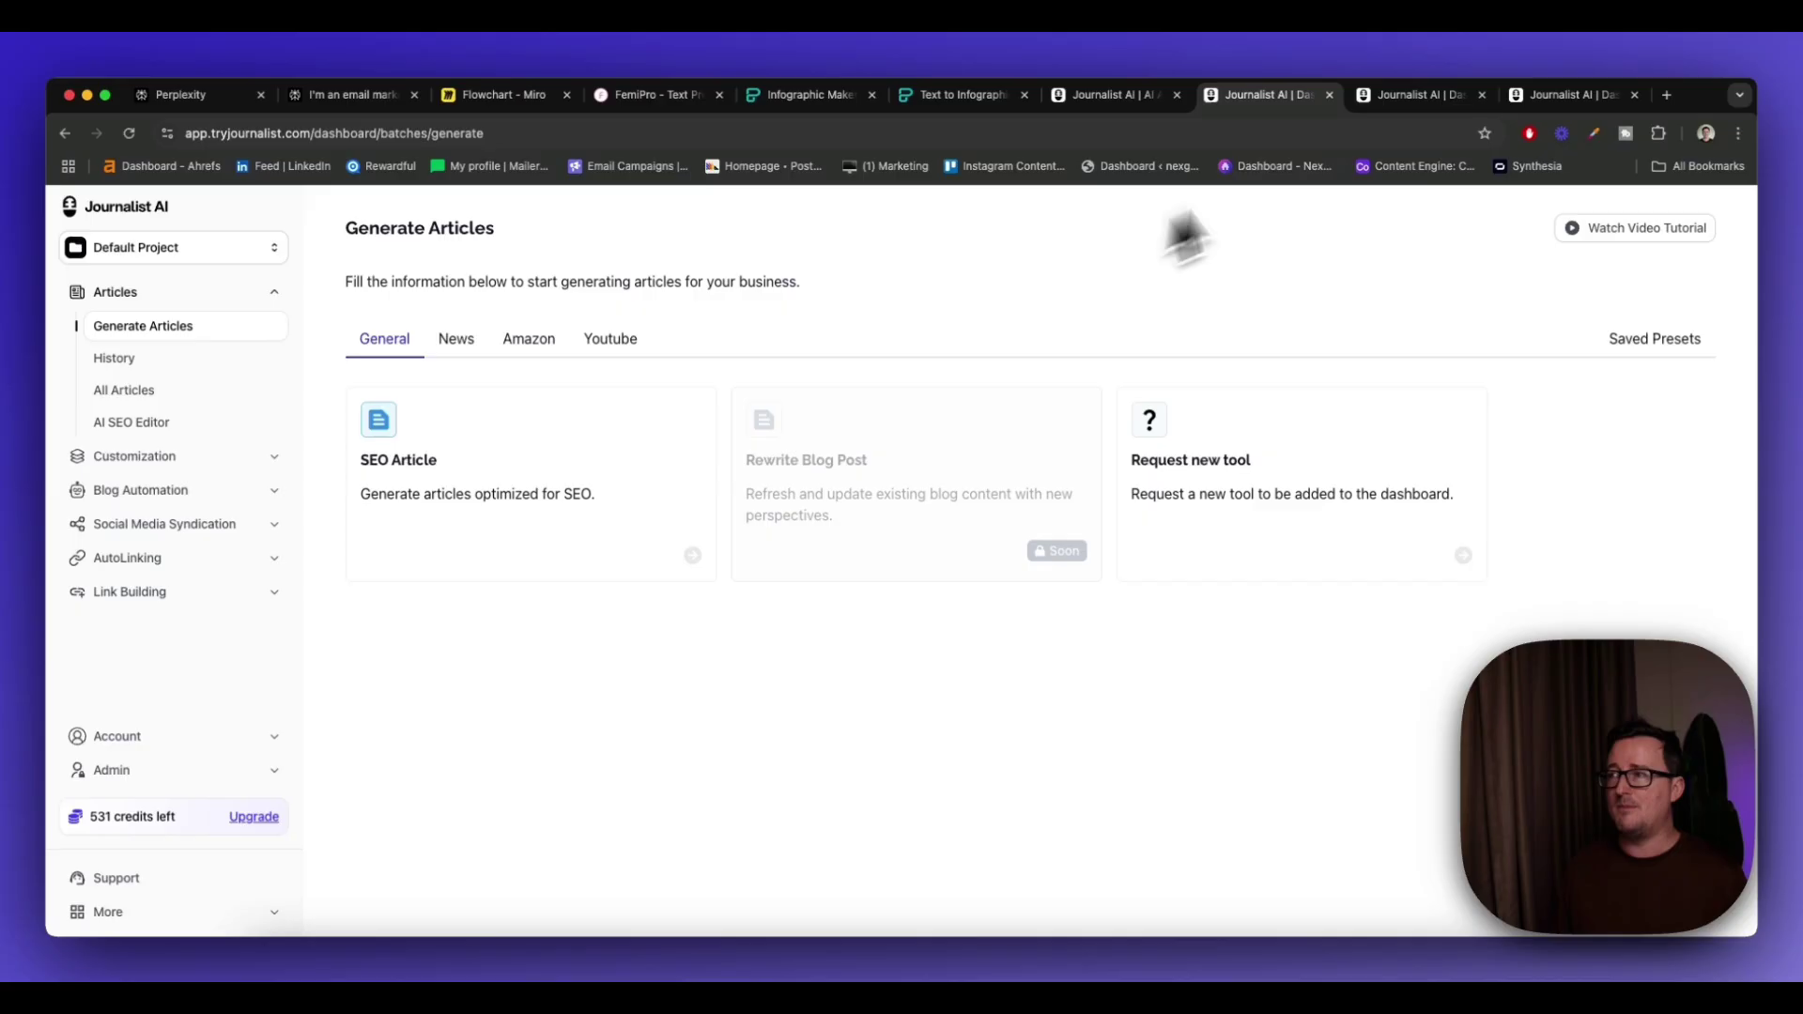
click(1404, 95)
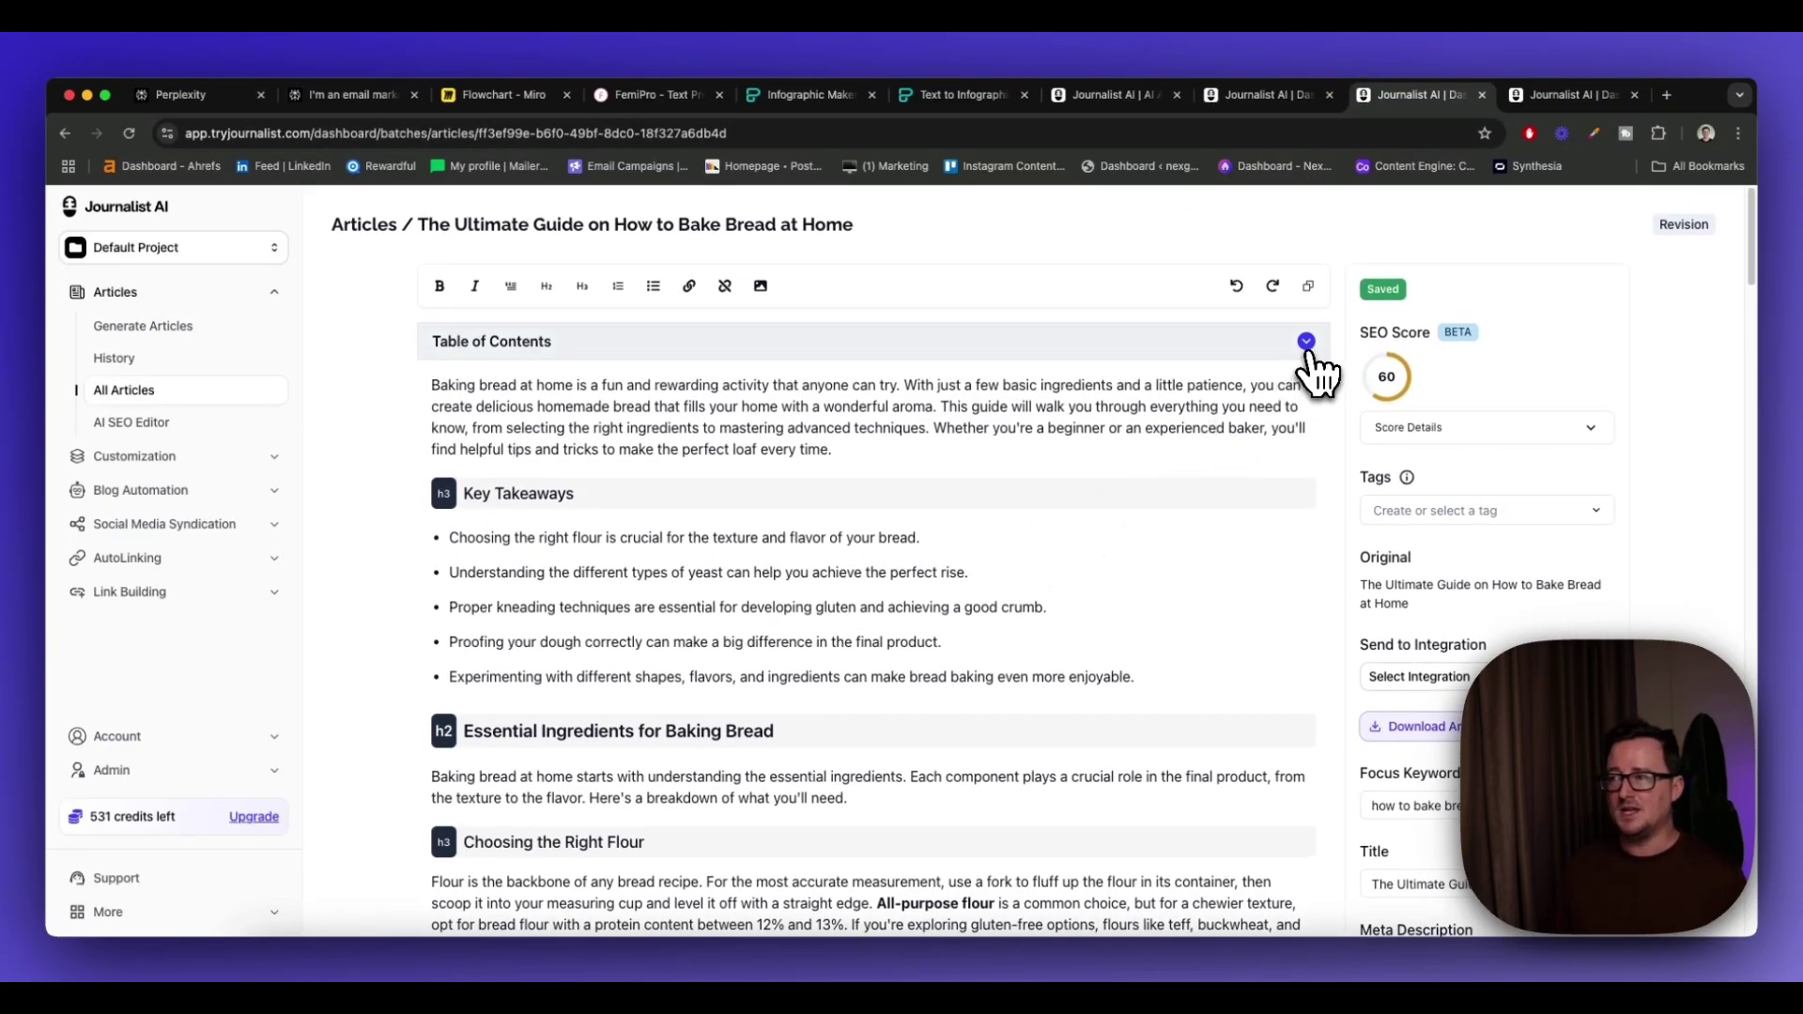
Expand and collapse the Table of Contents, then scroll down to the Frequently Asked Questions
click(1306, 342)
click(1306, 344)
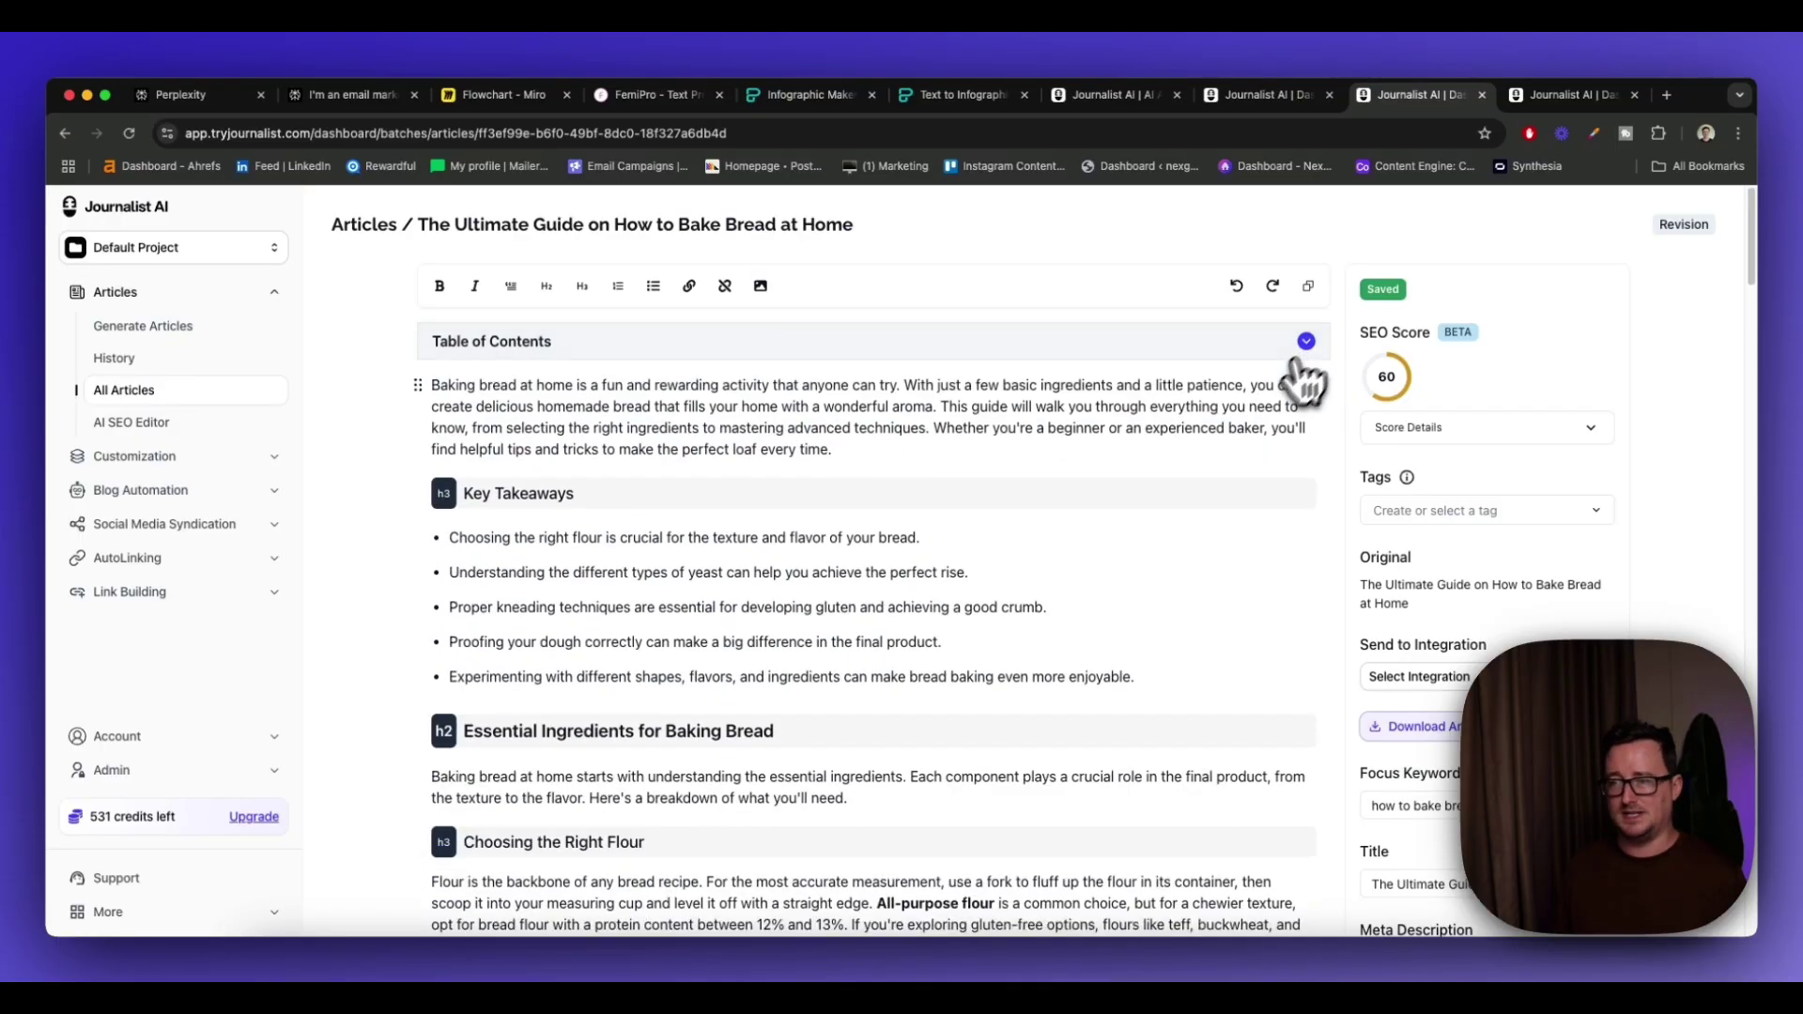
scroll(990, 568, down, 2)
scroll(993, 568, down, 10)
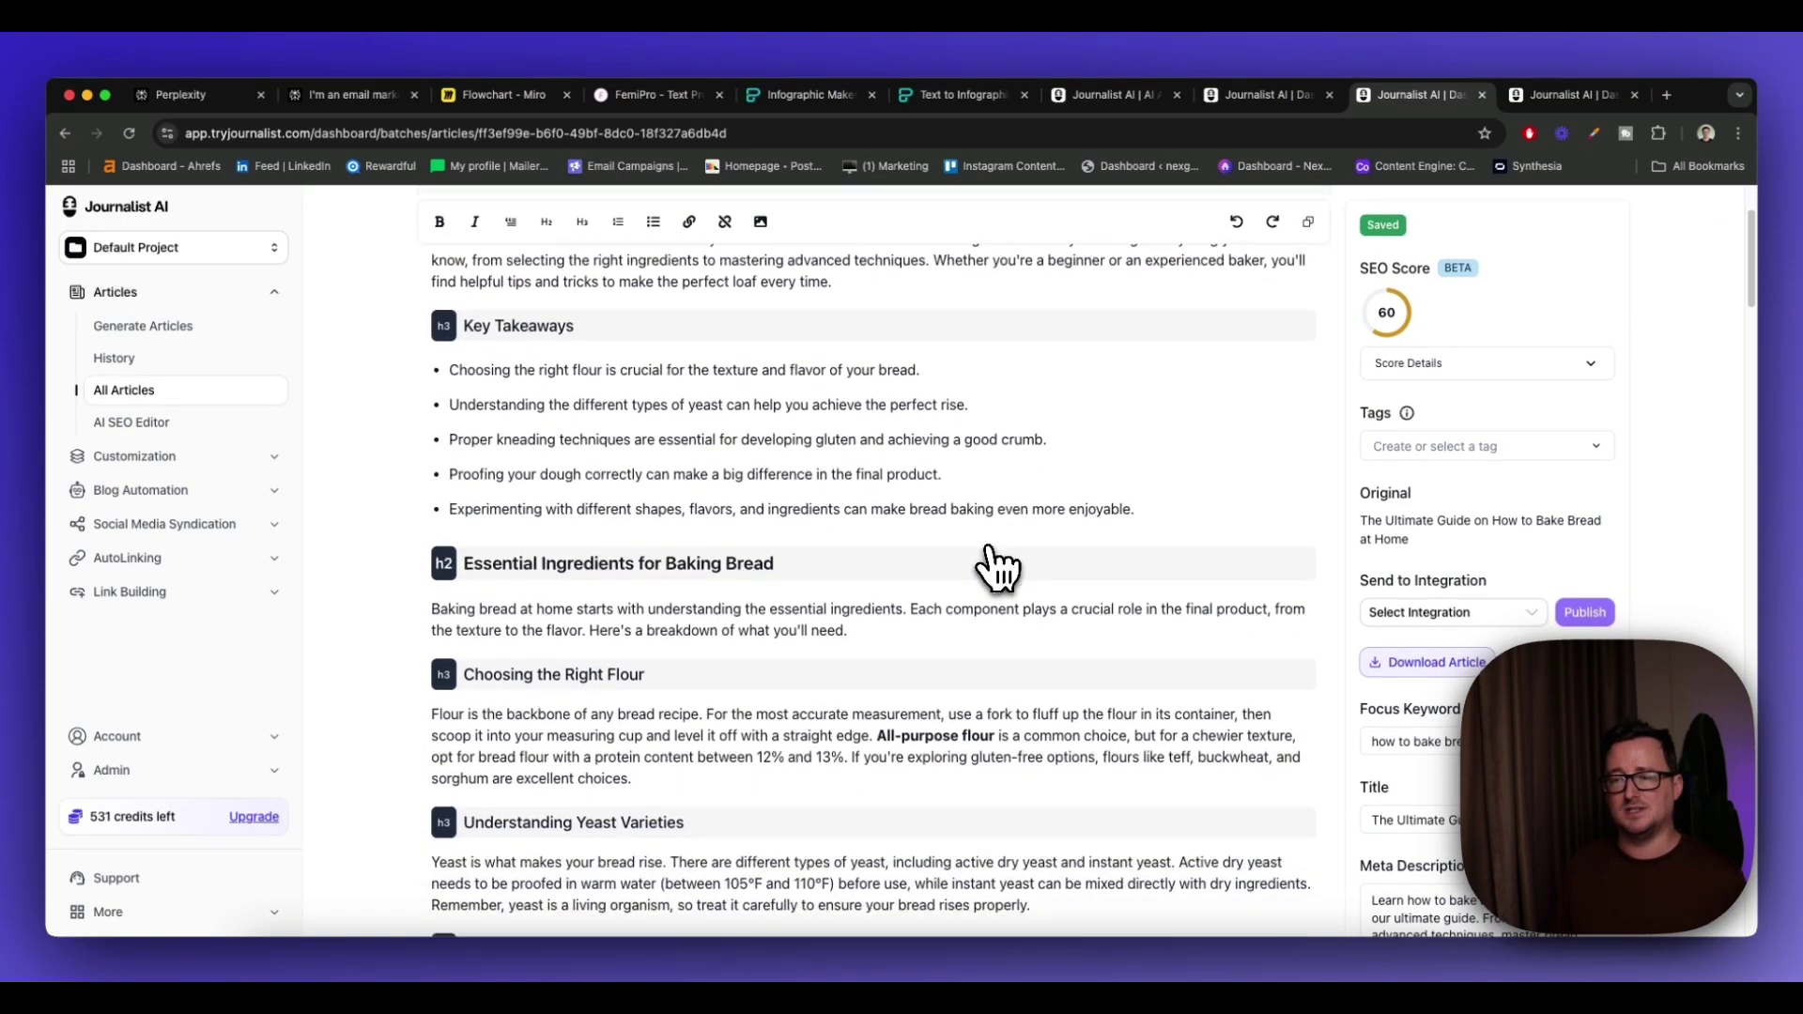
scroll(994, 566, down, 5)
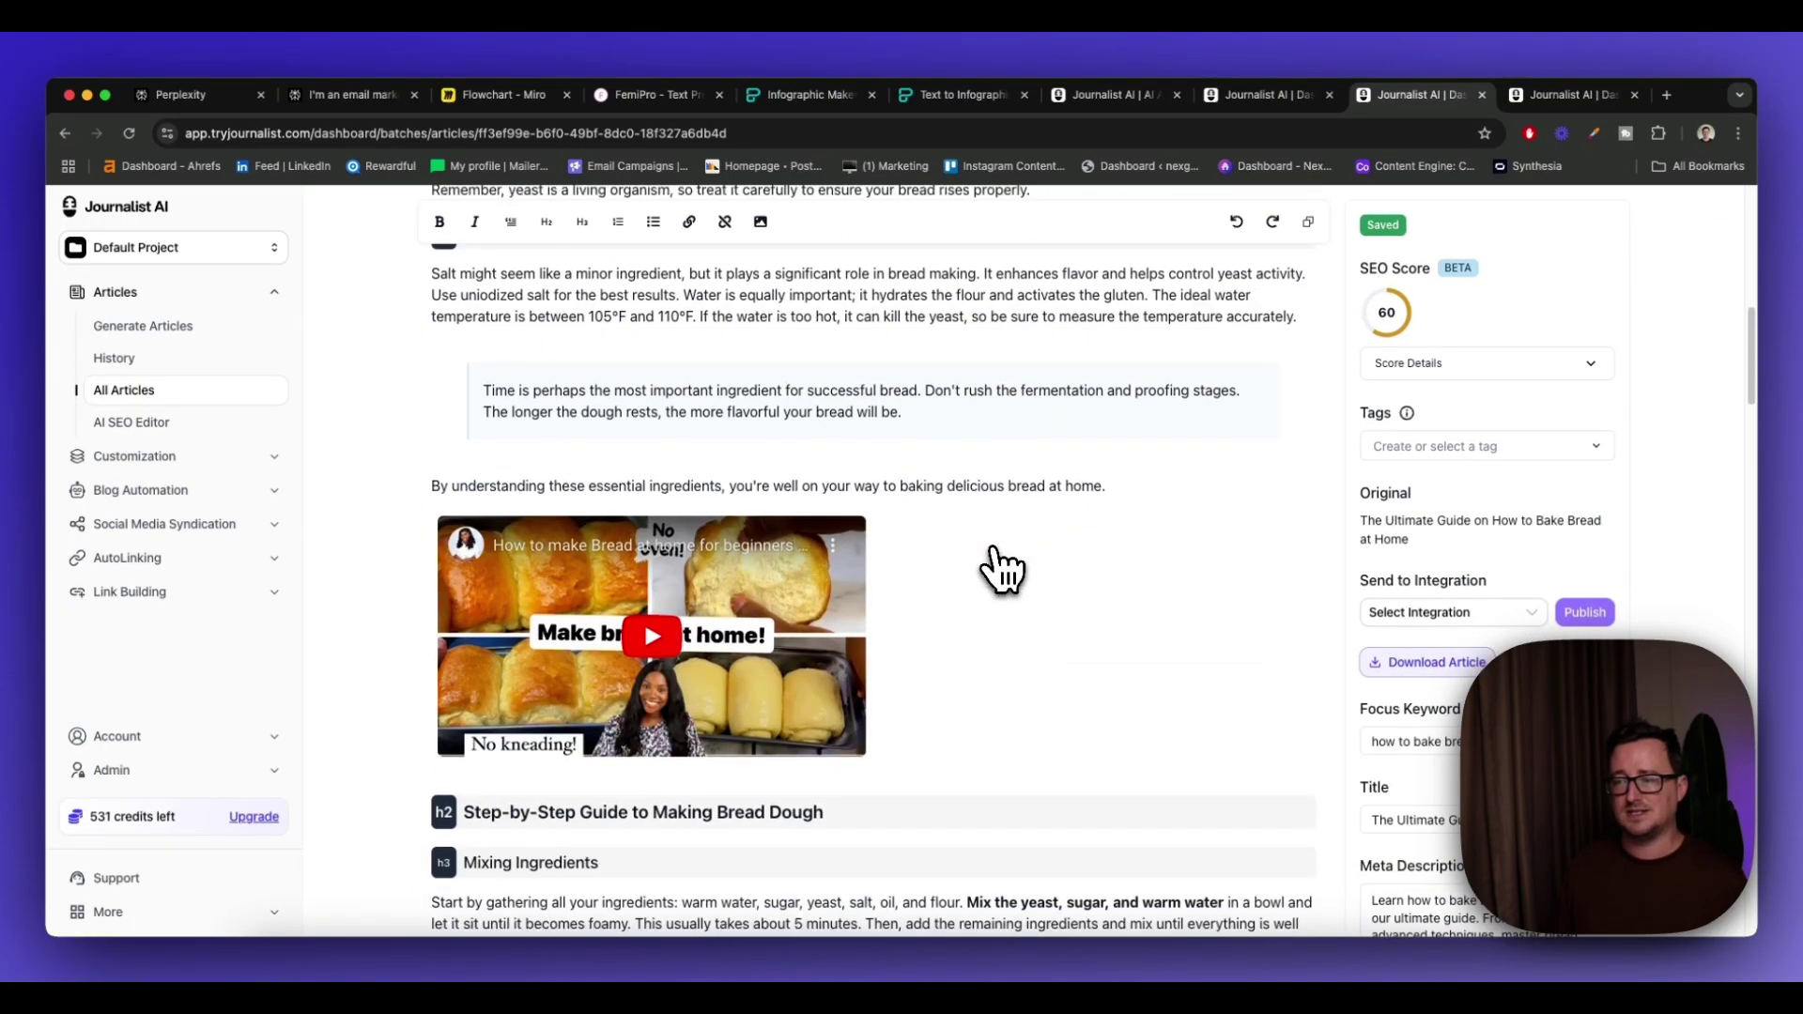
scroll(1010, 595, down, 10)
scroll(1019, 598, down, 20)
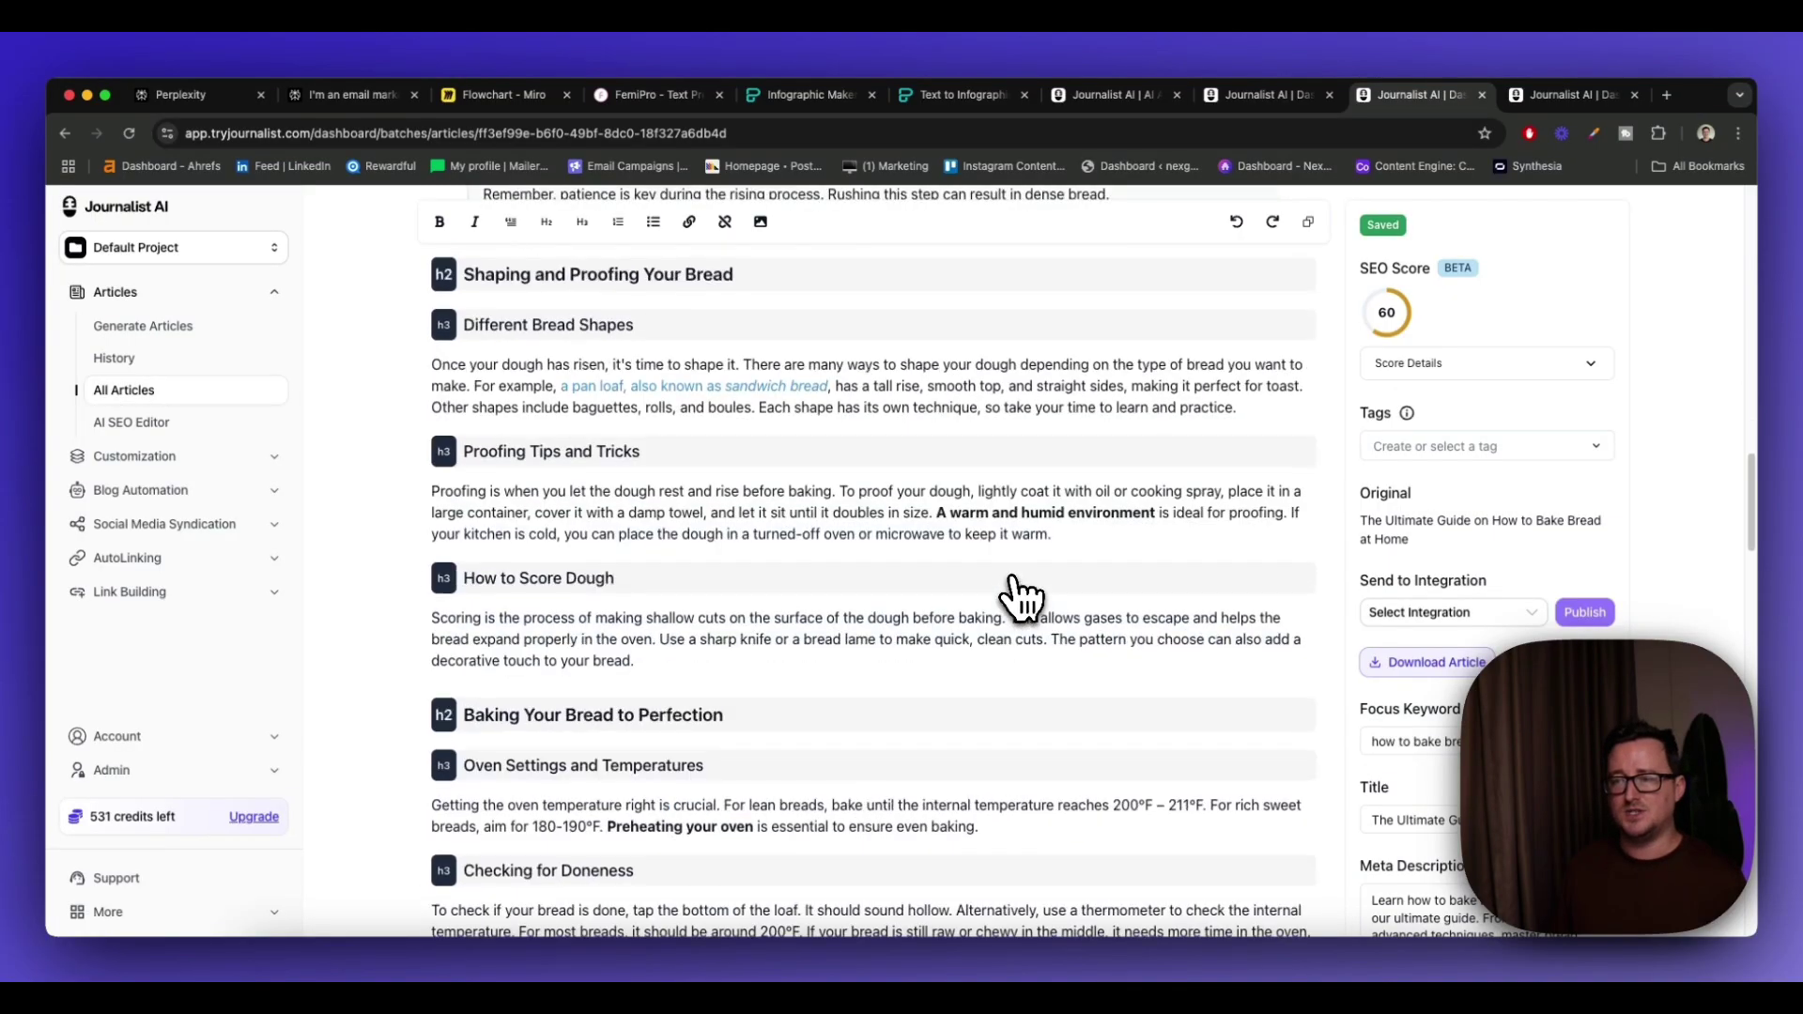
scroll(1019, 598, down, 20)
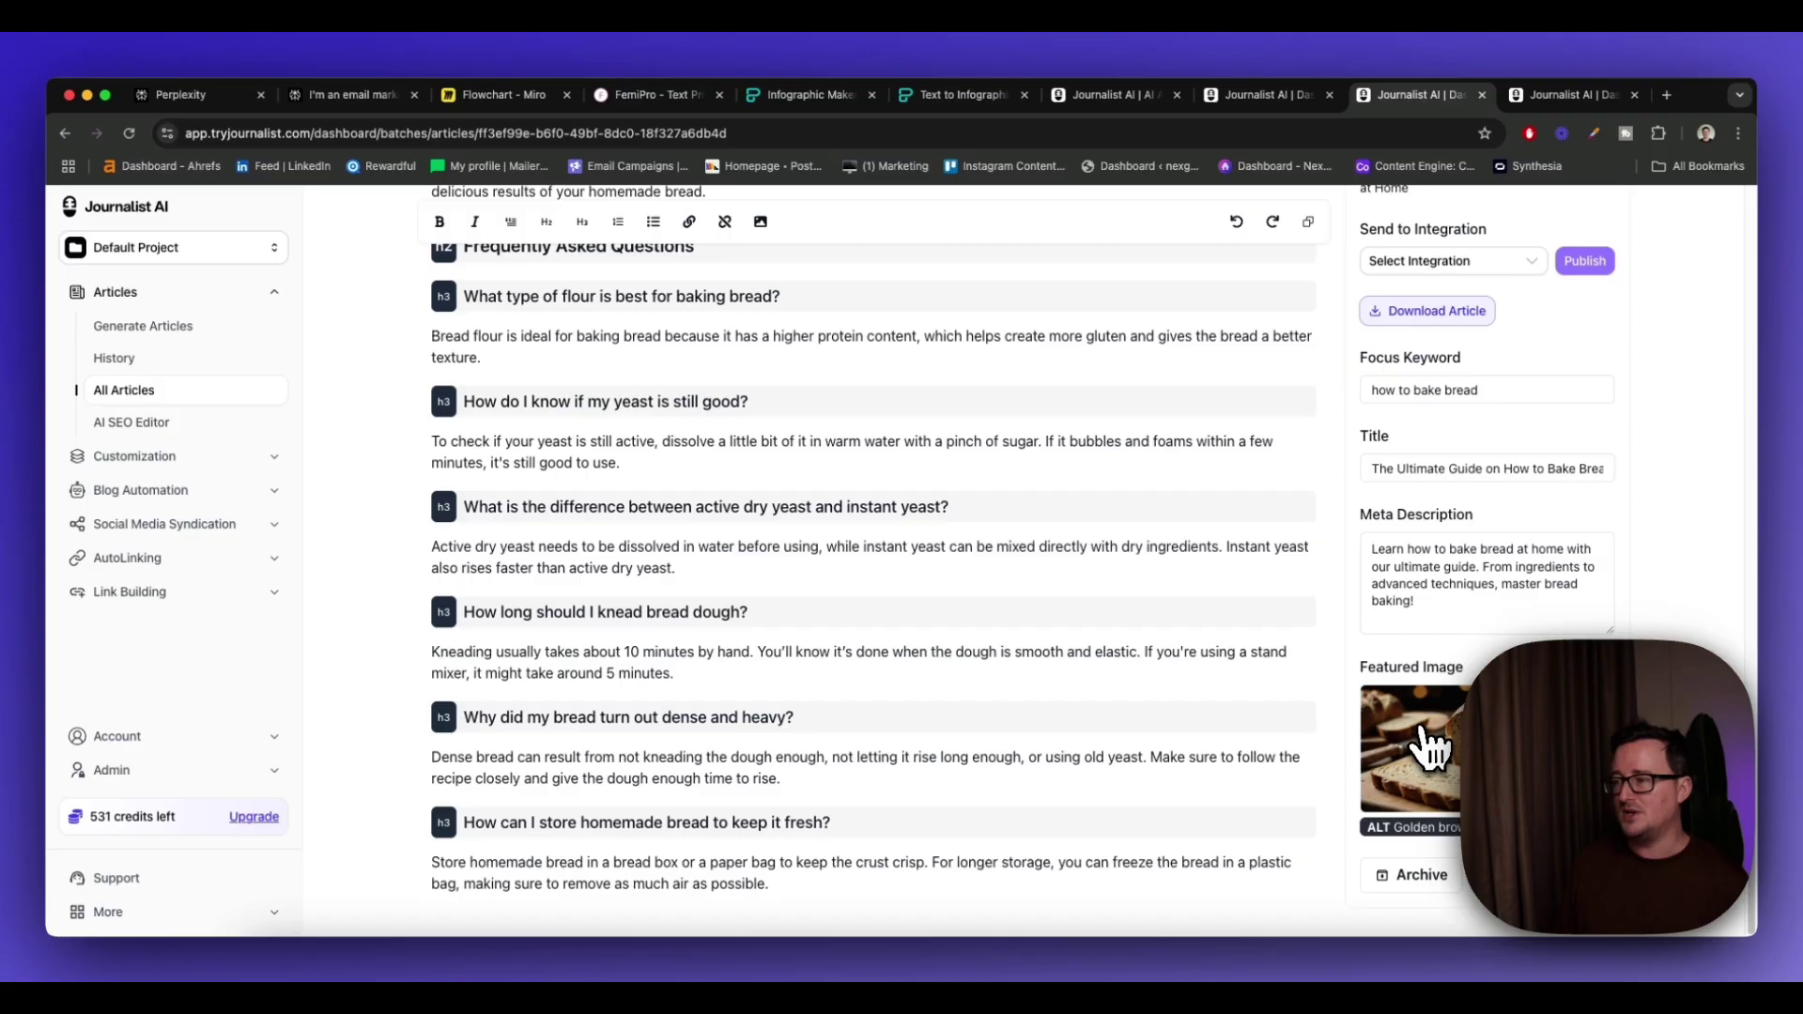
click(1425, 744)
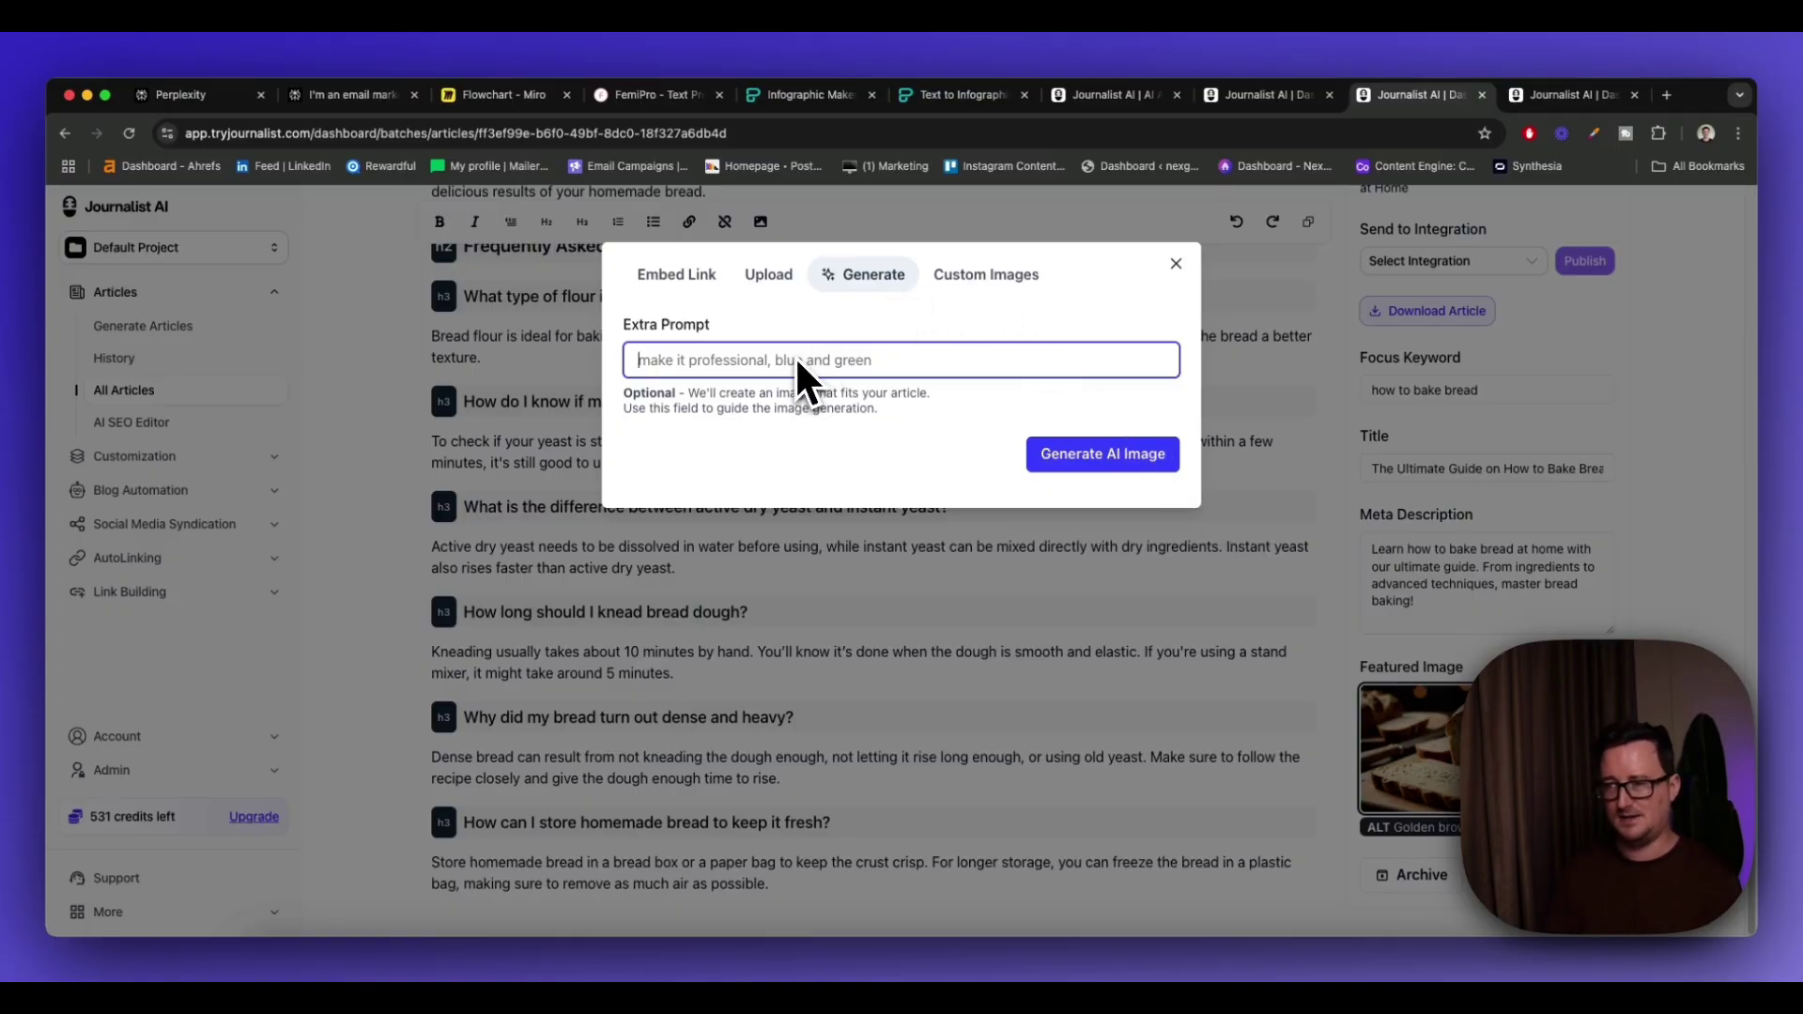
text(loaf of)
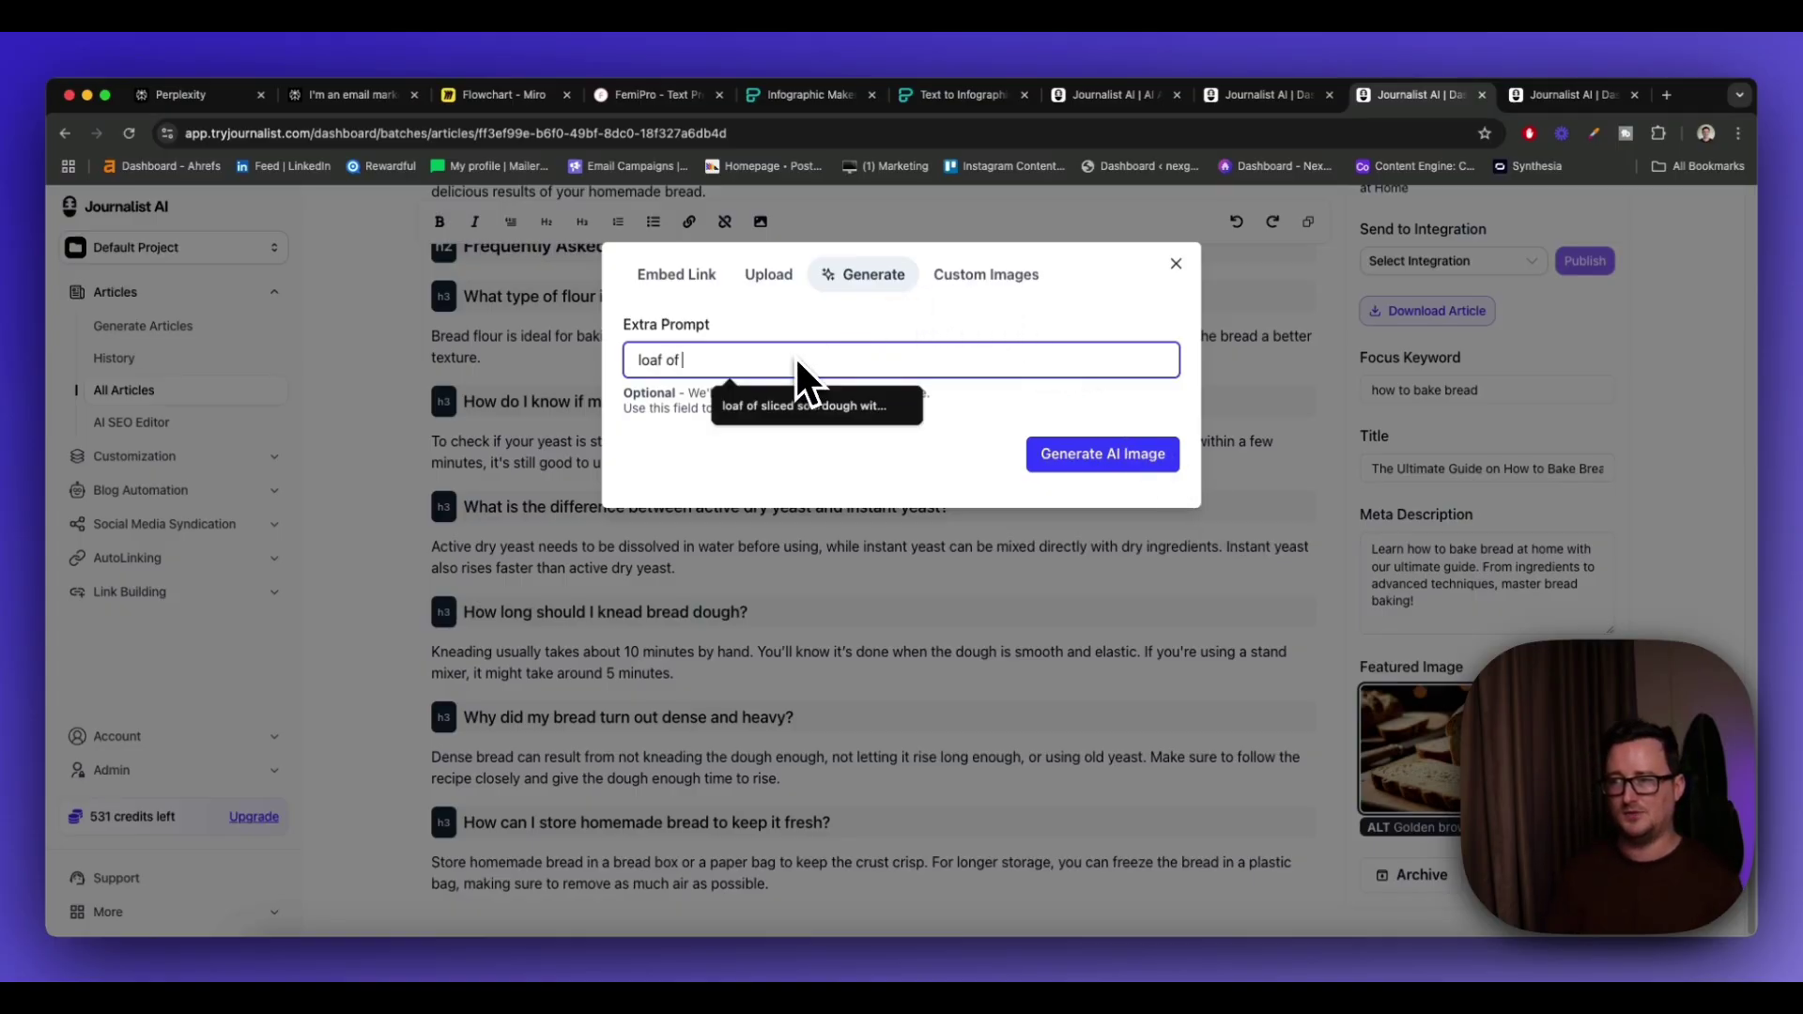
click(817, 405)
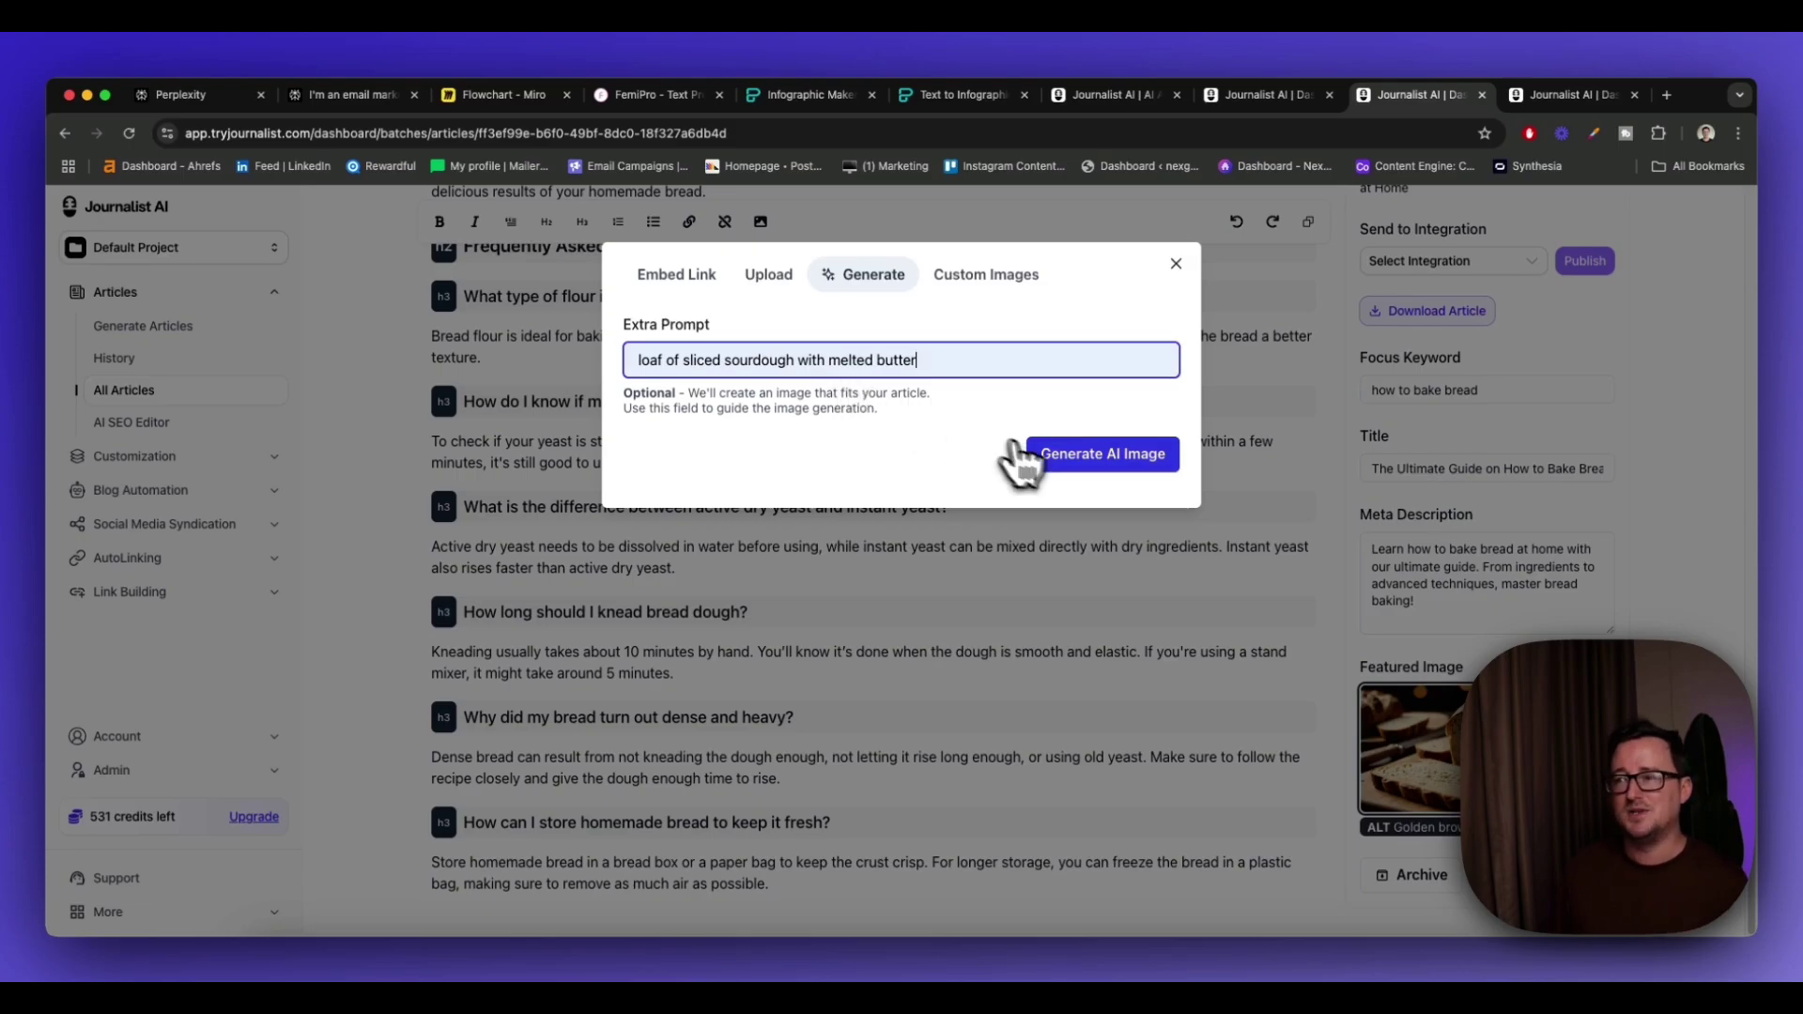
click(1099, 460)
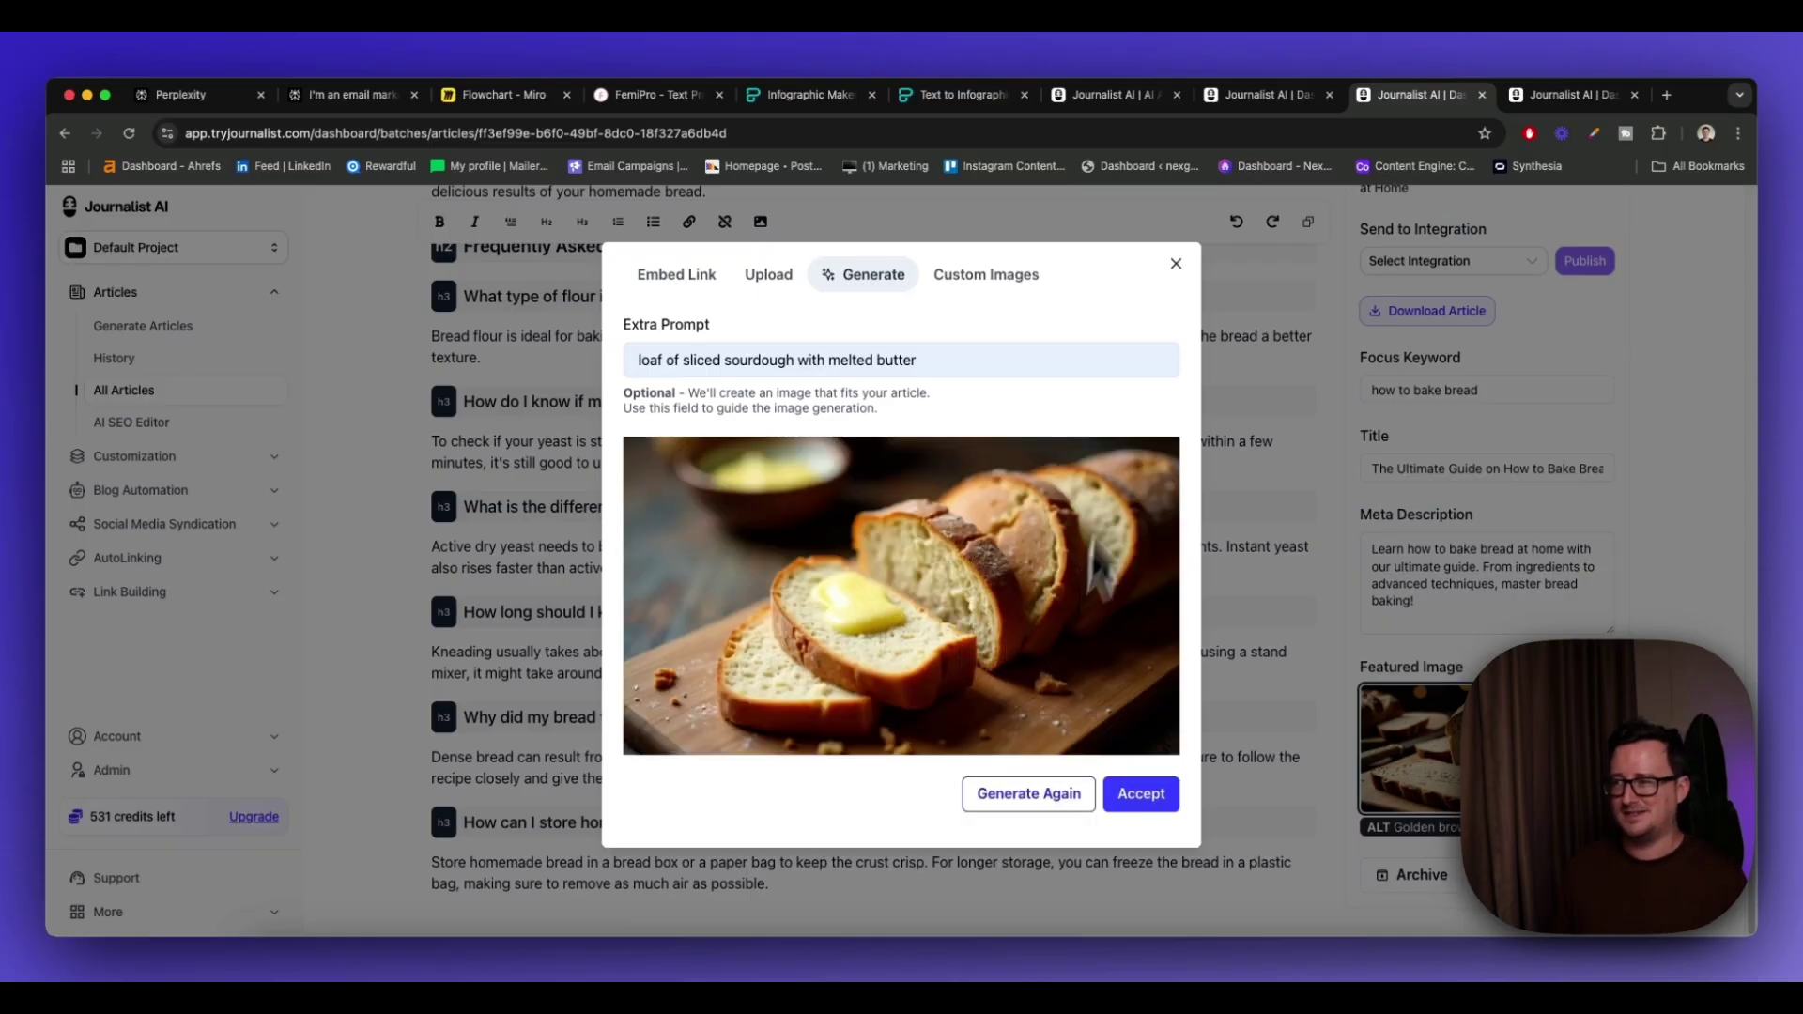
click(1176, 264)
Discard the generated image and return to the article's Conclusion
click(1033, 359)
scroll(995, 414, up, 7)
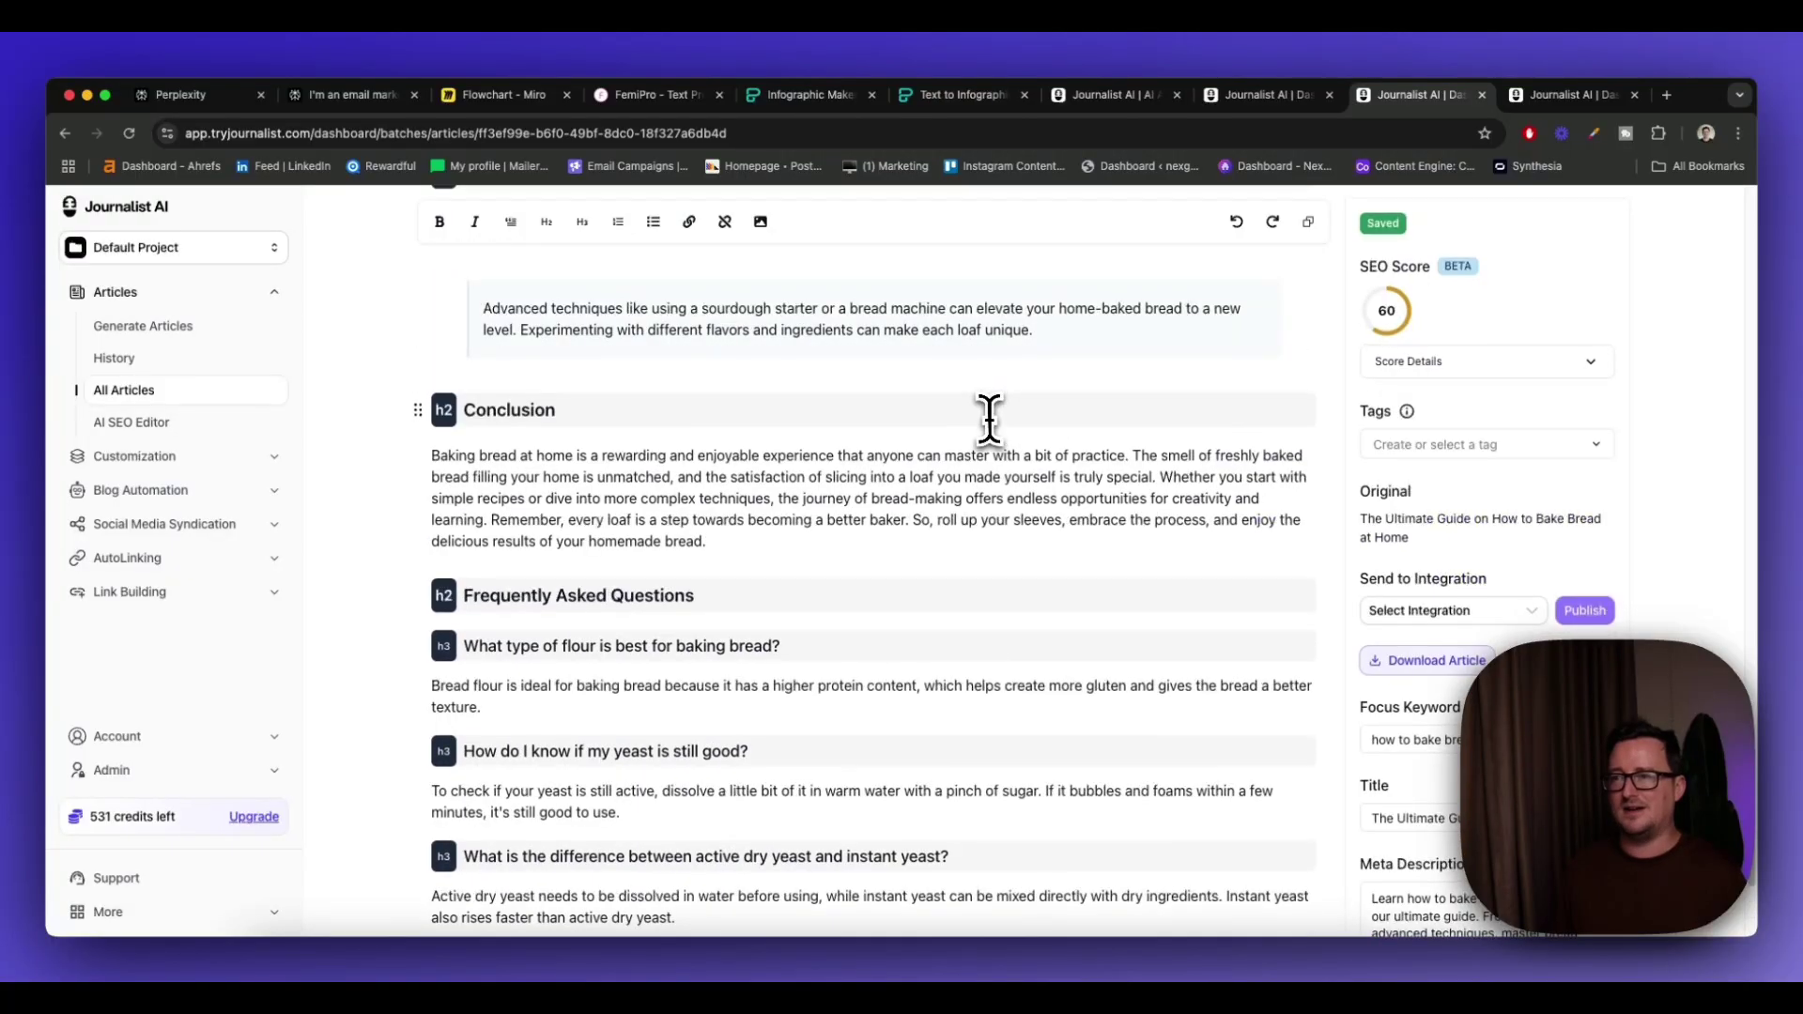
scroll(990, 427, down, 3)
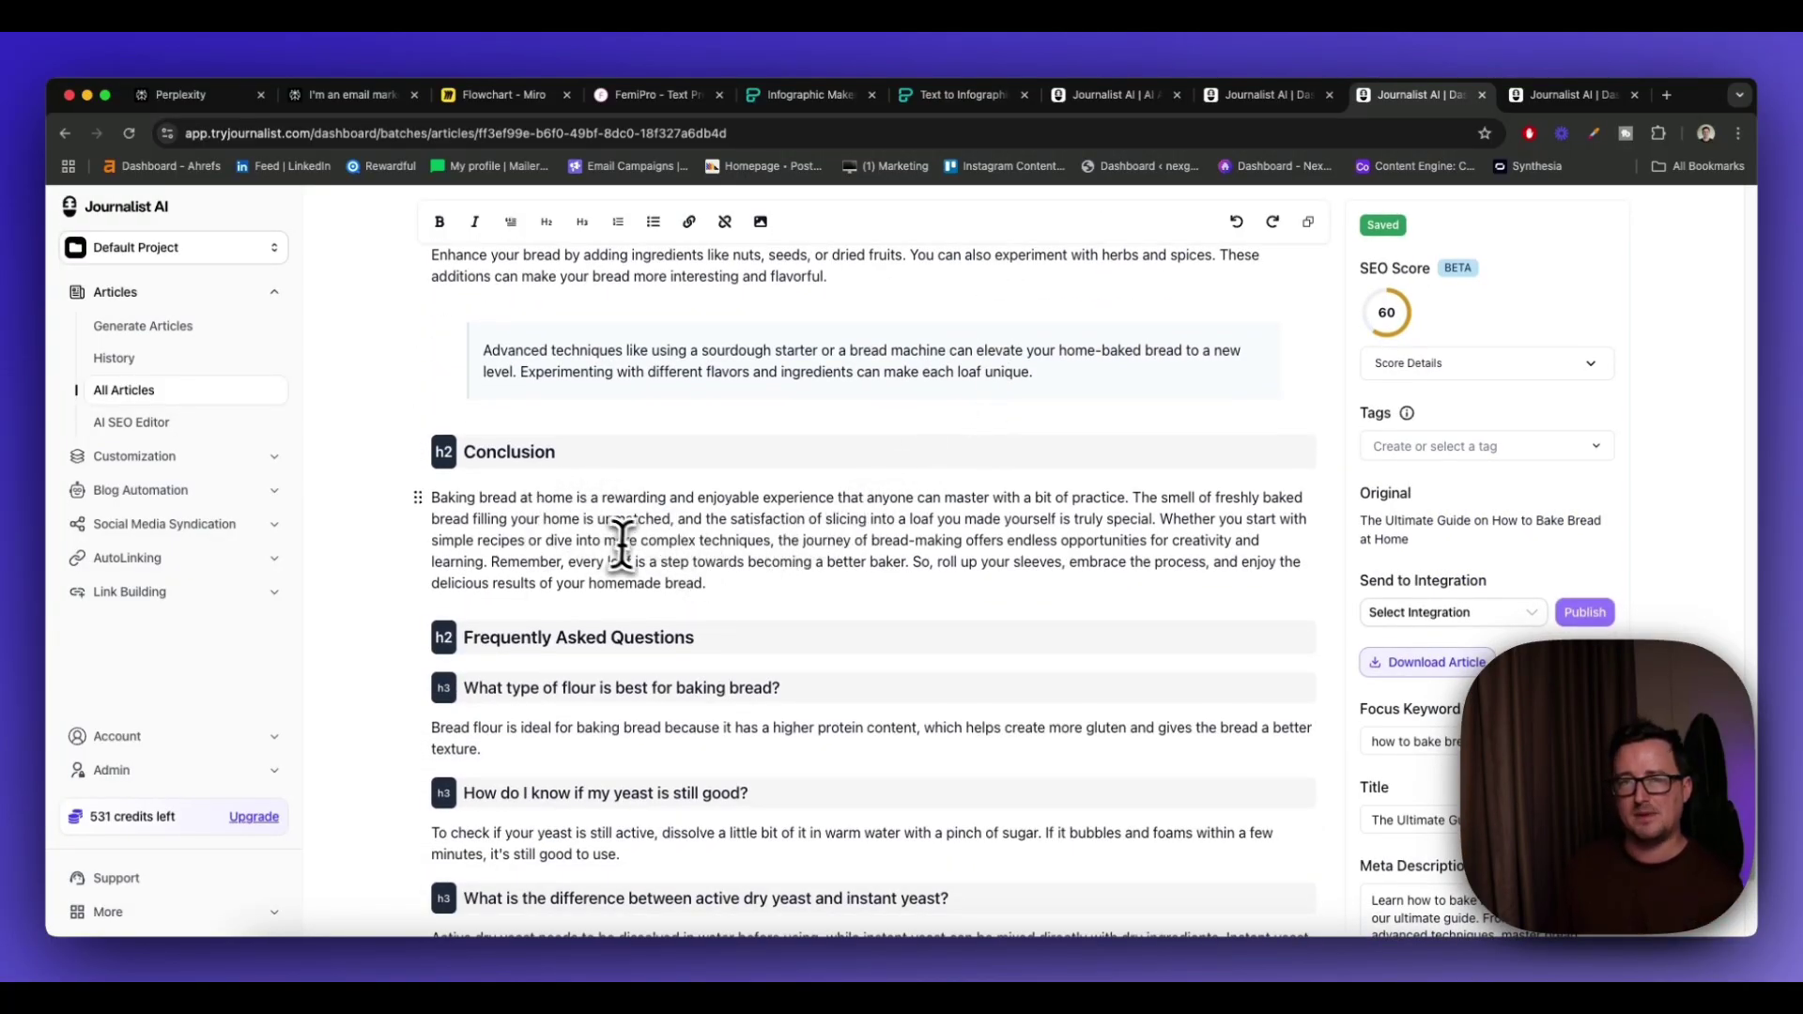
Select the Conclusion paragraph and add an external link on the phrase 'complex techniques'
drag(713, 588, 427, 500)
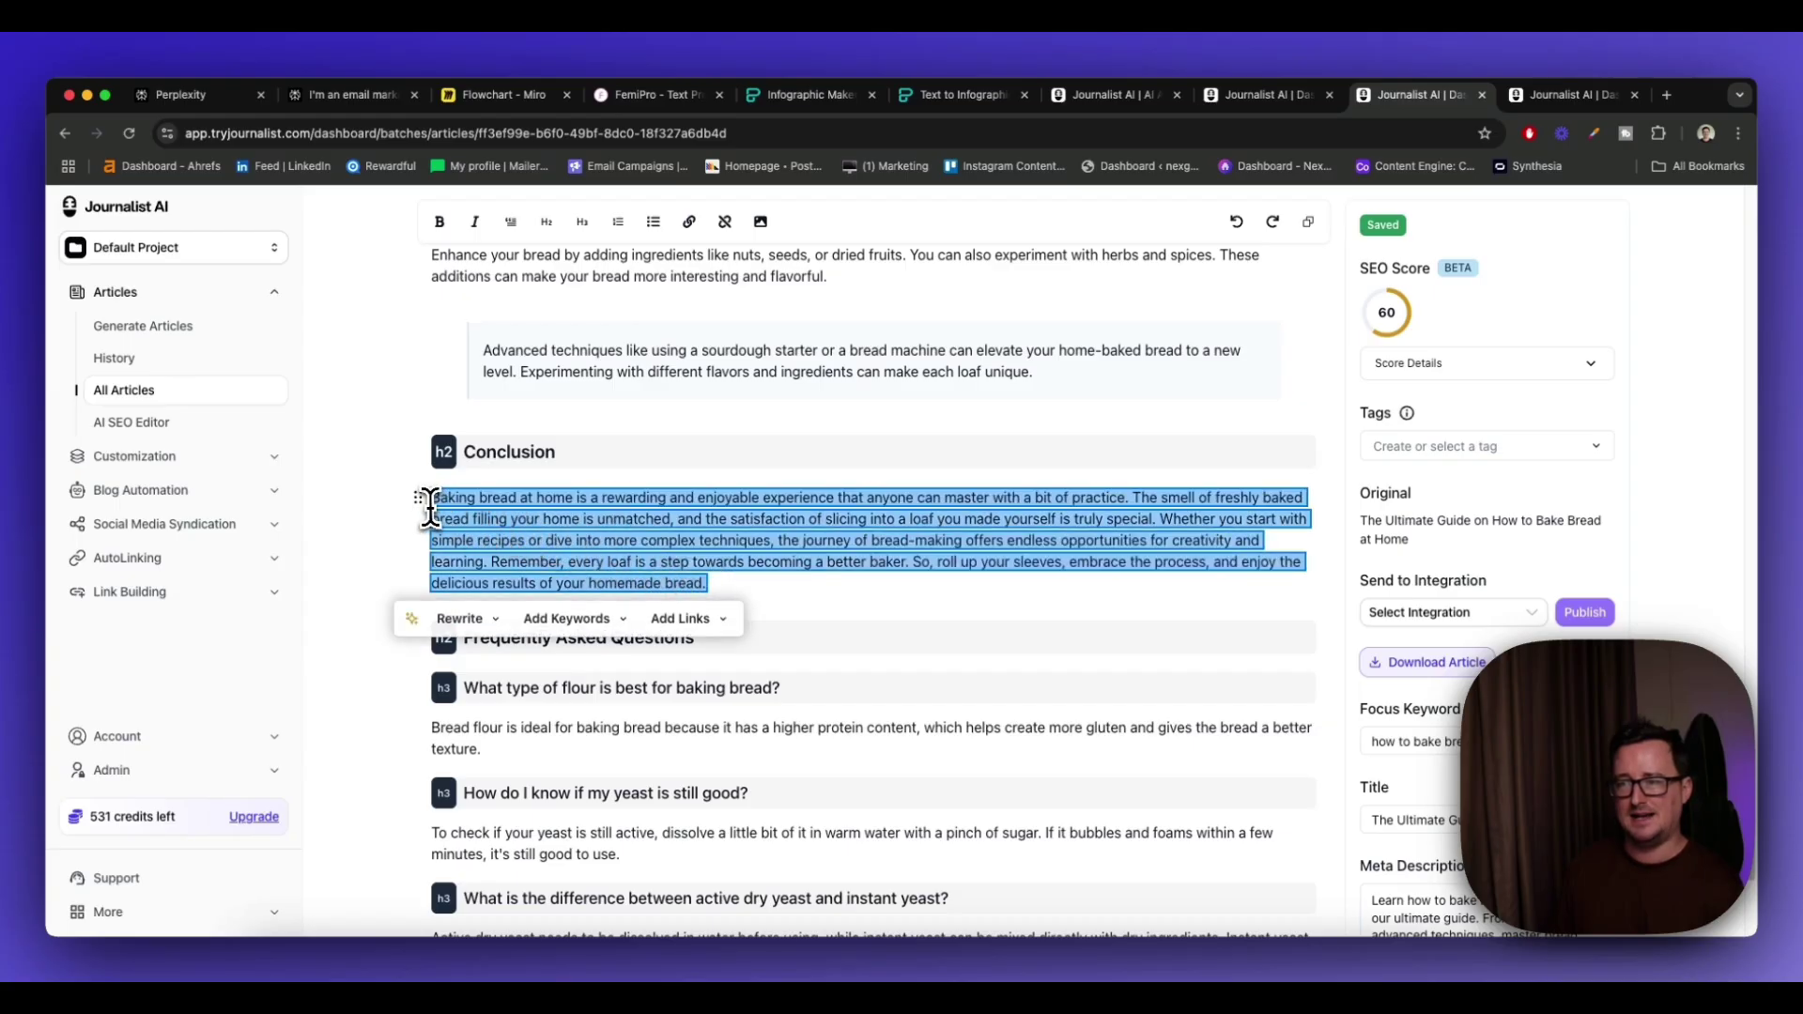
click(481, 620)
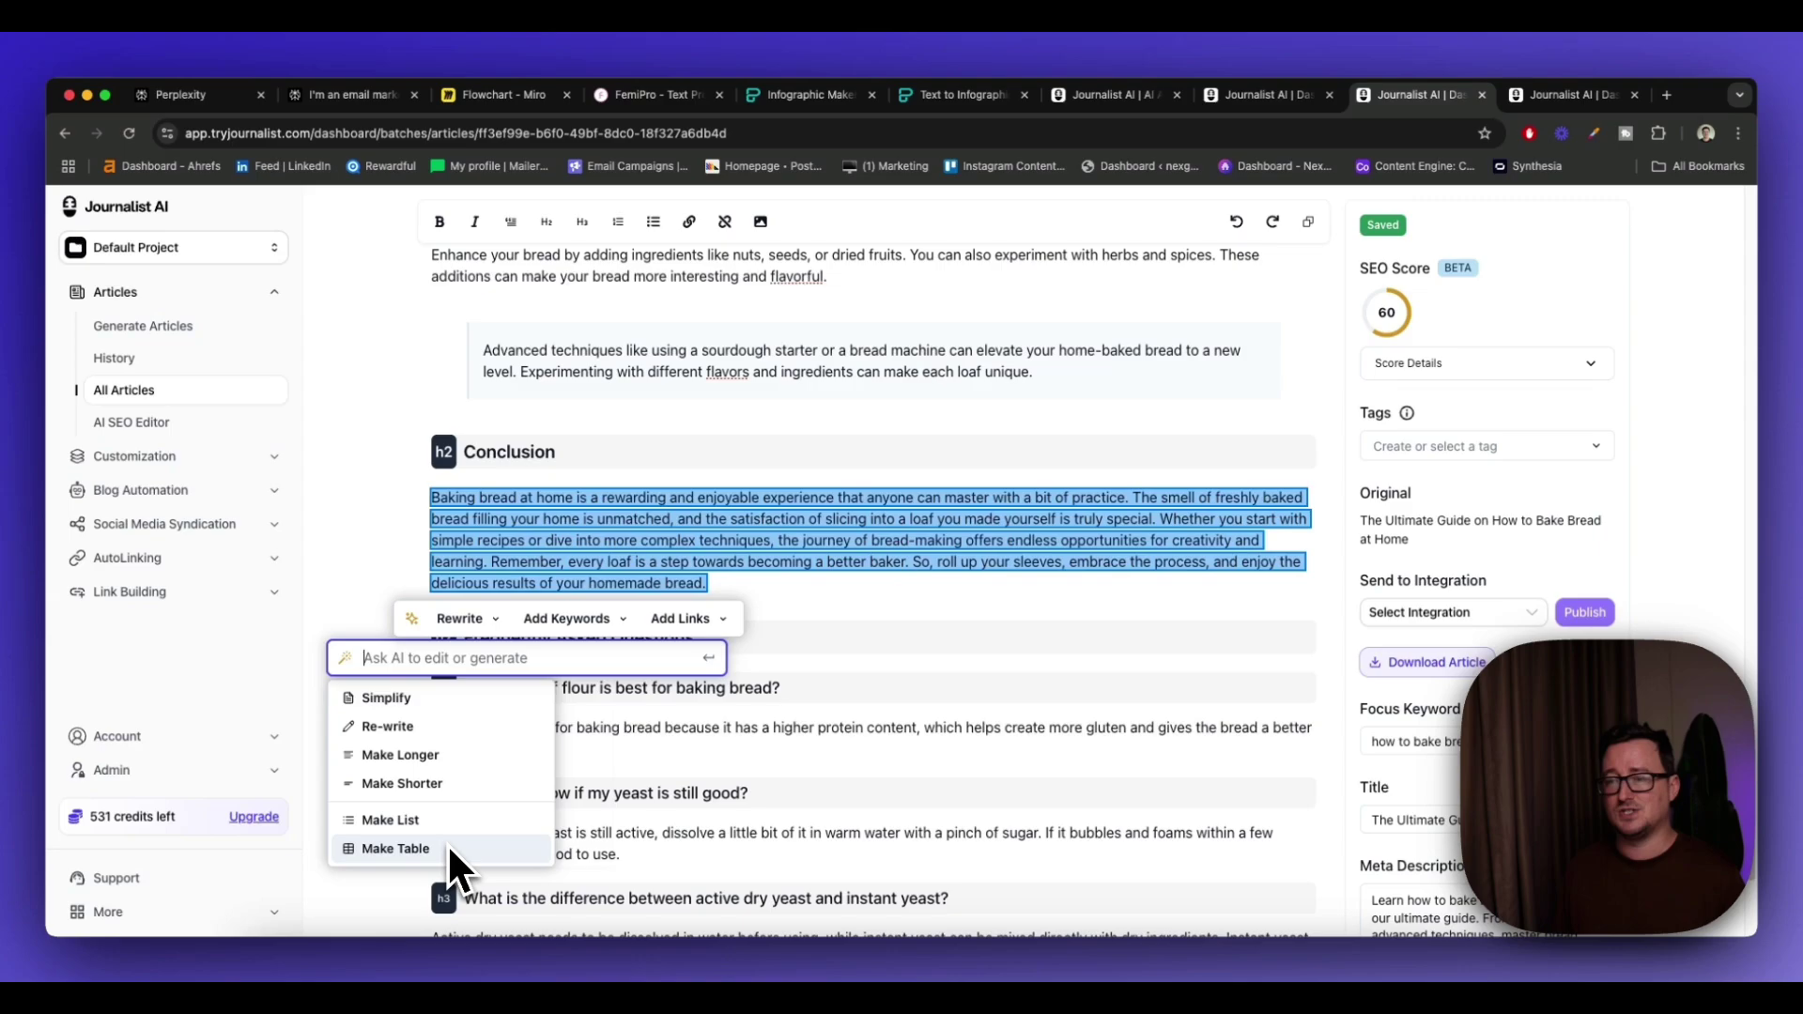
click(575, 622)
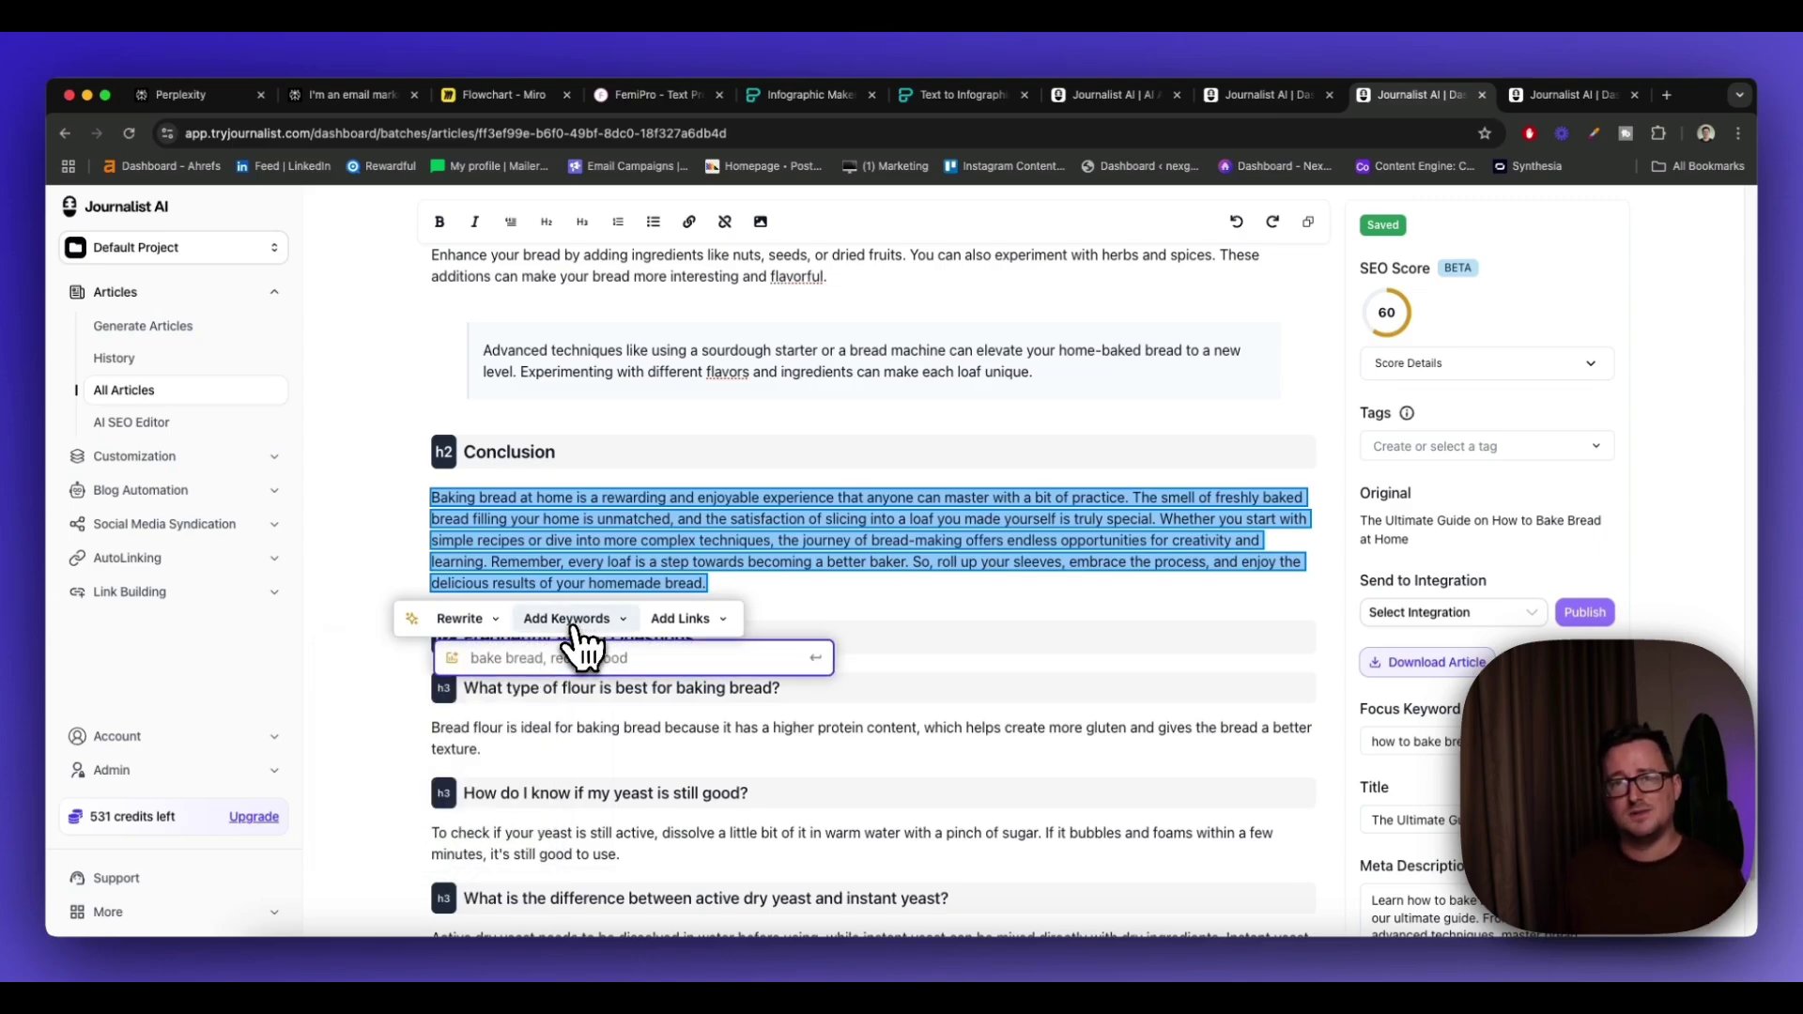
click(695, 625)
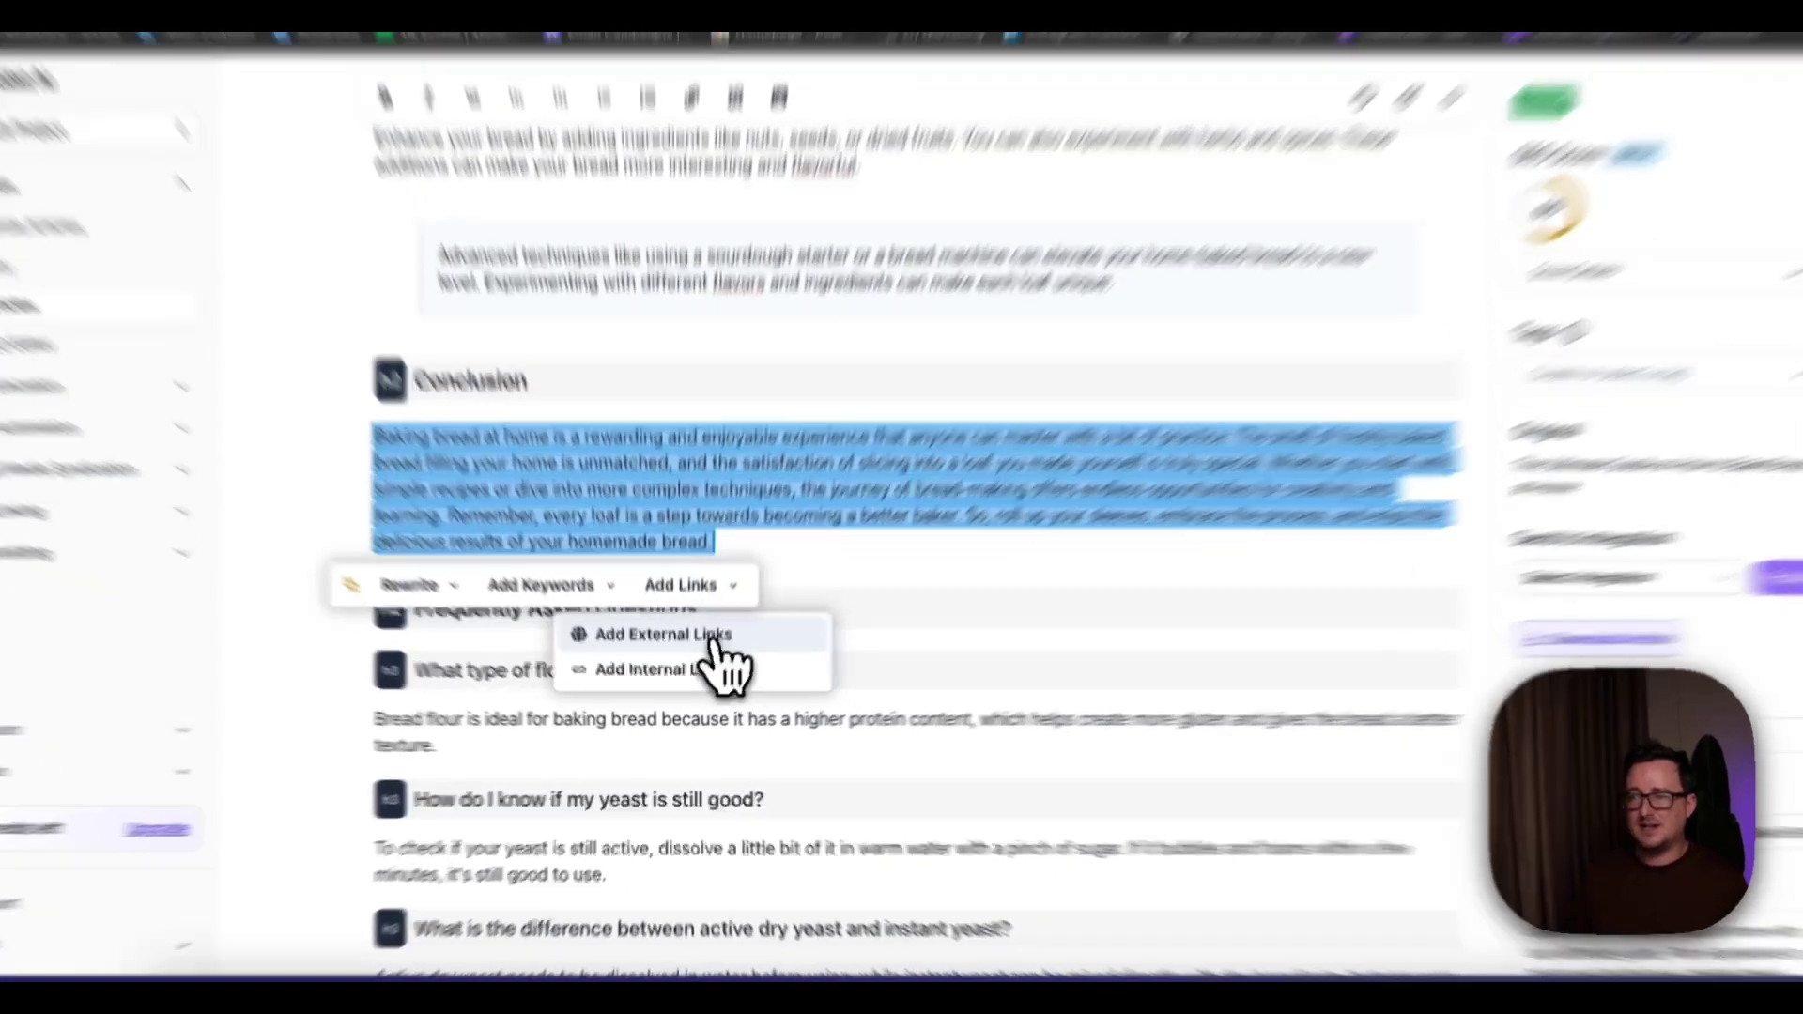
click(711, 638)
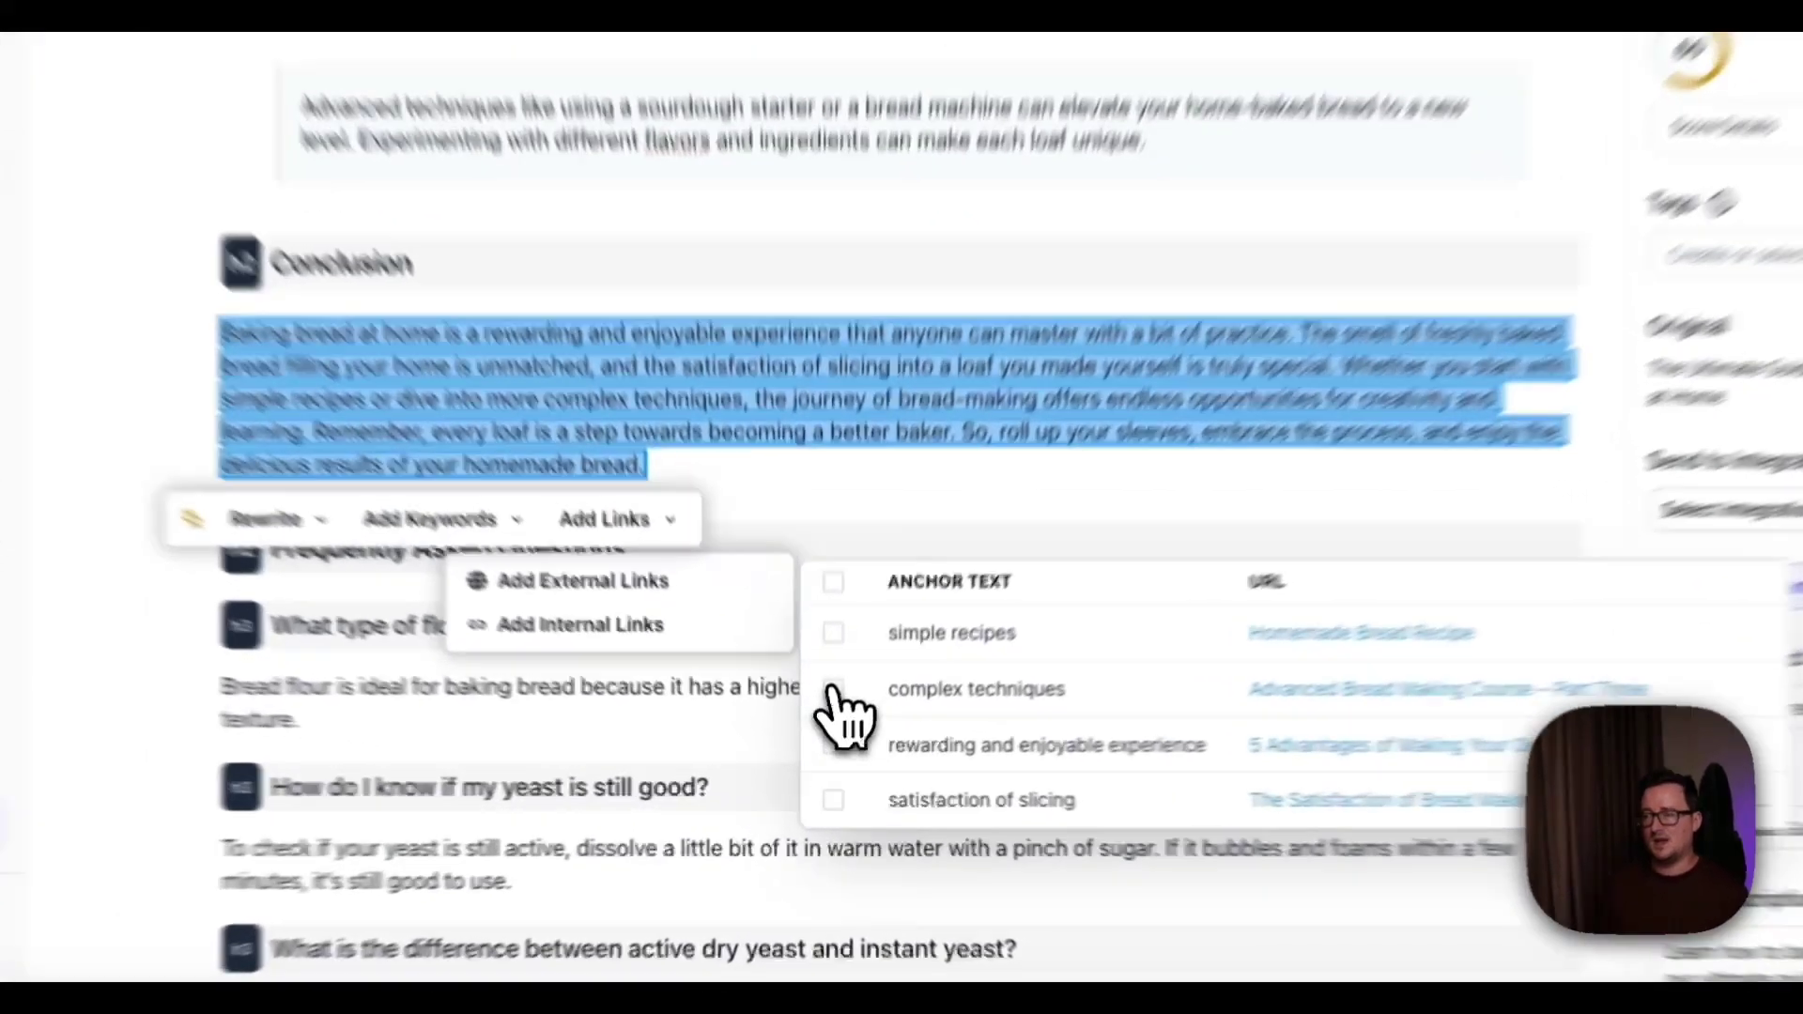
click(830, 729)
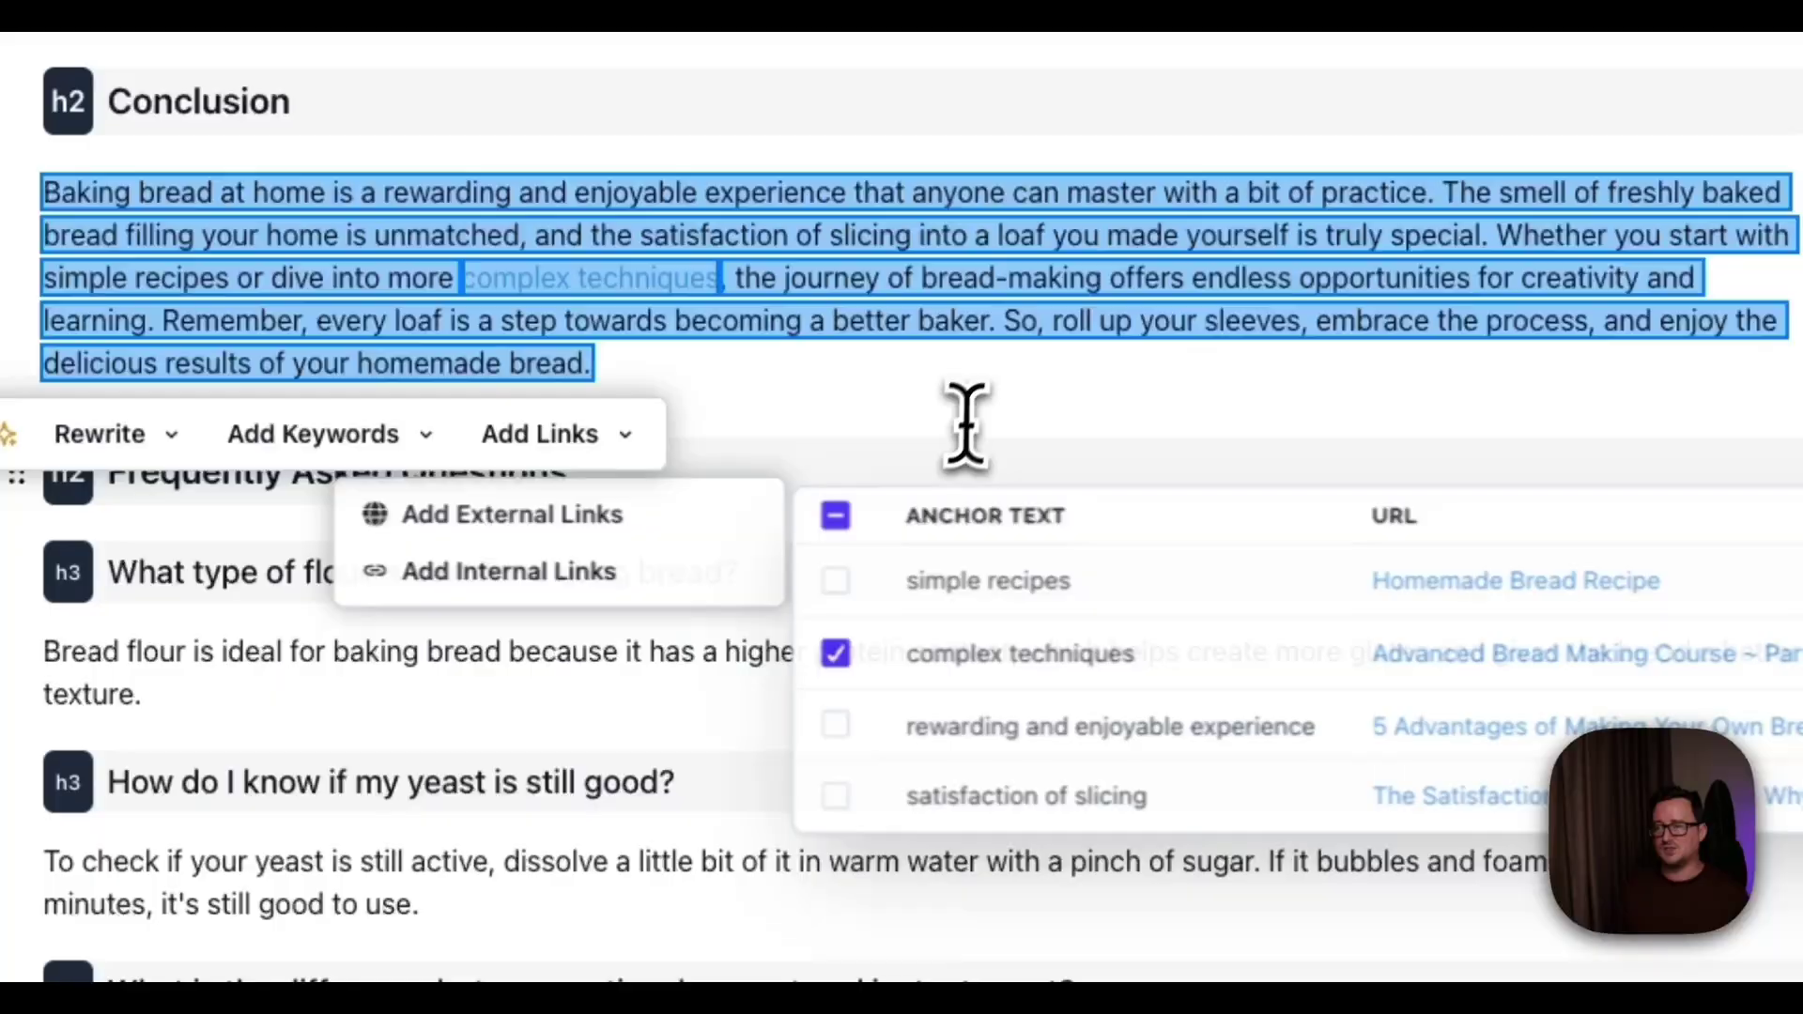
click(966, 376)
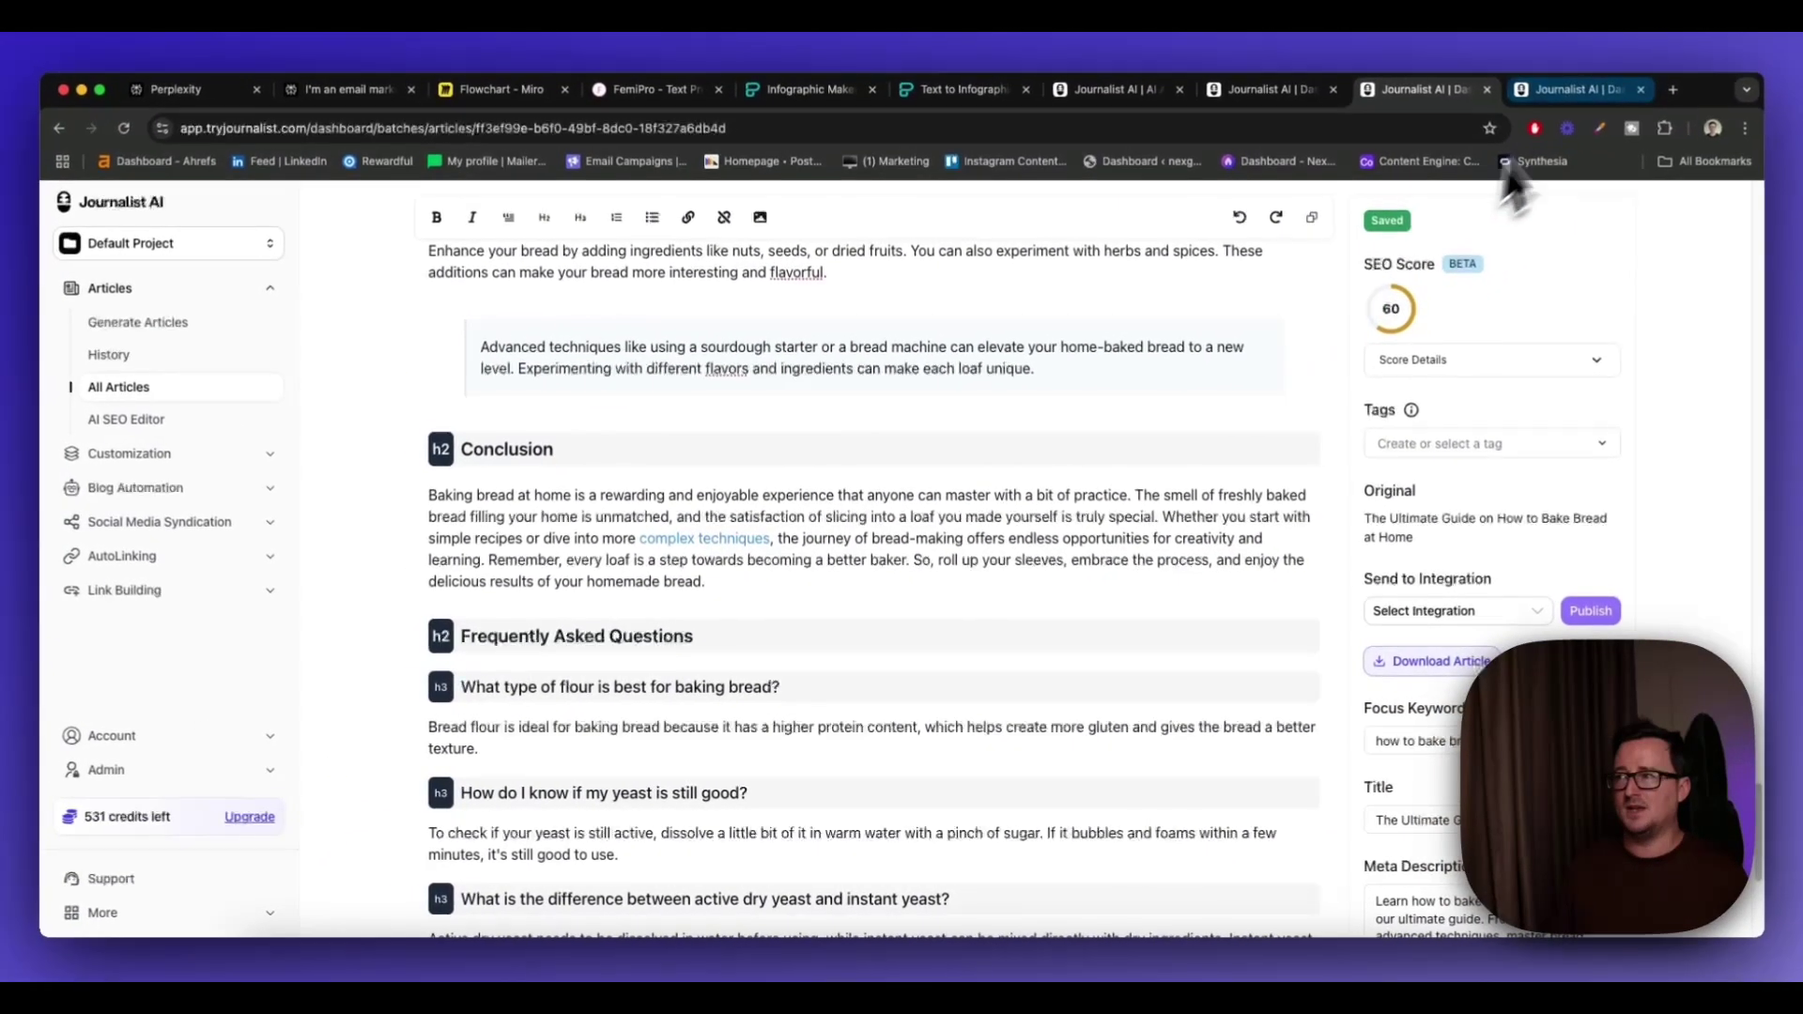
Review the article preview in the History tab
click(1566, 95)
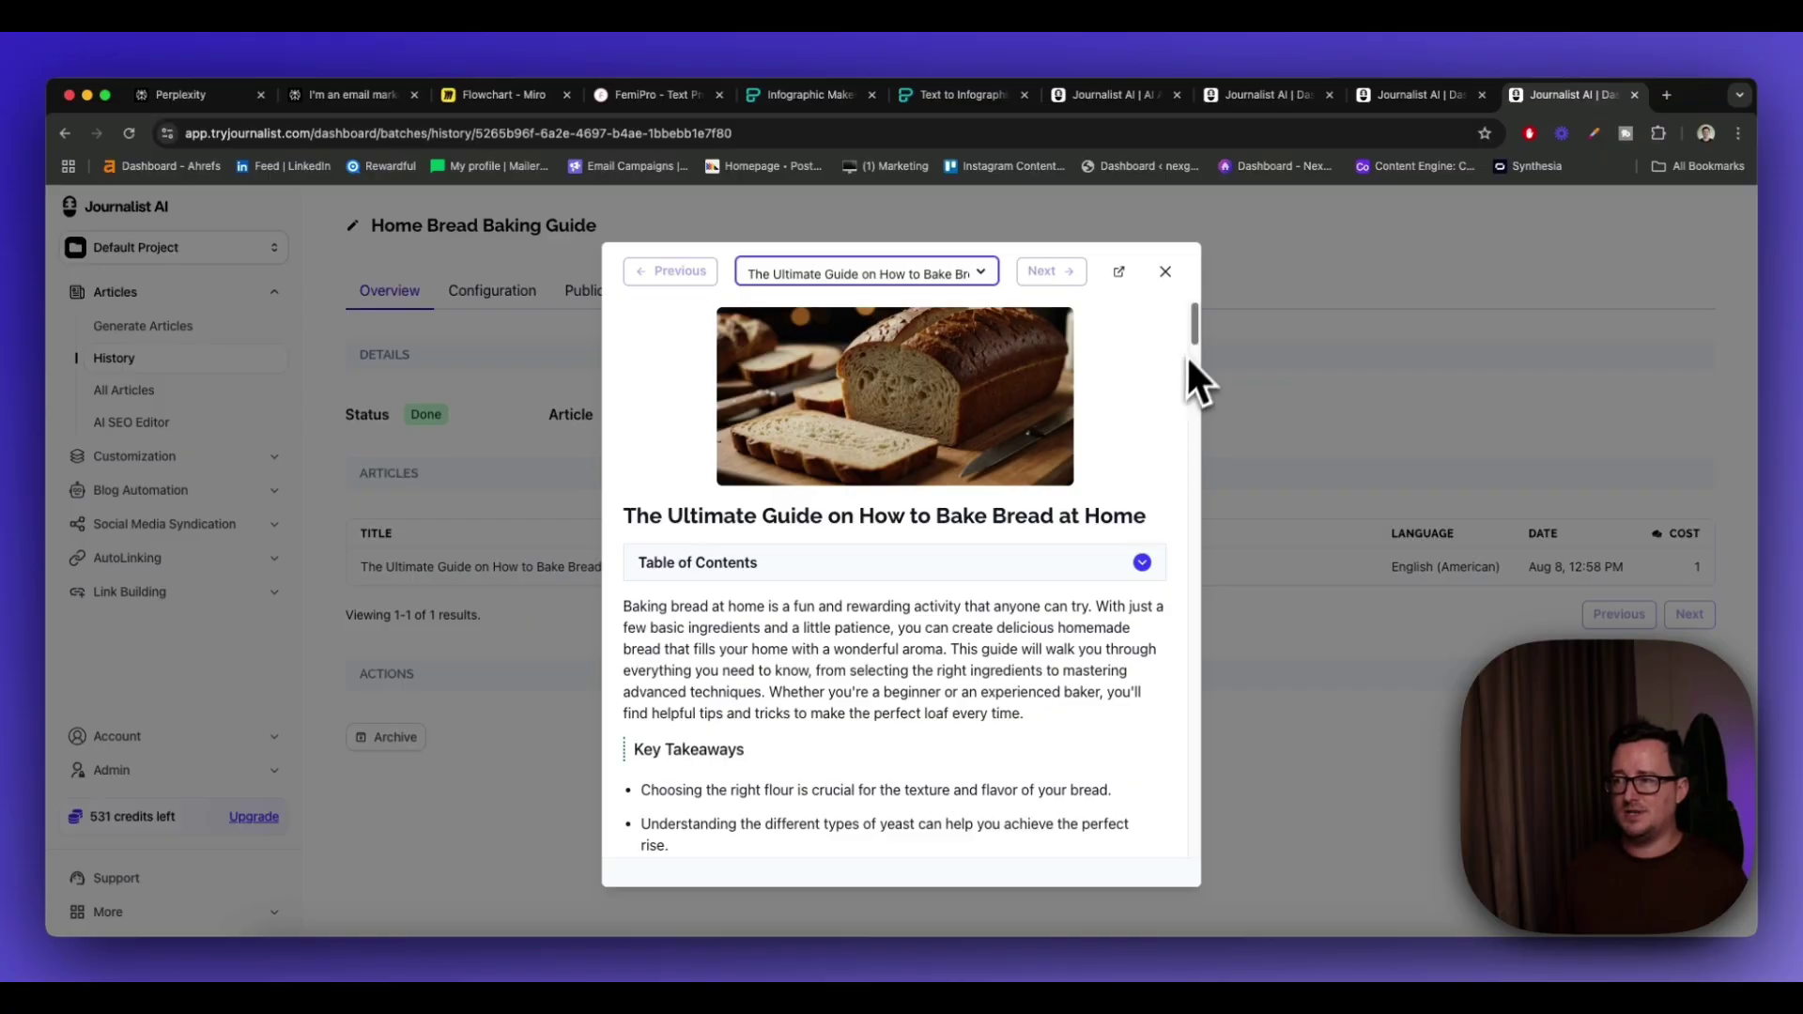
scroll(1191, 362, down, 10)
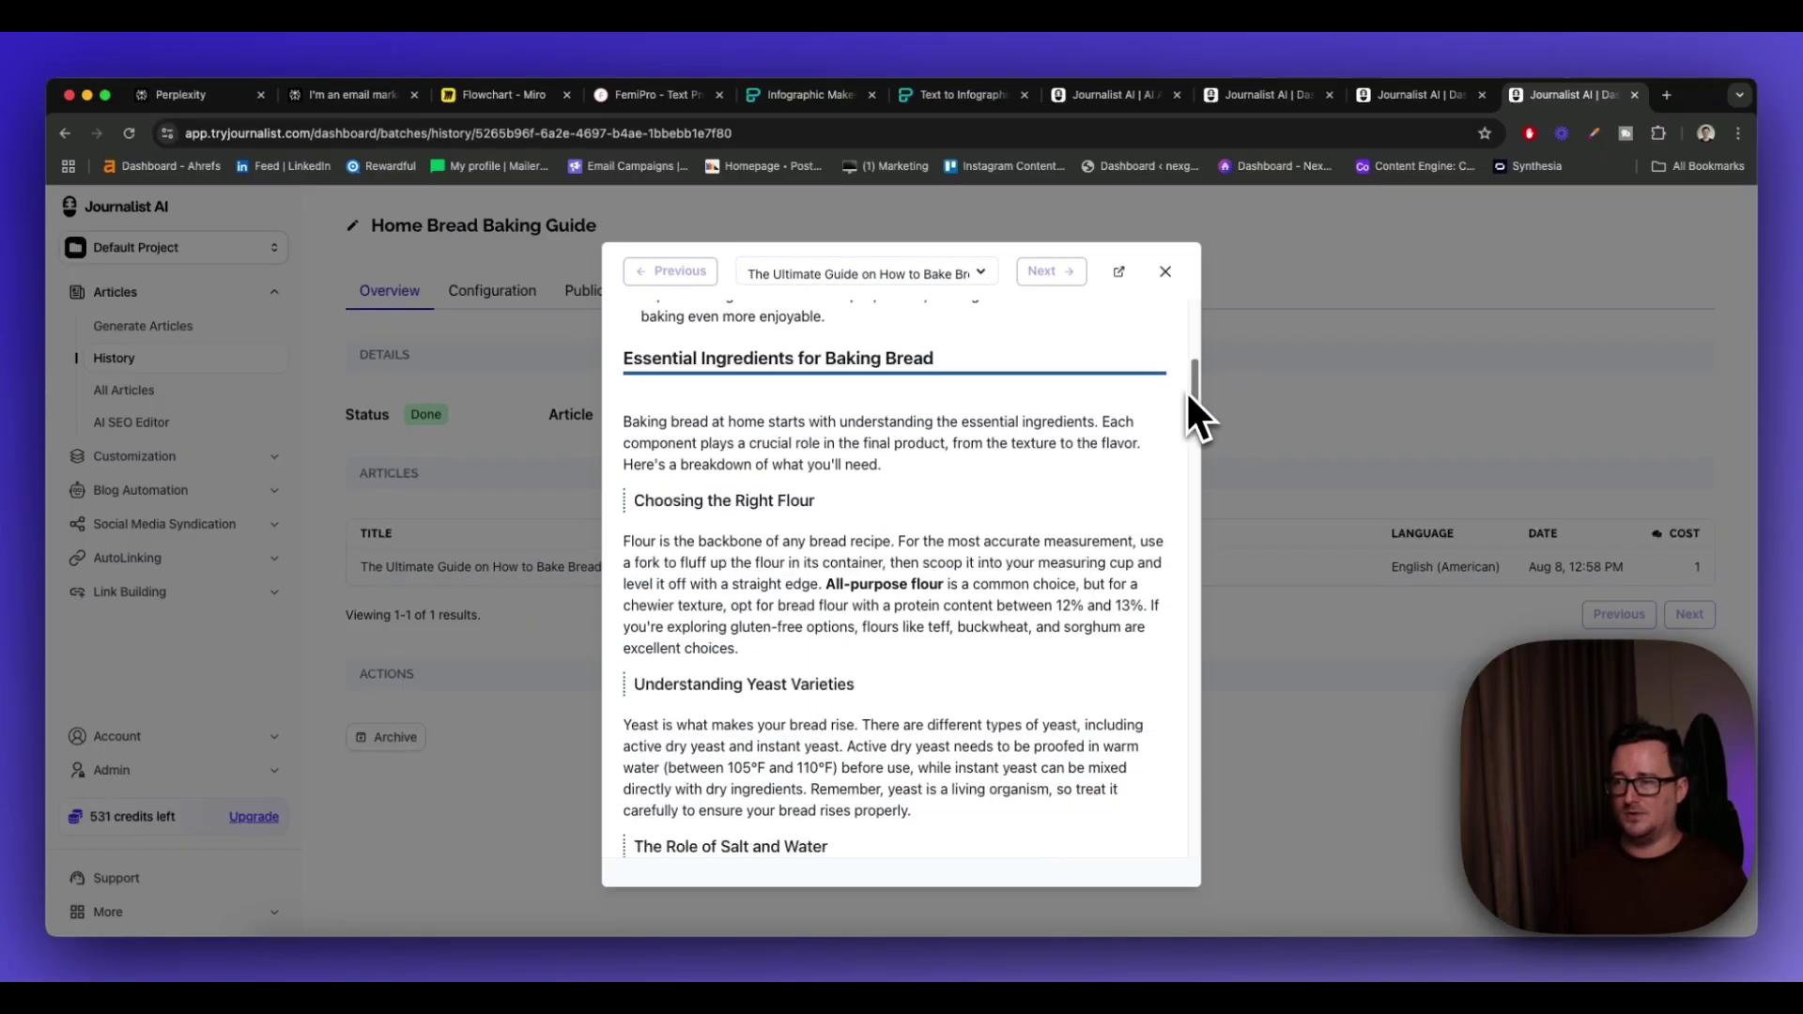
mouse_move(1188, 396)
mouse_down()
mouse_move(1168, 521)
mouse_move(1176, 387)
mouse_up()
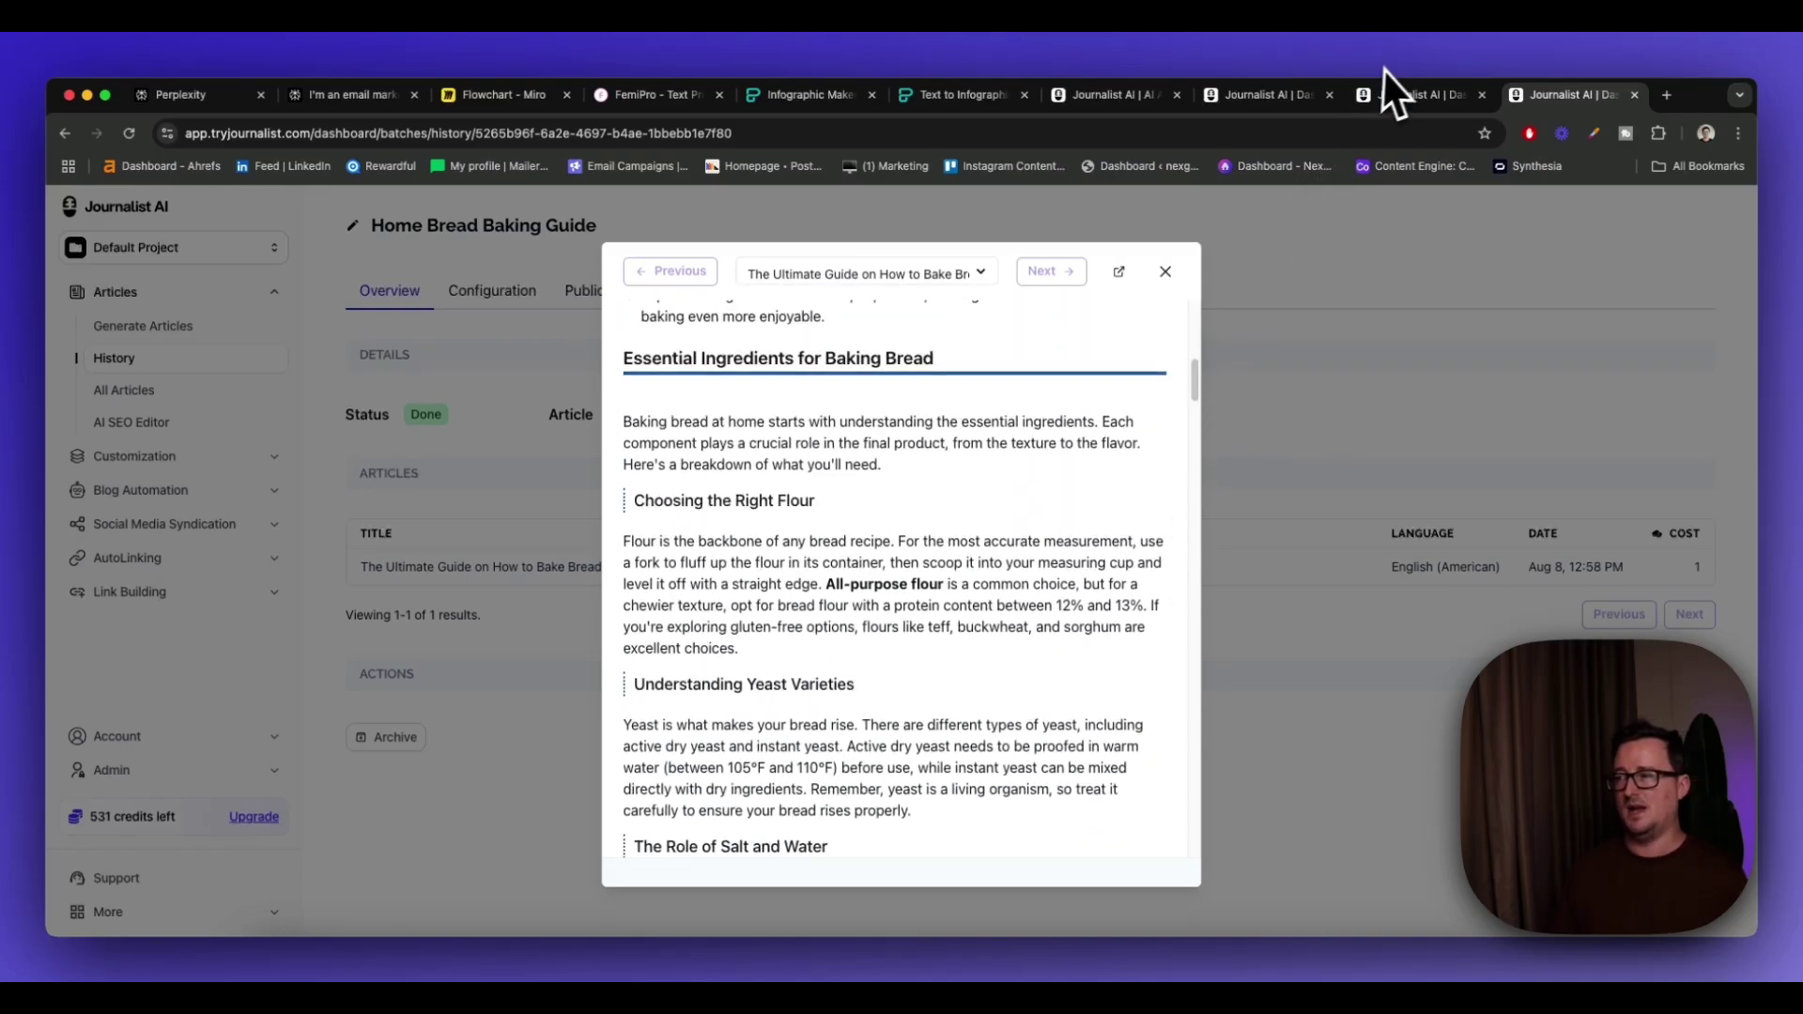
Return to the editor tab and go through AutoBlogs to Articles > Generate Articles
click(1394, 101)
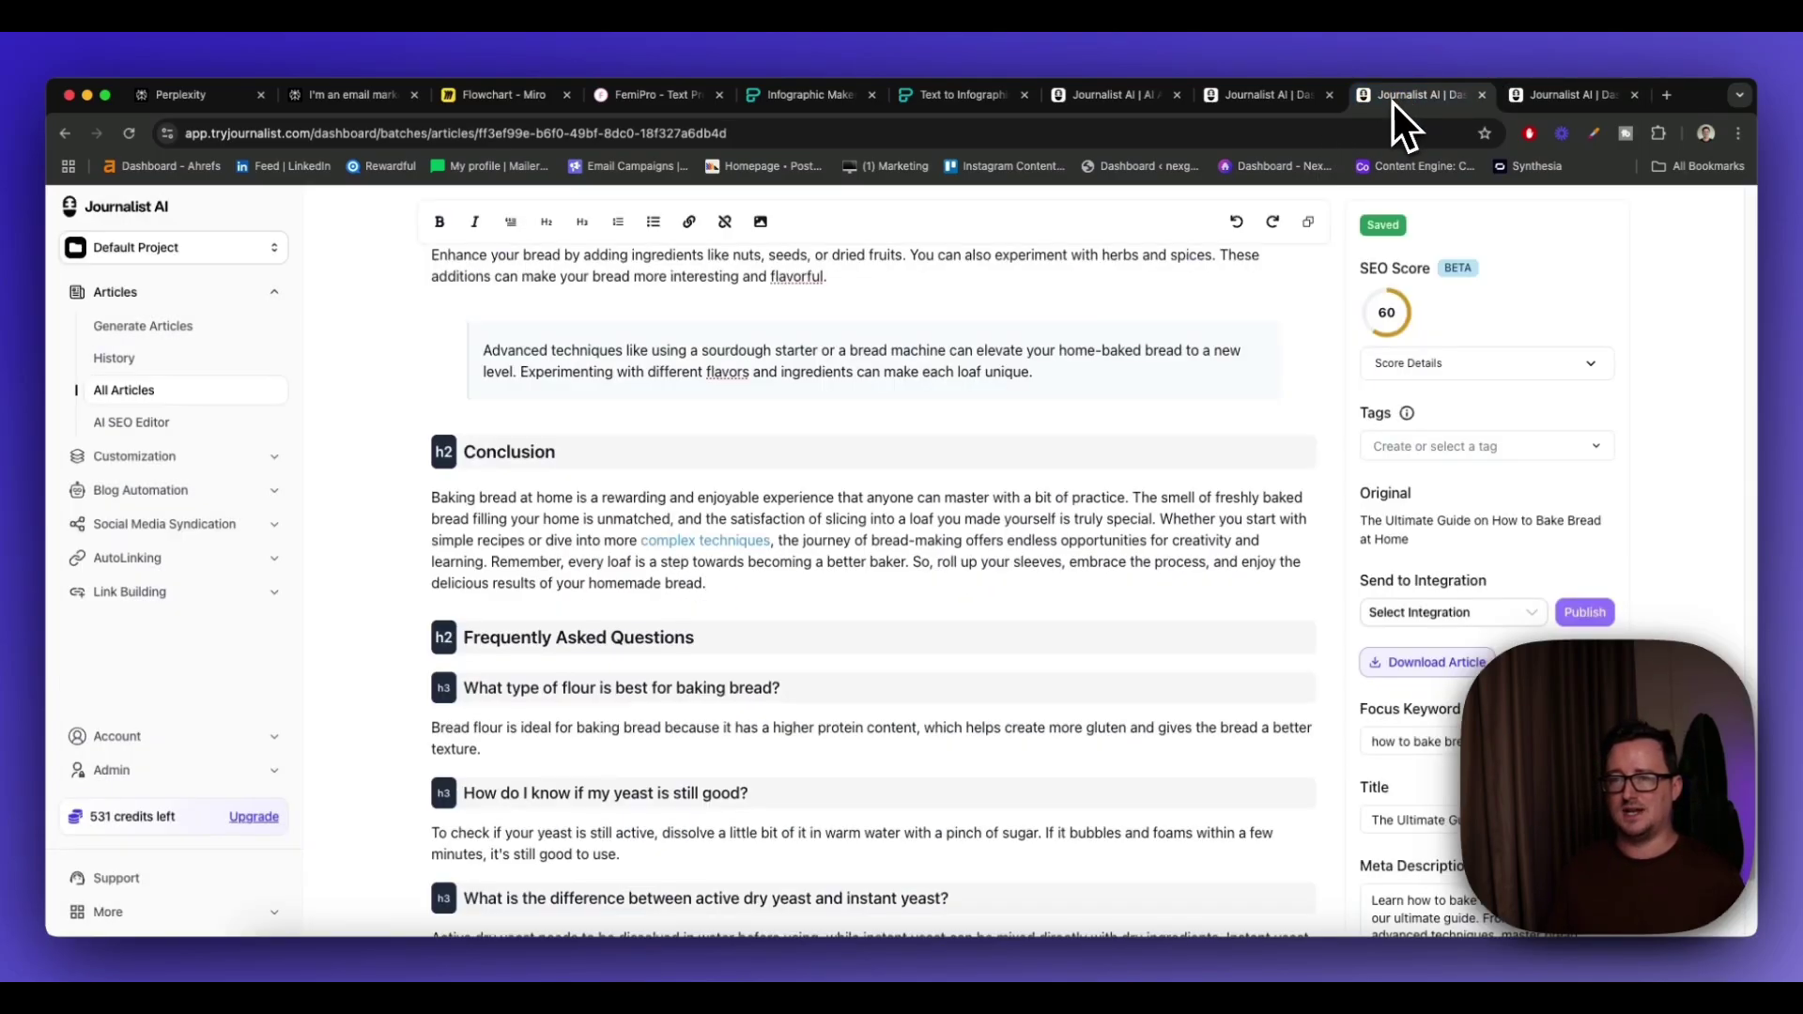
click(310, 490)
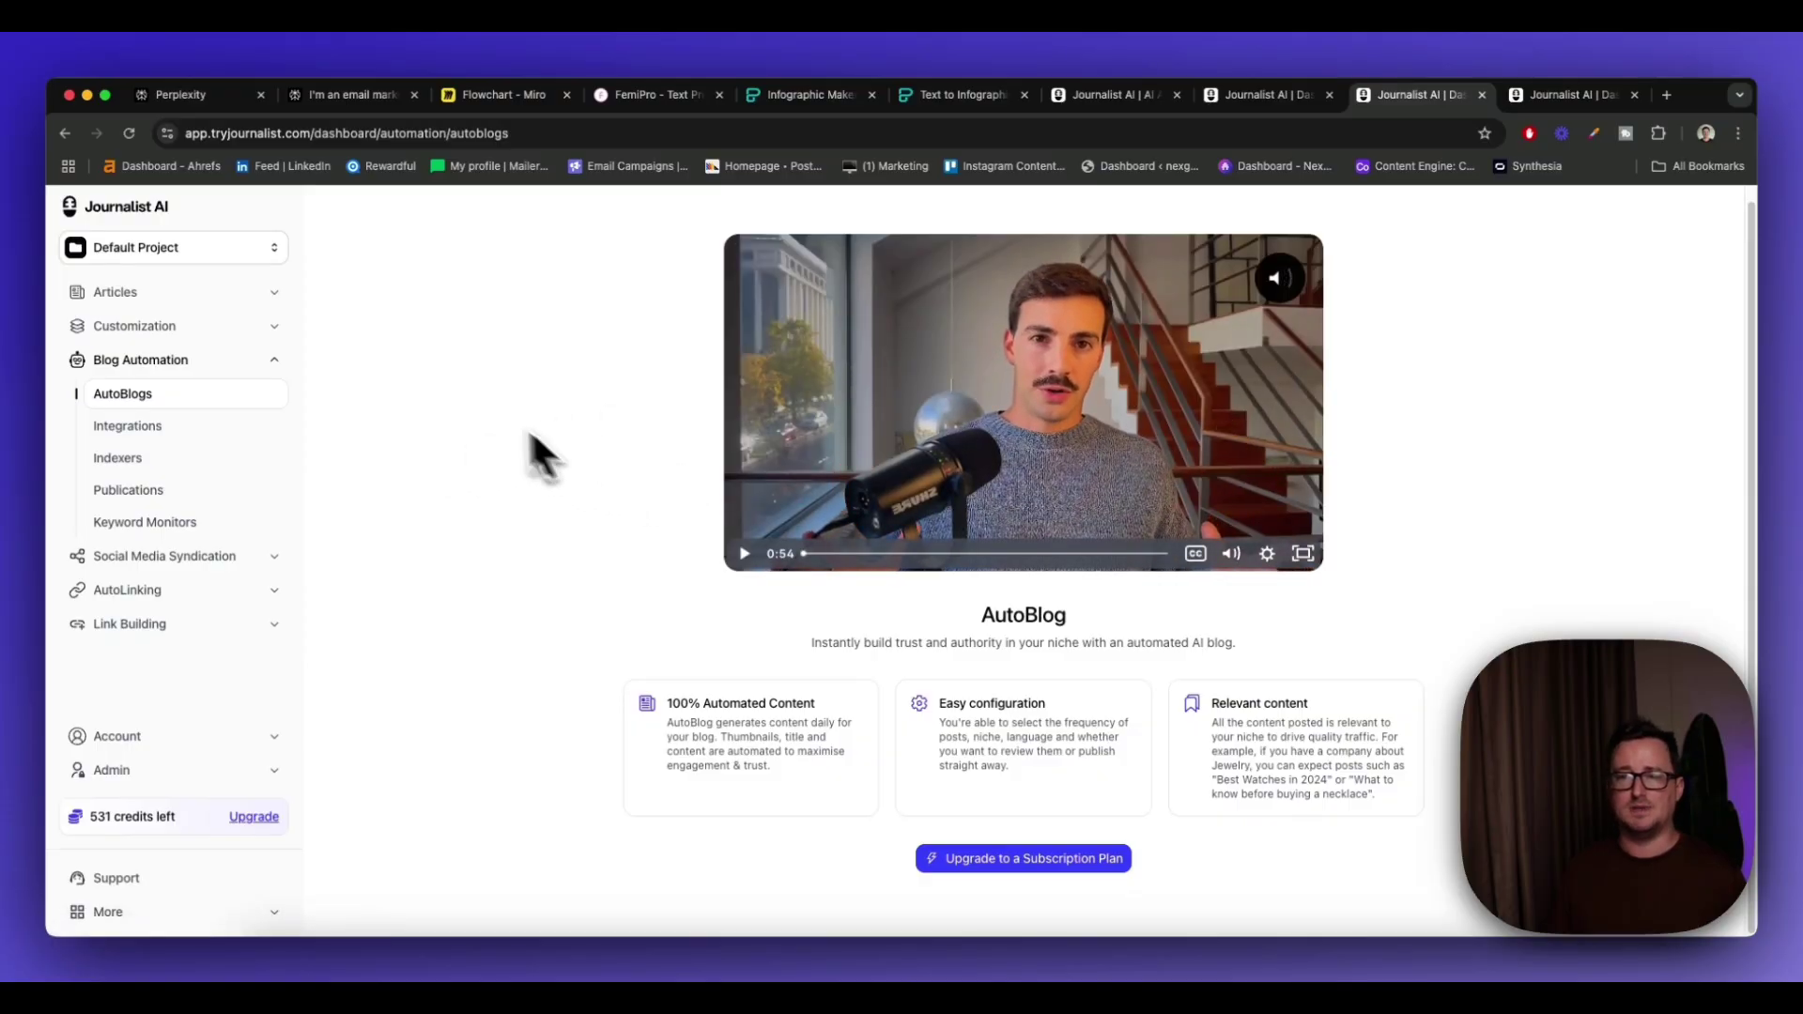
click(246, 299)
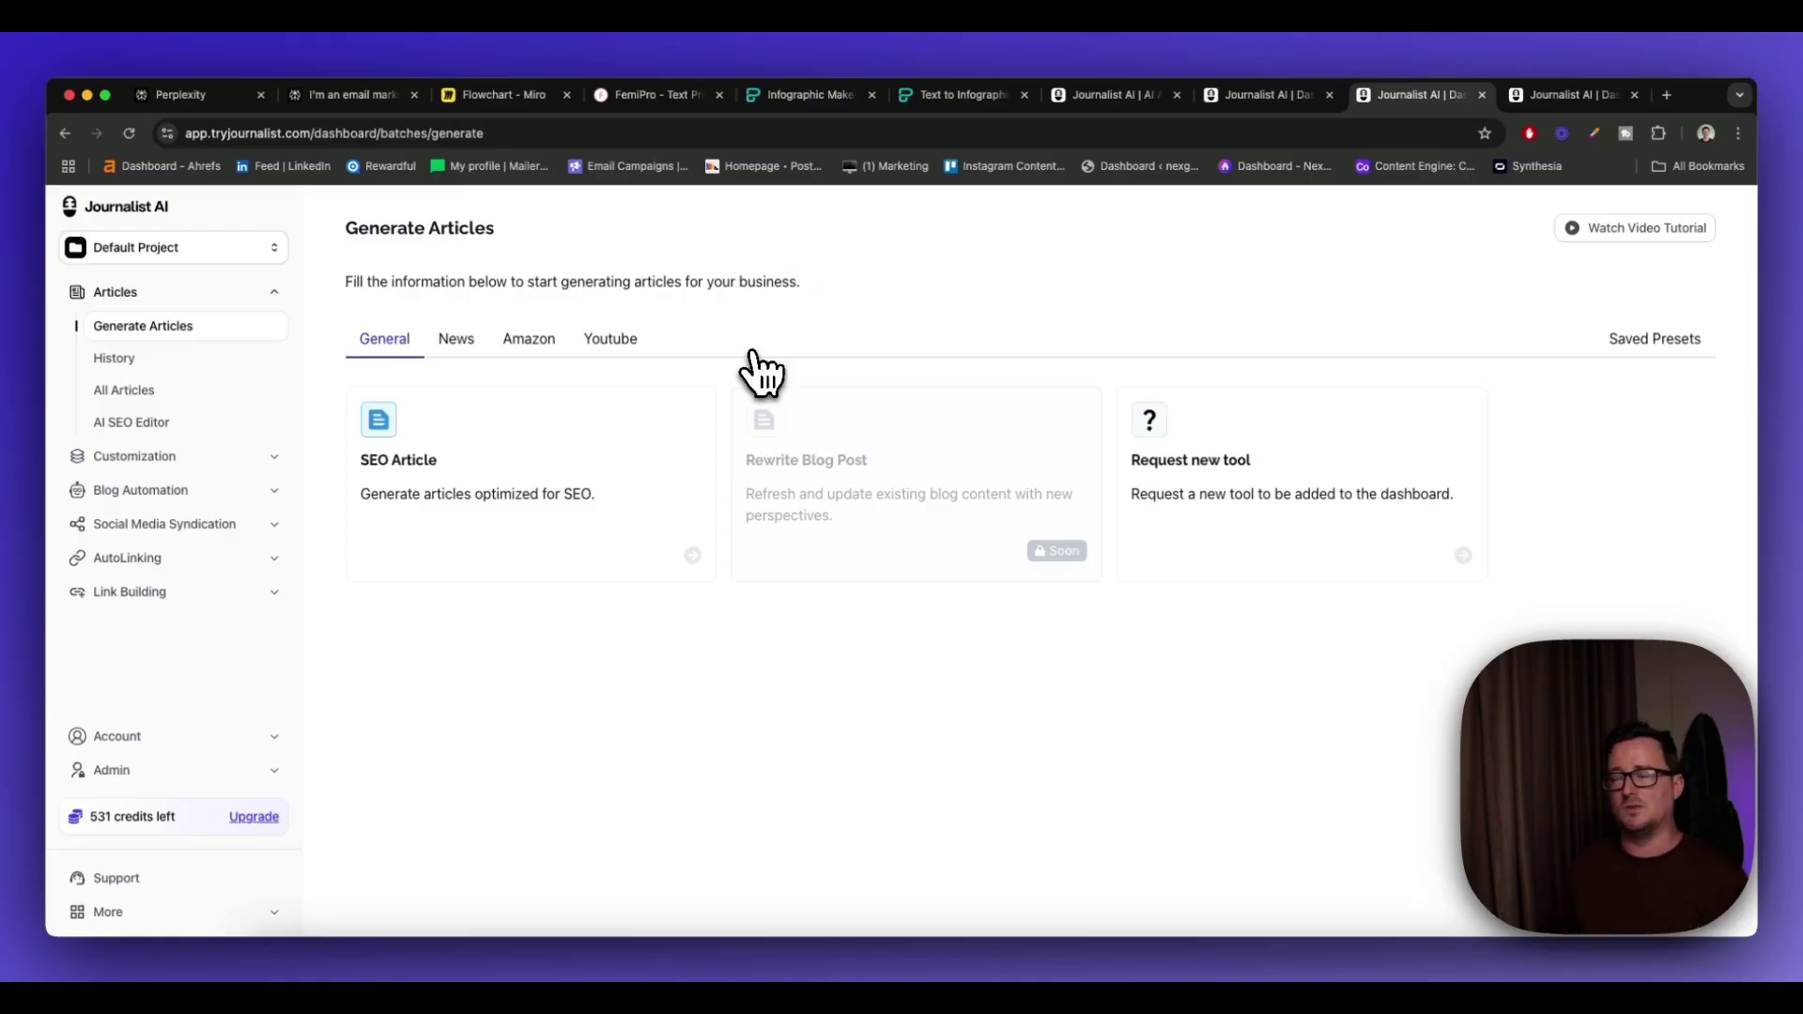
Show the tryjournalist.com homepage in the first Journalist AI browser tab
click(1090, 98)
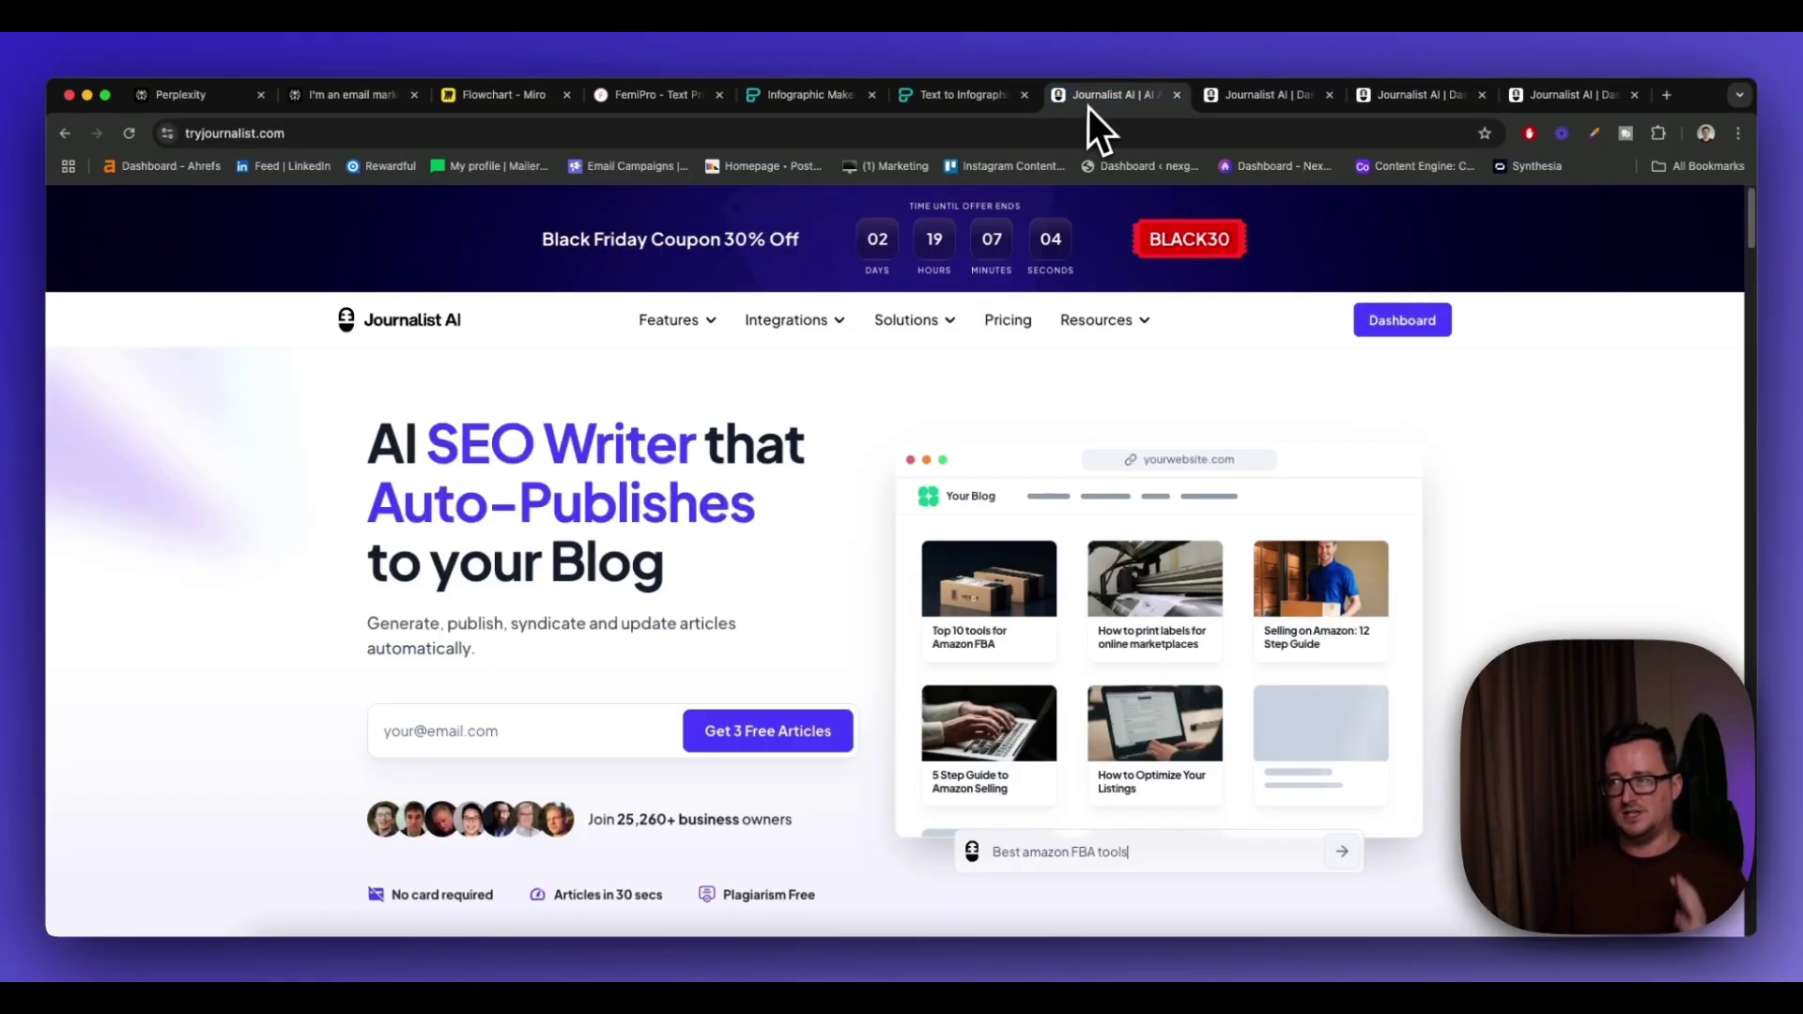